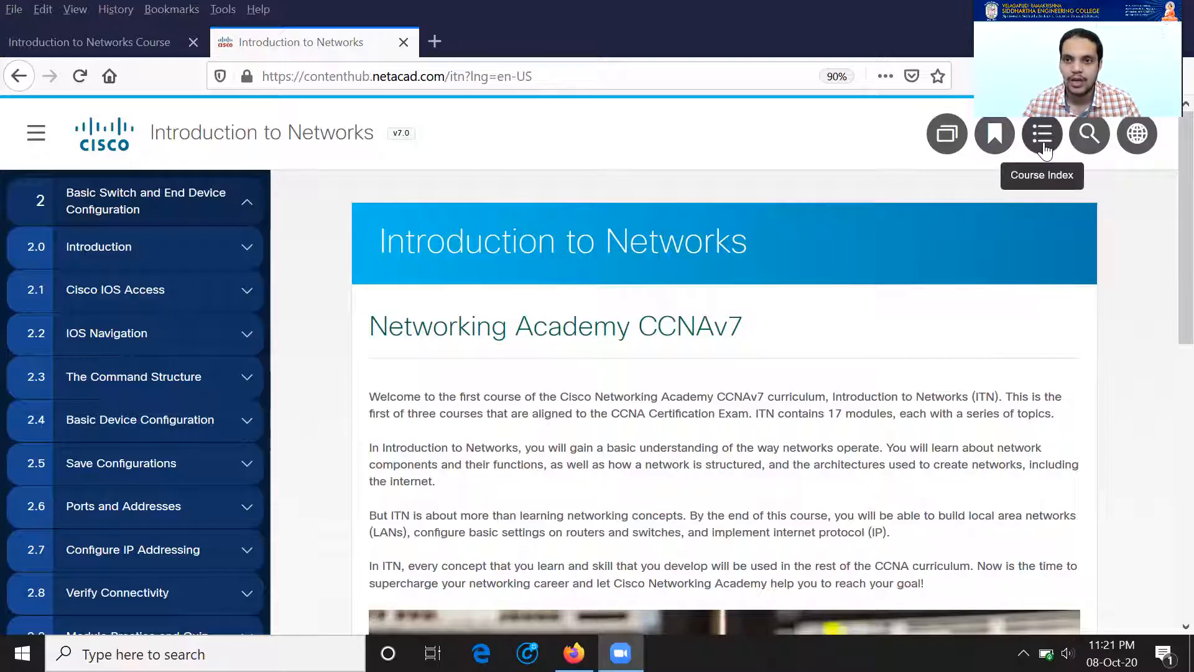
Step: Filter the Course Index to Packet Tracer activities only and browse the list
{"action": "left_click", "coordinate": [1043, 147]}
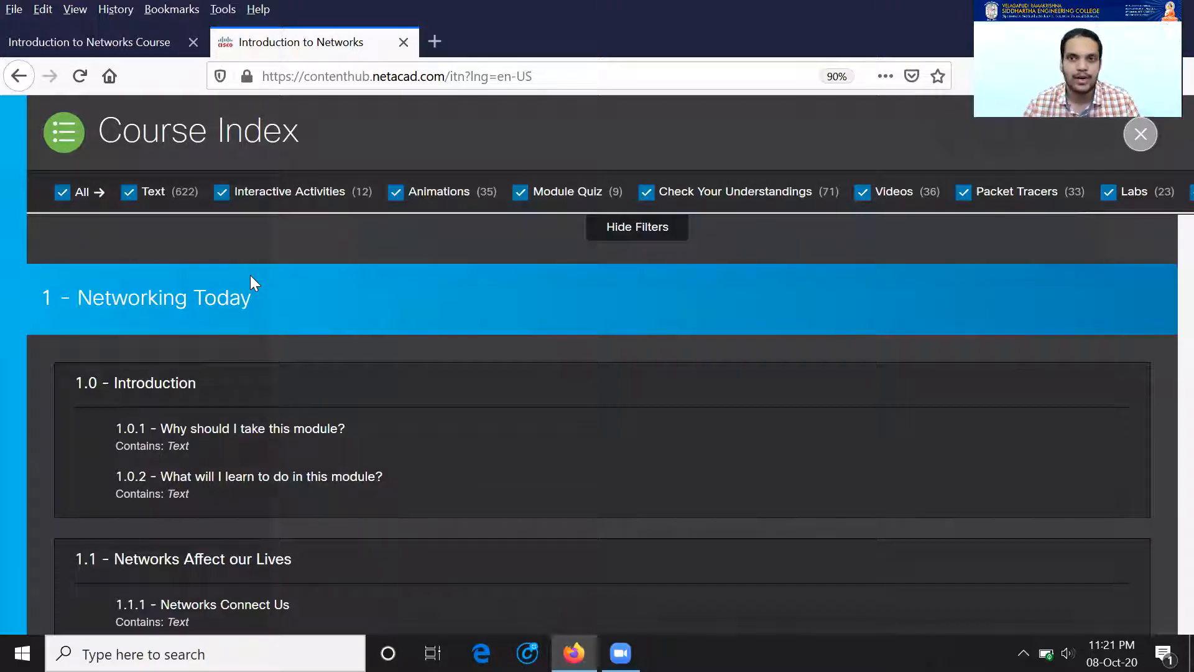
{"action": "left_click", "coordinate": [62, 194]}
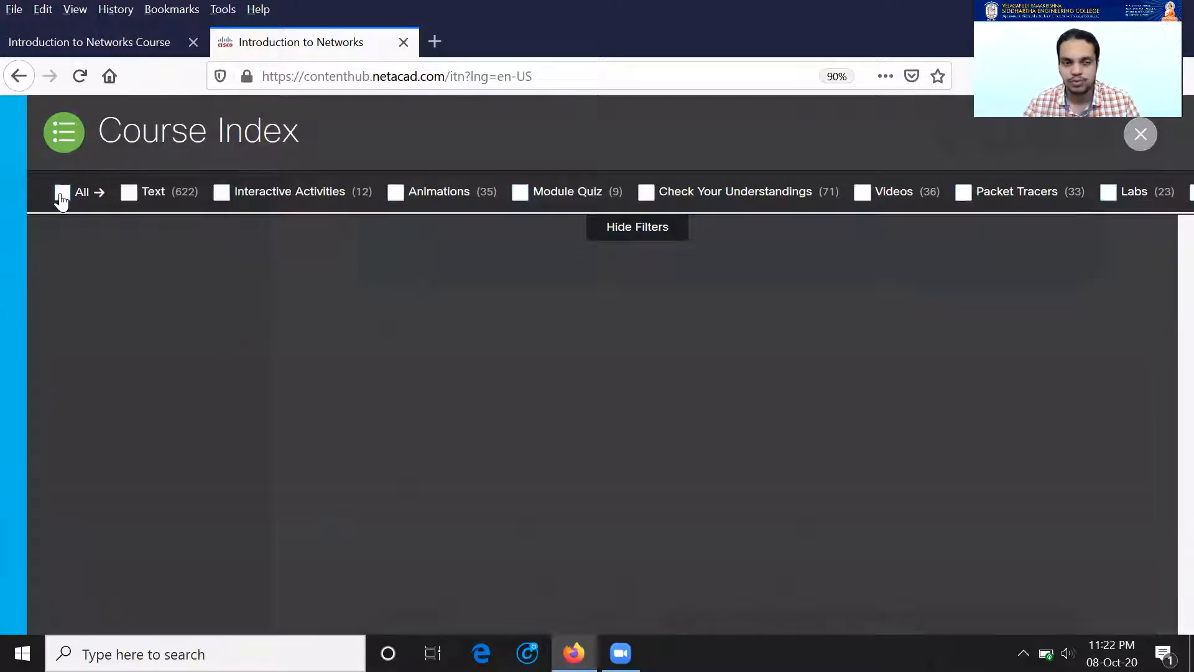
{"action": "left_click", "coordinate": [964, 197]}
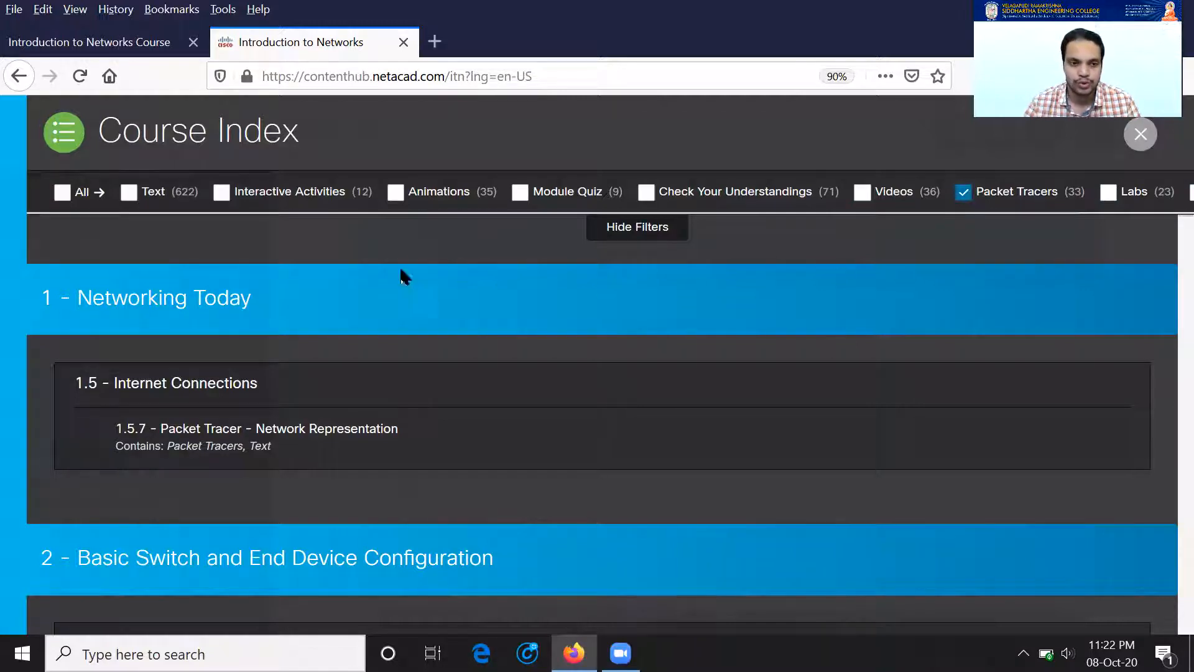
{"action": "scroll", "coordinate": [405, 276], "scroll_direction": "down", "scroll_amount": 2}
{"action": "scroll", "coordinate": [529, 342], "scroll_direction": "down", "scroll_amount": 2}
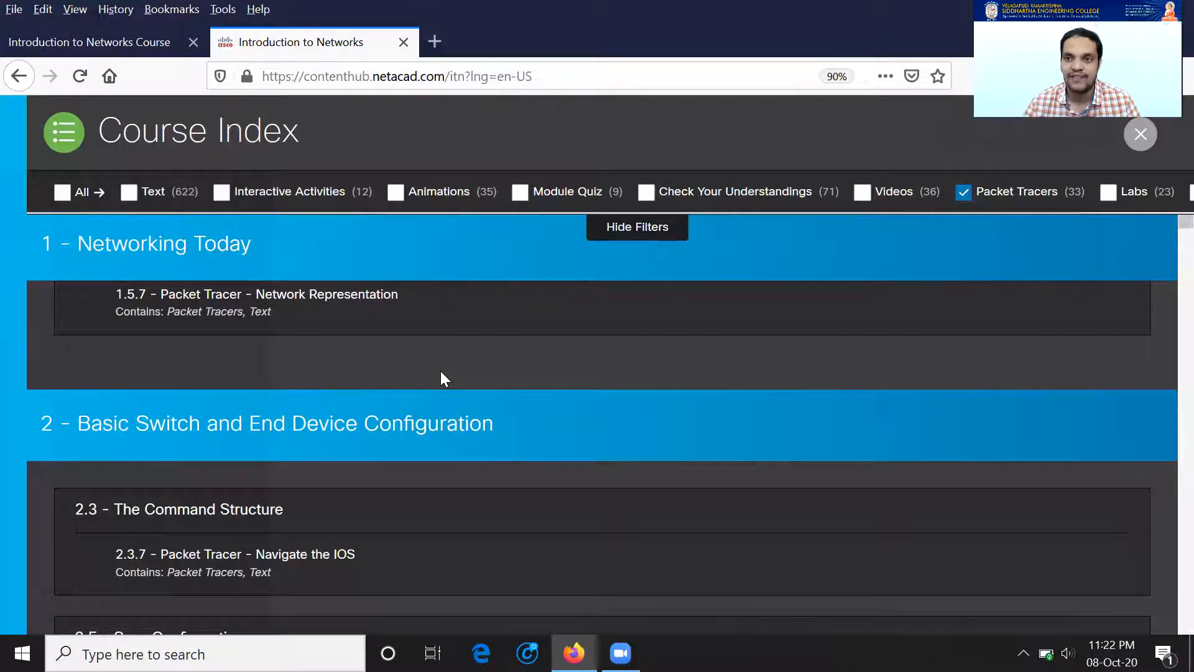
{"action": "scroll", "coordinate": [440, 370], "scroll_direction": "down", "scroll_amount": 2}
{"action": "scroll", "coordinate": [155, 422], "scroll_direction": "down", "scroll_amount": 2}
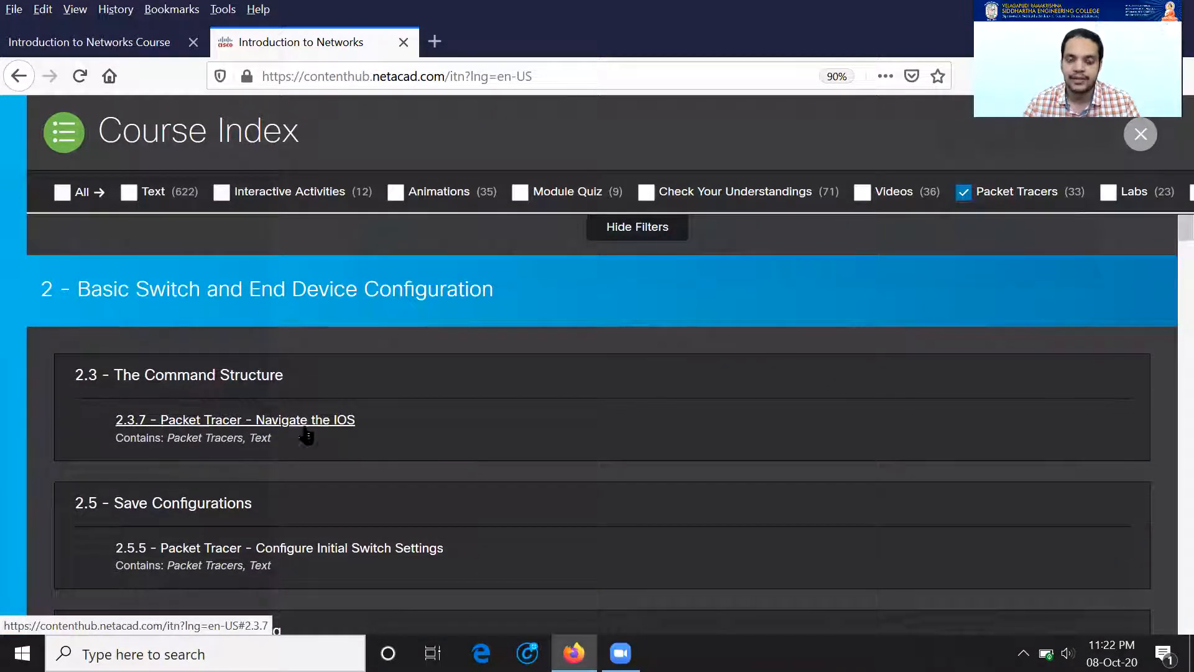
{"action": "scroll", "coordinate": [405, 421], "scroll_direction": "down", "scroll_amount": 2}
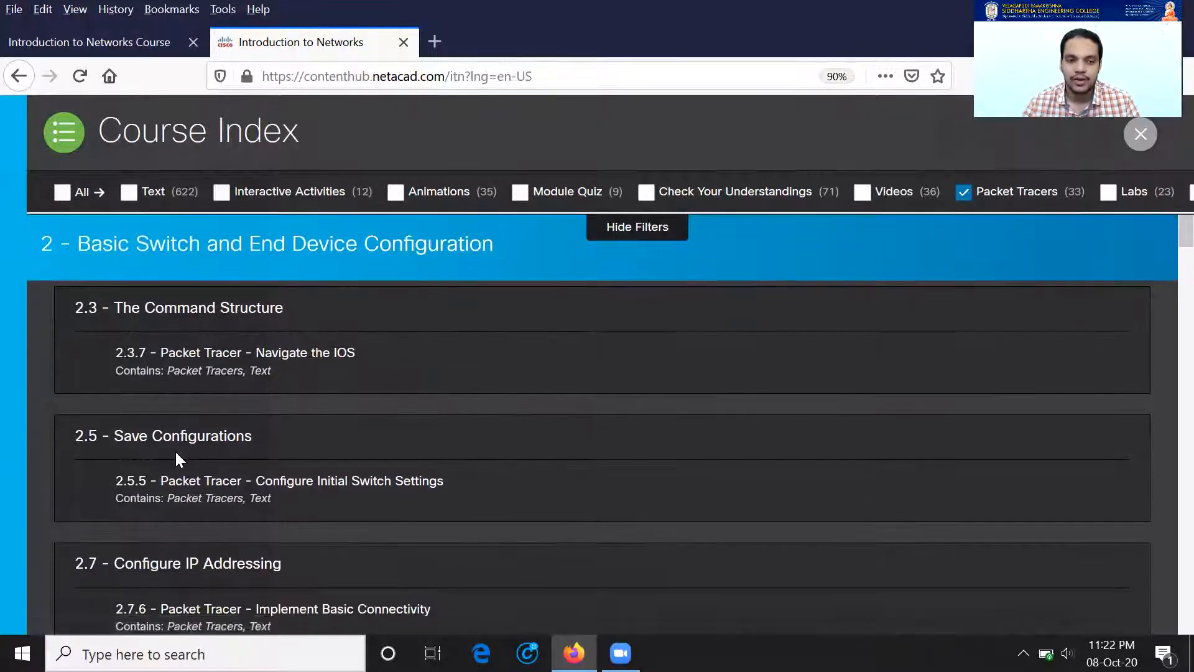
{"action": "scroll", "coordinate": [232, 439], "scroll_direction": "down", "scroll_amount": 2}
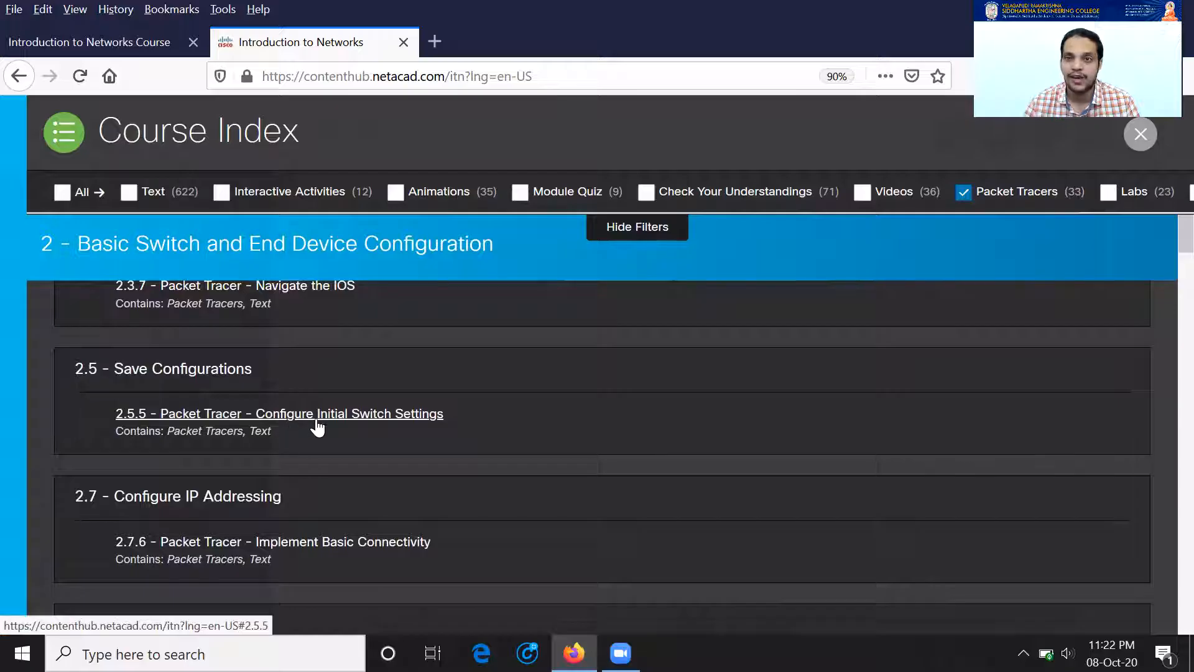
{"action": "scroll", "coordinate": [401, 418], "scroll_direction": "down", "scroll_amount": 2}
{"action": "scroll", "coordinate": [272, 415], "scroll_direction": "down", "scroll_amount": 2}
{"action": "scroll", "coordinate": [293, 485], "scroll_direction": "down", "scroll_amount": 3}
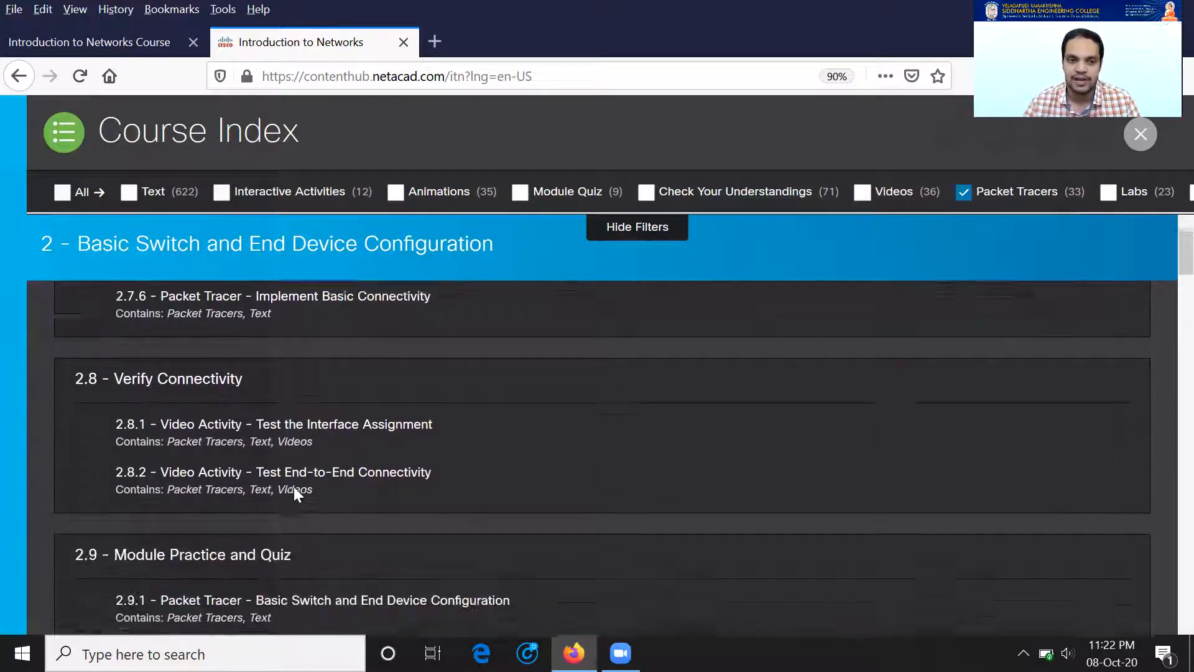
{"action": "scroll", "coordinate": [293, 485], "scroll_direction": "down", "scroll_amount": 4}
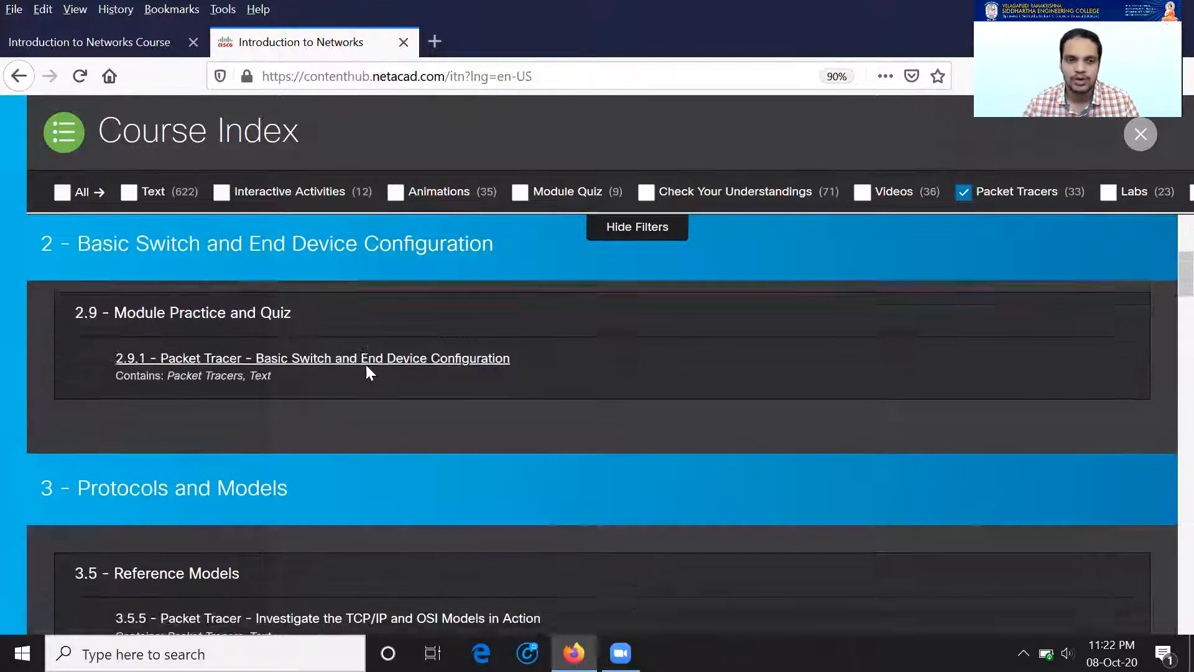
{"action": "scroll", "coordinate": [366, 367], "scroll_direction": "down", "scroll_amount": 2}
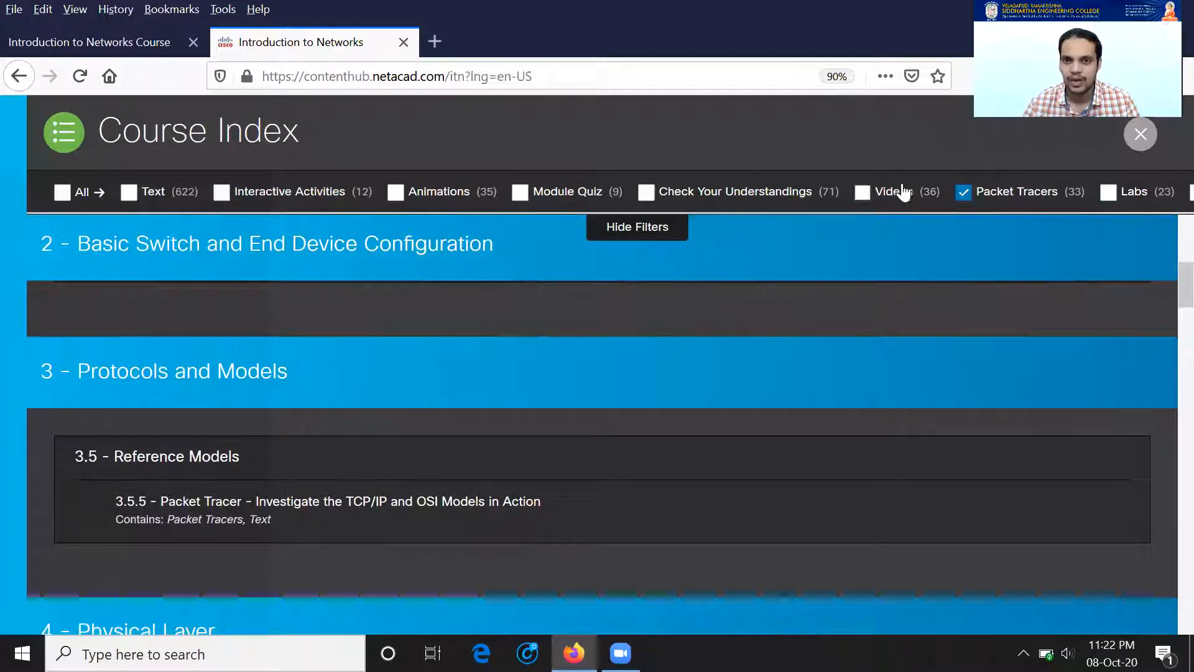
Step: Try the Check Your Understanding, quiz and animation filters, then return to Packet Tracers only
{"action": "left_click", "coordinate": [645, 194]}
{"action": "left_click", "coordinate": [963, 192]}
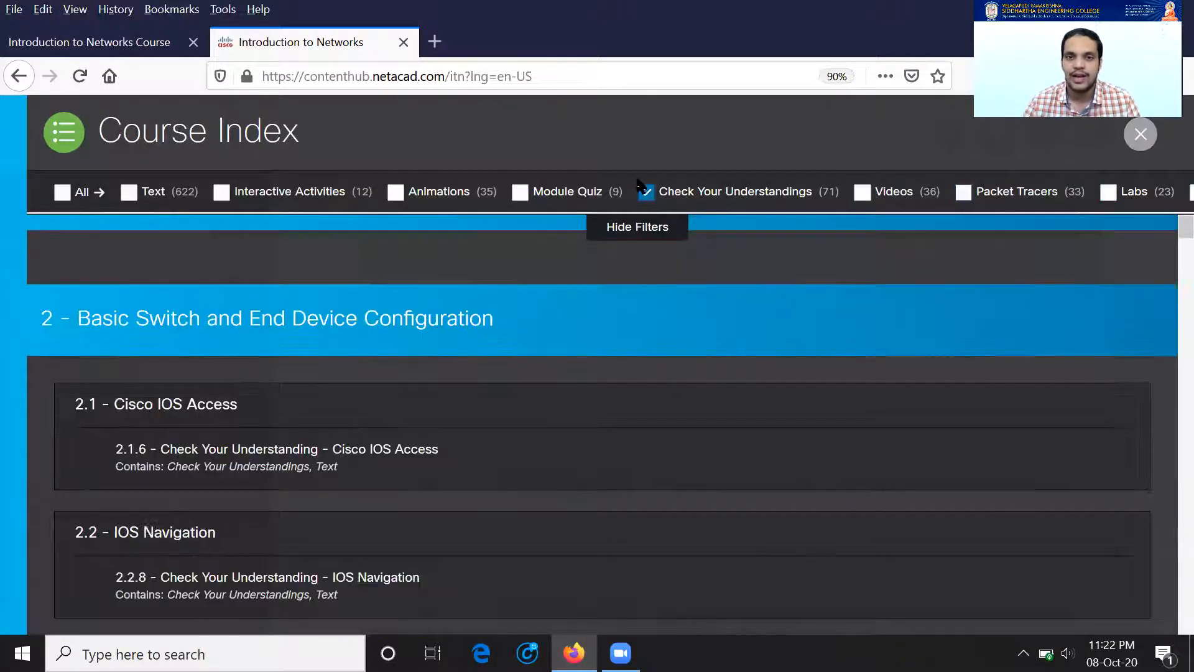
{"action": "left_click", "coordinate": [520, 194]}
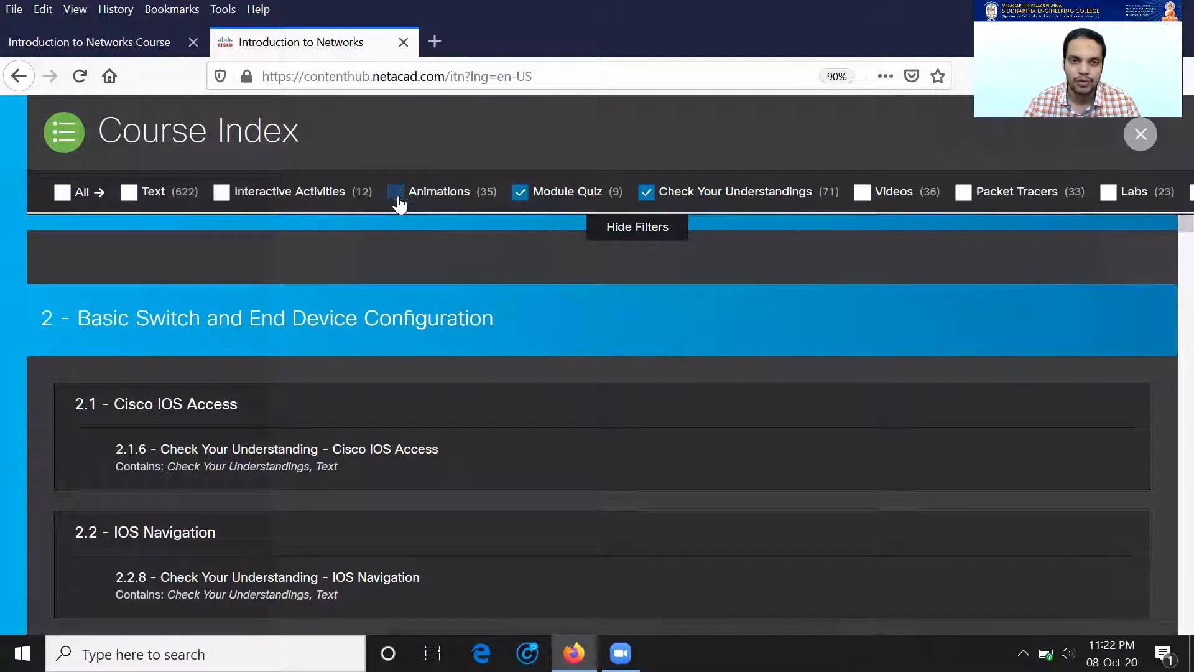
{"action": "left_click", "coordinate": [397, 194]}
{"action": "left_click", "coordinate": [520, 193]}
{"action": "left_click", "coordinate": [647, 194]}
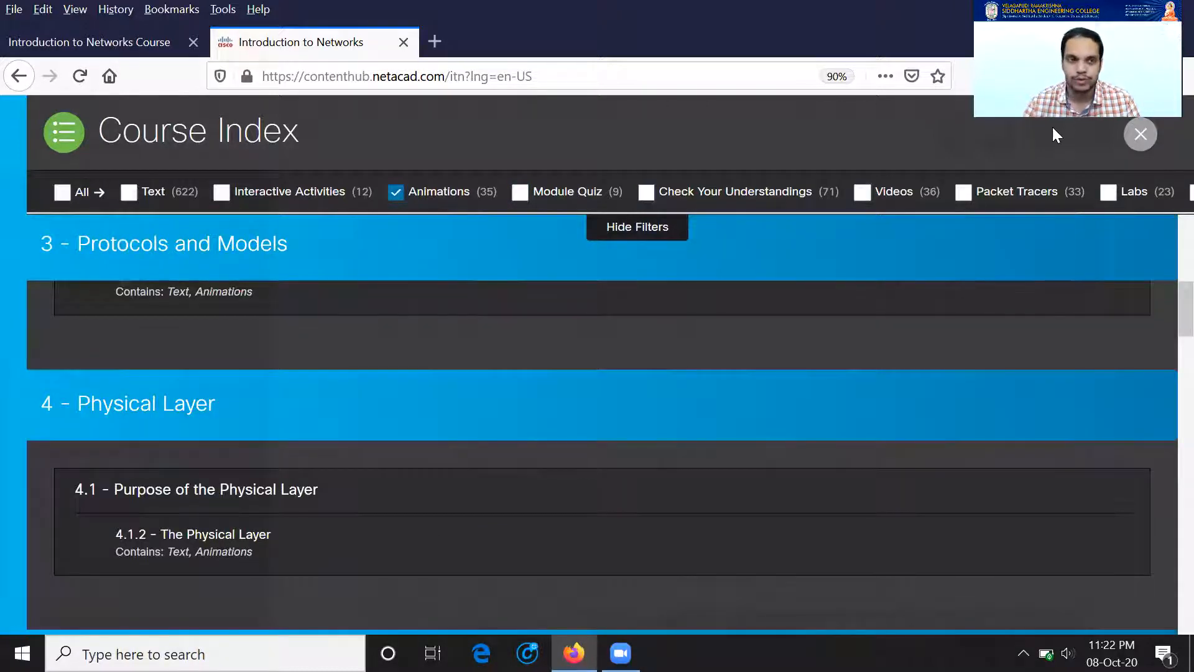
{"action": "left_click", "coordinate": [968, 196]}
{"action": "left_click", "coordinate": [396, 193]}
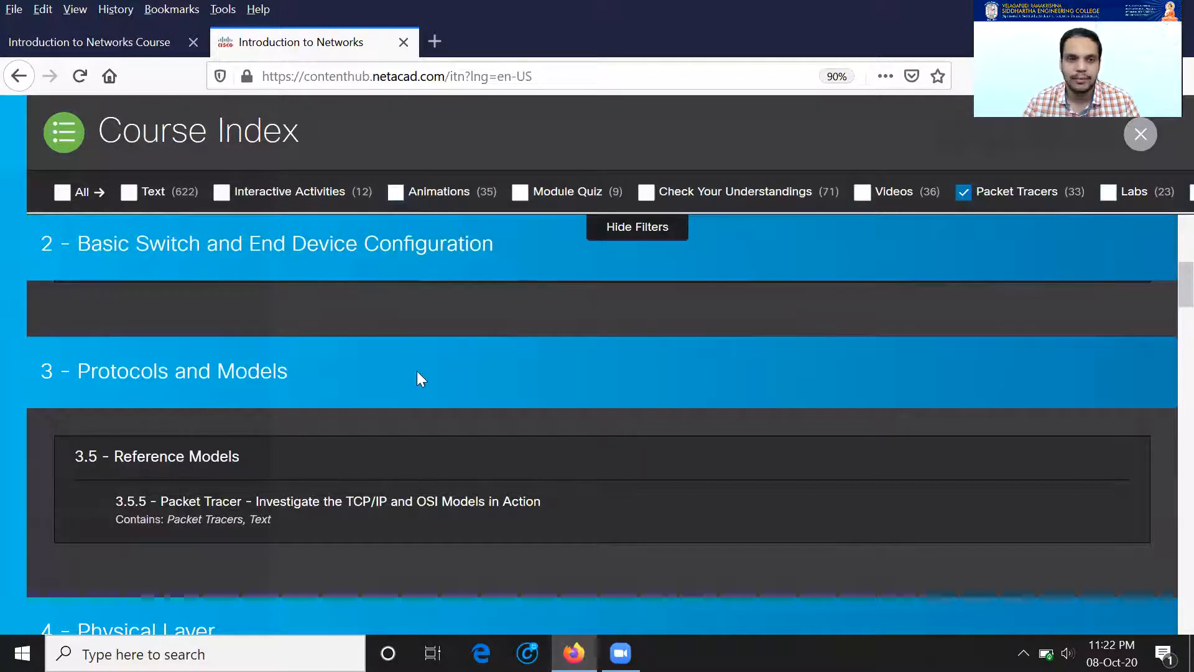
{"action": "scroll", "coordinate": [256, 424], "scroll_direction": "down", "scroll_amount": 1}
{"action": "scroll", "coordinate": [318, 408], "scroll_direction": "up", "scroll_amount": 8}
{"action": "scroll", "coordinate": [221, 420], "scroll_direction": "up", "scroll_amount": 2}
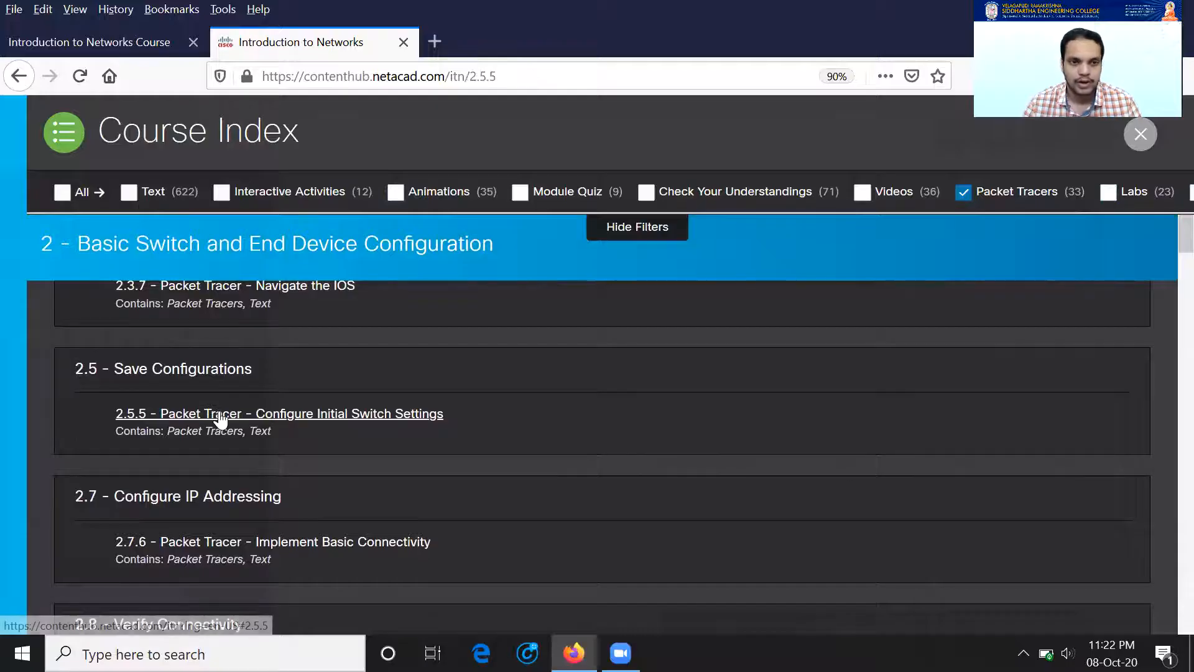
Step: Open the 2.5.5 Configure Initial Switch Settings page and view its instructions PDF
{"action": "left_click", "coordinate": [220, 415]}
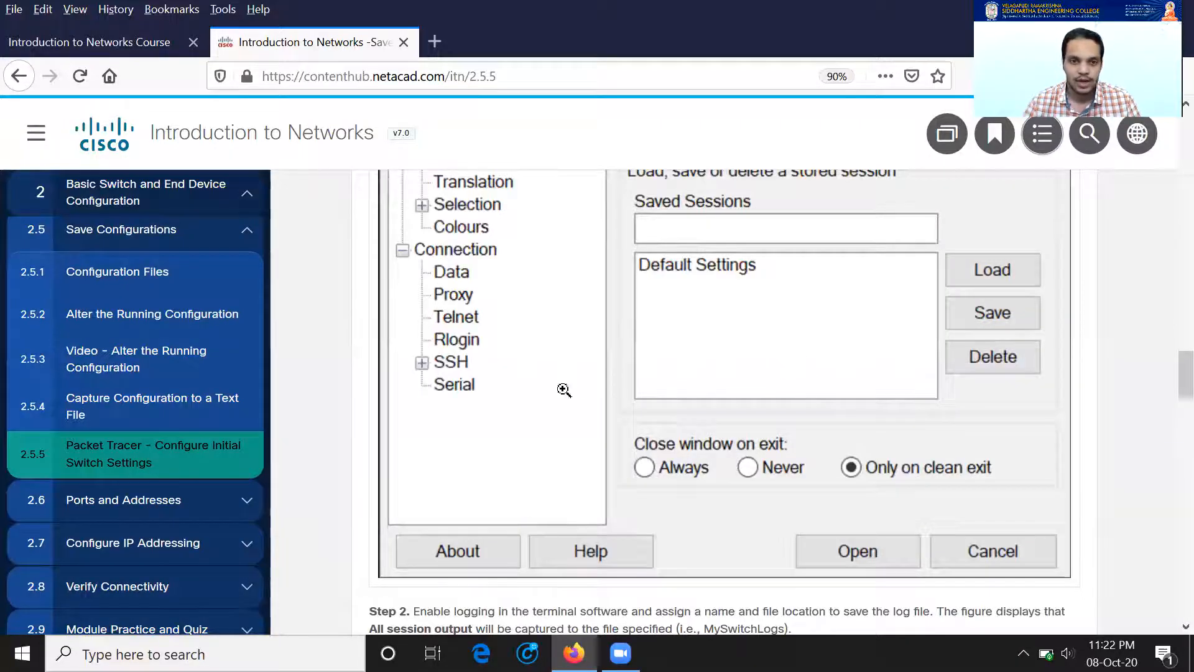
{"action": "scroll", "coordinate": [564, 390], "scroll_direction": "down", "scroll_amount": 20}
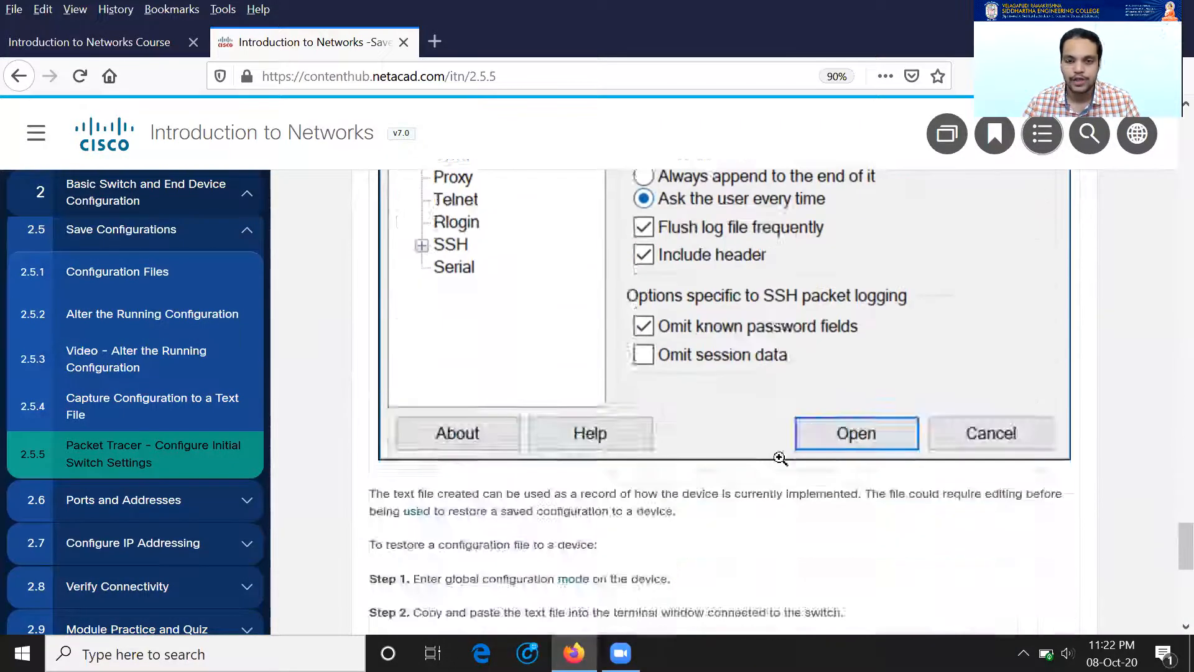
{"action": "scroll", "coordinate": [779, 458], "scroll_direction": "down", "scroll_amount": 8}
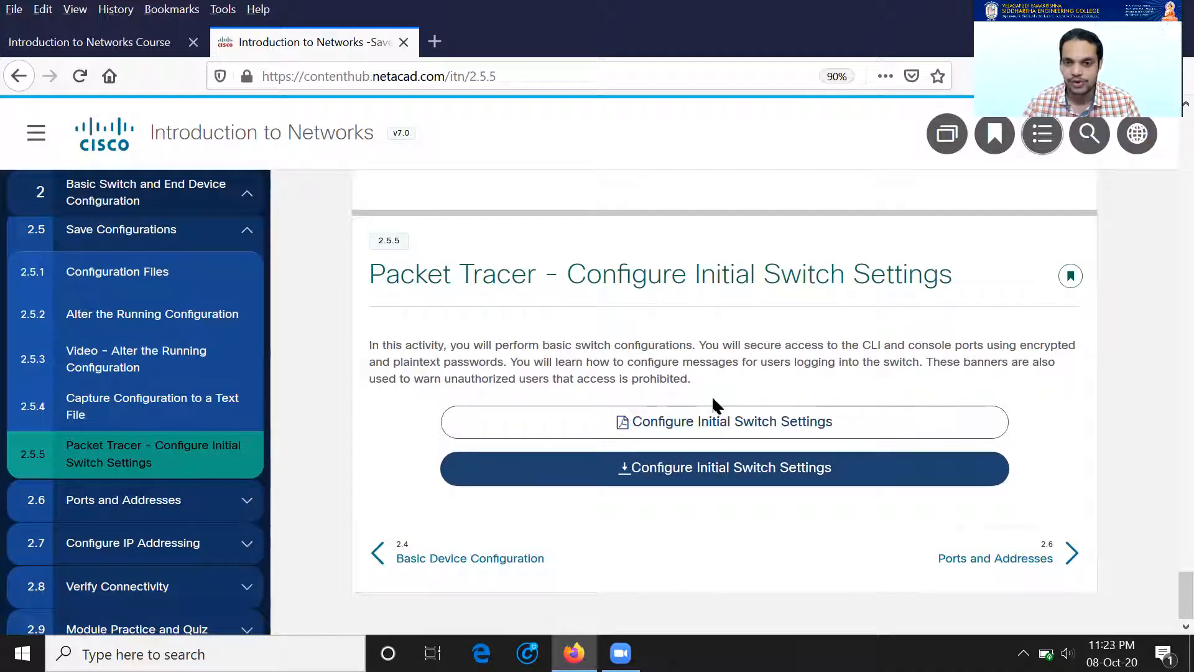
{"action": "left_click", "coordinate": [724, 416]}
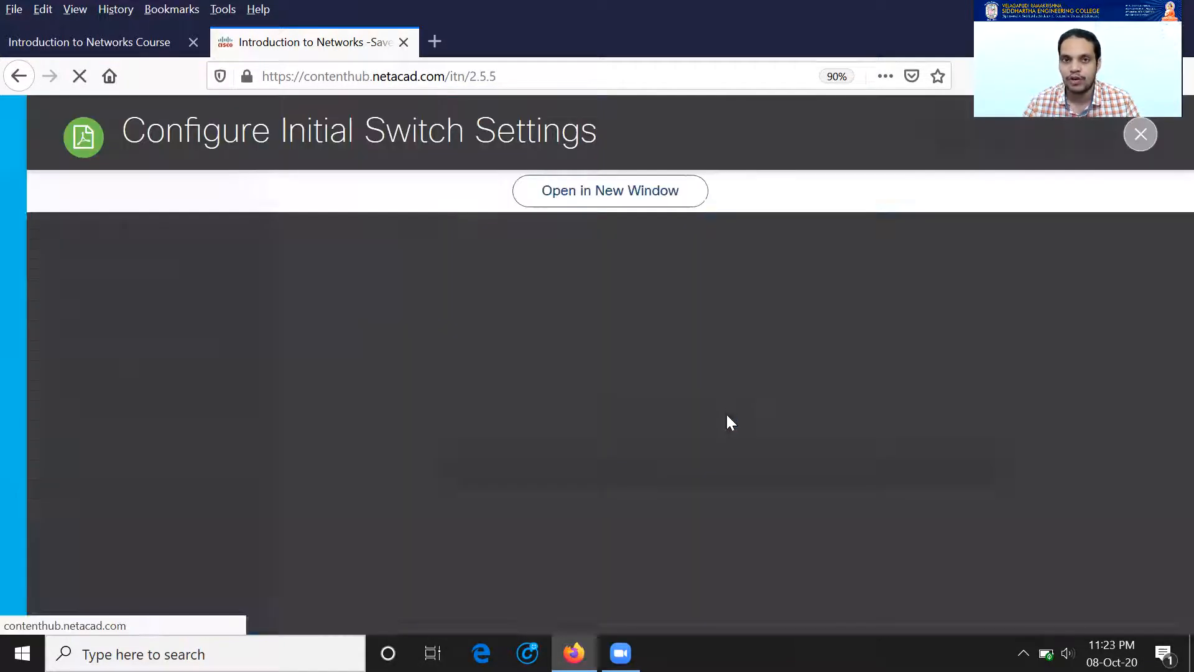
{"action": "scroll", "coordinate": [853, 405], "scroll_direction": "down", "scroll_amount": 7}
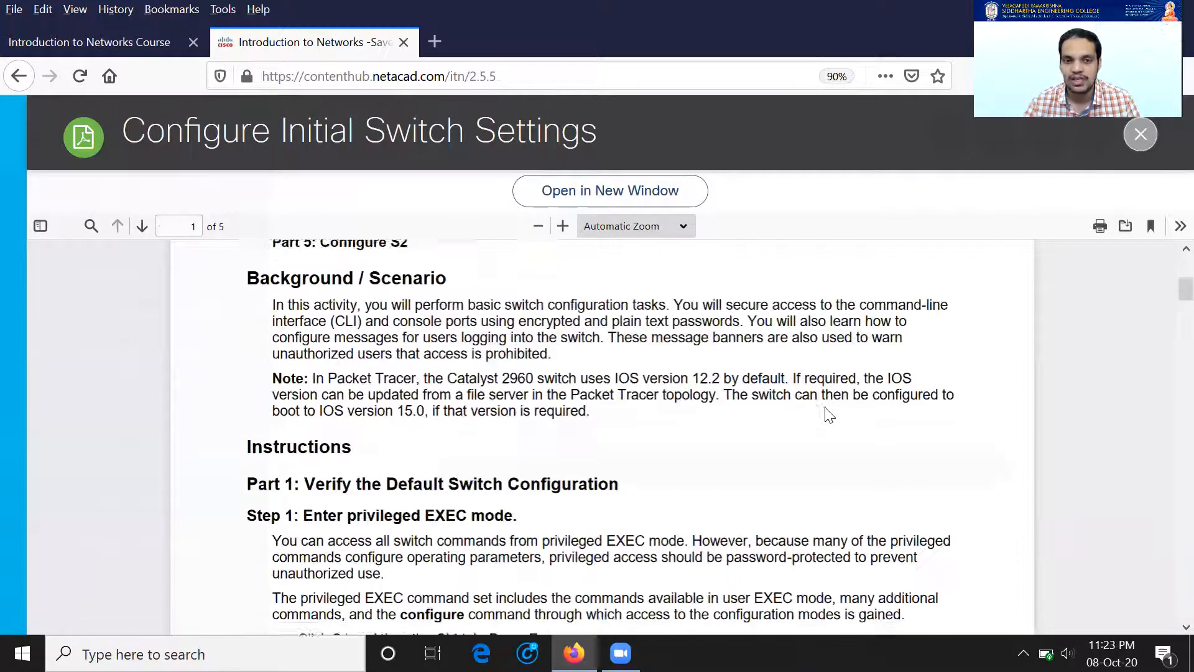
{"action": "scroll", "coordinate": [825, 408], "scroll_direction": "down", "scroll_amount": 4}
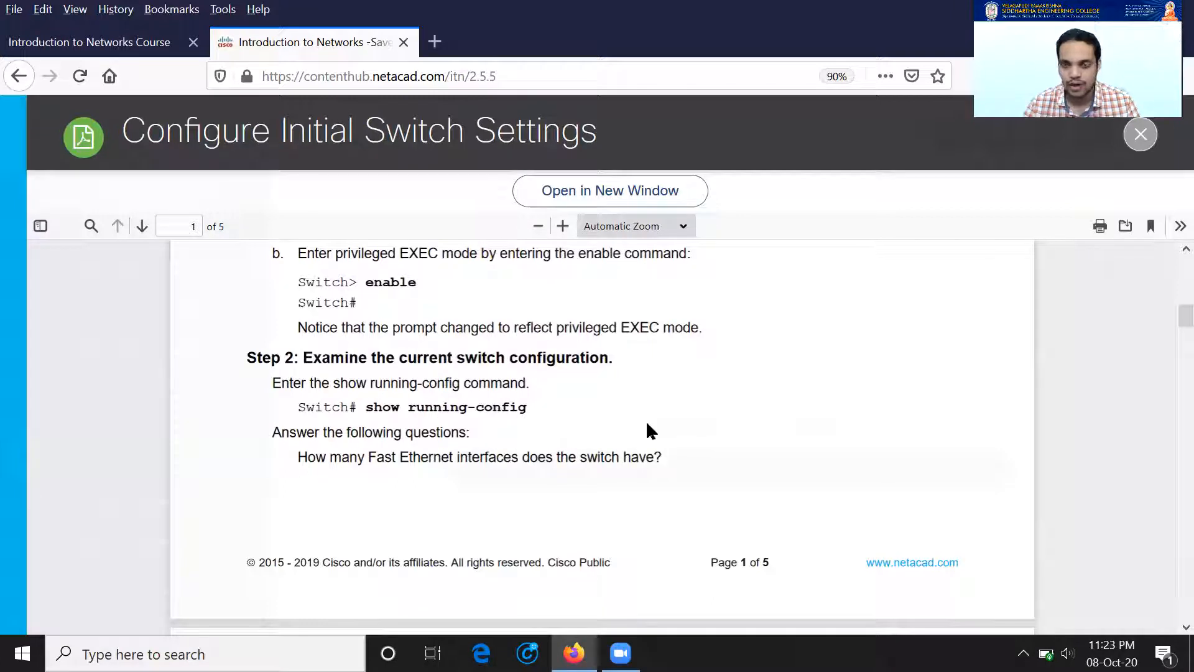
Step: Close the PDF and download the 2.5.5 .pka activity file
{"action": "left_click", "coordinate": [20, 77]}
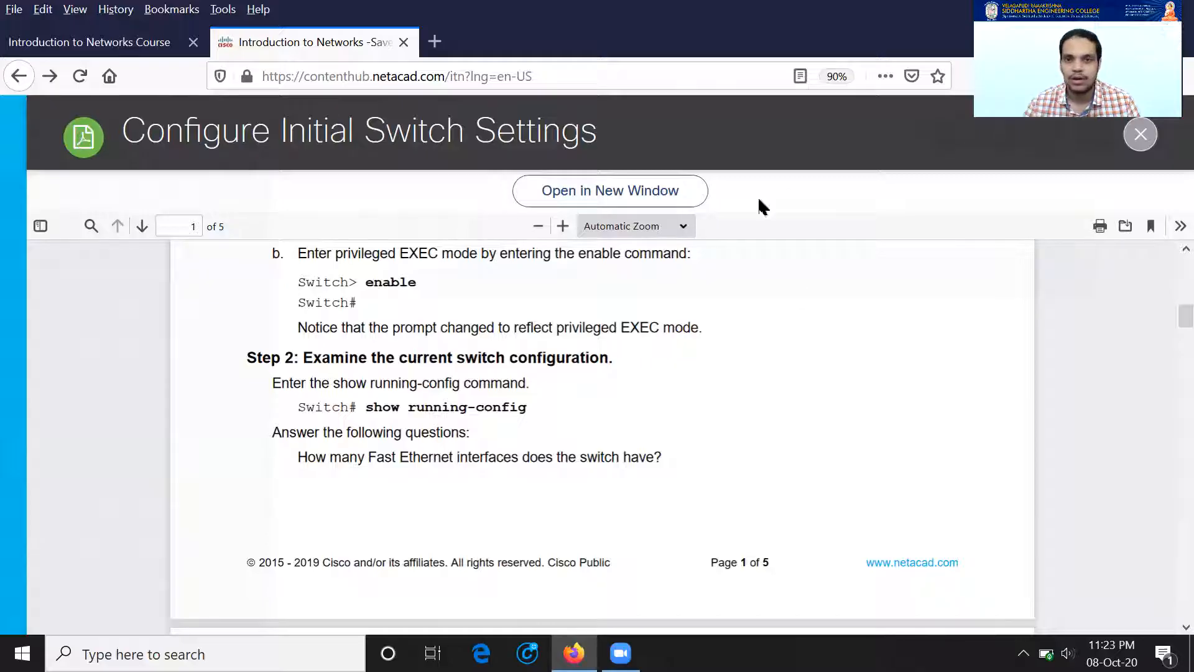
{"action": "left_click", "coordinate": [1141, 133]}
{"action": "scroll", "coordinate": [806, 422], "scroll_direction": "down", "scroll_amount": 3}
{"action": "left_click", "coordinate": [715, 485]}
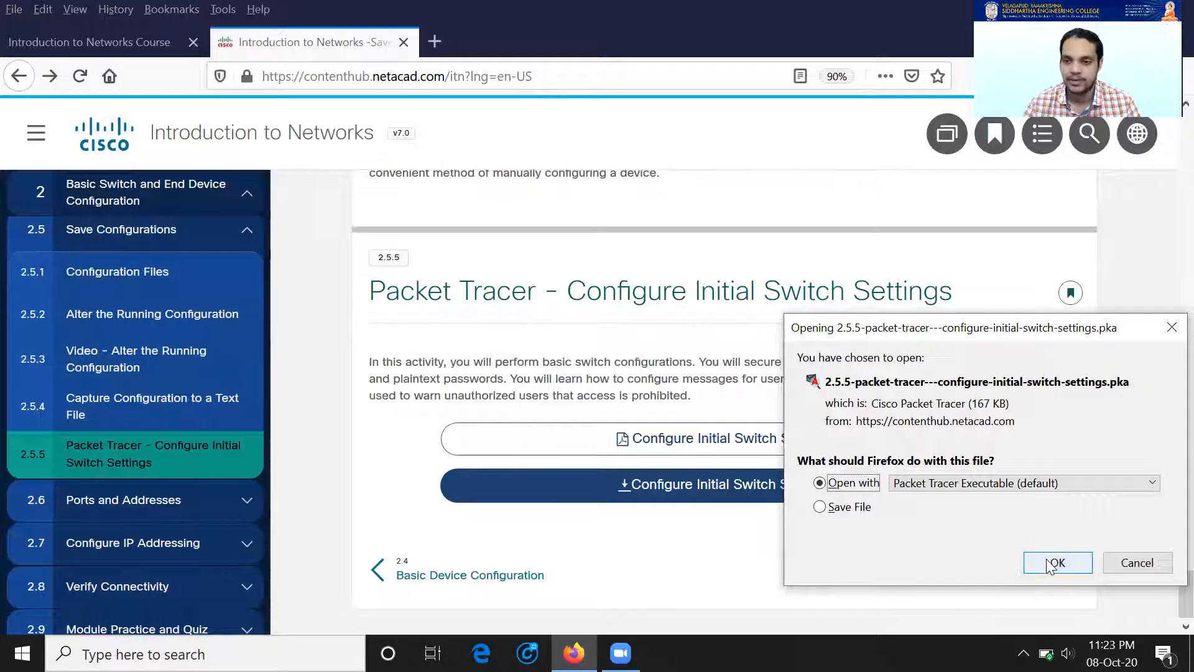
Step: Open the downloaded .pka in Packet Tracer and dismiss the login and User Profile prompts
{"action": "left_click", "coordinate": [1055, 571]}
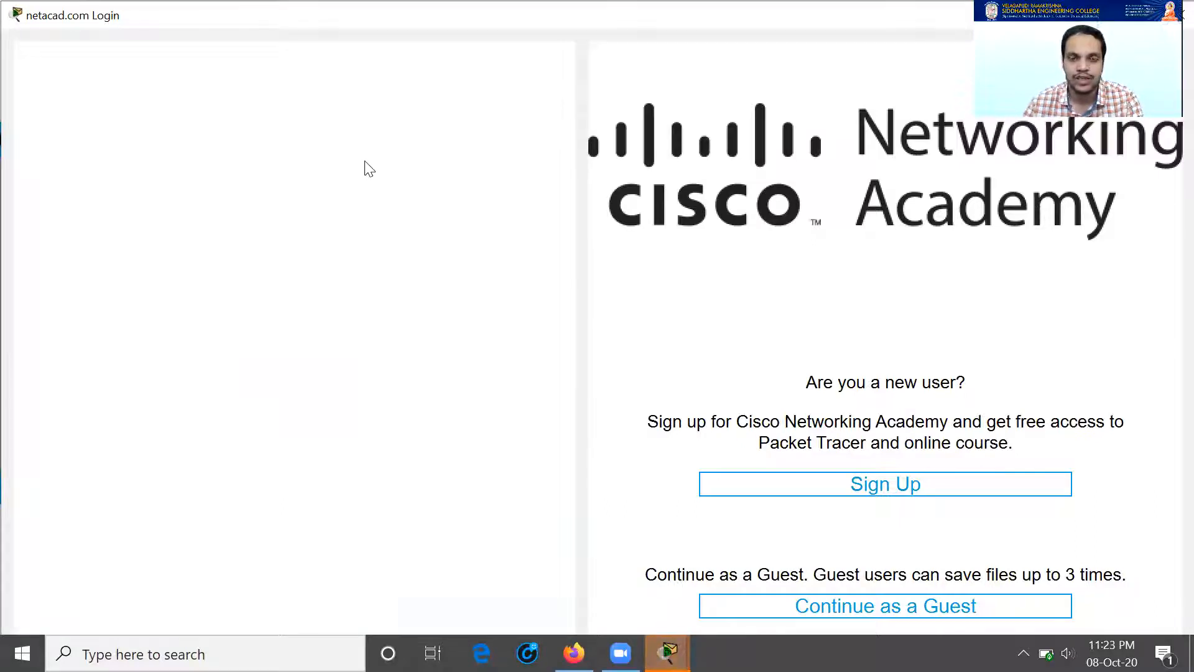
{"action": "left_click", "coordinate": [169, 293]}
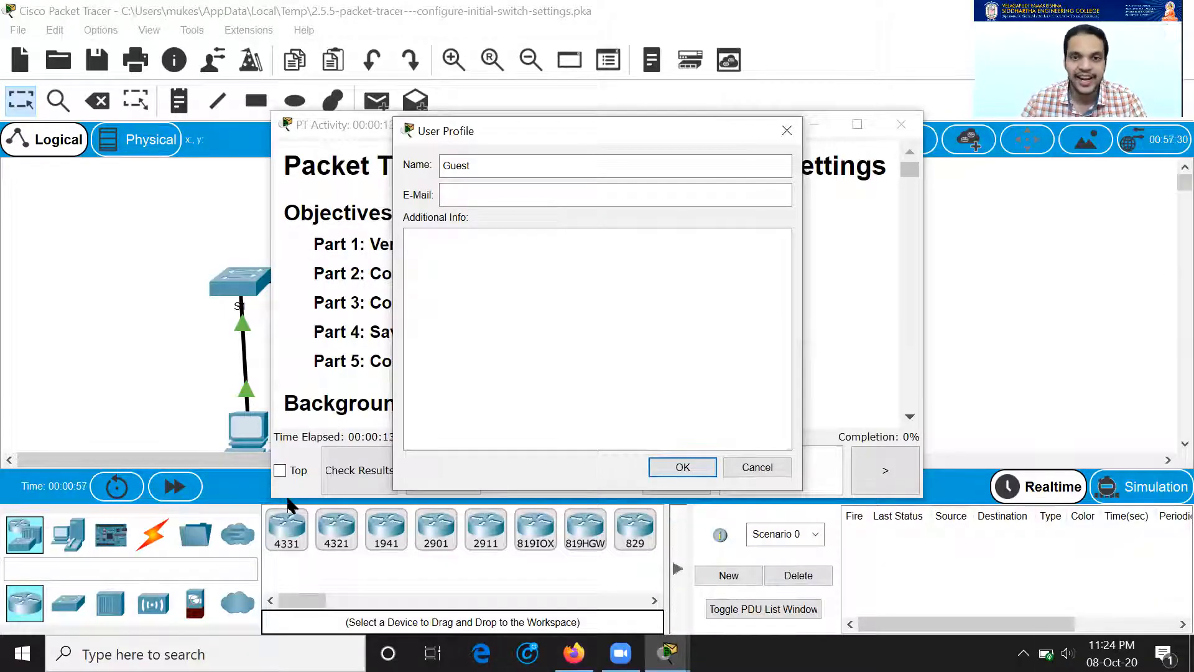
{"action": "left_click", "coordinate": [757, 467]}
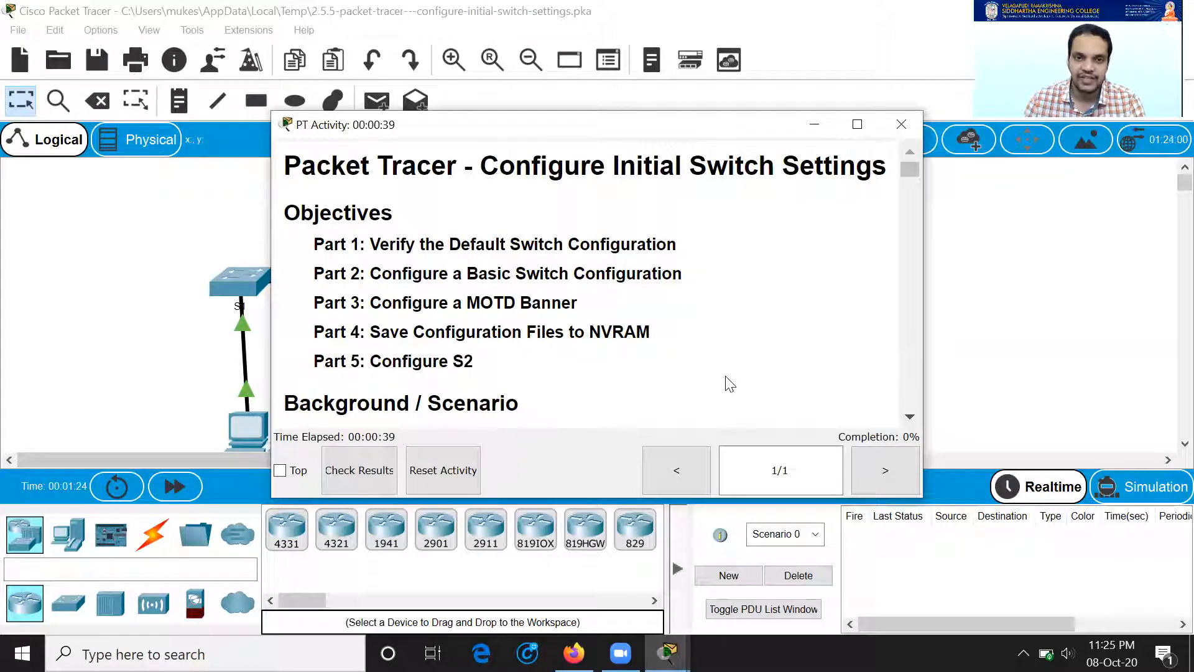
{"action": "left_click", "coordinate": [678, 567]}
{"action": "mouse_move", "coordinate": [668, 651]}
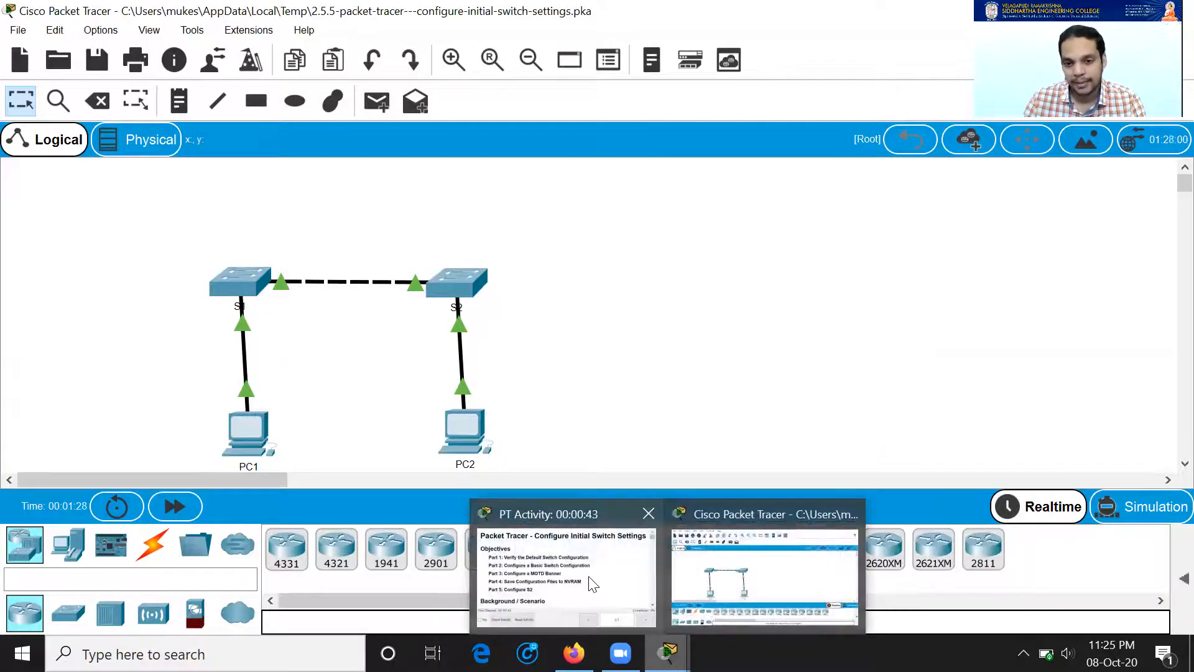
{"action": "left_click", "coordinate": [592, 583]}
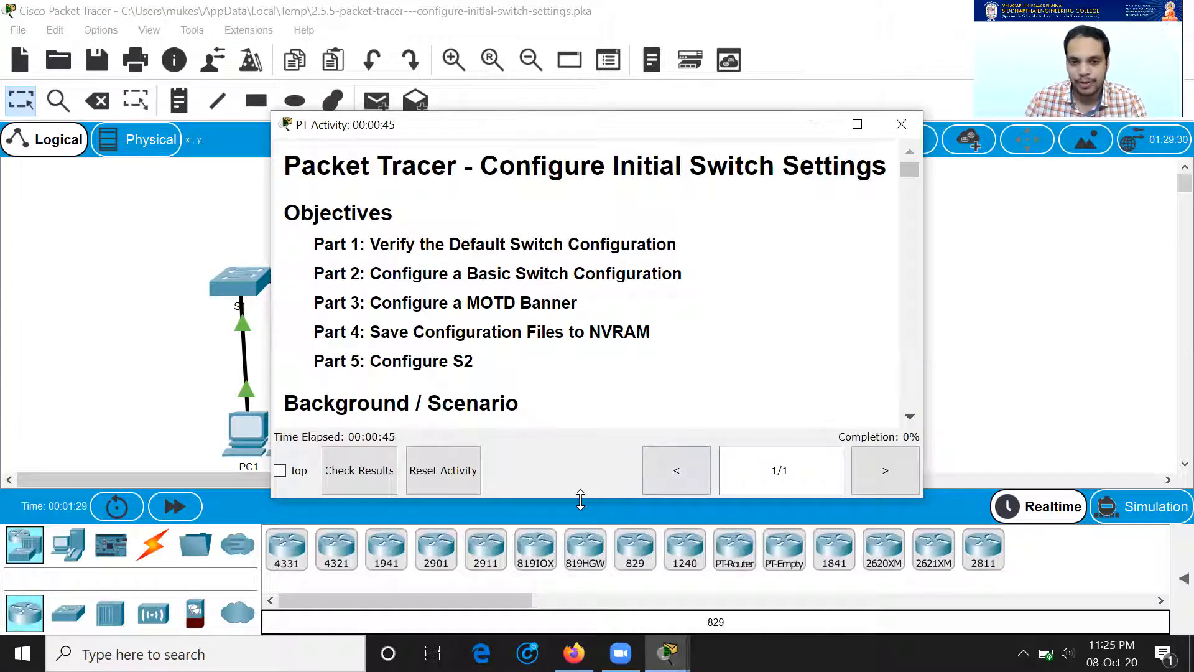
{"action": "double_click", "coordinate": [580, 498]}
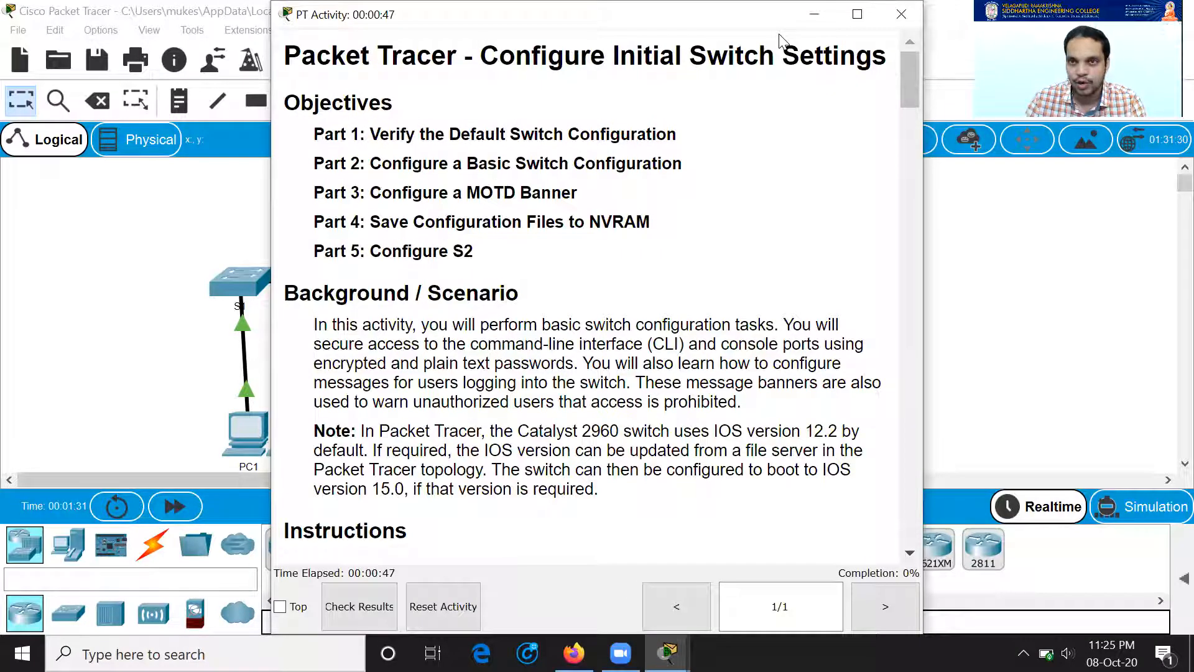
{"action": "left_click_drag", "start_coordinate": [779, 16], "coordinate": [1044, 29]}
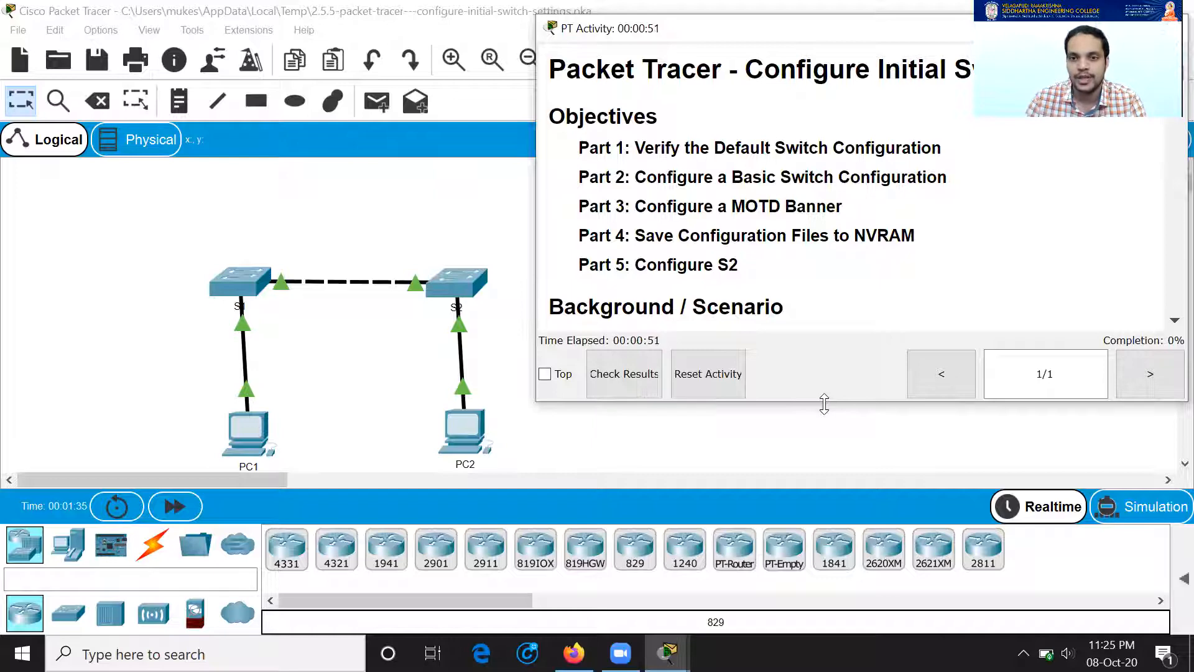
{"action": "double_click", "coordinate": [824, 402]}
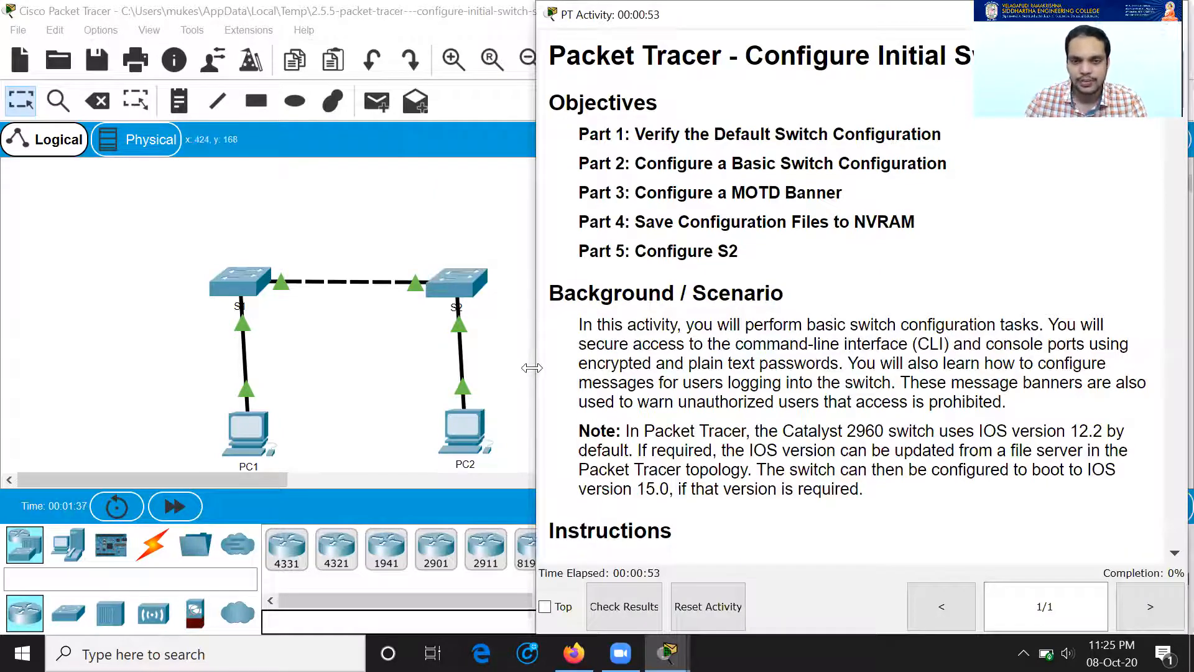
{"action": "left_click_drag", "start_coordinate": [531, 368], "coordinate": [610, 371]}
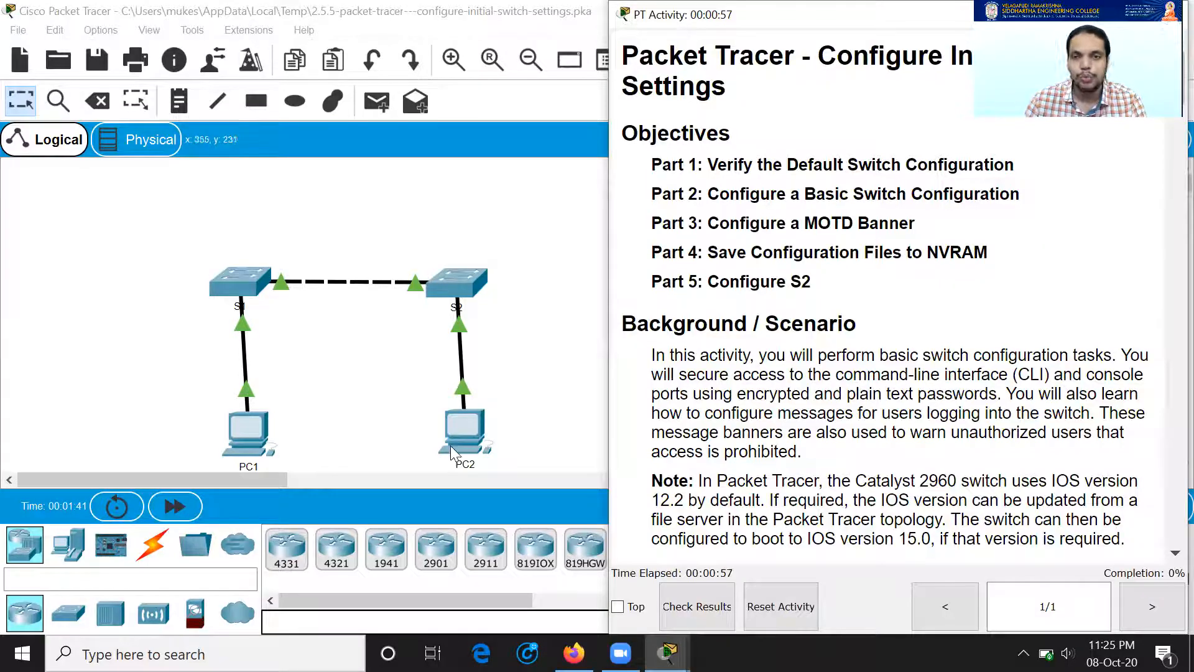
{"action": "scroll", "coordinate": [814, 324], "scroll_direction": "down", "scroll_amount": 2}
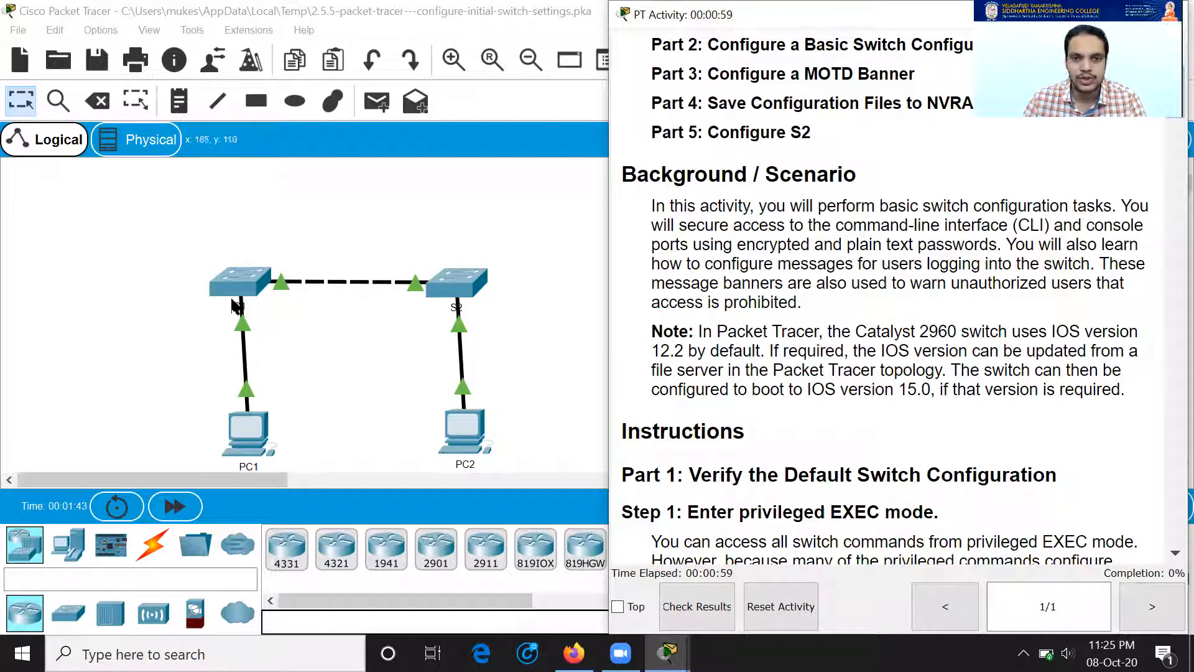
{"action": "scroll", "coordinate": [311, 414], "scroll_direction": "down", "scroll_amount": 1}
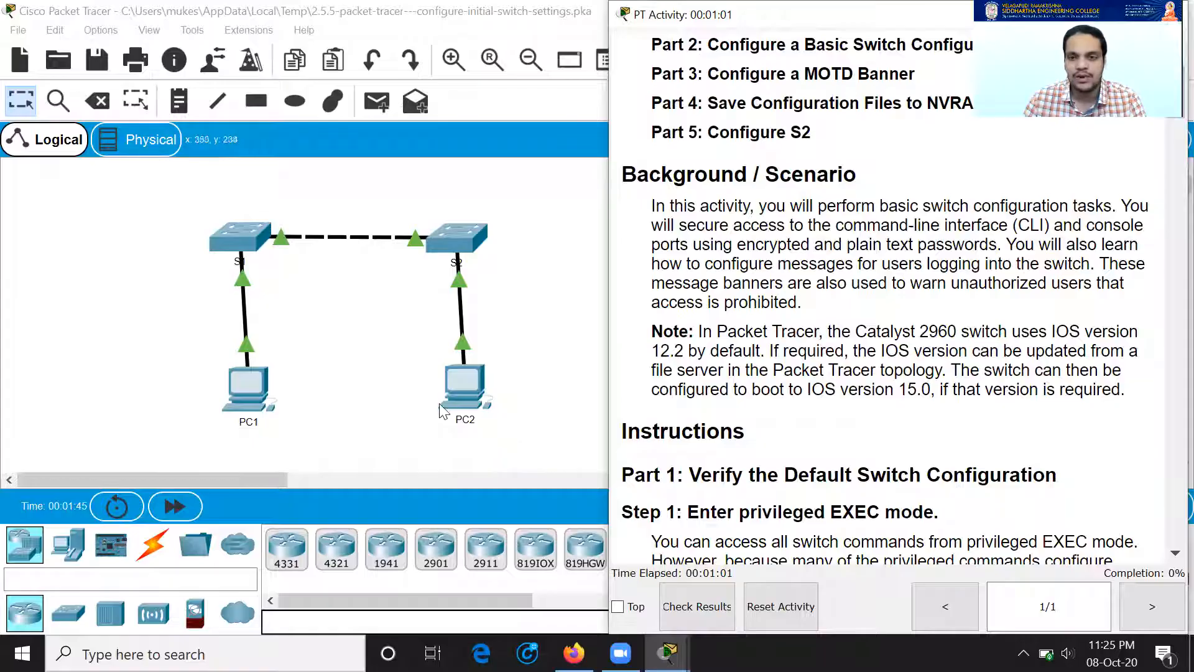
{"action": "scroll", "coordinate": [861, 344], "scroll_direction": "up", "scroll_amount": 2}
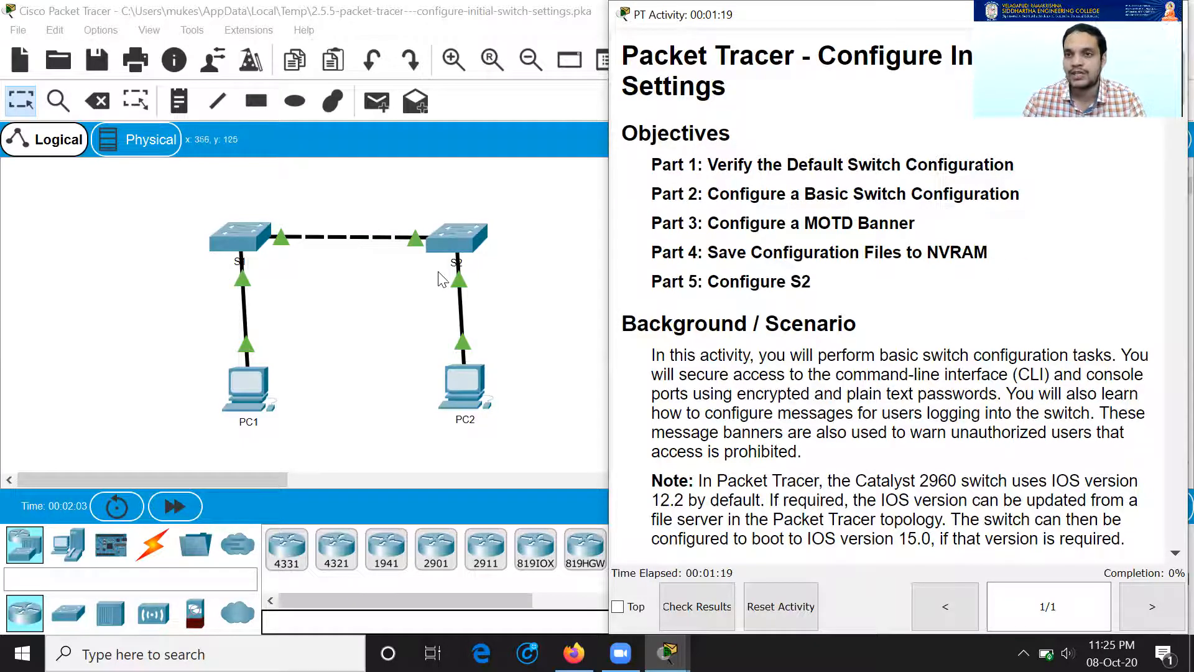
{"action": "scroll", "coordinate": [871, 367], "scroll_direction": "down", "scroll_amount": 3}
{"action": "scroll", "coordinate": [879, 373], "scroll_direction": "down", "scroll_amount": 3}
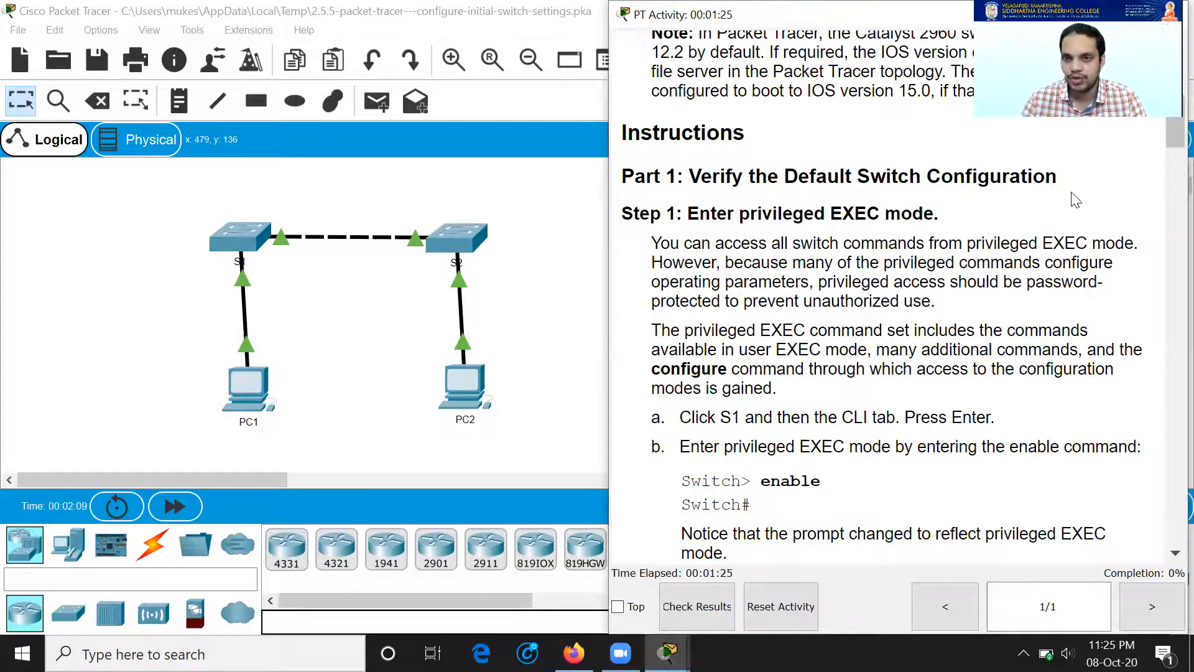
{"action": "scroll", "coordinate": [1057, 263], "scroll_direction": "down", "scroll_amount": 1}
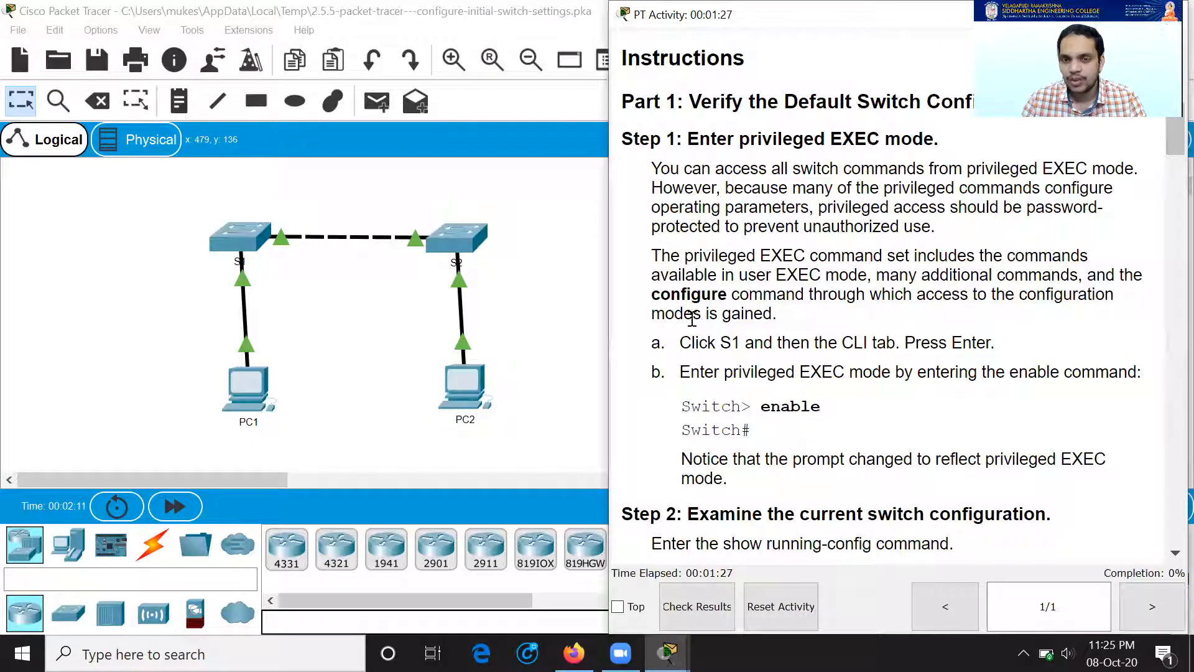
{"action": "left_click_drag", "start_coordinate": [680, 343], "coordinate": [995, 344]}
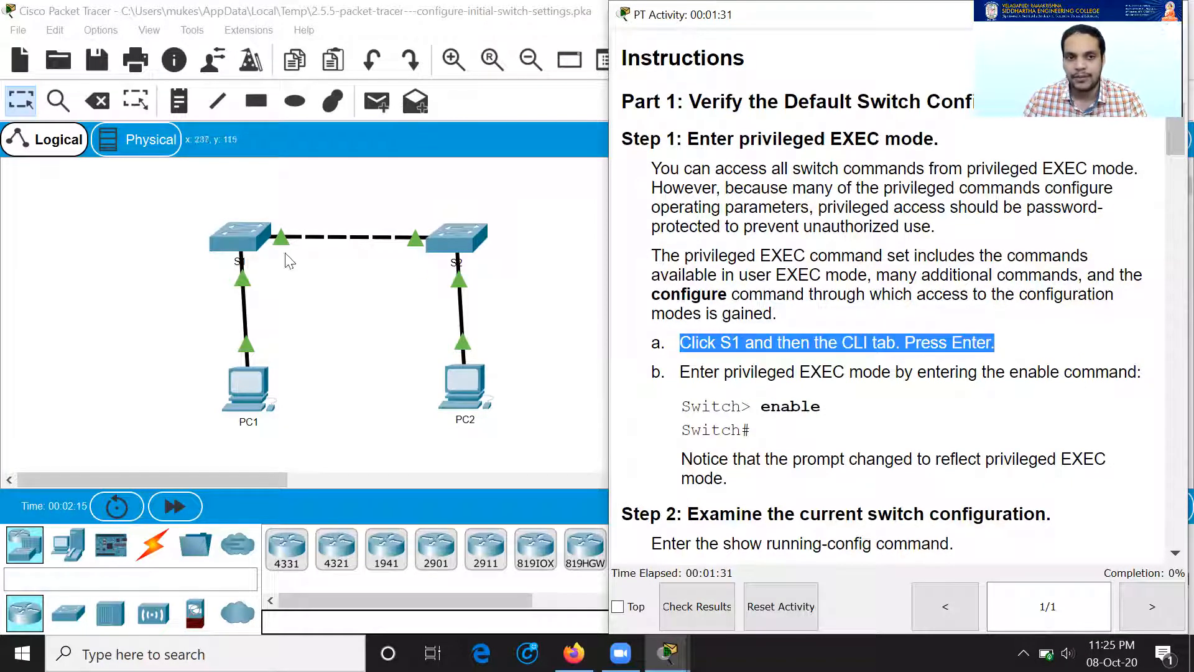
{"action": "left_click", "coordinate": [241, 237]}
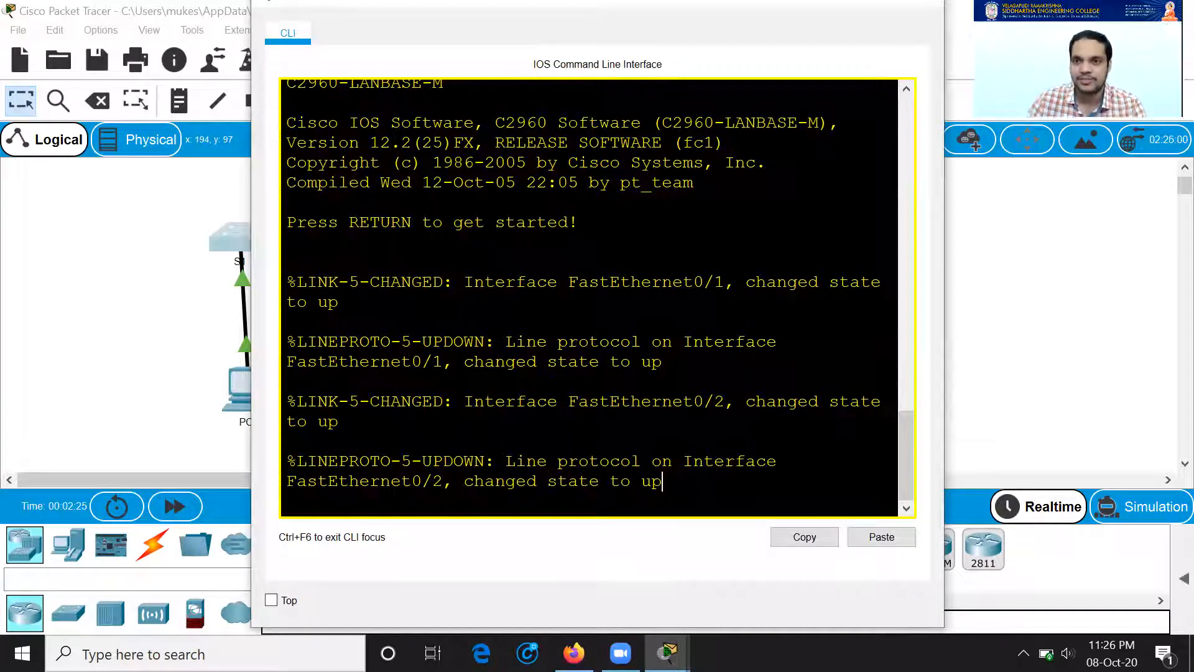
Step: Bring up S1's console user prompt and review the activity instructions
{"action": "key", "text": "Return"}
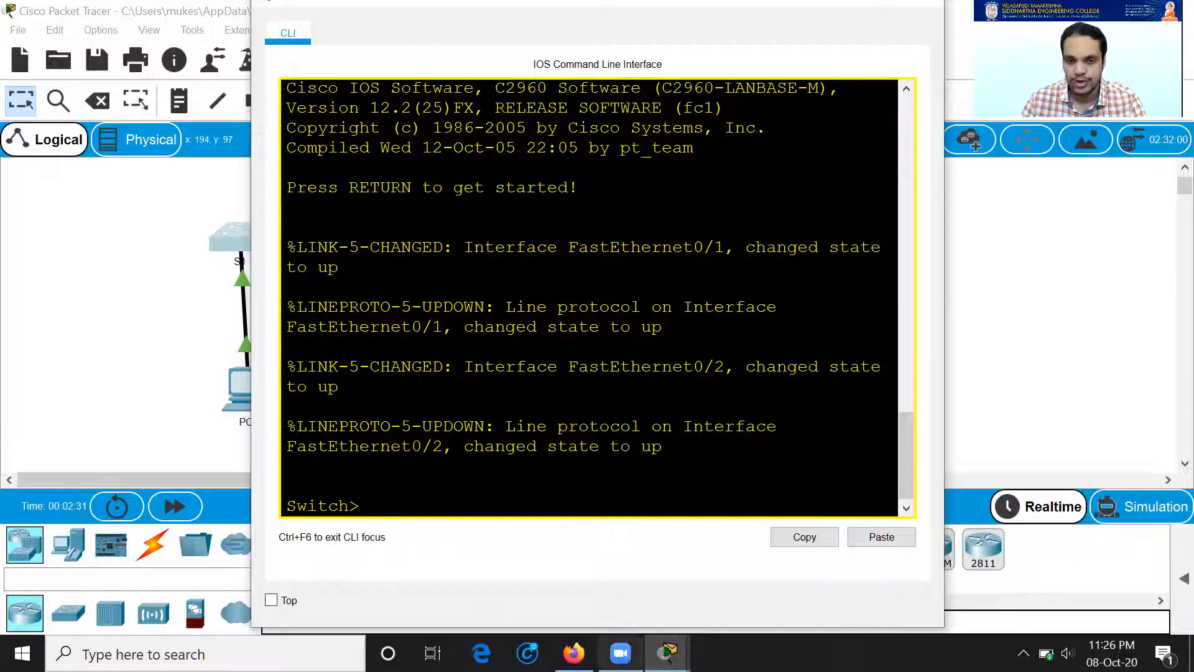
{"action": "mouse_move", "coordinate": [668, 653]}
{"action": "left_click", "coordinate": [492, 566]}
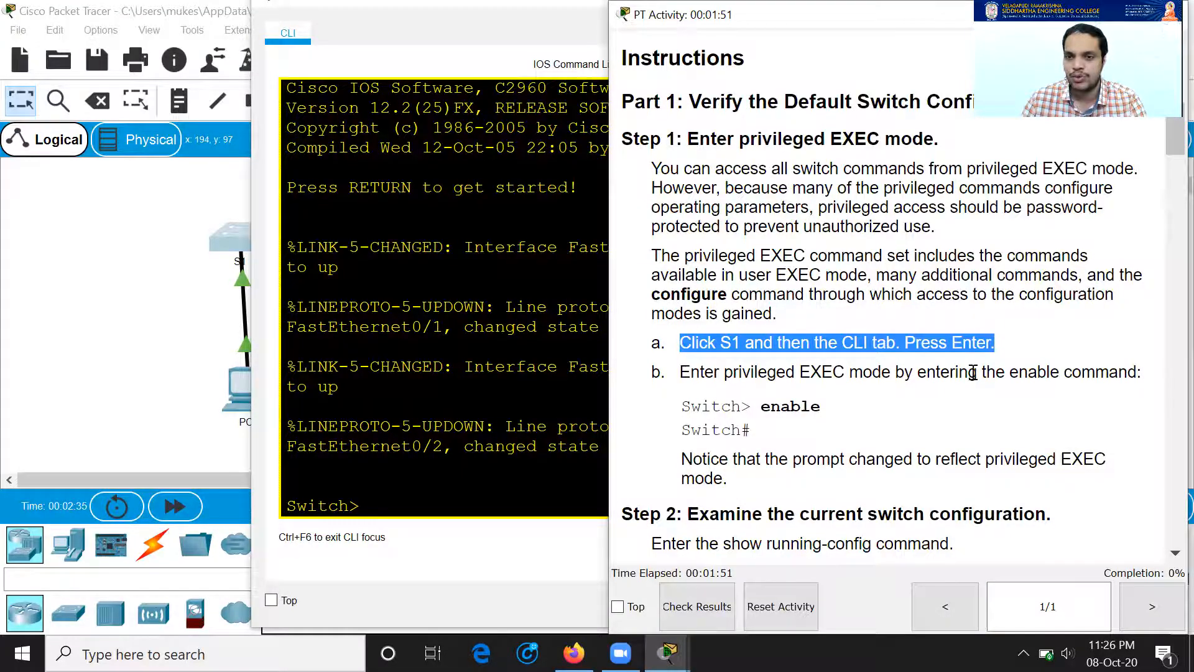
{"action": "scroll", "coordinate": [919, 395], "scroll_direction": "down", "scroll_amount": 2}
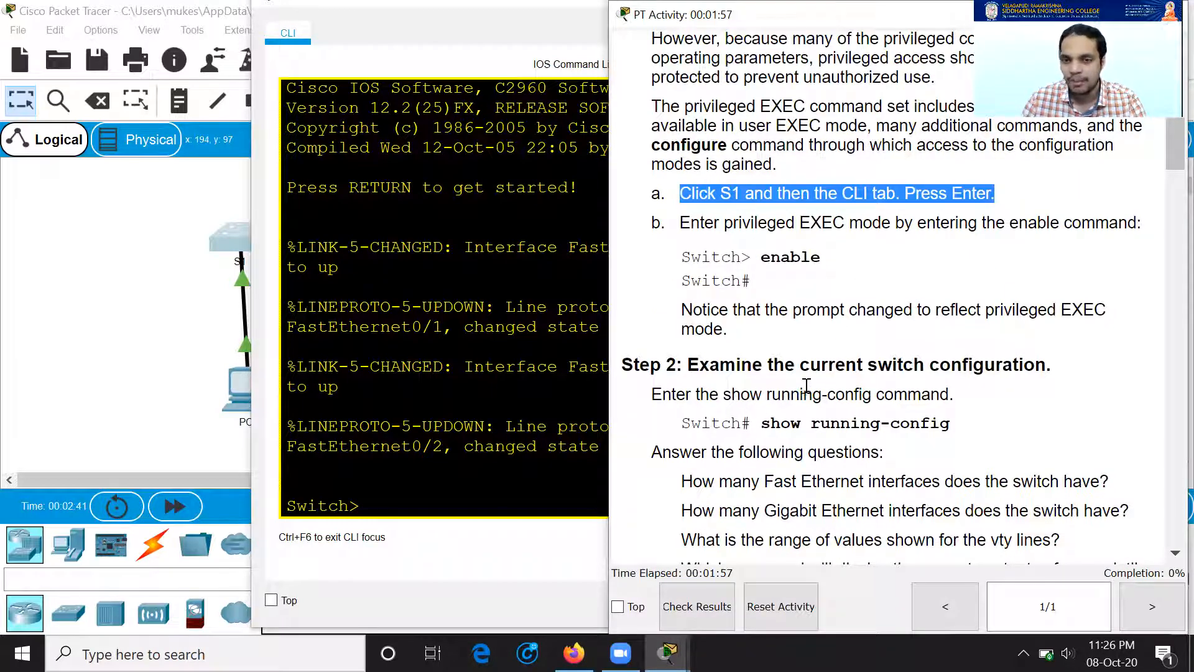
{"action": "scroll", "coordinate": [780, 421], "scroll_direction": "down", "scroll_amount": 1}
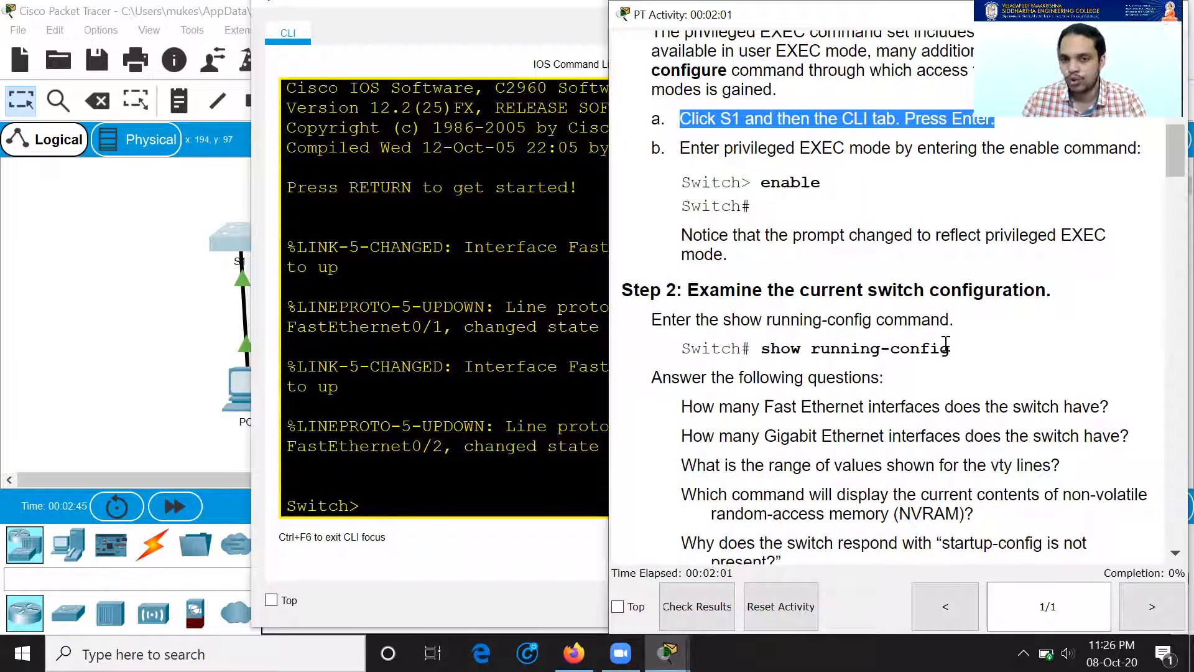
{"action": "left_click", "coordinate": [410, 499]}
Step: Enter privileged EXEC mode with enable and display S1's running-config
{"action": "type", "text": "enable"}
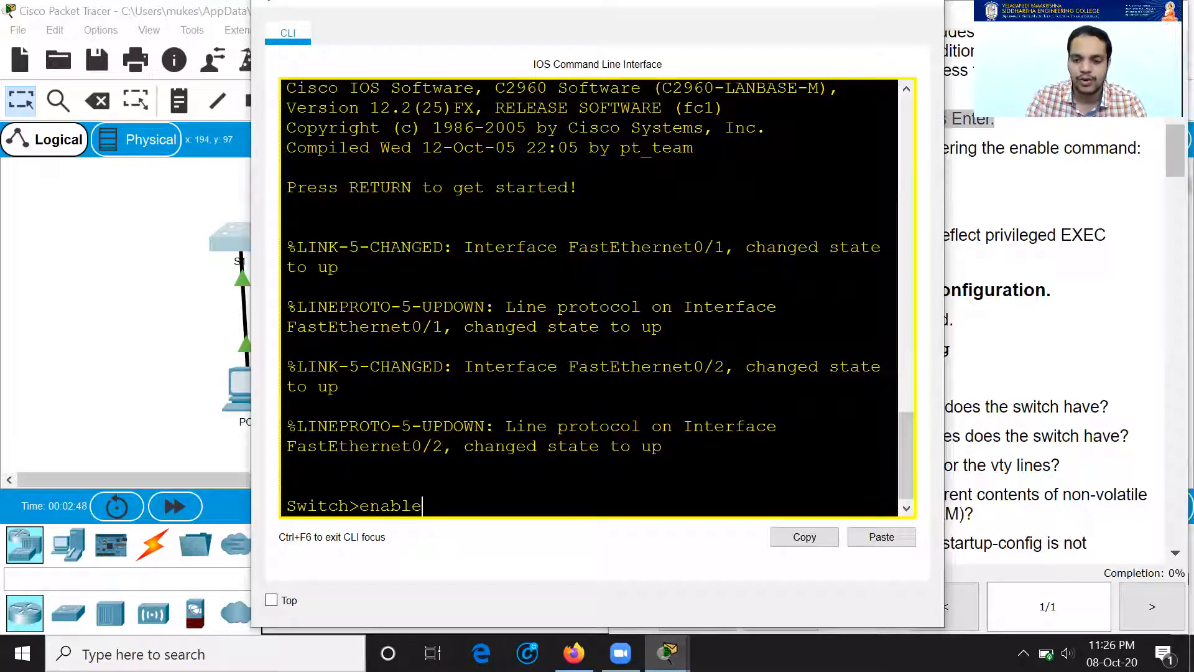
{"action": "key", "text": "Return"}
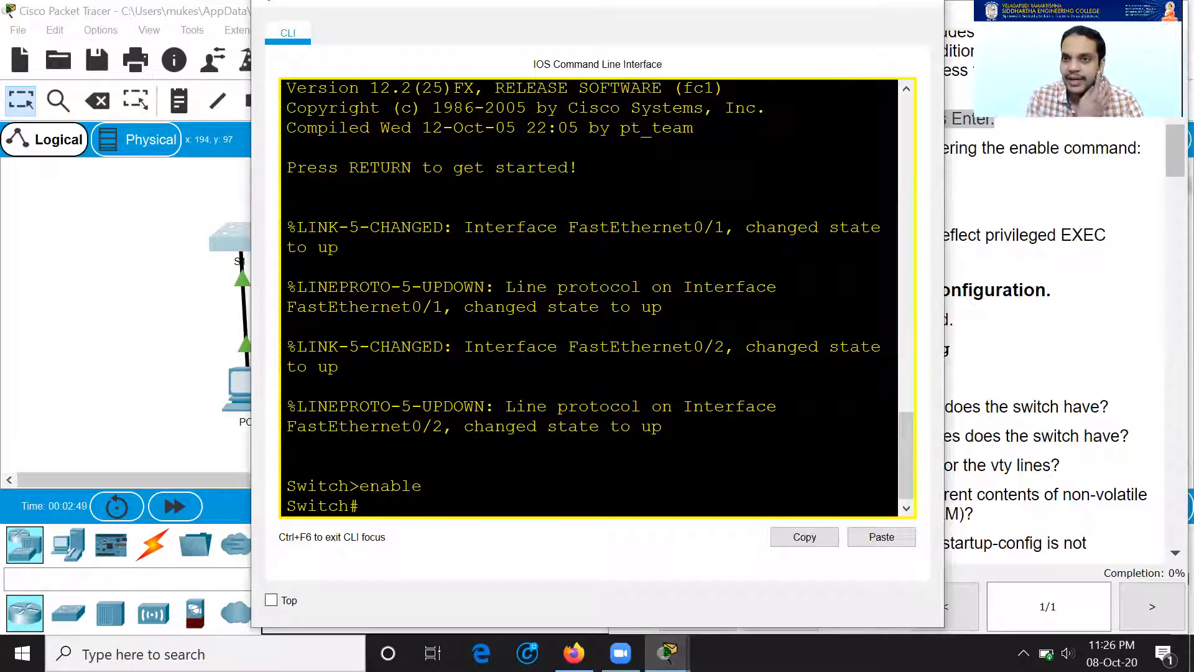
{"action": "type", "text": "shcw r"}
{"action": "key", "text": "Tab"}
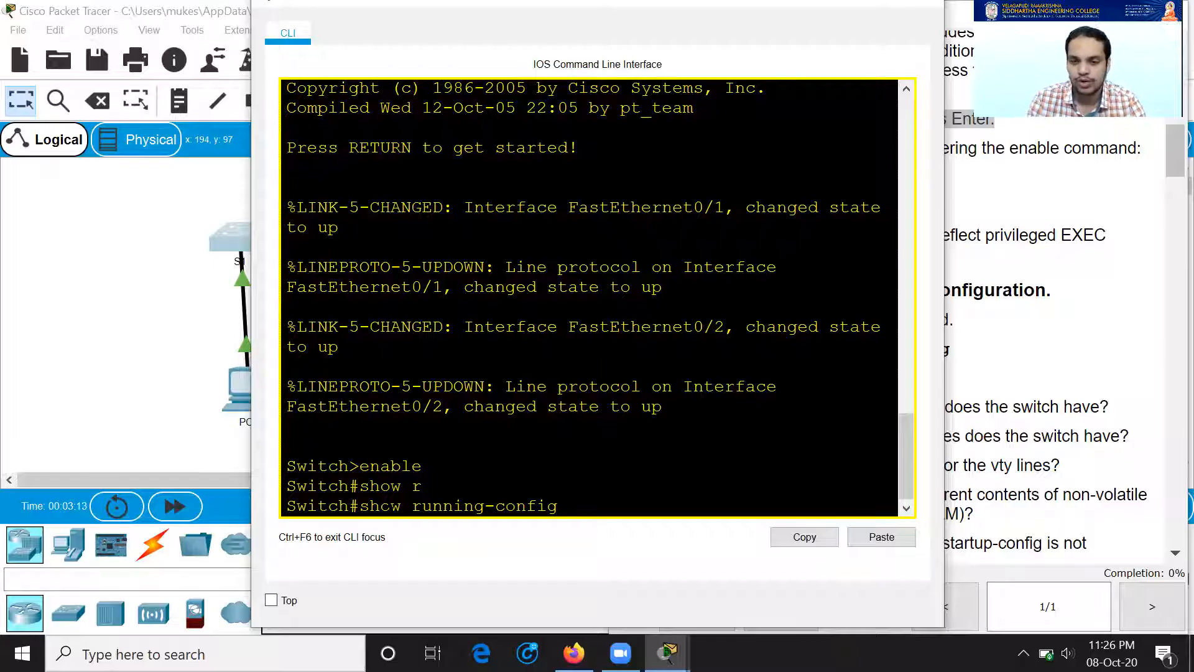
{"action": "key", "text": "Return"}
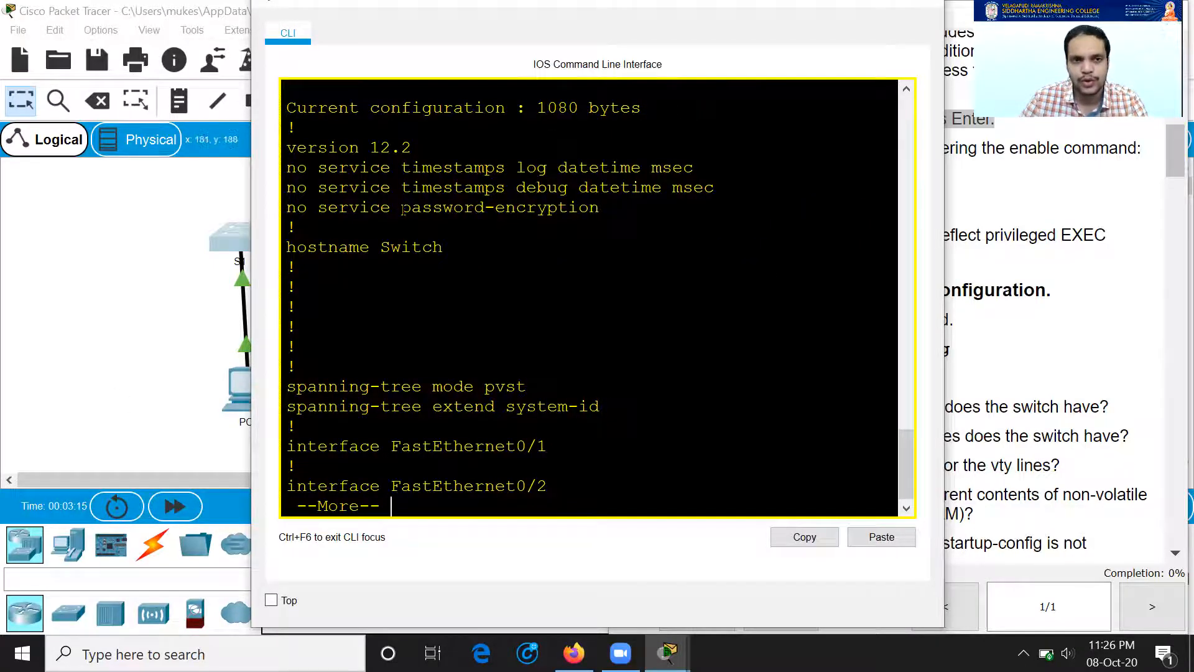
Step: Highlight the Step 2 questions on Fast/Gigabit Ethernet interfaces, vty lines and NVRAM contents
{"action": "left_click", "coordinate": [1048, 339]}
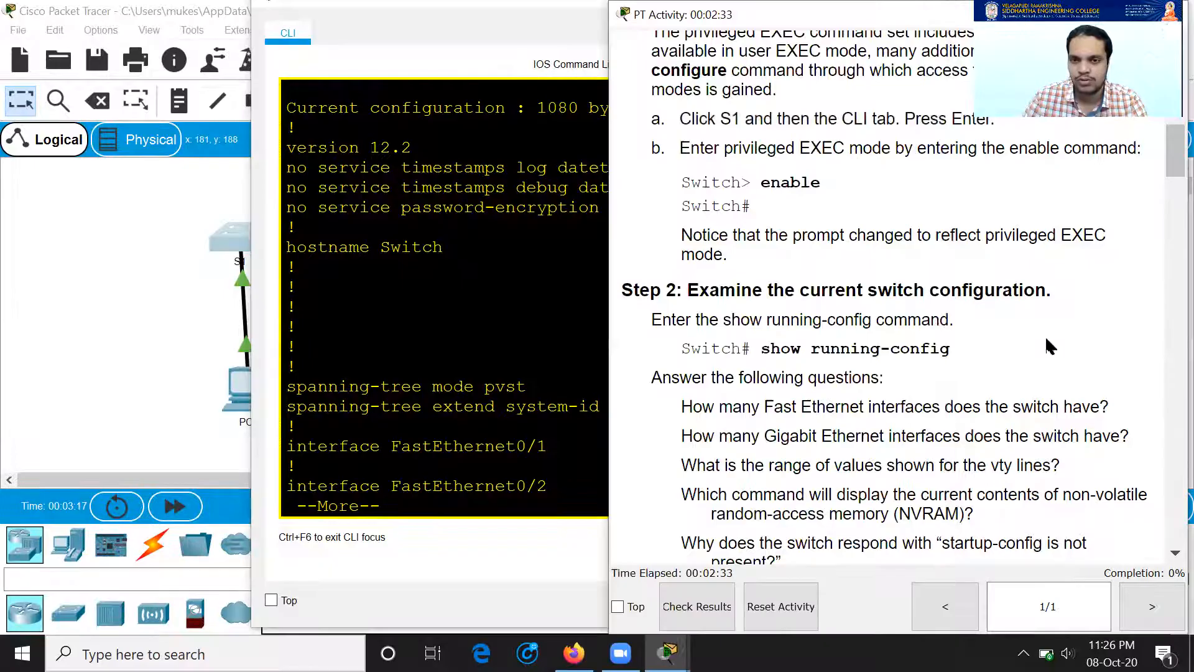
{"action": "left_click_drag", "start_coordinate": [692, 333], "coordinate": [1015, 335]}
{"action": "left_click_drag", "start_coordinate": [682, 361], "coordinate": [970, 358]}
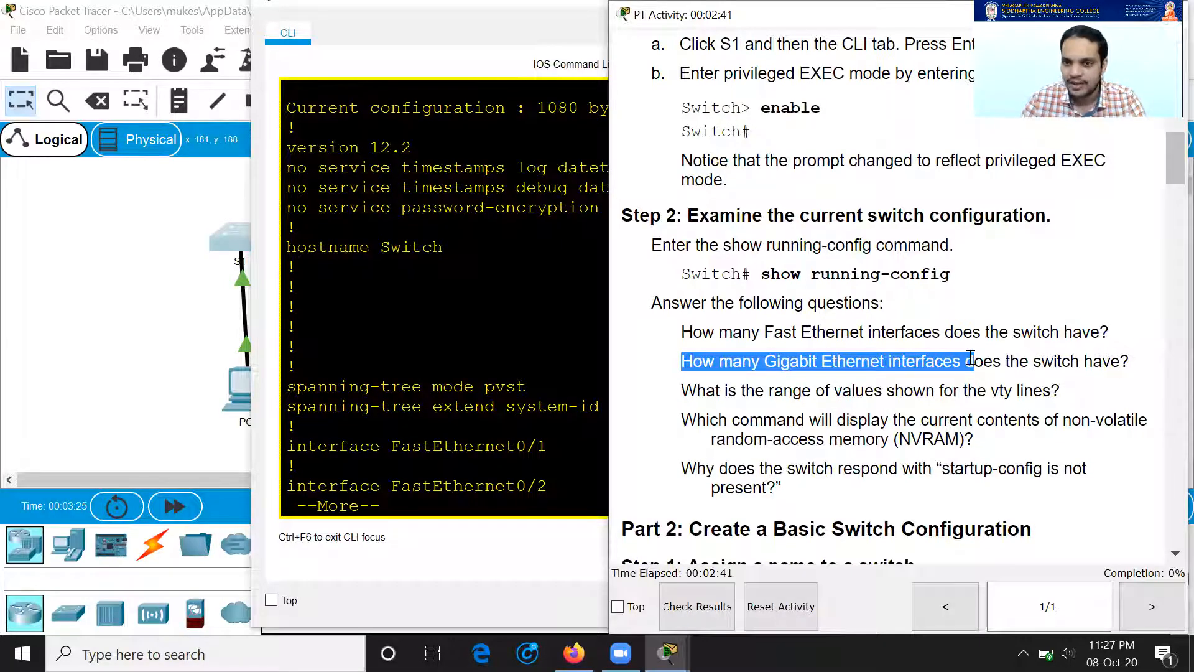
{"action": "left_click_drag", "start_coordinate": [697, 390], "coordinate": [1042, 392]}
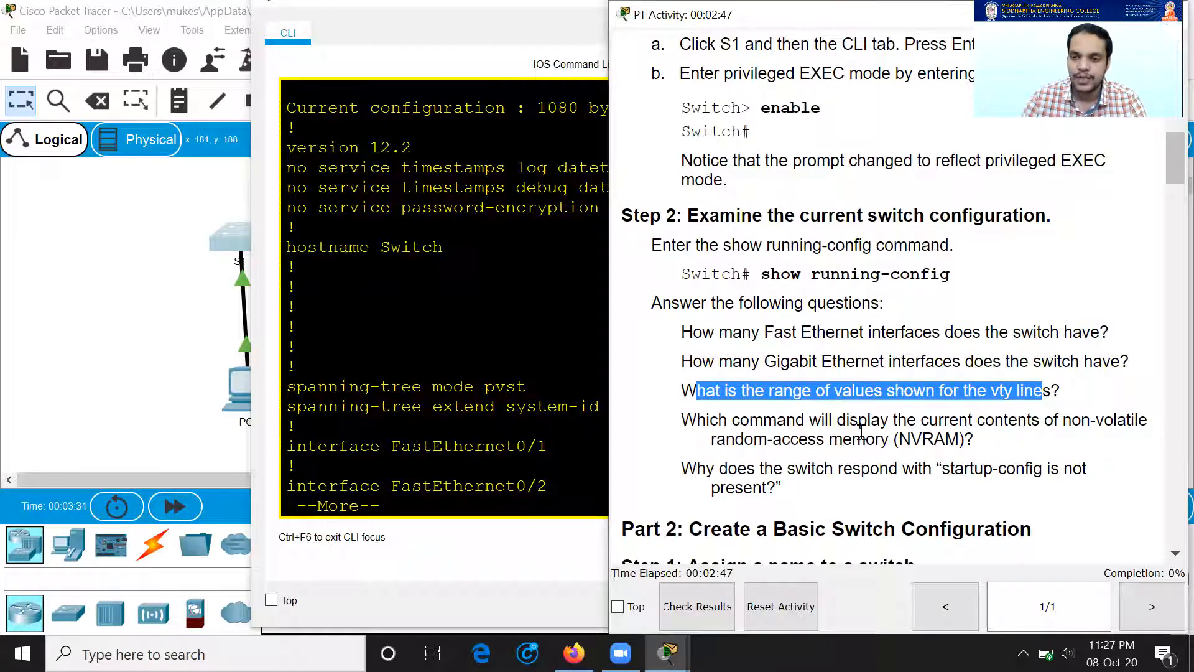
{"action": "left_click_drag", "start_coordinate": [933, 439], "coordinate": [872, 439]}
{"action": "left_click", "coordinate": [864, 464]}
{"action": "left_click_drag", "start_coordinate": [815, 471], "coordinate": [901, 471]}
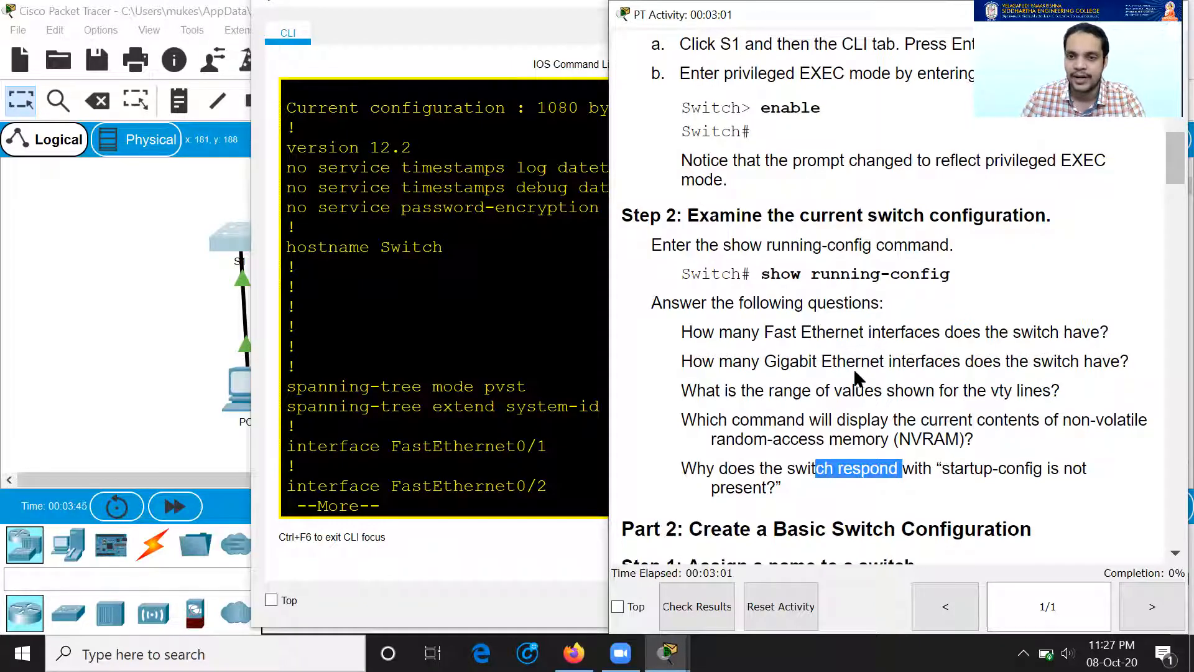
{"action": "left_click", "coordinate": [558, 406]}
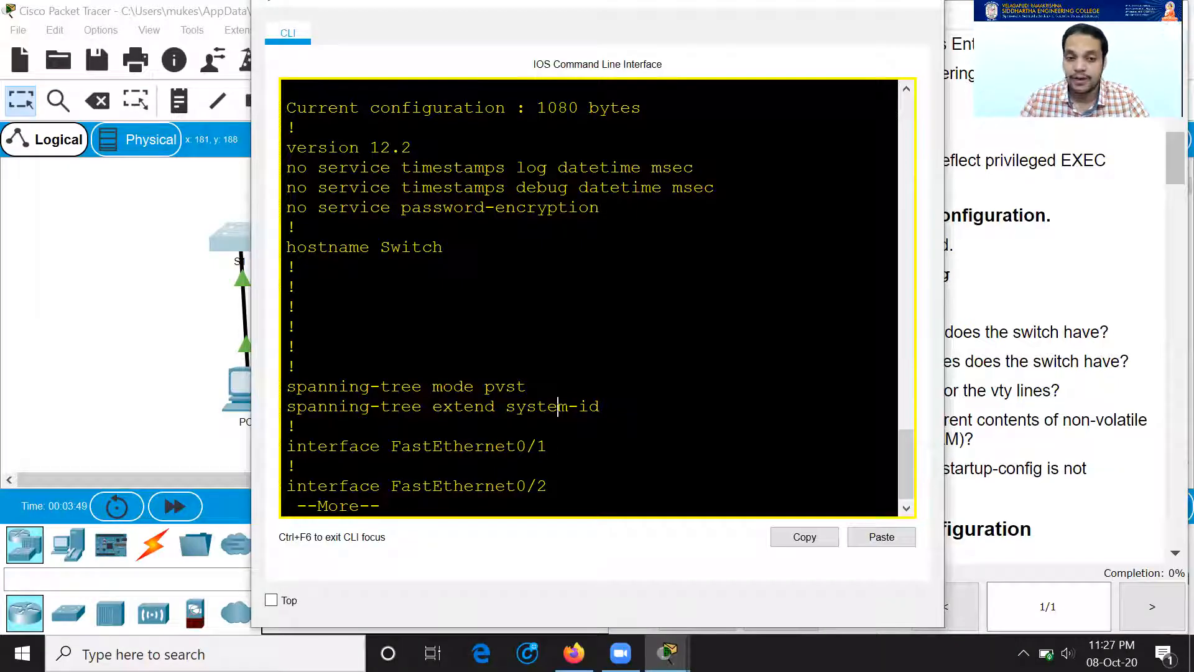
Step: Page through S1's running-config at --More--, noting GigabitEthernet0/2 as the last port
{"action": "left_click_drag", "start_coordinate": [390, 505], "coordinate": [317, 503]}
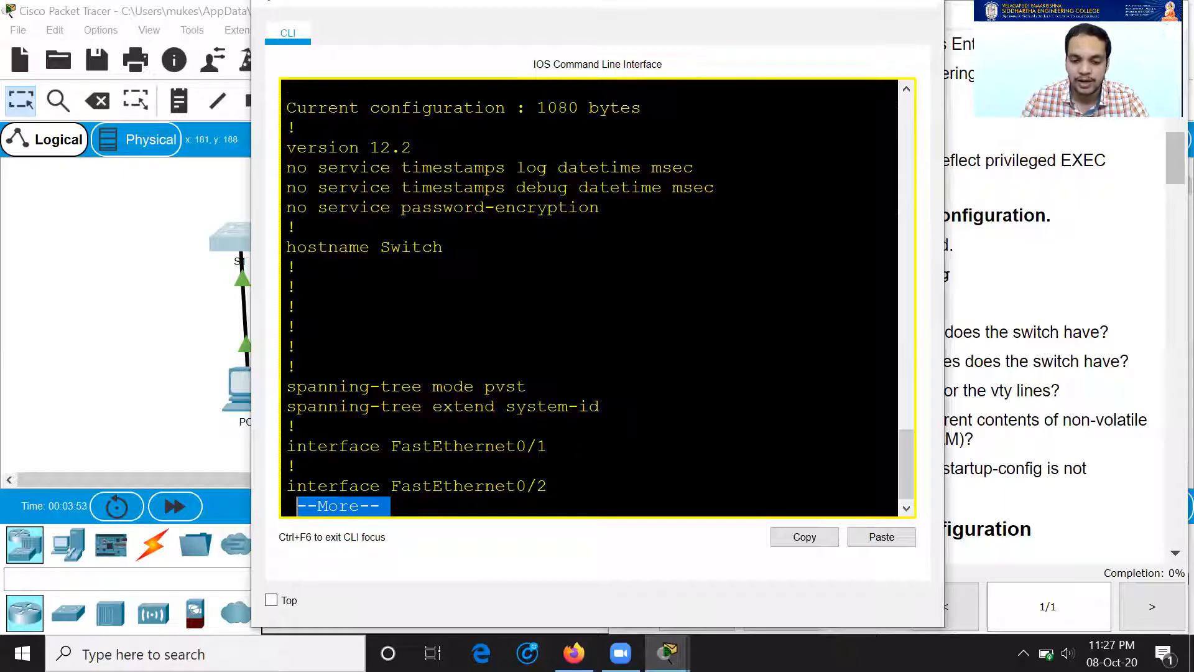
{"action": "key", "text": "space"}
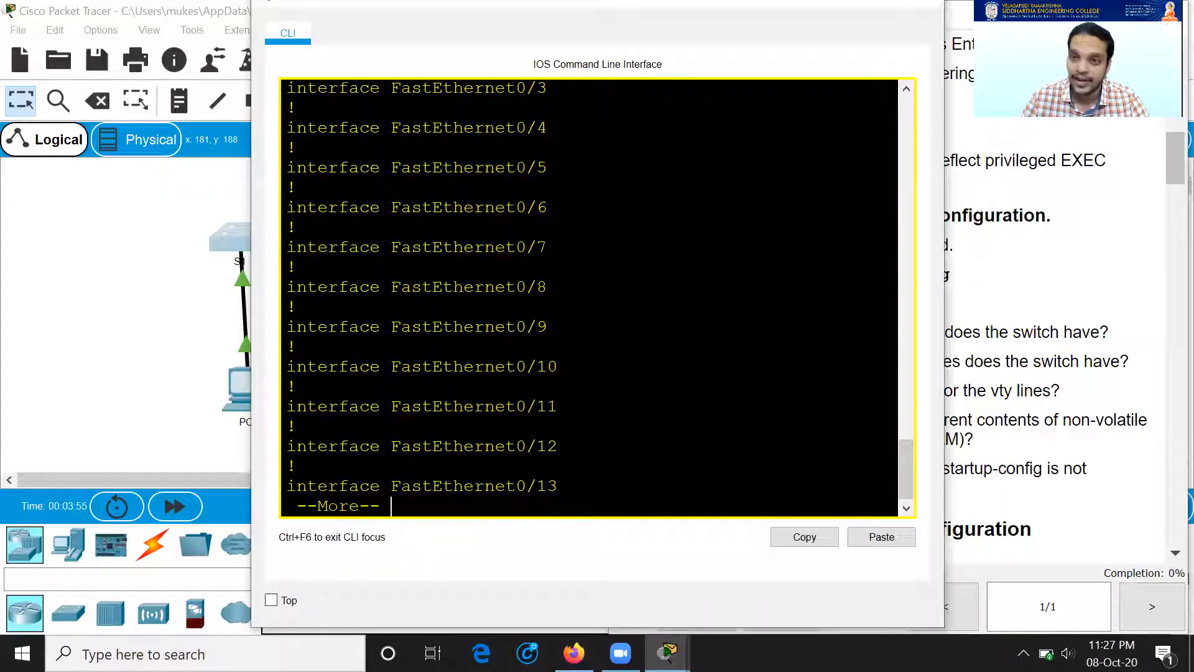
{"action": "key", "text": "Return"}
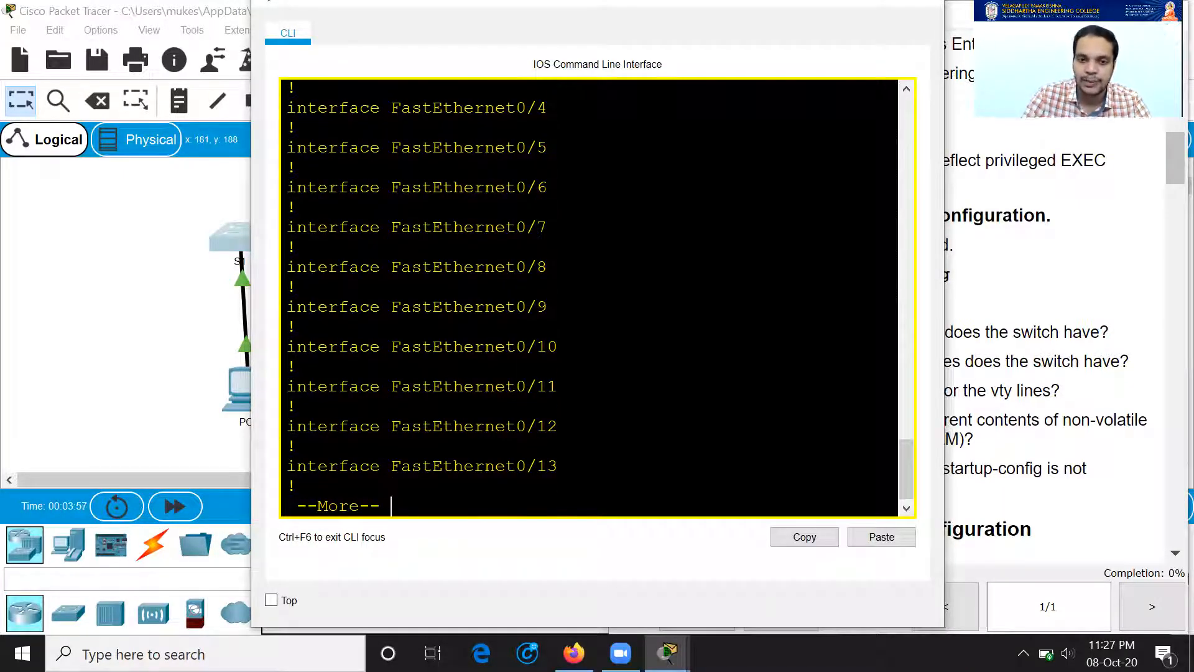
{"action": "key", "text": "space"}
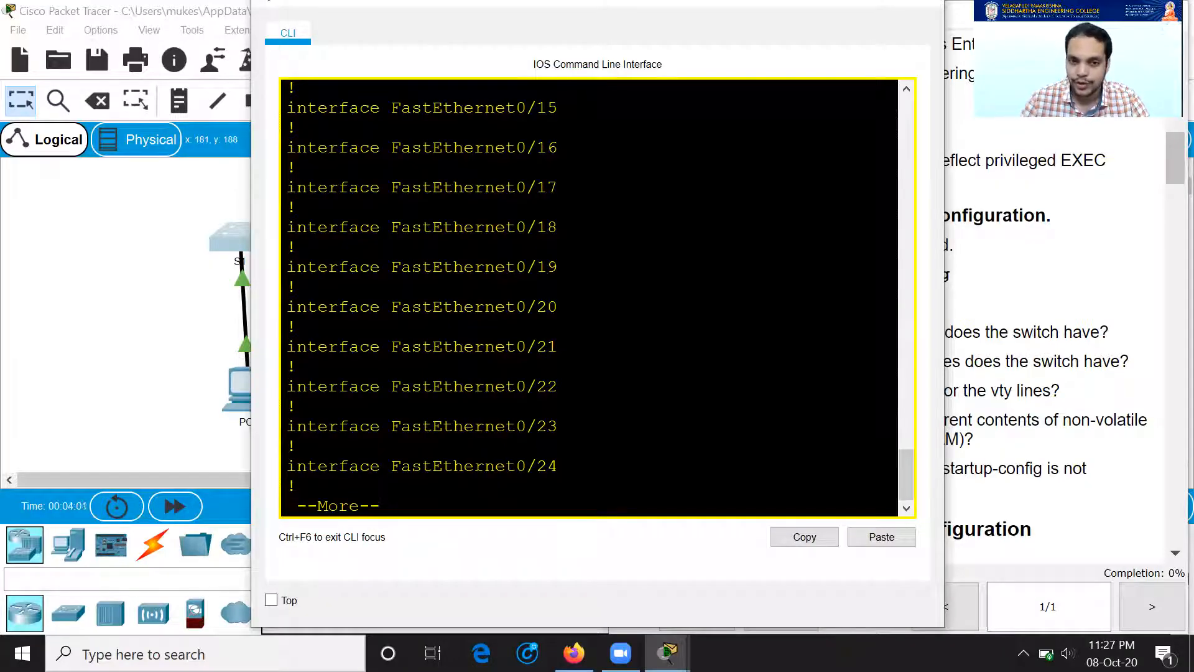
{"action": "key", "text": "space"}
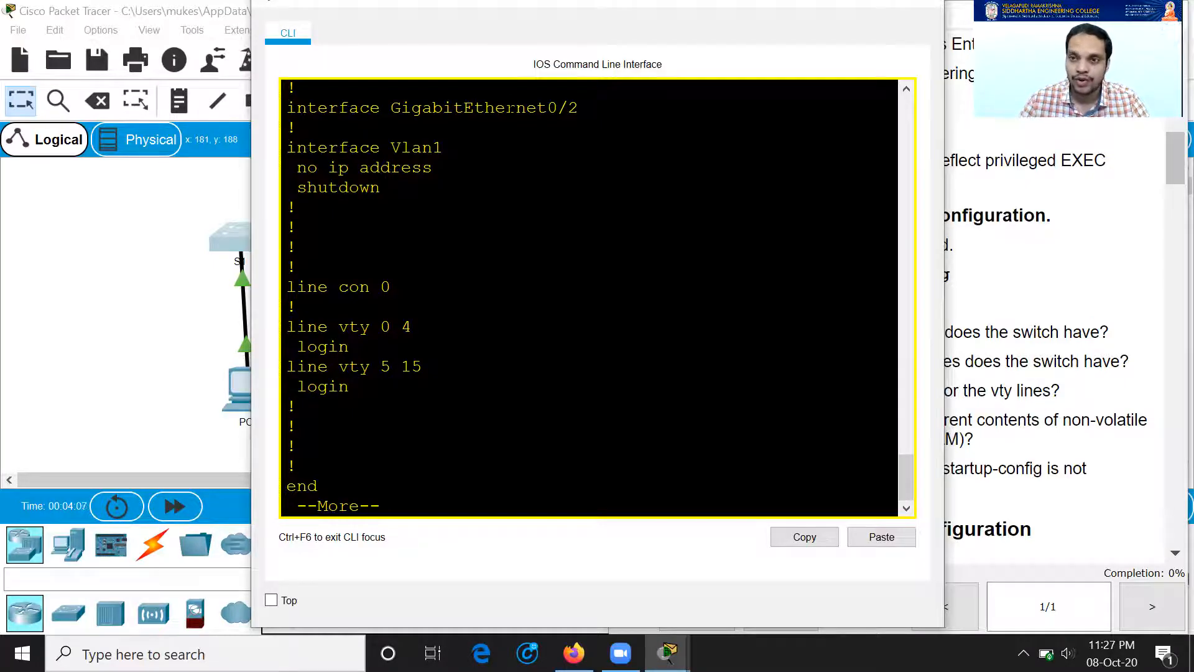
{"action": "left_click_drag", "start_coordinate": [579, 108], "coordinate": [546, 108]}
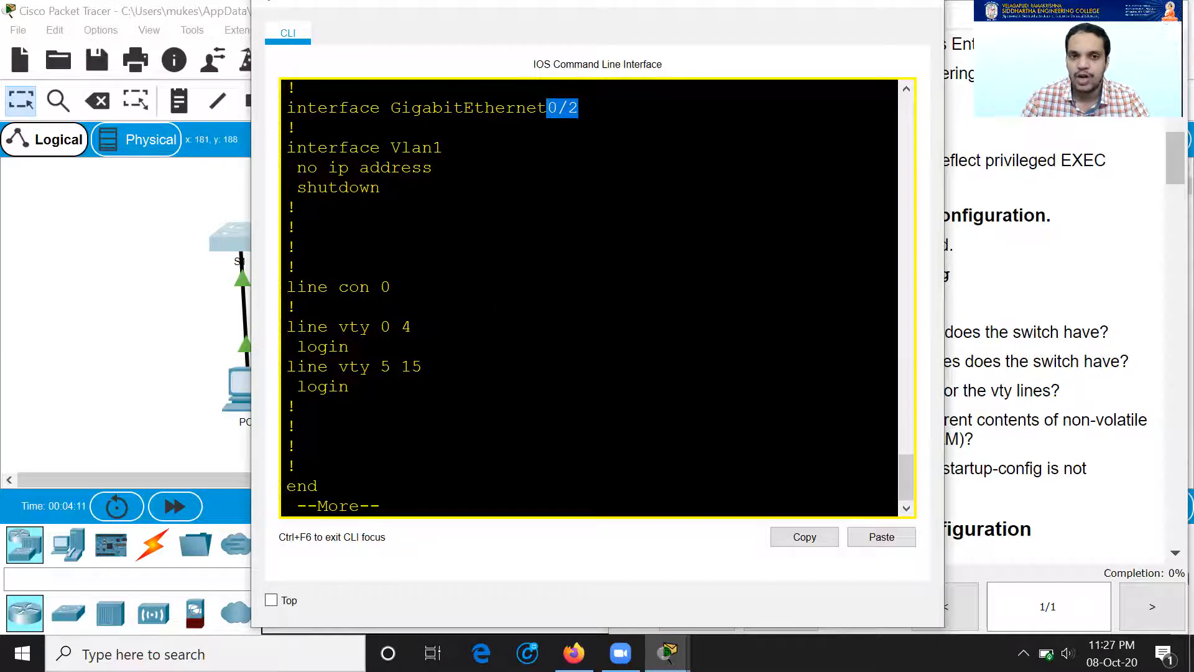
Step: Compare the output's vty lines 0–15 with the Step 2 vty question and finish the listing
{"action": "left_click", "coordinate": [1059, 390]}
{"action": "left_click_drag", "start_coordinate": [764, 391], "coordinate": [1056, 391]}
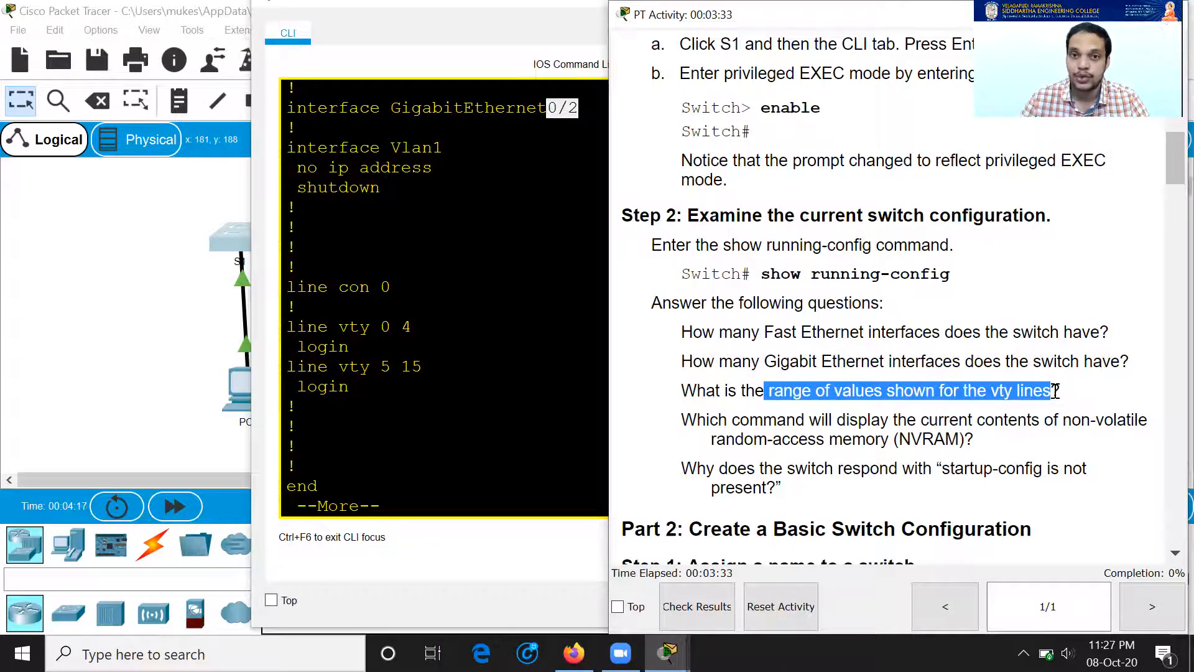
{"action": "left_click_drag", "start_coordinate": [380, 327], "coordinate": [424, 367]}
{"action": "left_click", "coordinate": [1016, 328]}
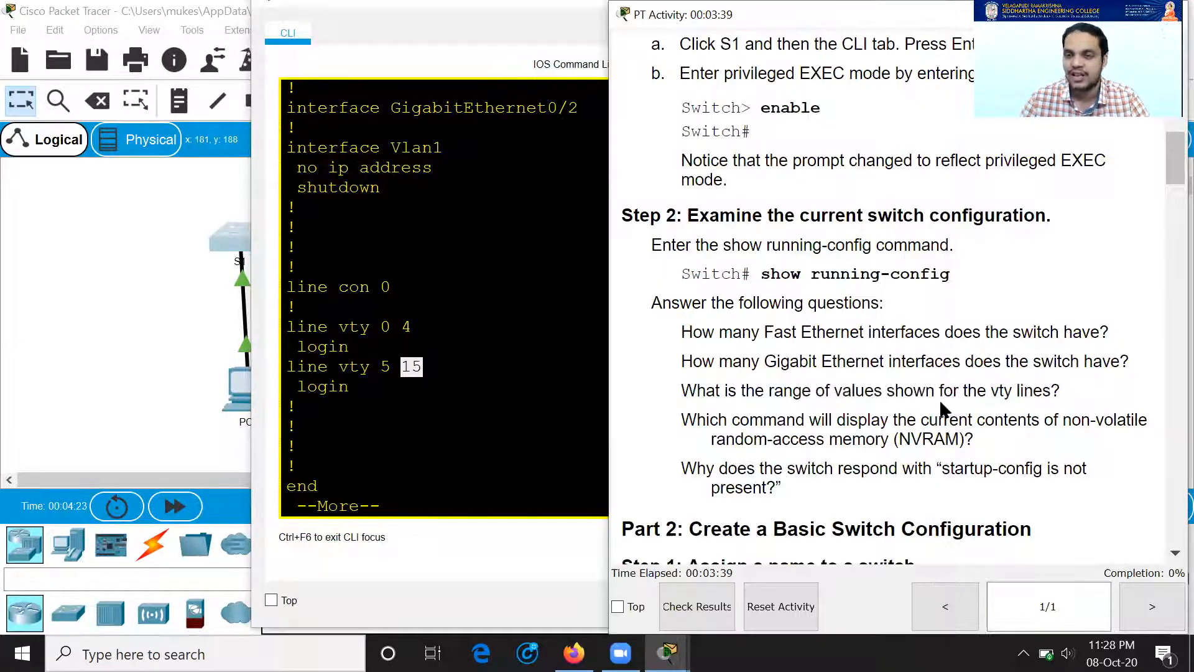
{"action": "scroll", "coordinate": [989, 370], "scroll_direction": "down", "scroll_amount": 3}
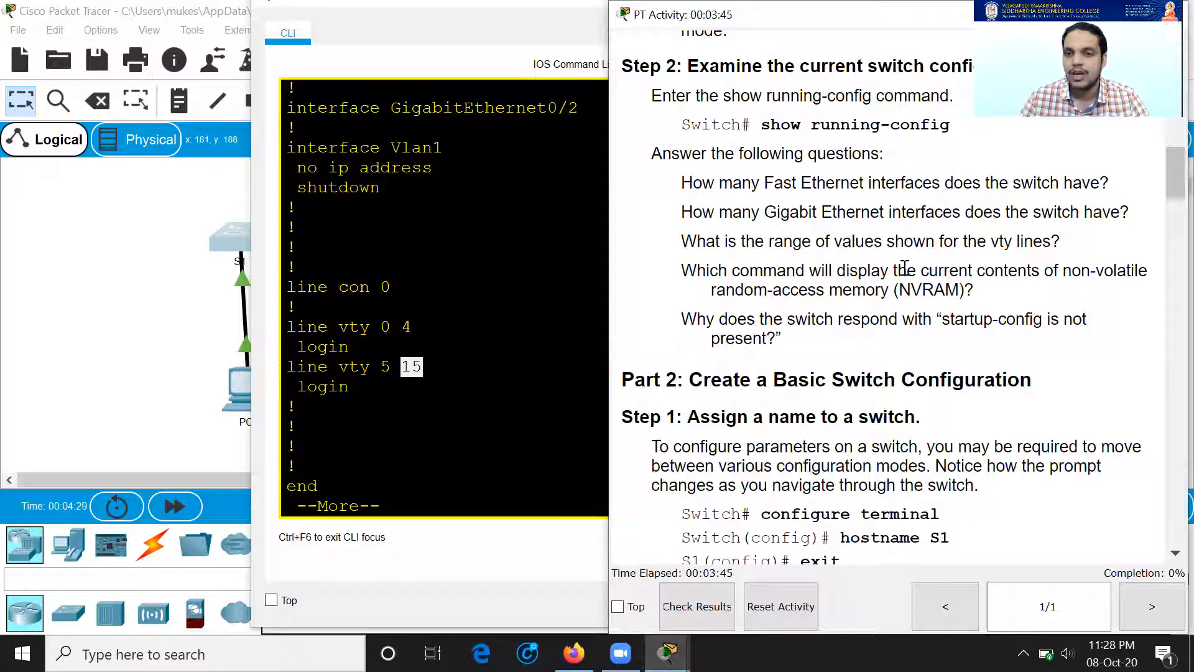
{"action": "left_click", "coordinate": [535, 387]}
{"action": "key", "text": "space"}
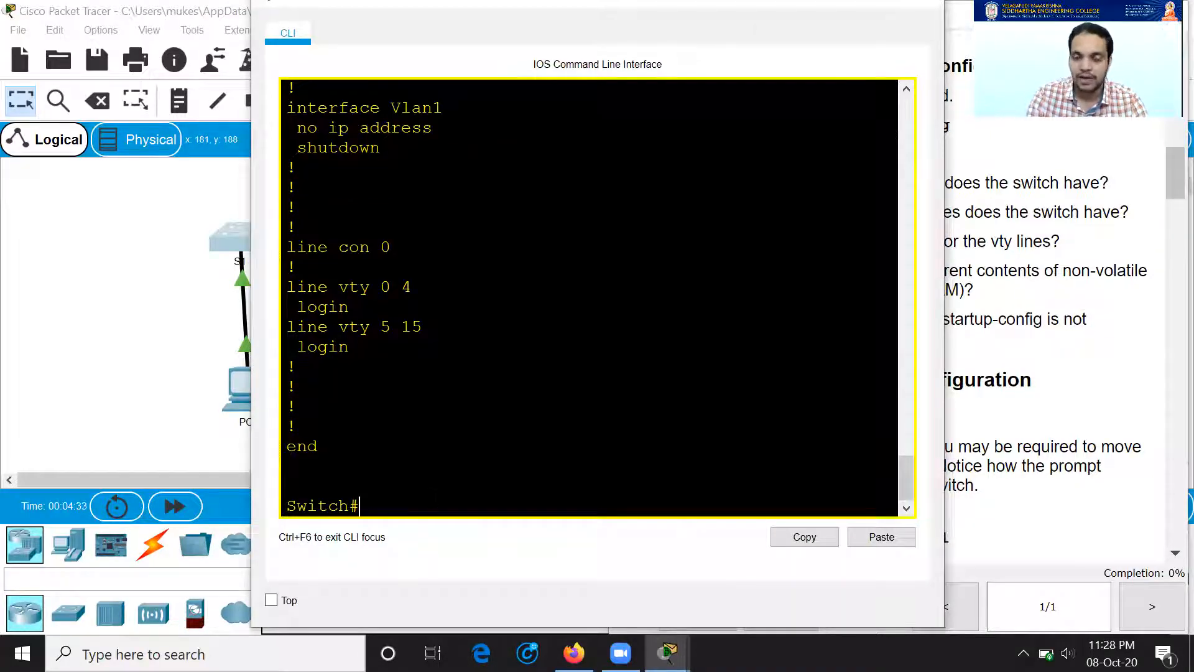
Step: Run show startup-config on S1, which reports startup-config is not present
{"action": "type", "text": "show st"}
{"action": "key", "text": "Tab"}
{"action": "type", "text": "art"}
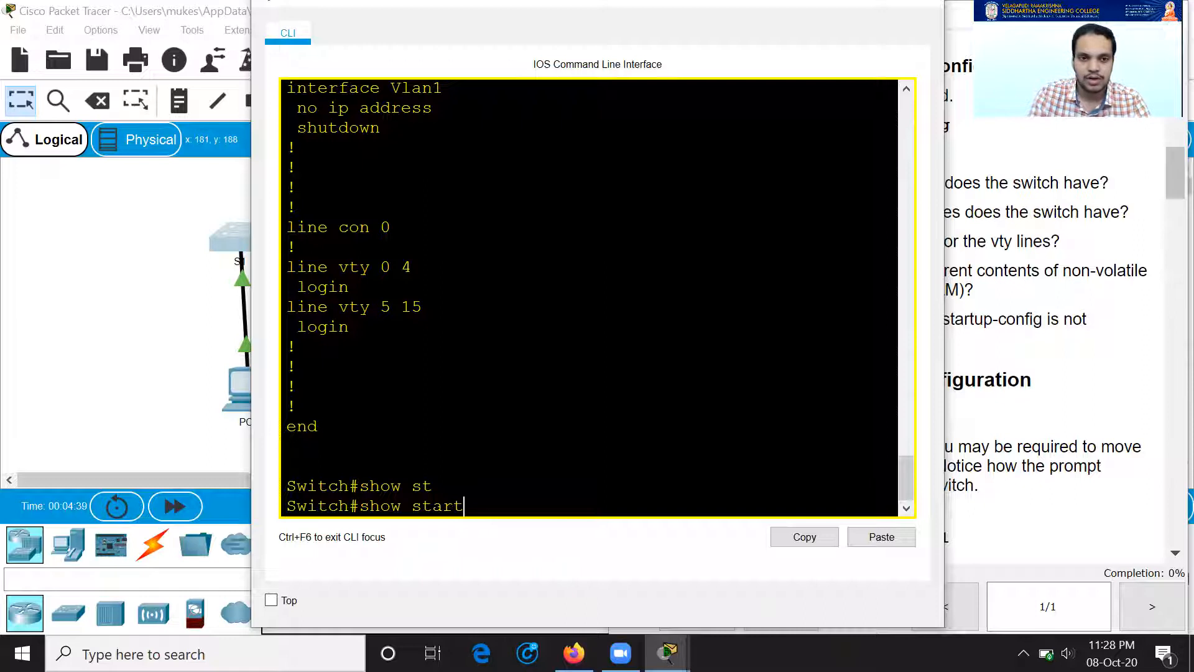
{"action": "key", "text": "Tab"}
{"action": "key", "text": "Return"}
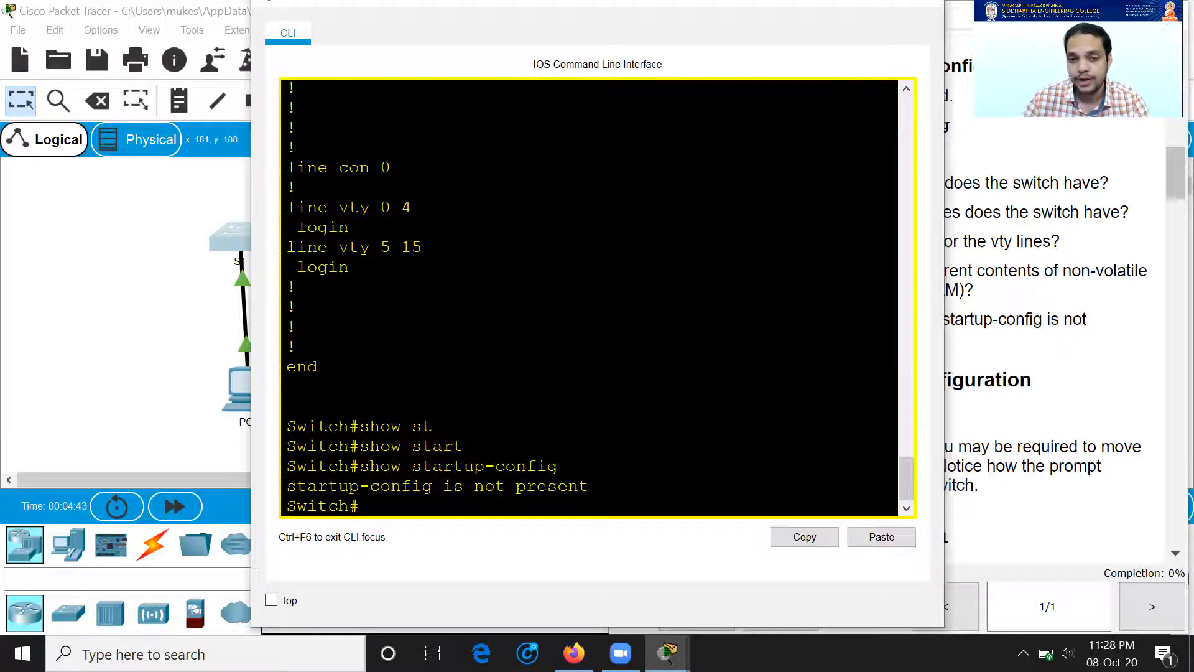
Step: Scroll the instructions to Part 2: Create a Basic Switch Configuration and highlight its heading
{"action": "left_click", "coordinate": [1006, 326]}
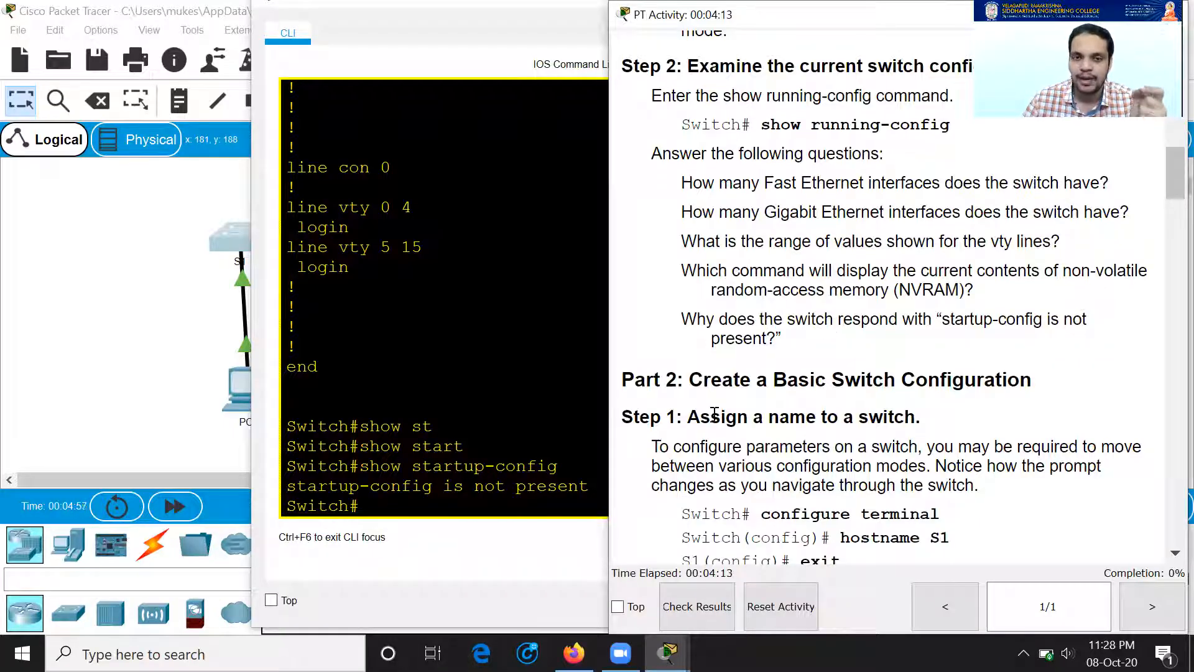
{"action": "left_click", "coordinate": [380, 485]}
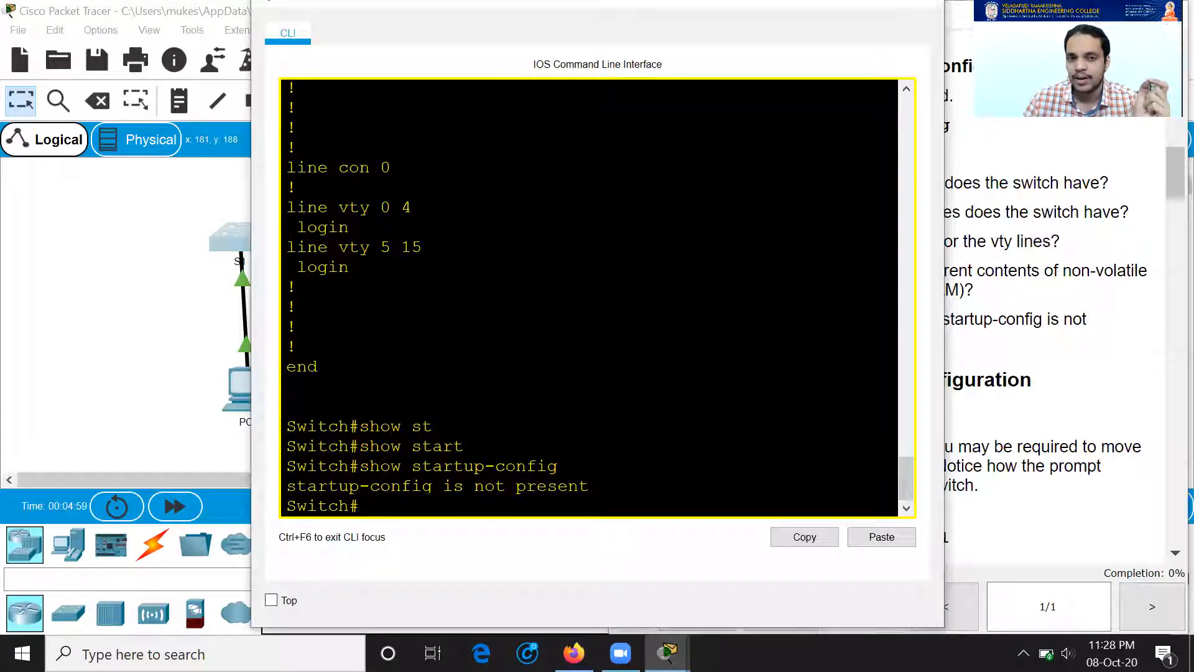
{"action": "left_click", "coordinate": [1056, 302]}
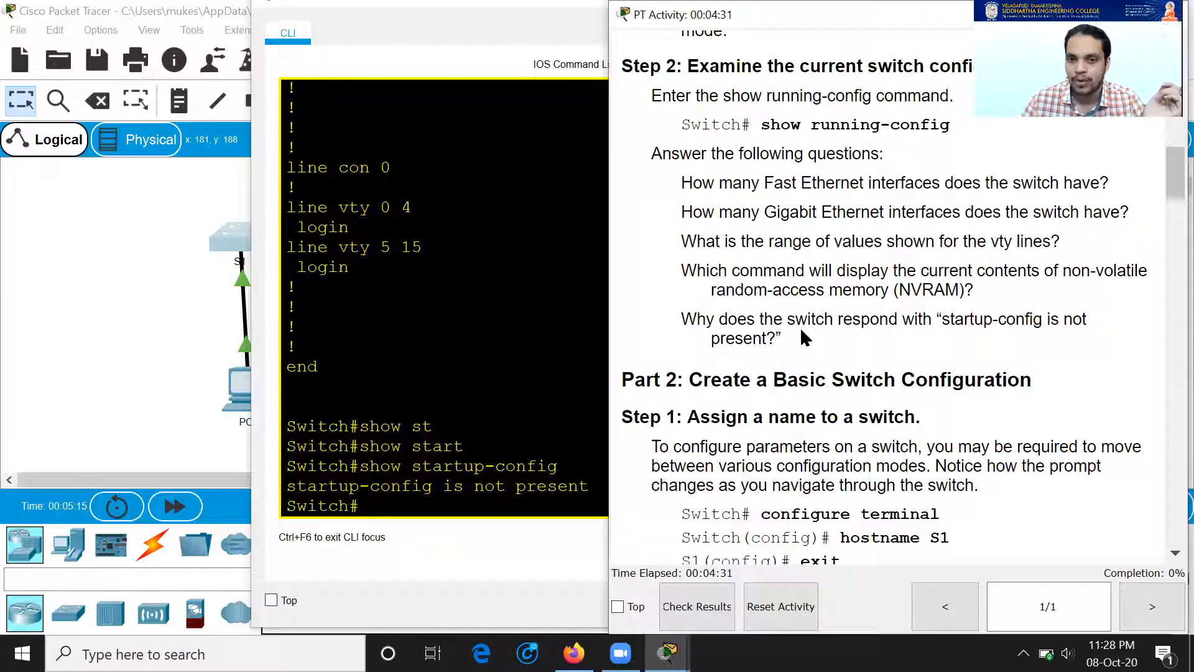
{"action": "scroll", "coordinate": [800, 327], "scroll_direction": "down", "scroll_amount": 1}
{"action": "left_click_drag", "start_coordinate": [633, 305], "coordinate": [1027, 309]}
{"action": "scroll", "coordinate": [961, 341], "scroll_direction": "down", "scroll_amount": 2}
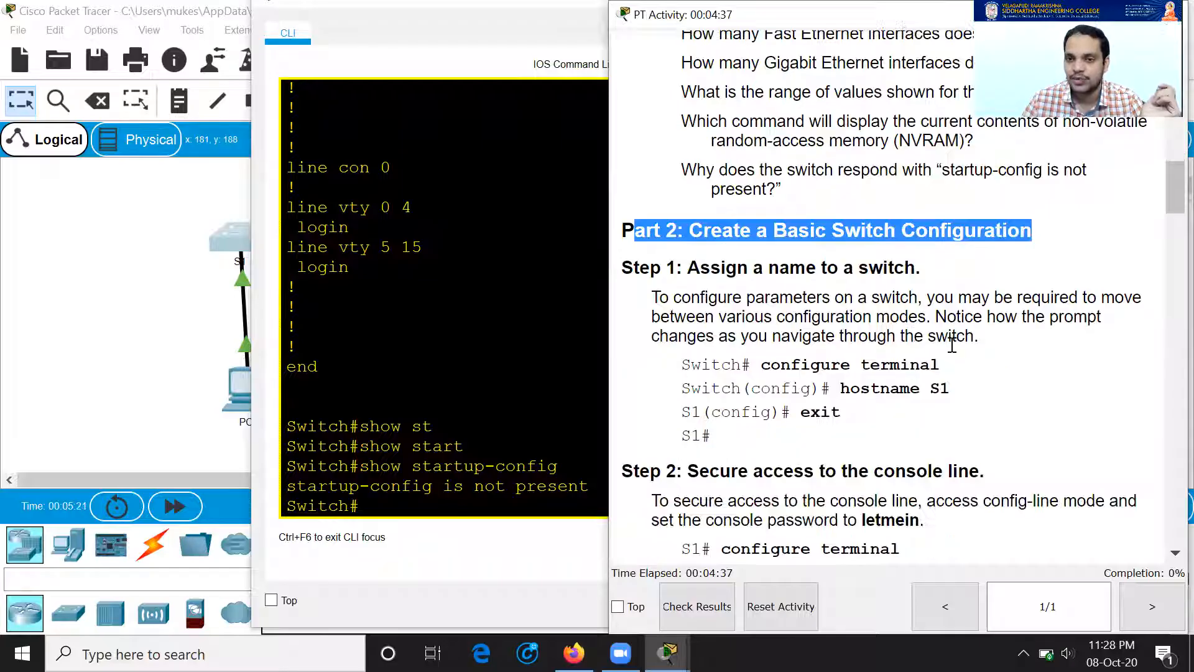
Step: Place S1's CLI at the left beside the instructions for Step 2: Secure access to the console line
{"action": "left_click", "coordinate": [297, 288]}
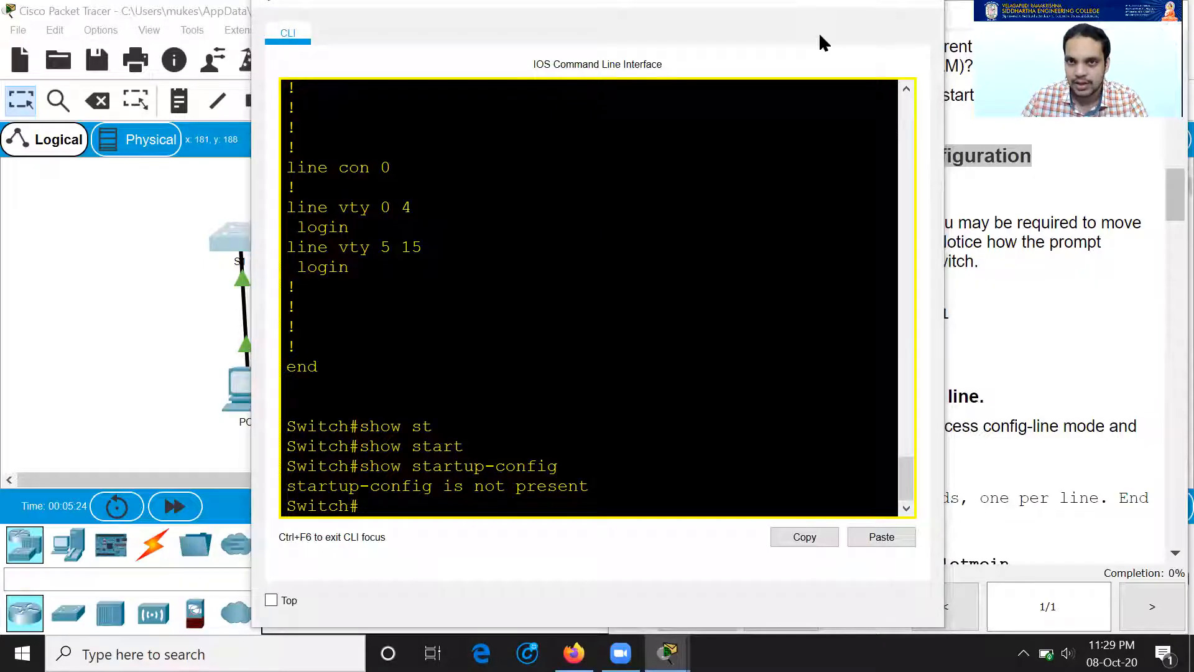
{"action": "left_click", "coordinate": [1065, 376]}
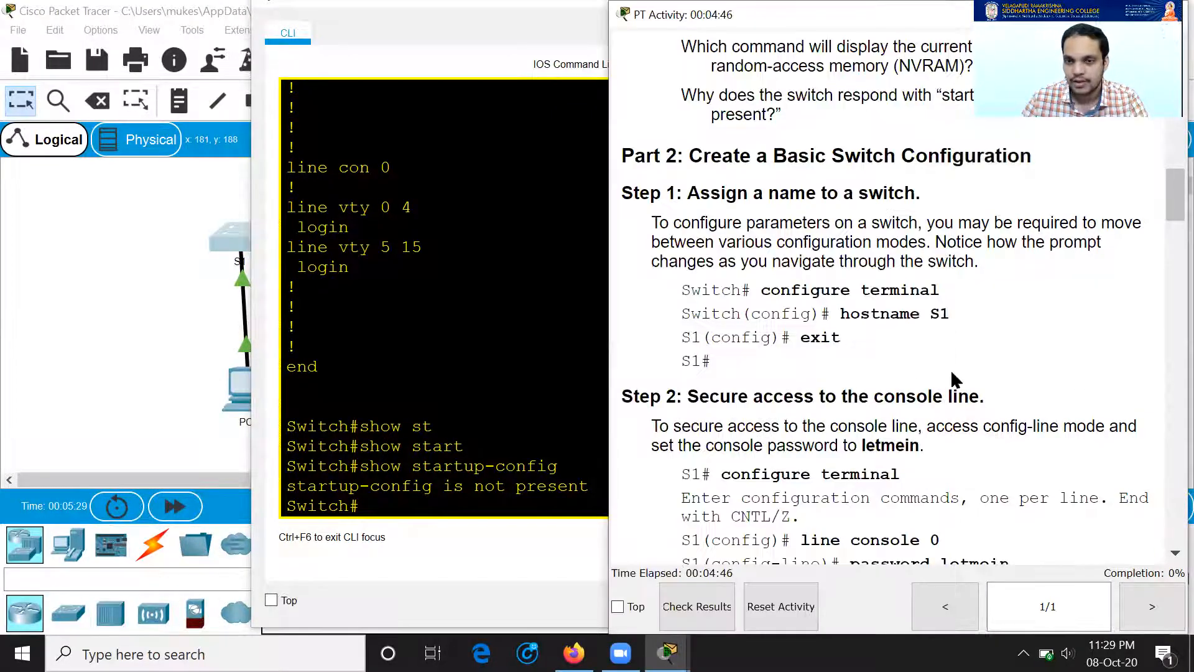
{"action": "left_click", "coordinate": [258, 387]}
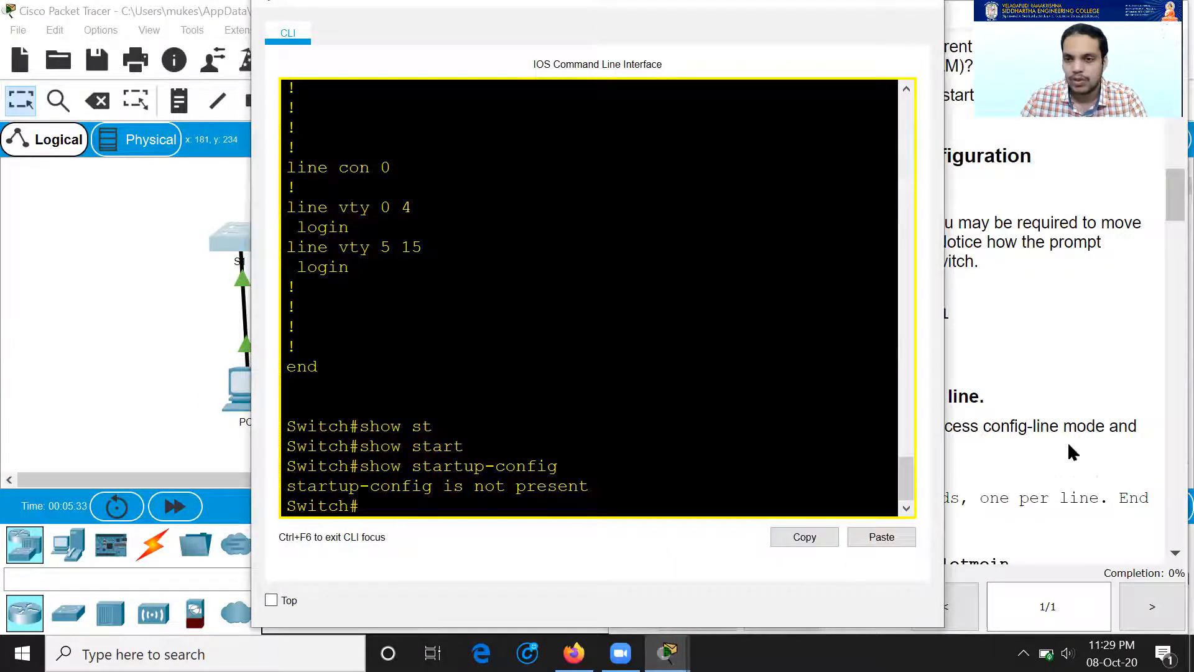
{"action": "left_click", "coordinate": [1111, 396]}
{"action": "scroll", "coordinate": [770, 393], "scroll_direction": "down", "scroll_amount": 2}
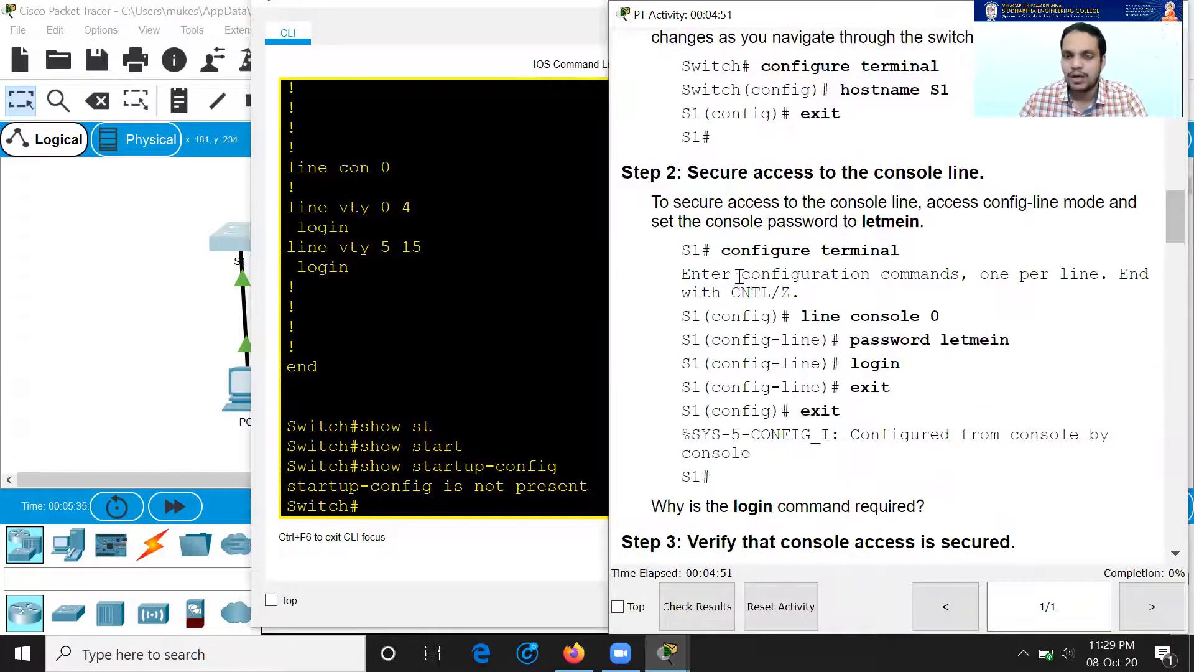
{"action": "left_click_drag", "start_coordinate": [708, 202], "coordinate": [929, 224]}
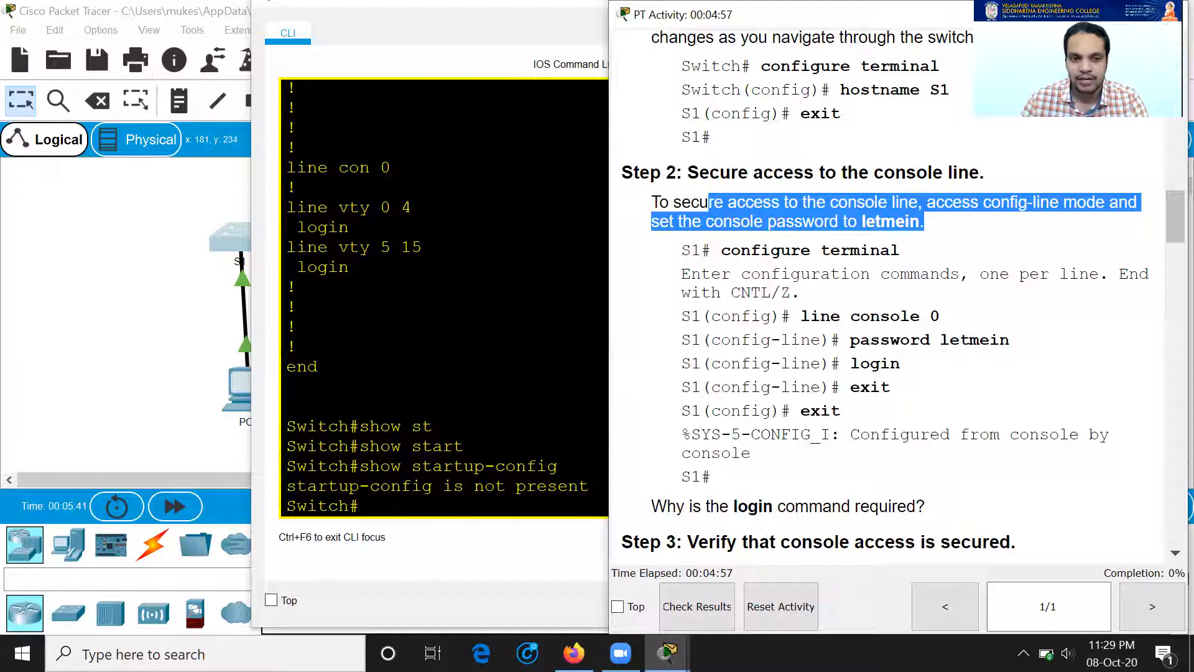
{"action": "left_click", "coordinate": [528, 348]}
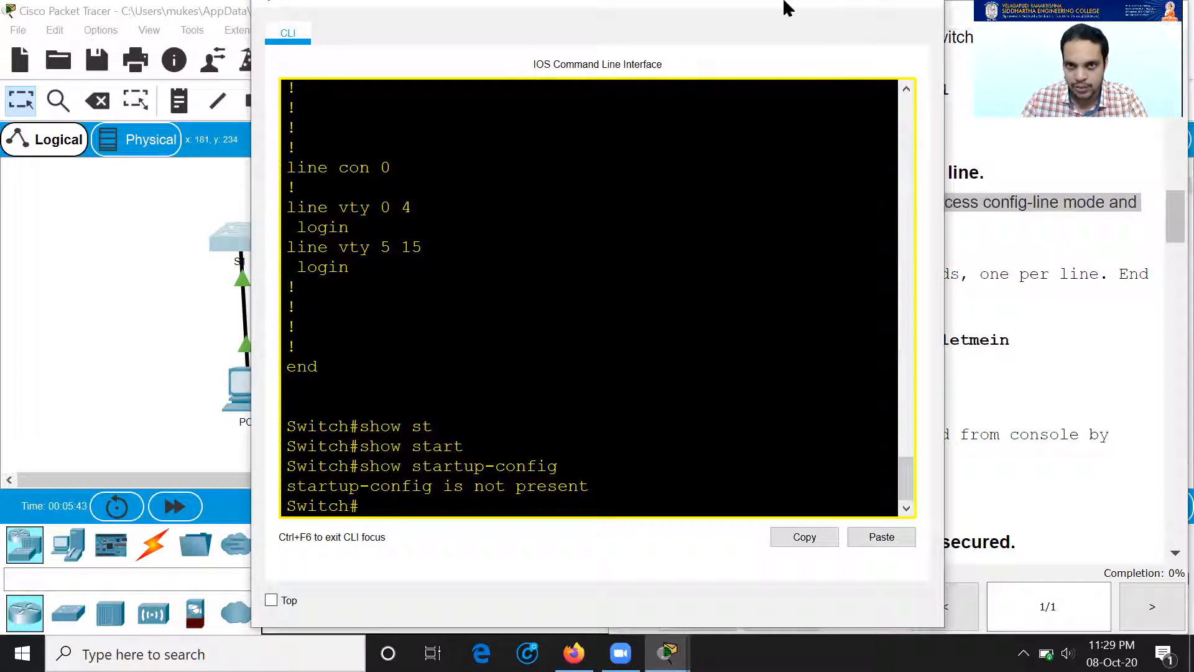
{"action": "left_click_drag", "start_coordinate": [776, 6], "coordinate": [537, 26]}
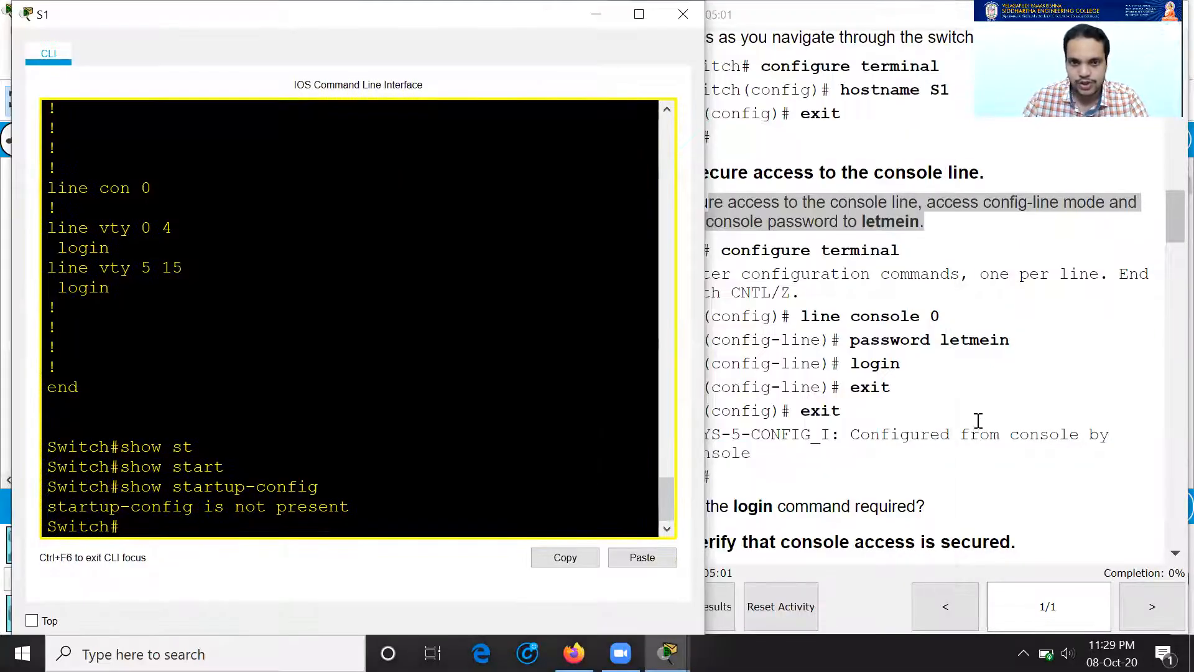
{"action": "left_click", "coordinate": [835, 319]}
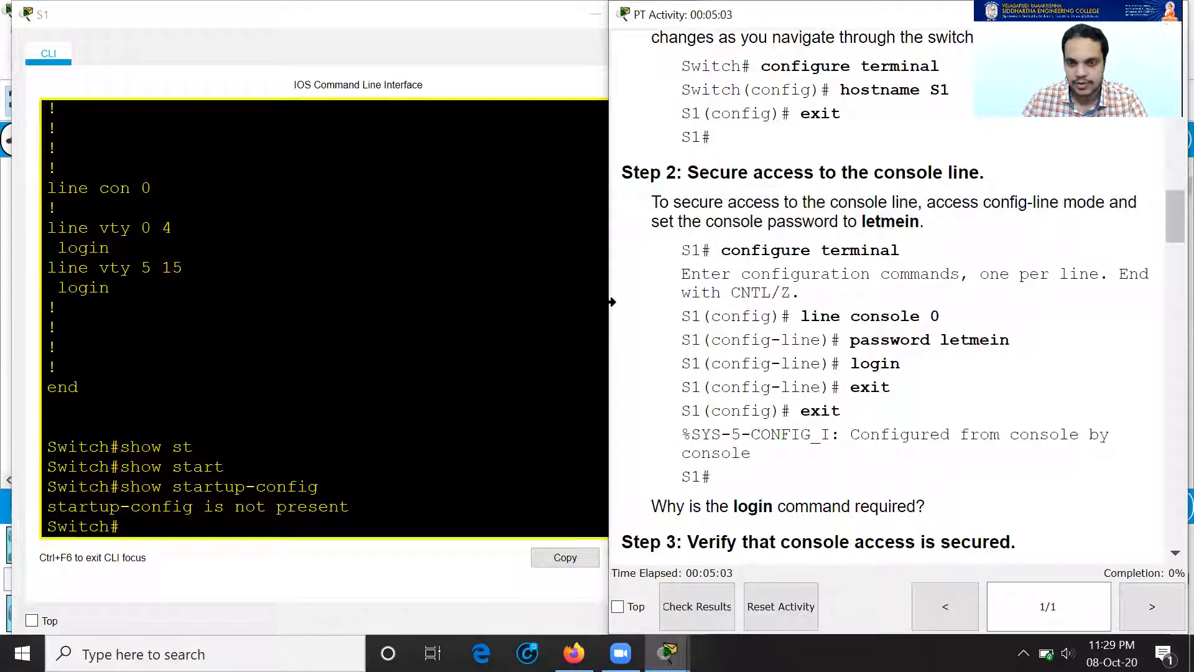
Step: Narrow the instructions window and enter global configuration mode on S1 with conf t
{"action": "left_click_drag", "start_coordinate": [612, 301], "coordinate": [724, 302]}
{"action": "left_click", "coordinate": [193, 501]}
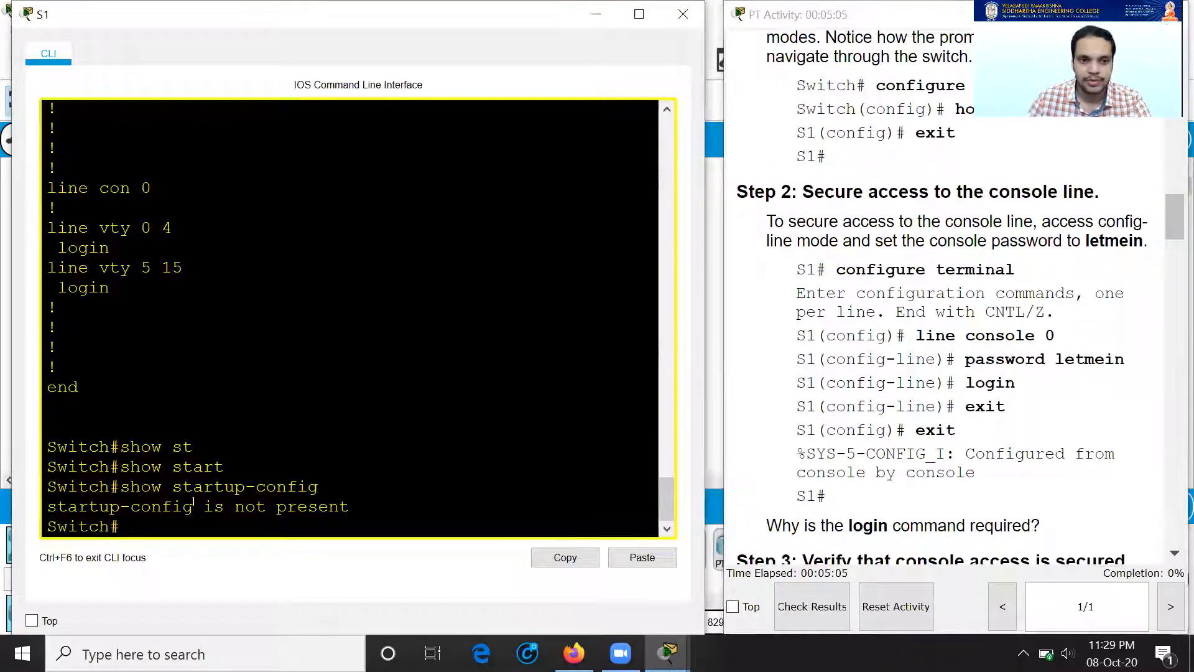
{"action": "key", "text": "Return"}
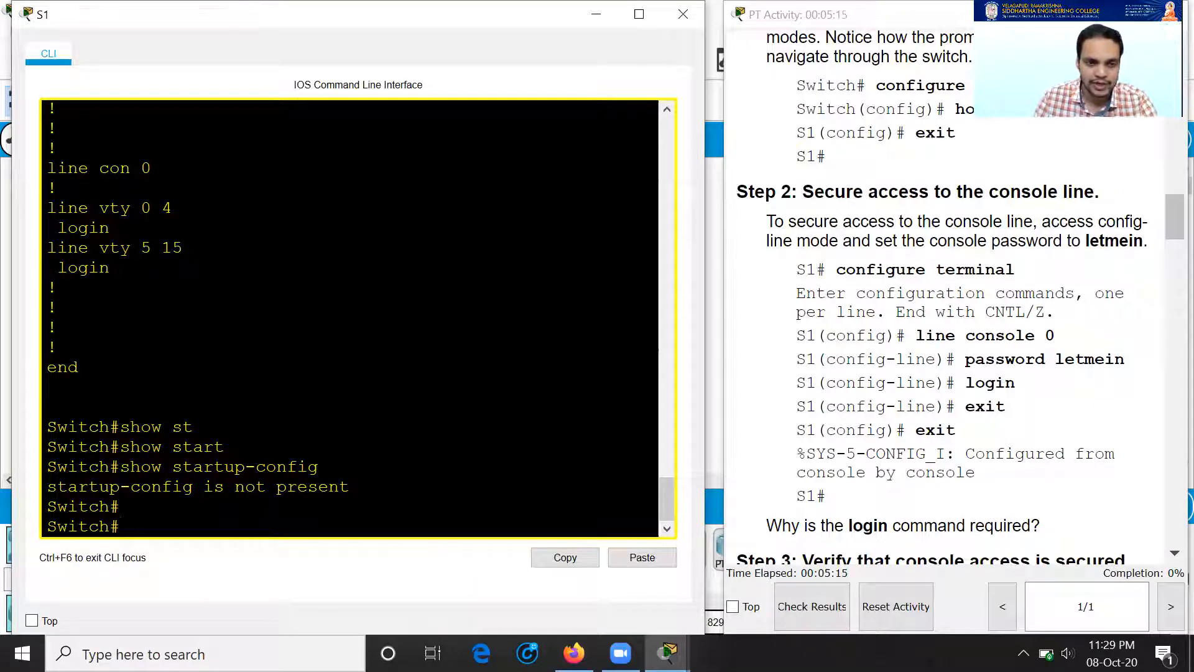
{"action": "left_click_drag", "start_coordinate": [139, 533], "coordinate": [10, 525]}
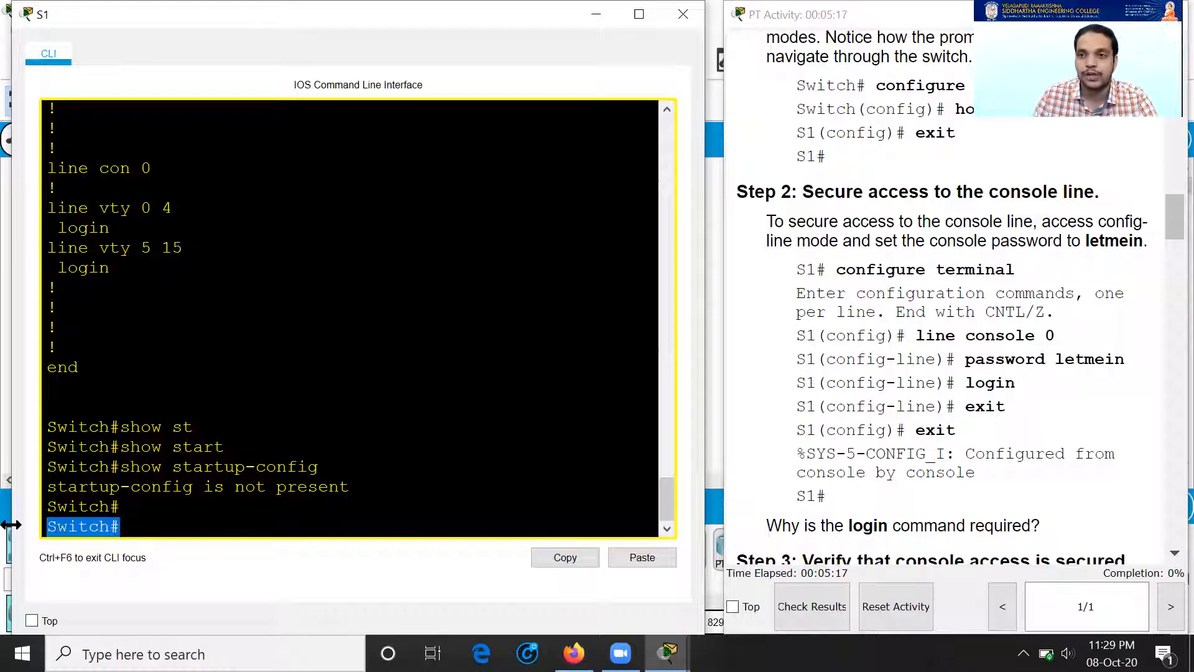
{"action": "left_click", "coordinate": [102, 531]}
{"action": "type", "text": "conf t"}
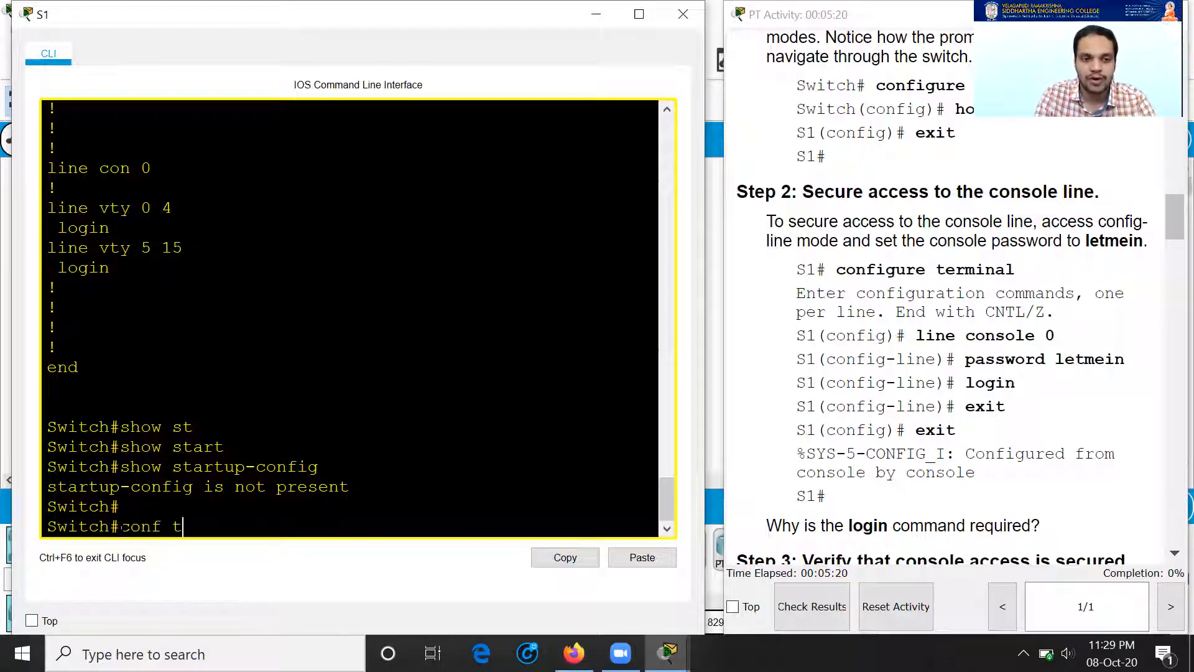
{"action": "key", "text": "Return"}
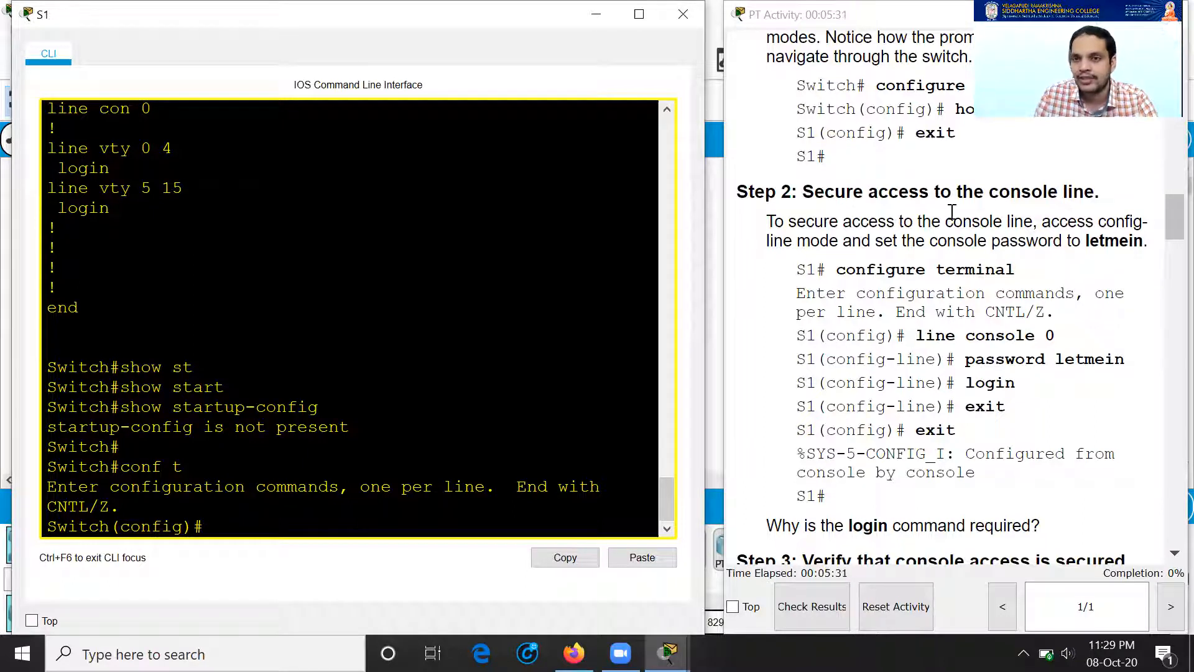
Step: Give console line 0 the activity's password and require login, then highlight the login question
{"action": "type", "text": "line"}
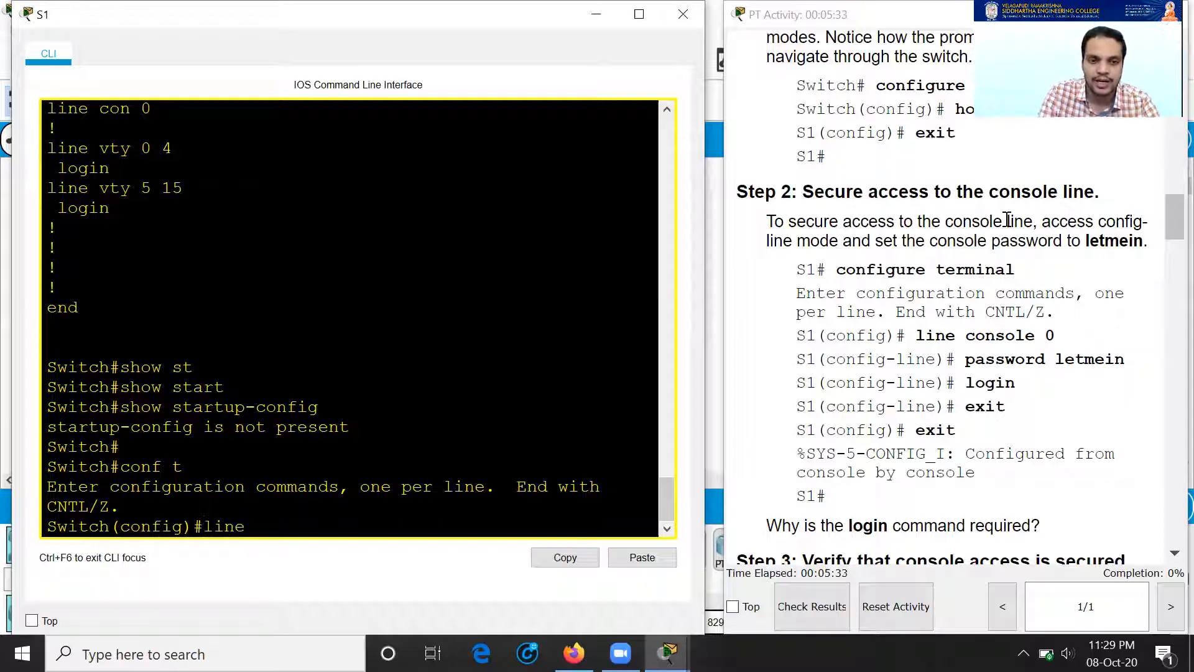
{"action": "type", "text": " console 0"}
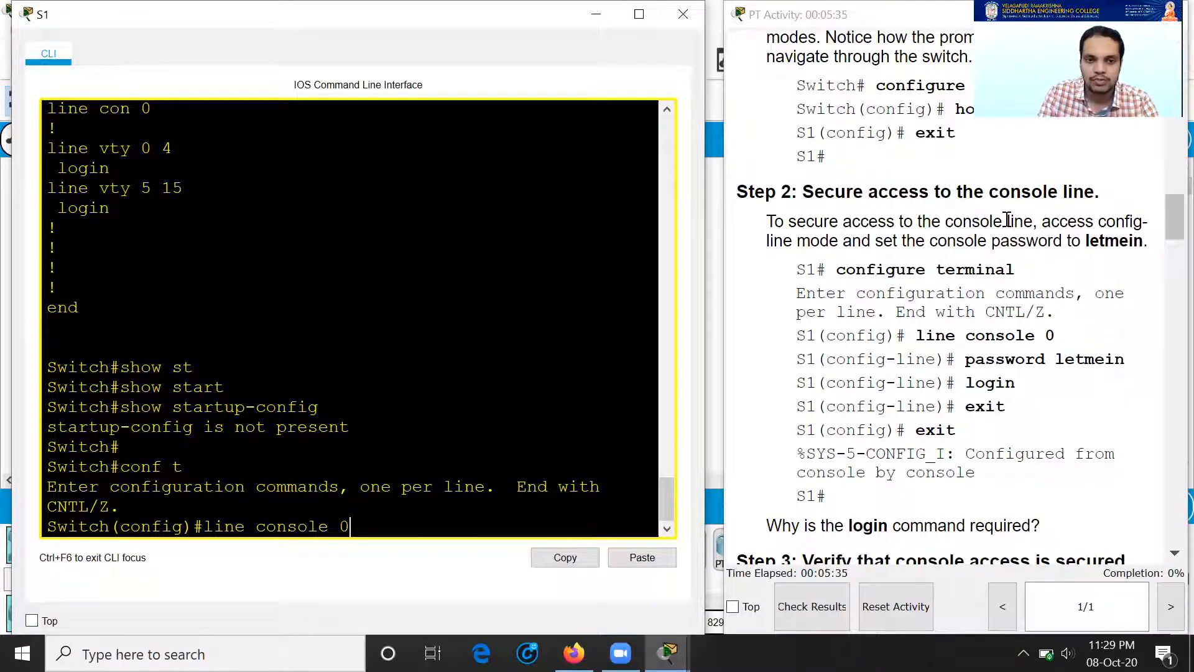
{"action": "key", "text": "Return"}
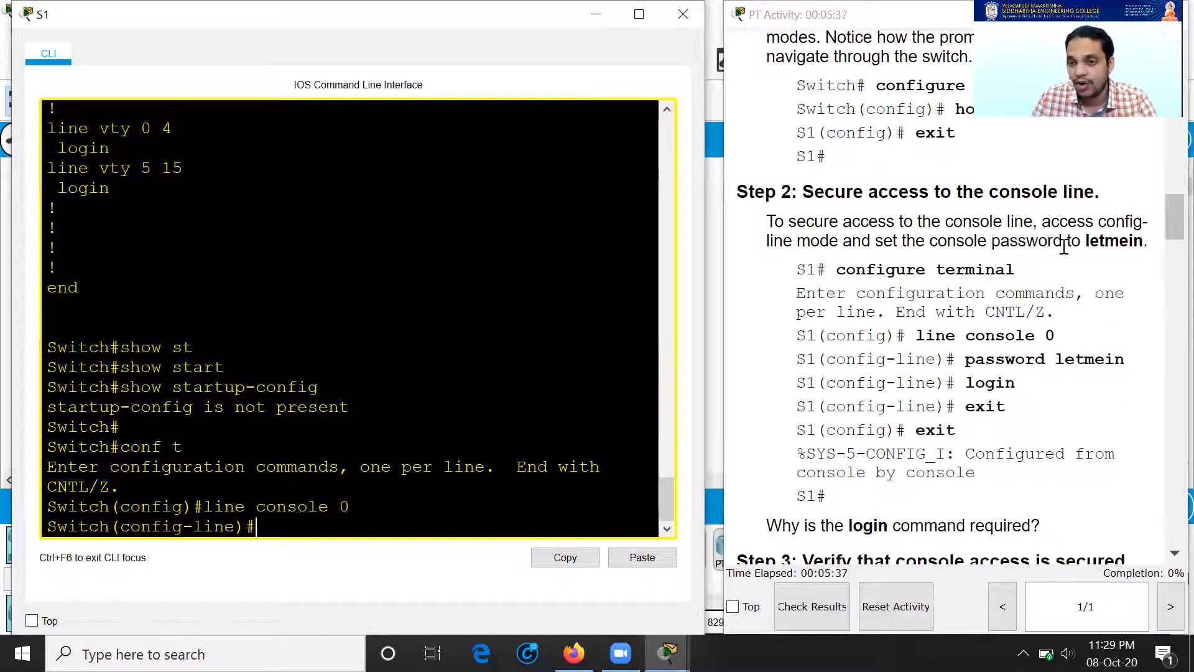
{"action": "mouse_move", "coordinate": [1091, 246]}
{"action": "left_mouse_down"}
{"action": "mouse_move", "coordinate": [1144, 245]}
{"action": "mouse_move", "coordinate": [1072, 242]}
{"action": "mouse_move", "coordinate": [1085, 242]}
{"action": "left_mouse_up"}
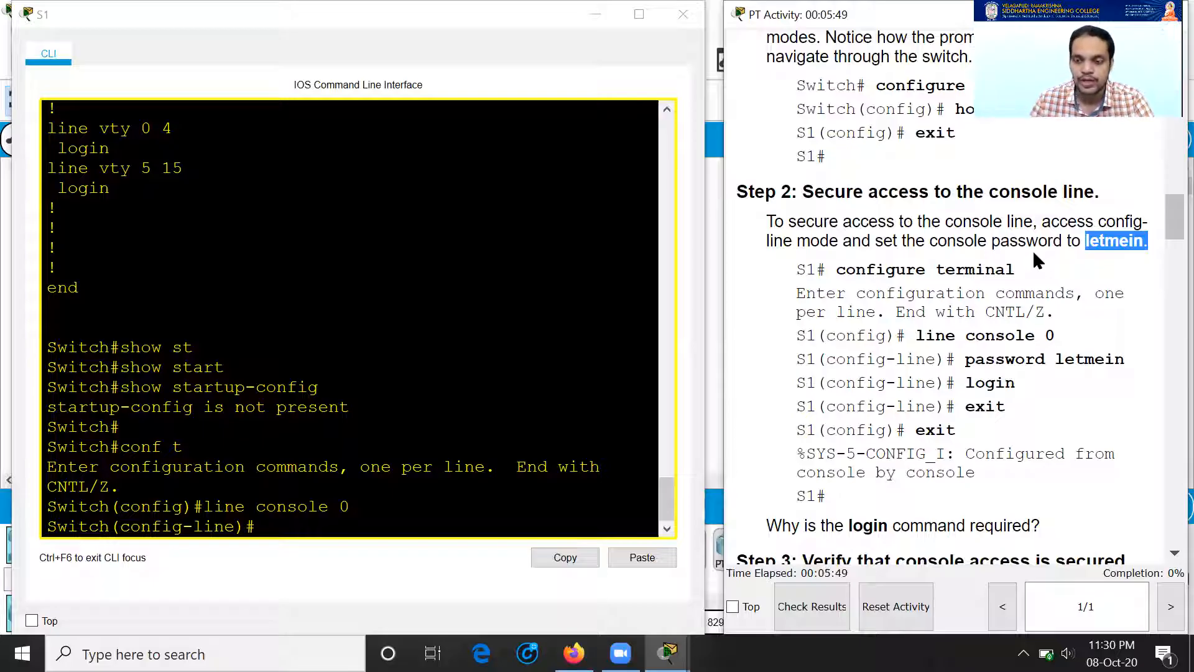
{"action": "left_click", "coordinate": [1105, 574]}
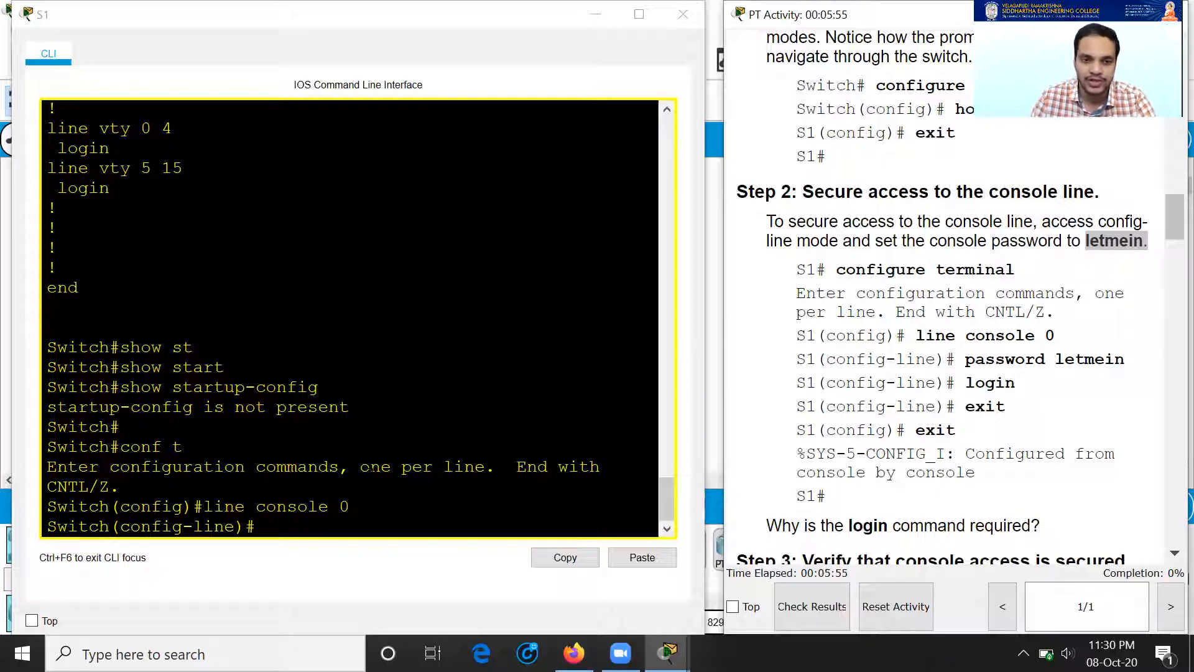
{"action": "key", "text": "alt+Tab"}
{"action": "type", "text": "p"}
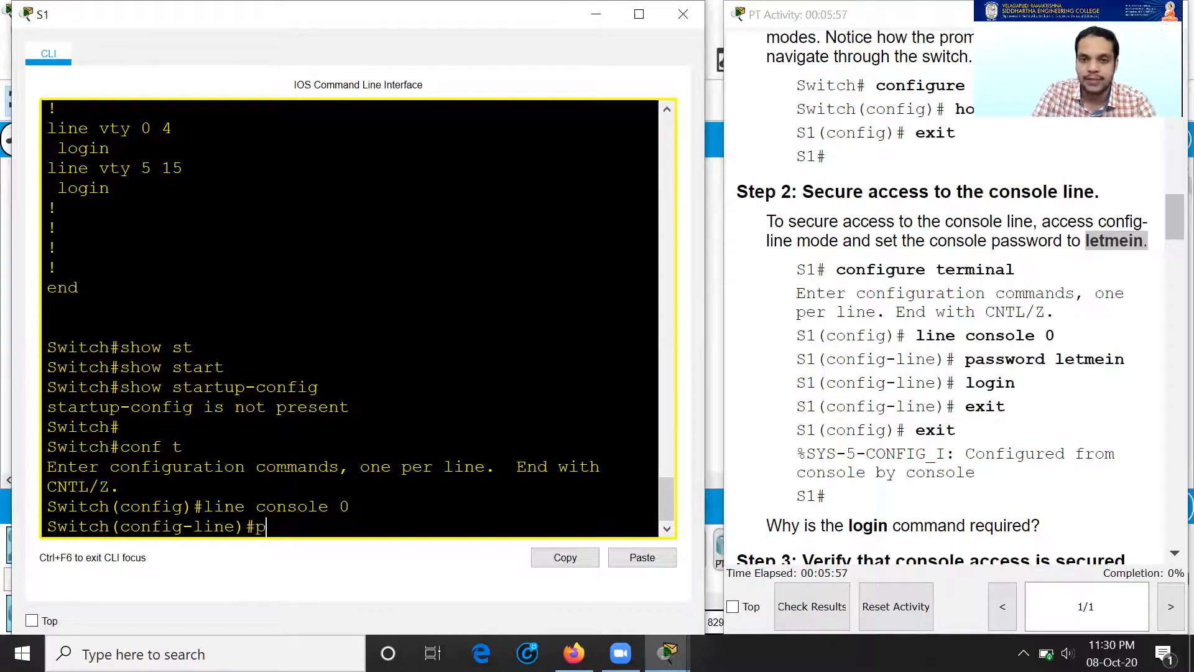
{"action": "type", "text": "assword let"}
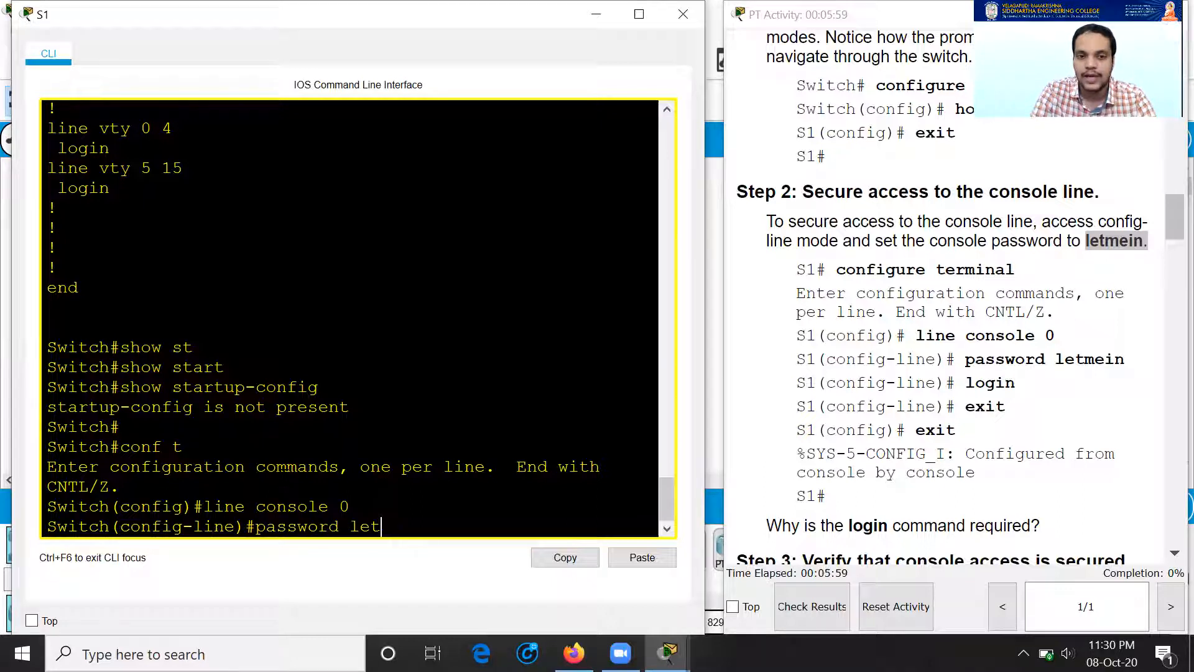
{"action": "type", "text": "mein"}
{"action": "key", "text": "Return"}
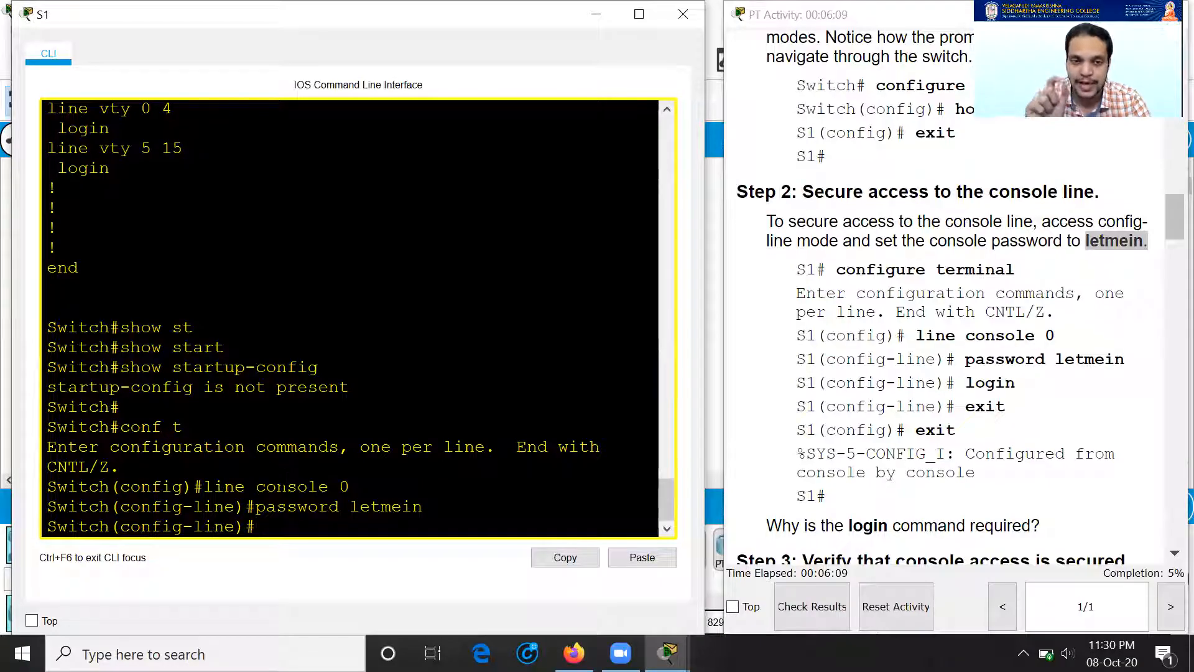
{"action": "type", "text": "login"}
{"action": "key", "text": "Return"}
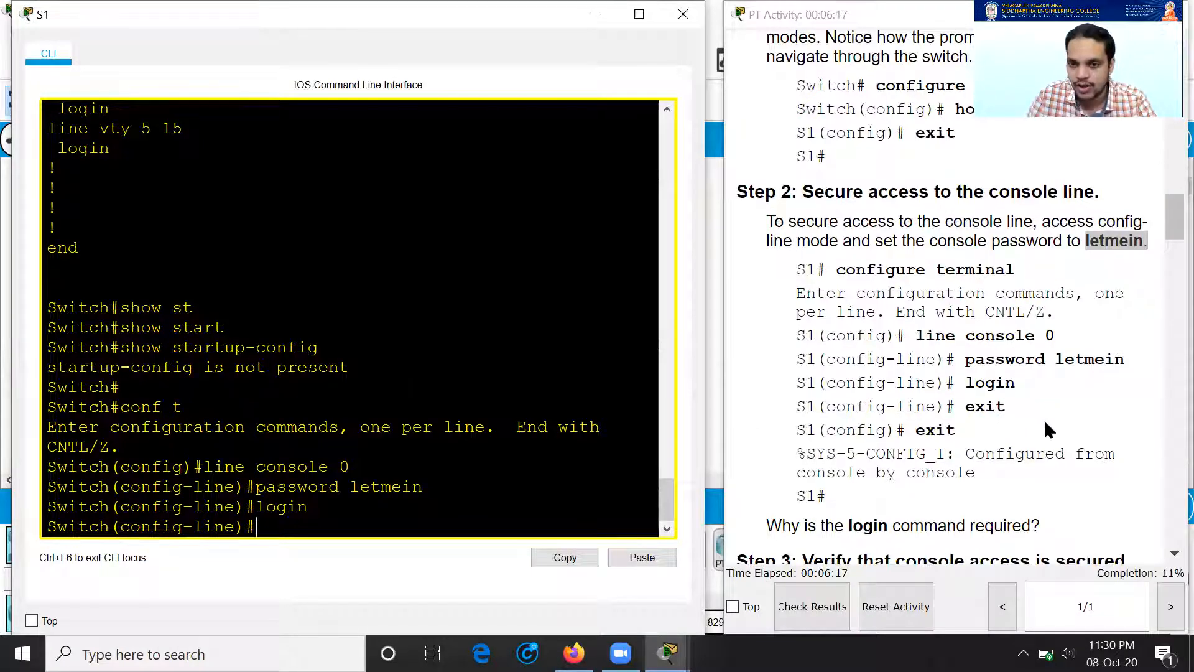
{"action": "scroll", "coordinate": [1043, 420], "scroll_direction": "down", "scroll_amount": 1}
{"action": "left_click_drag", "start_coordinate": [781, 451], "coordinate": [1030, 450]}
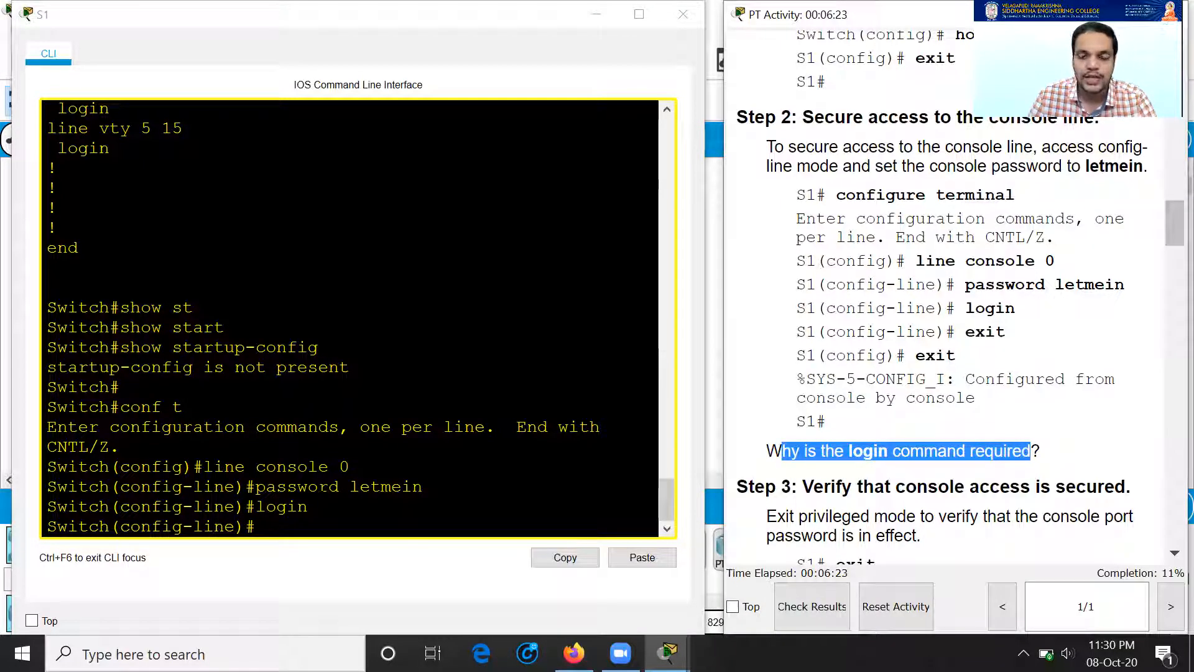
Step: Exit configuration mode and log out of S1's console session
{"action": "scroll", "coordinate": [917, 357], "scroll_direction": "down", "scroll_amount": 1}
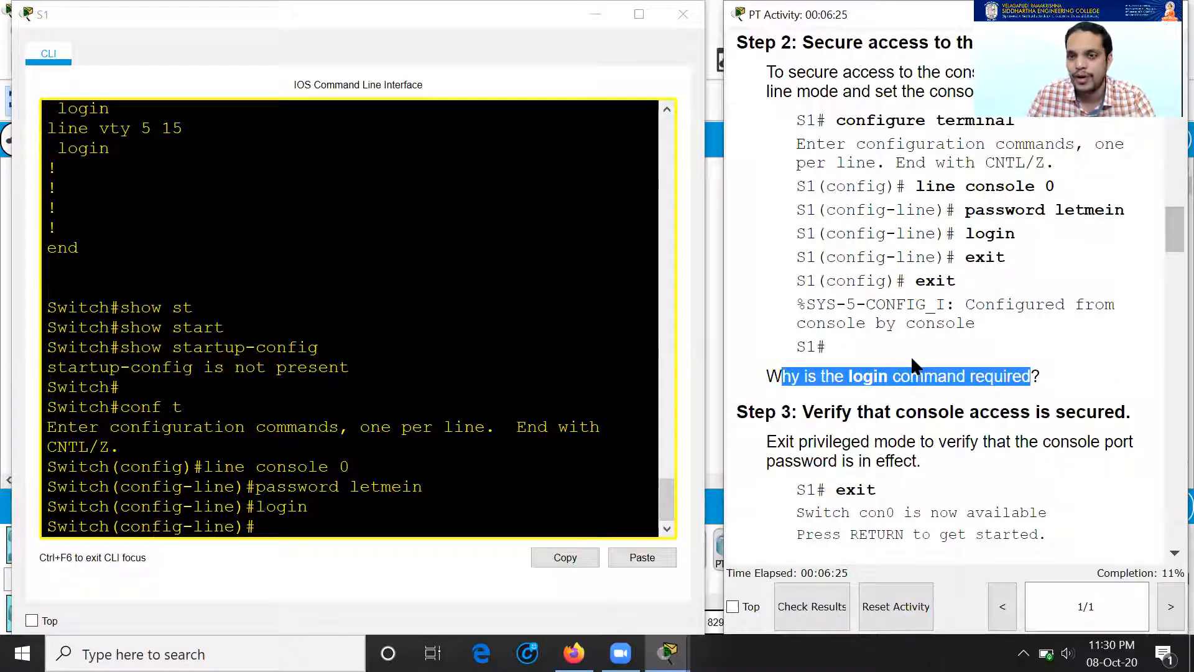
{"action": "scroll", "coordinate": [923, 410], "scroll_direction": "down", "scroll_amount": 1}
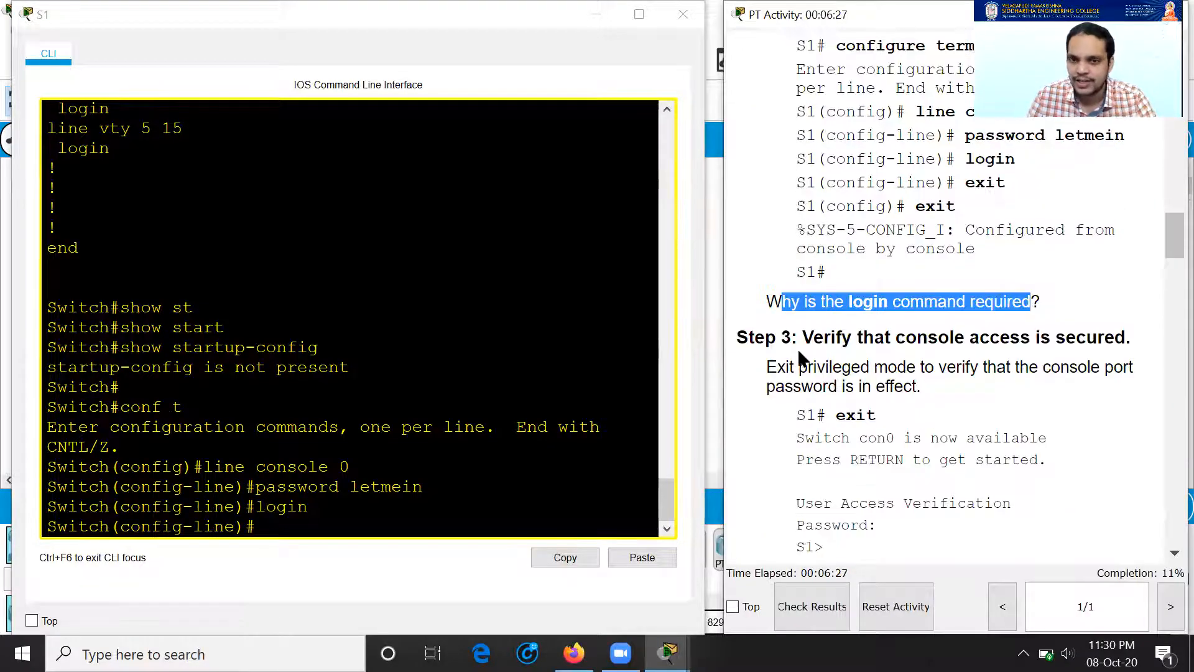
{"action": "scroll", "coordinate": [800, 358], "scroll_direction": "down", "scroll_amount": 1}
{"action": "left_click_drag", "start_coordinate": [851, 262], "coordinate": [1150, 264]}
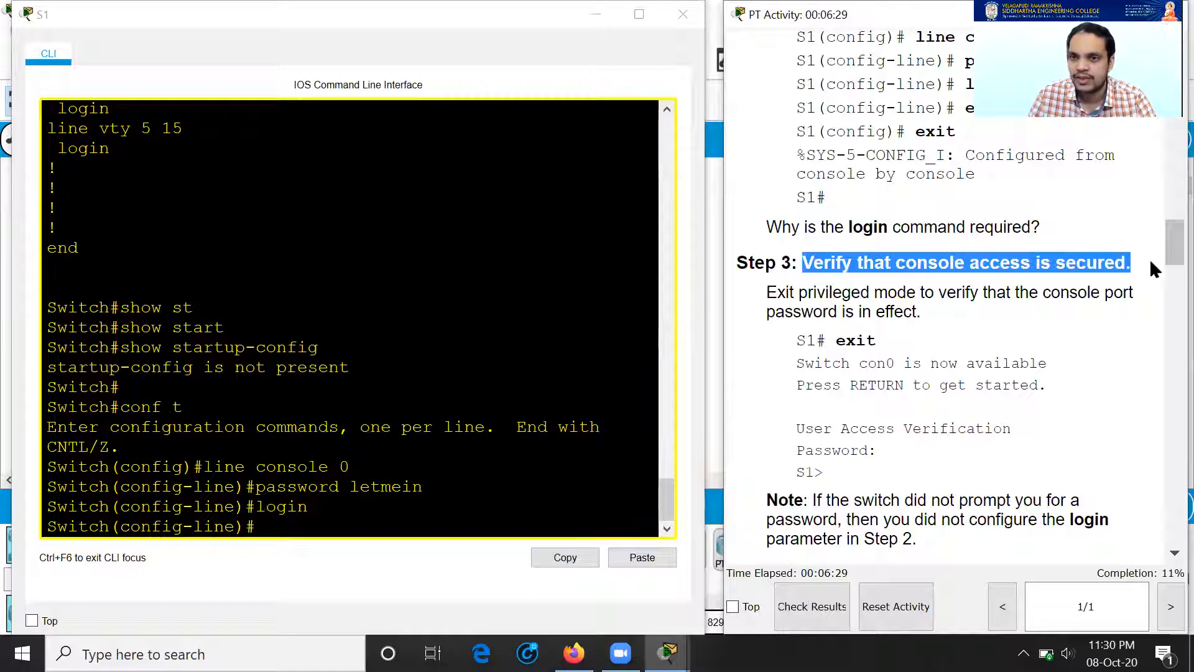
{"action": "left_click", "coordinate": [1013, 345]}
{"action": "left_click", "coordinate": [267, 539]}
{"action": "type", "text": "exit"}
{"action": "key", "text": "Return"}
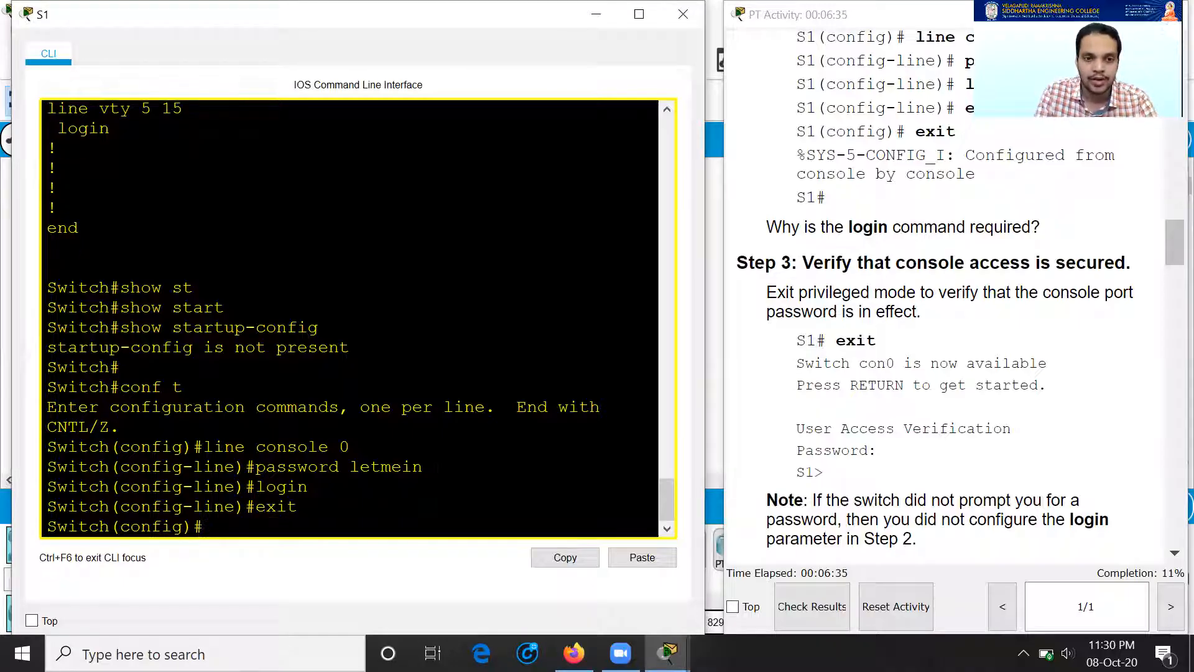
{"action": "type", "text": "exit"}
{"action": "key", "text": "Return"}
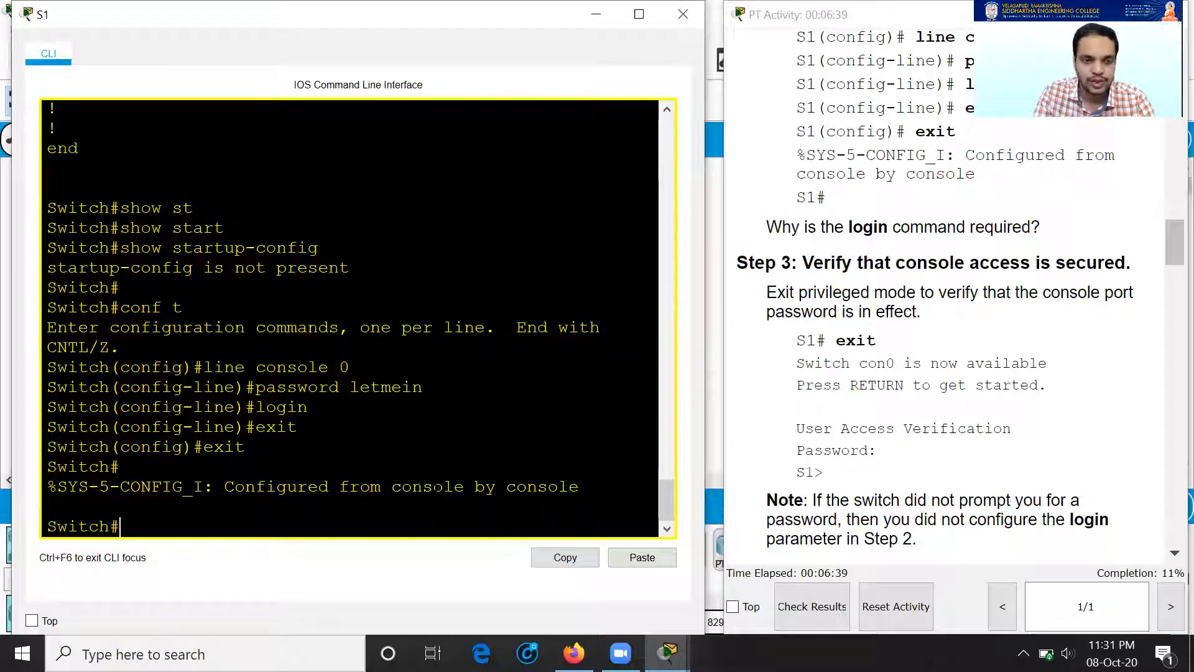
{"action": "type", "text": "exit"}
{"action": "key", "text": "Return"}
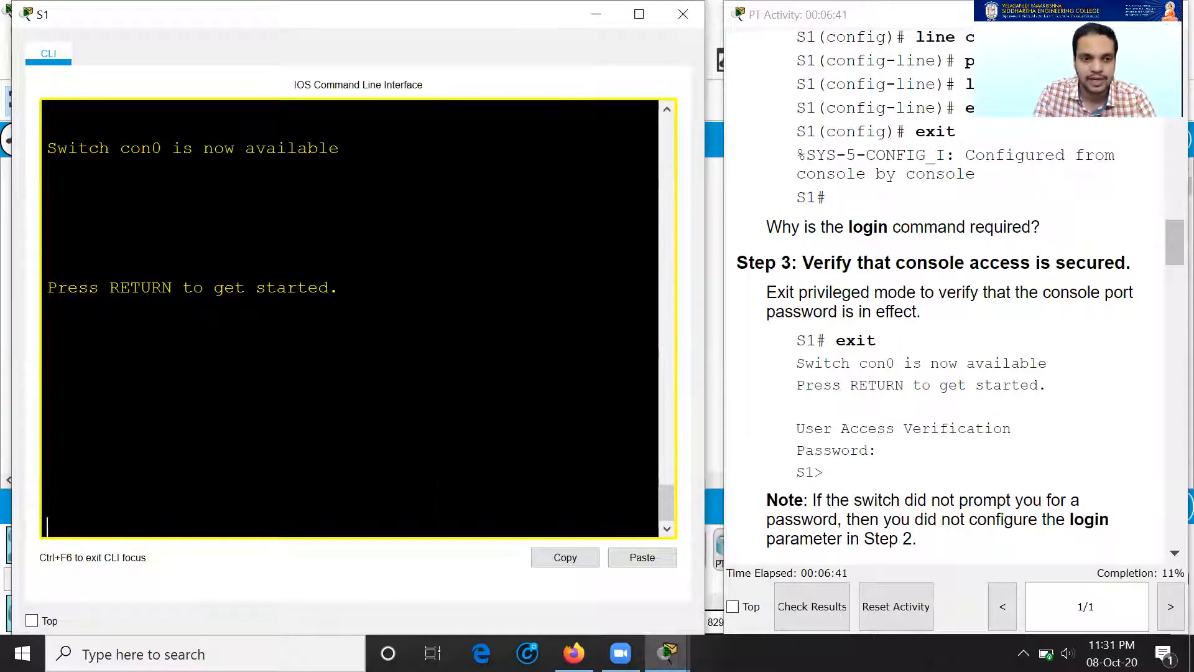
Step: Log back in with the console password and return to privileged mode with en
{"action": "key", "text": "Return"}
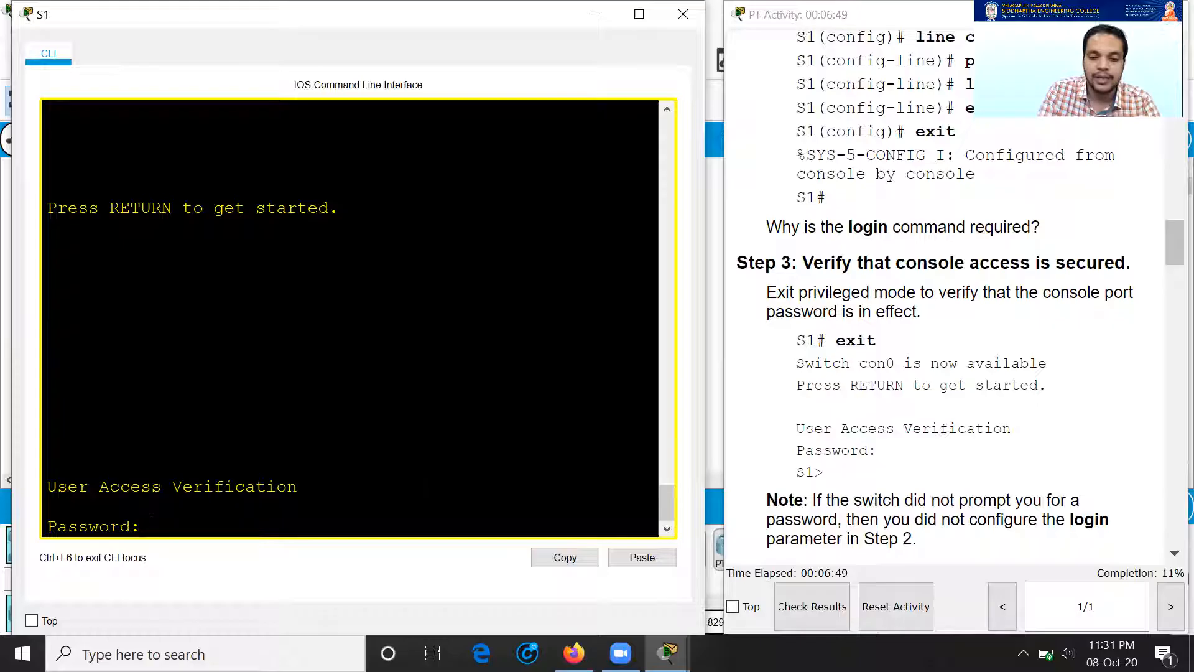
{"action": "key", "text": "Return"}
{"action": "type", "text": "en"}
{"action": "key", "text": "Return"}
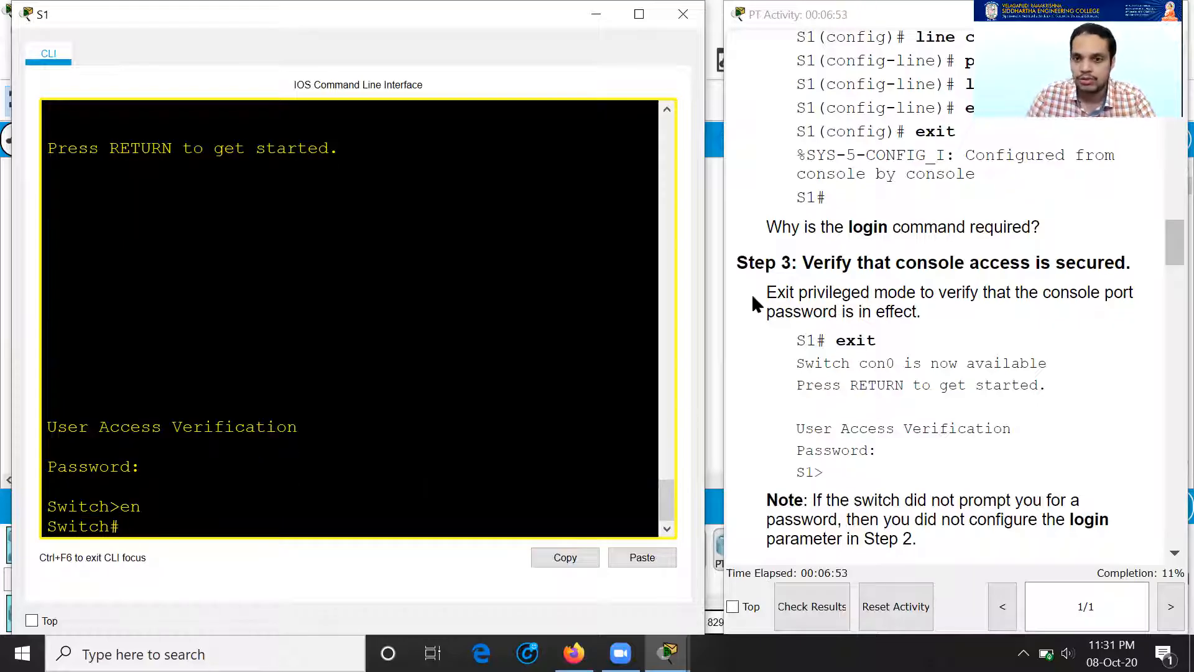
{"action": "scroll", "coordinate": [953, 386], "scroll_direction": "down", "scroll_amount": 4}
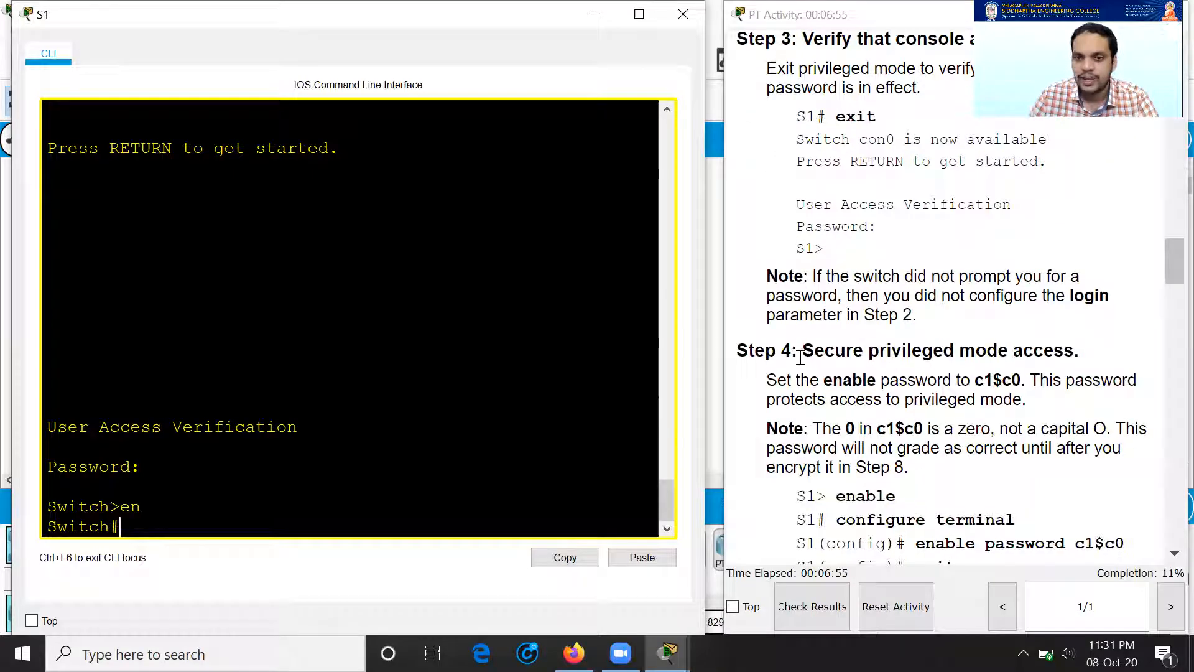
Step: Enter global configuration mode on S1 with conf t
{"action": "left_click_drag", "start_coordinate": [800, 356], "coordinate": [1073, 348]}
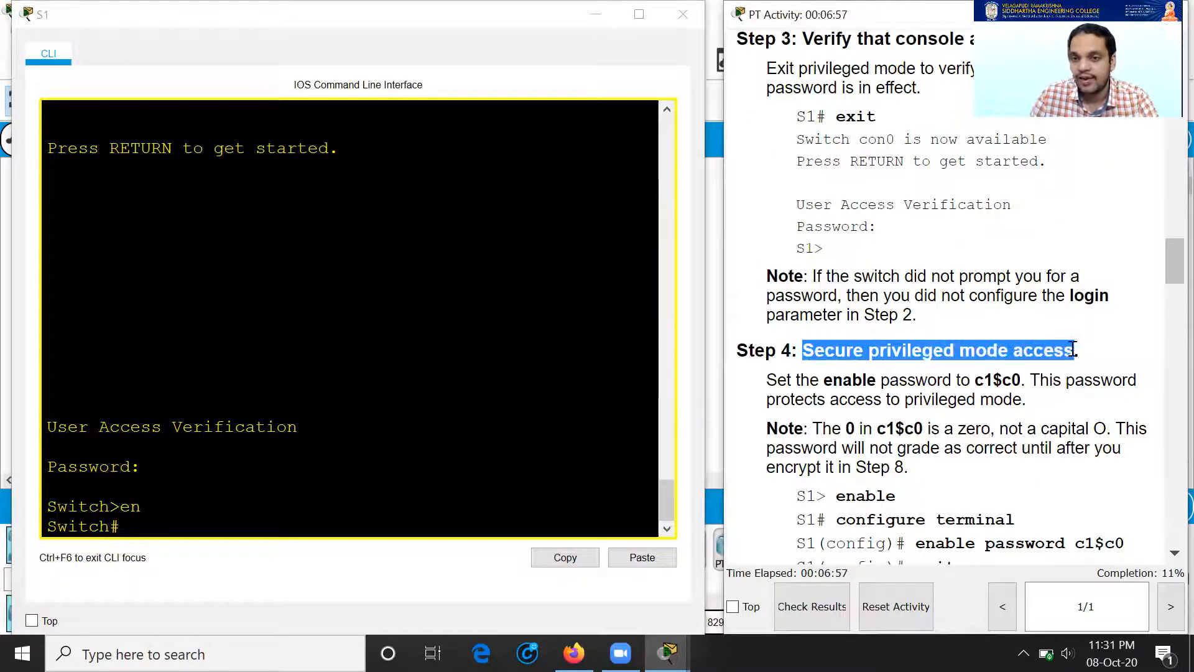
{"action": "left_click", "coordinate": [398, 423]}
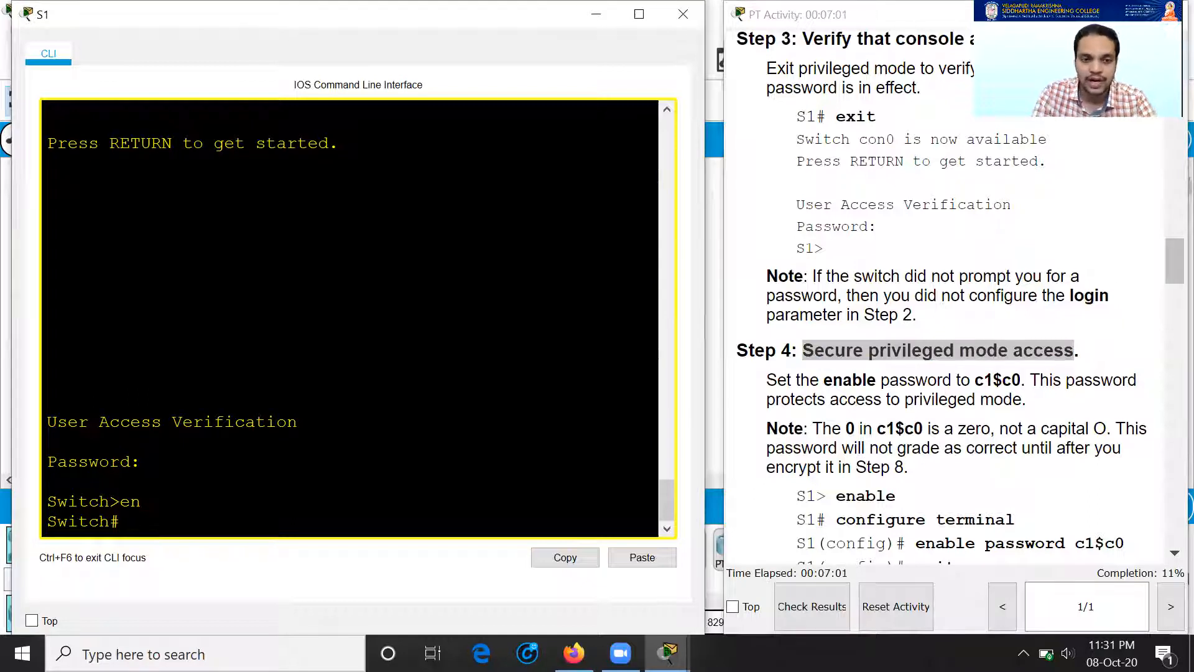
{"action": "type", "text": "conf t"}
{"action": "key", "text": "Return"}
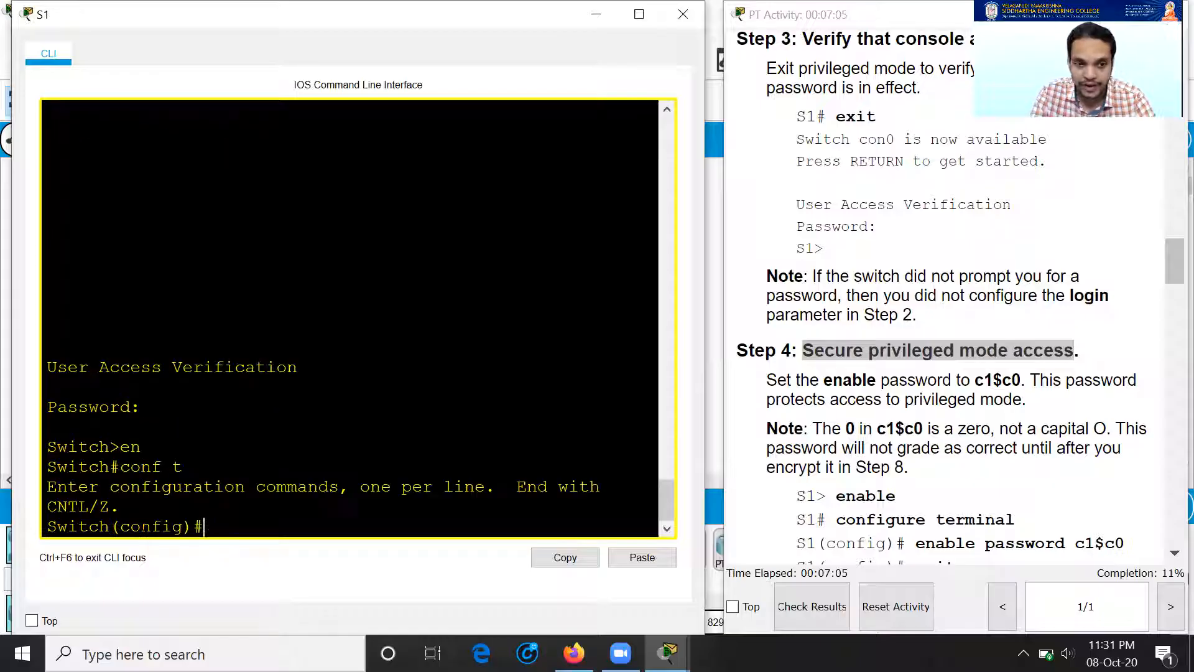
Step: Review the Step 4 task, its example password and the enable password command in the instructions
{"action": "scroll", "coordinate": [933, 429], "scroll_direction": "down", "scroll_amount": 2}
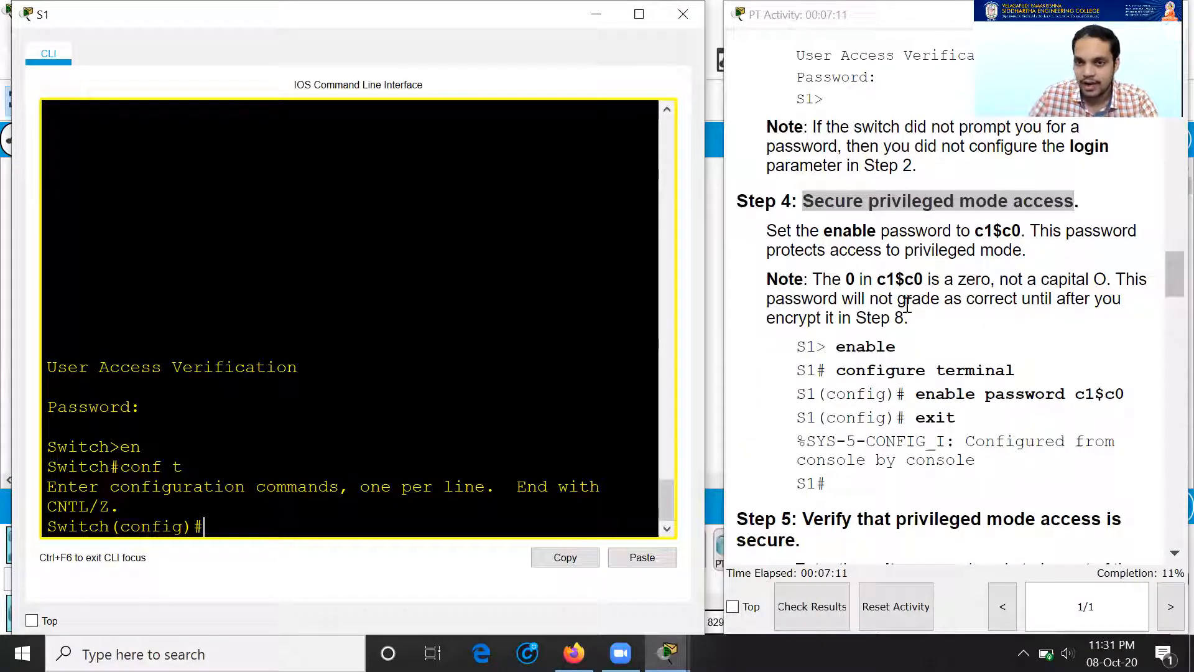
{"action": "left_click_drag", "start_coordinate": [882, 276], "coordinate": [917, 281]}
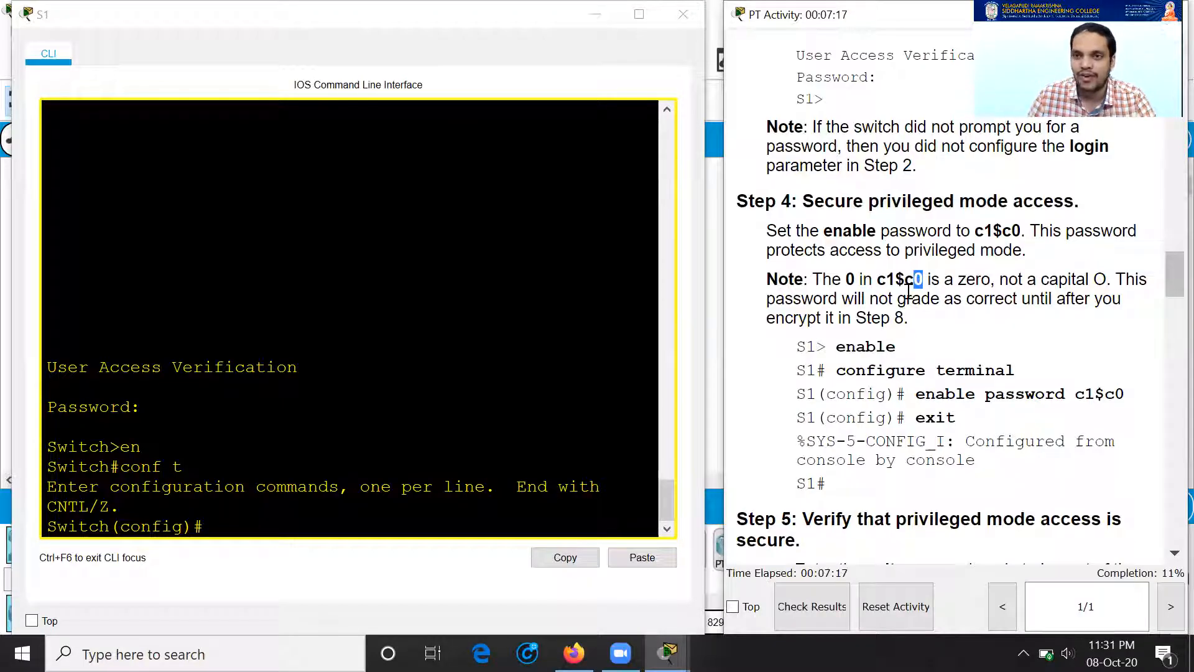
{"action": "left_click", "coordinate": [926, 307]}
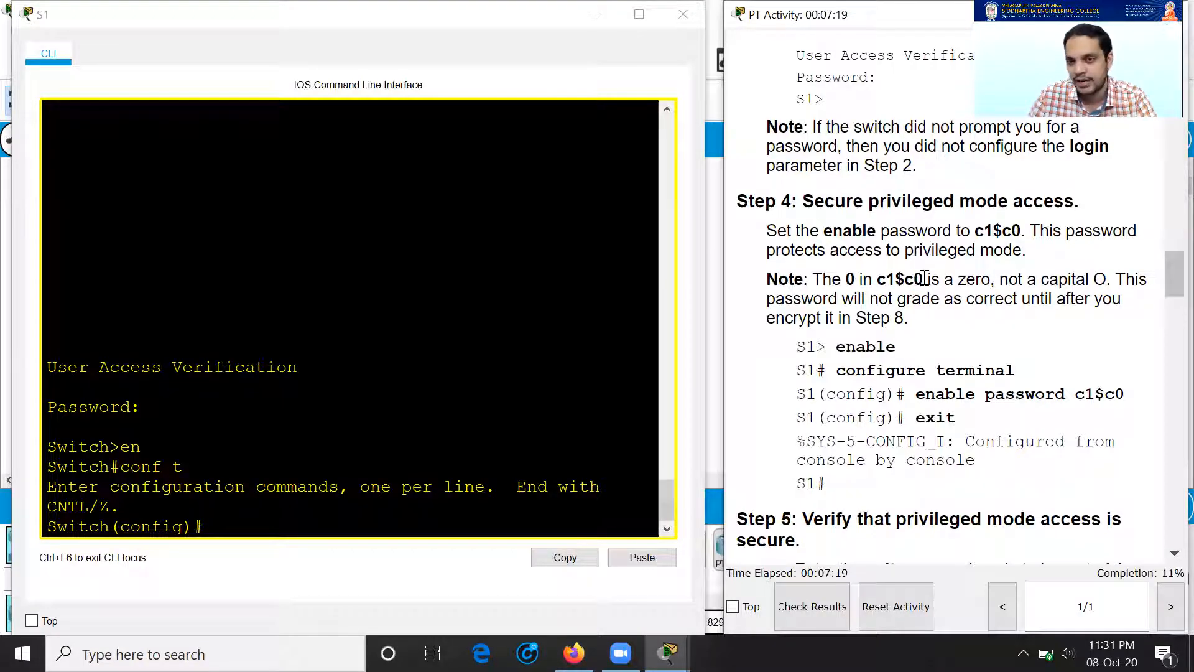
{"action": "left_click_drag", "start_coordinate": [925, 279], "coordinate": [917, 279]}
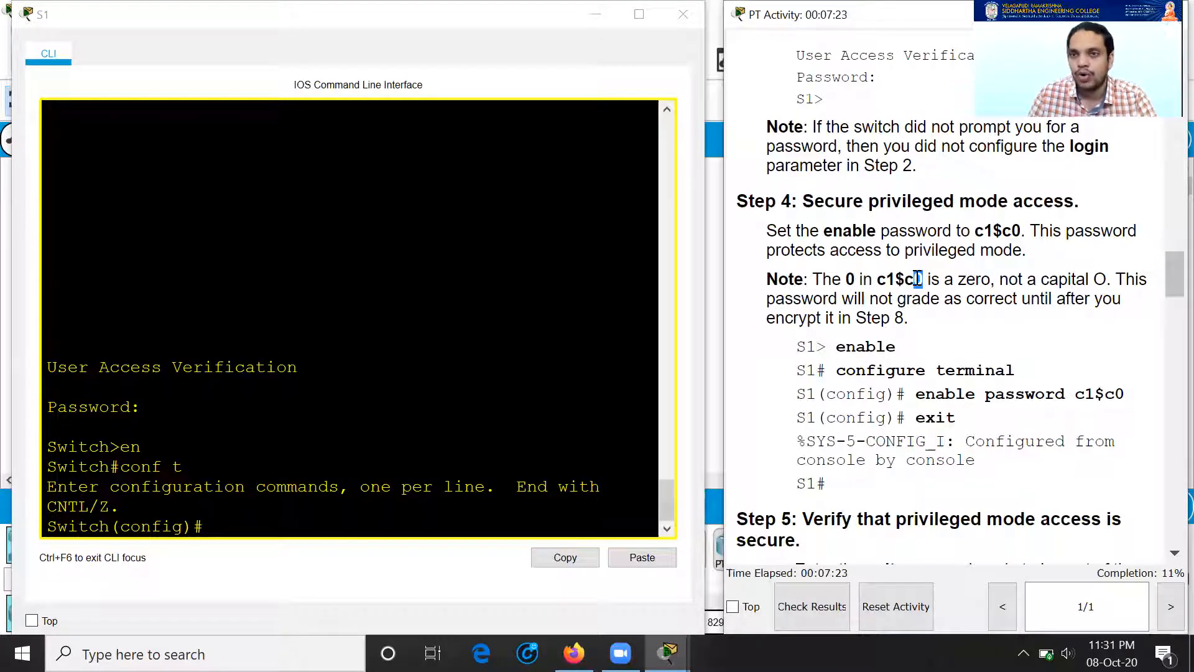
{"action": "left_click", "coordinate": [906, 281]}
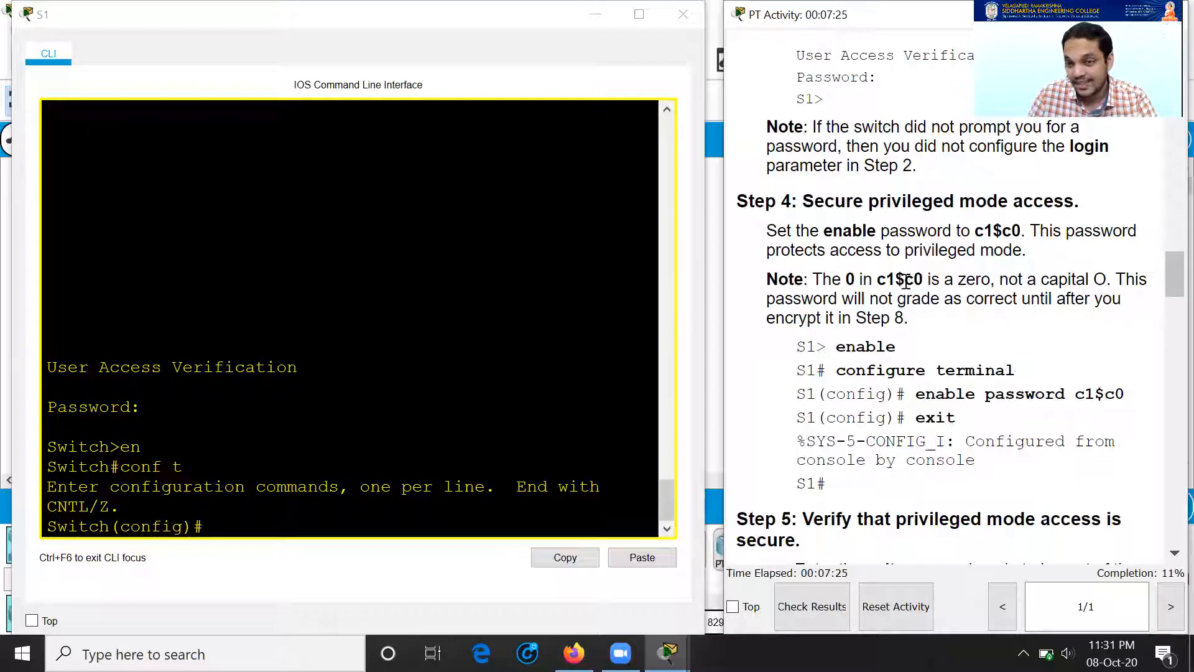
{"action": "left_click_drag", "start_coordinate": [877, 280], "coordinate": [922, 279]}
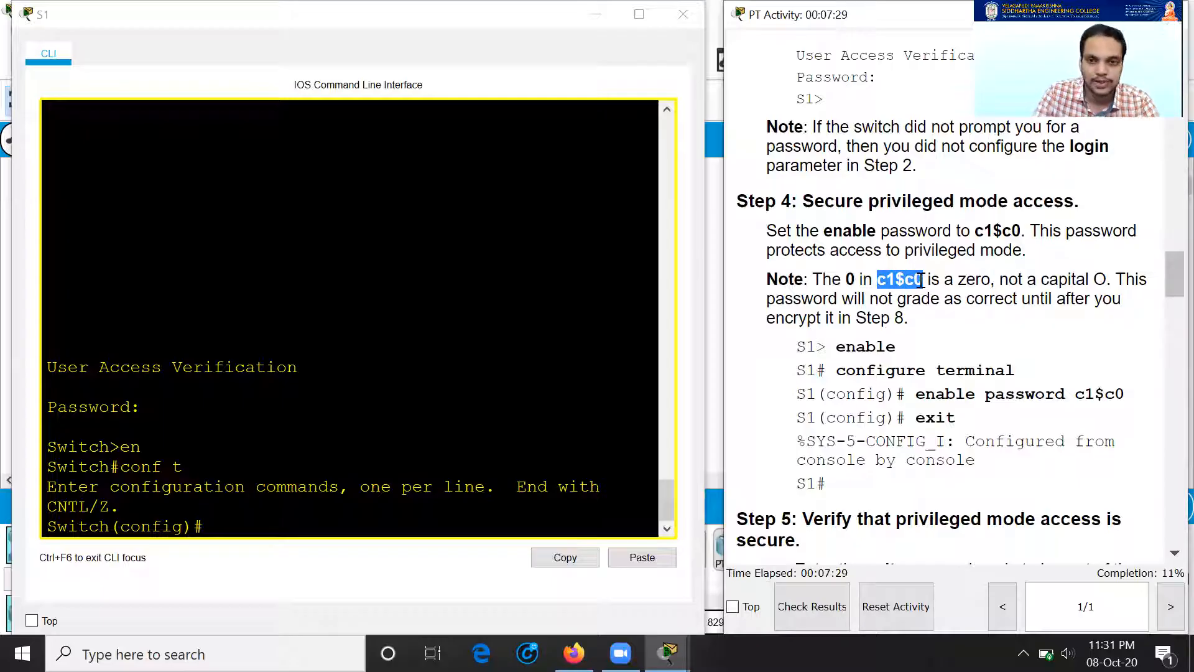
{"action": "left_click", "coordinate": [964, 350]}
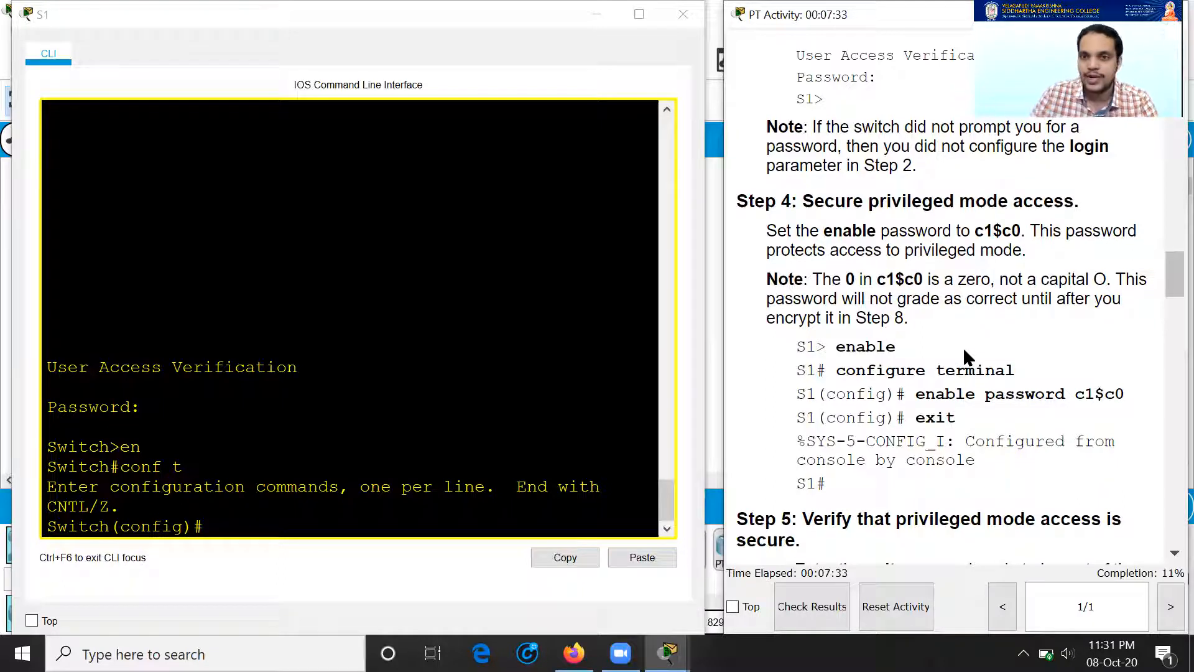
{"action": "left_click_drag", "start_coordinate": [802, 201], "coordinate": [1083, 218]}
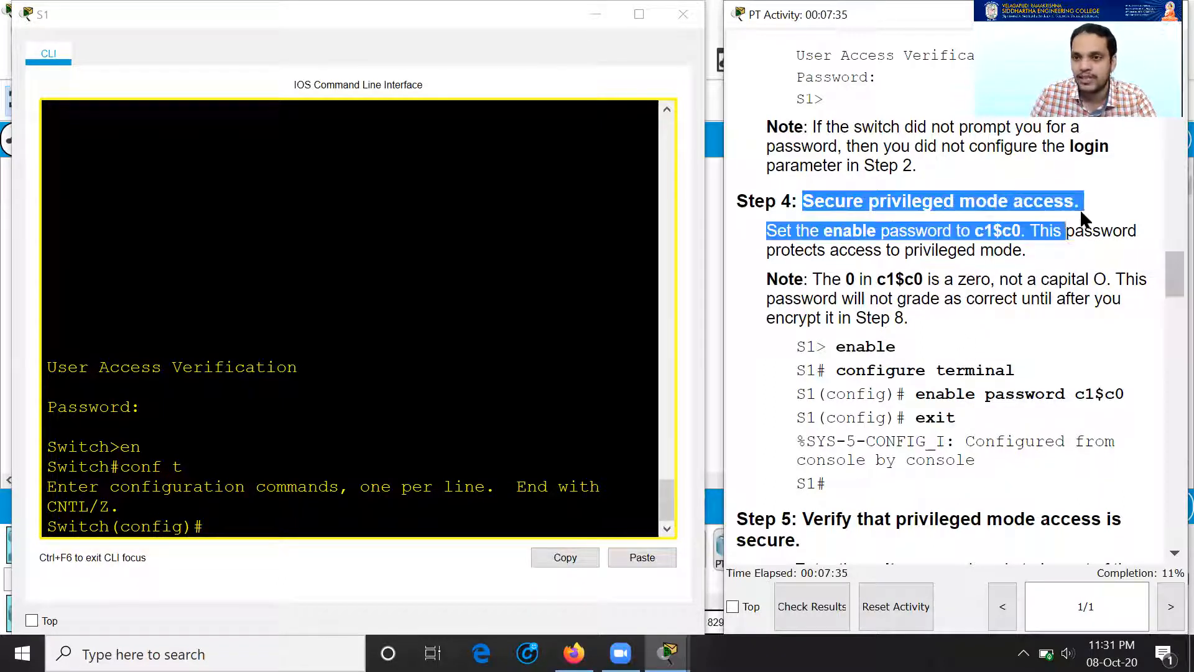
{"action": "left_click", "coordinate": [1020, 317]}
{"action": "left_click_drag", "start_coordinate": [921, 397], "coordinate": [1122, 398]}
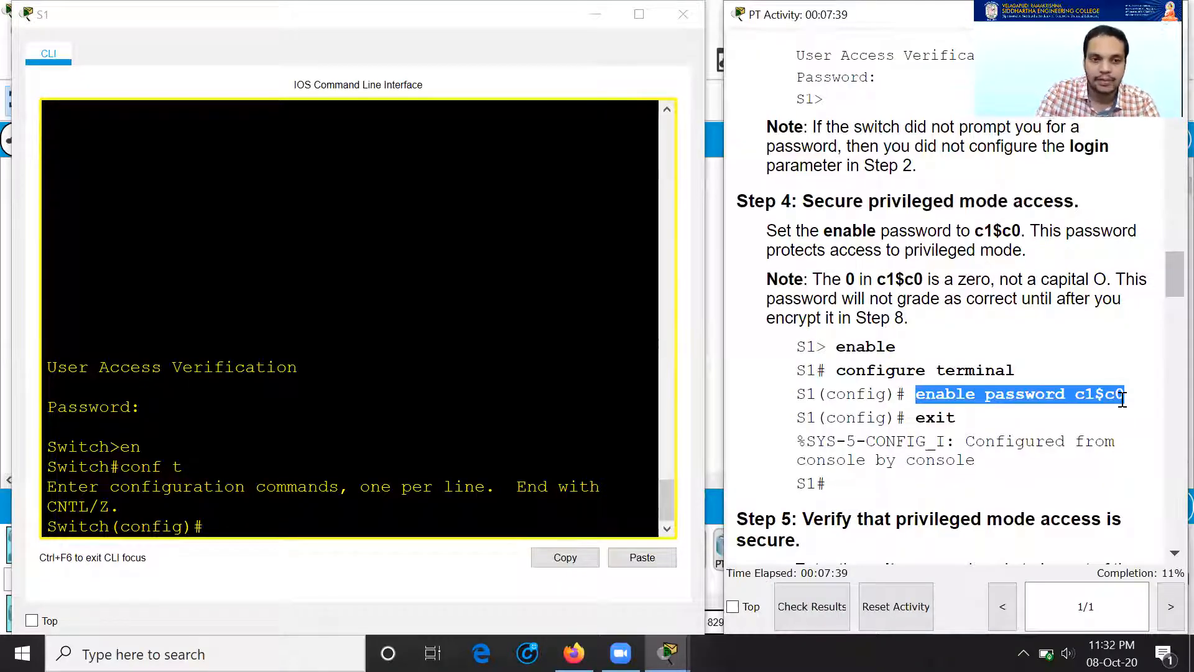
Step: Set S1's enable password to the lab's password and exit back to Switch#
{"action": "key", "text": "alt+Tab"}
{"action": "type", "text": "enable pas"}
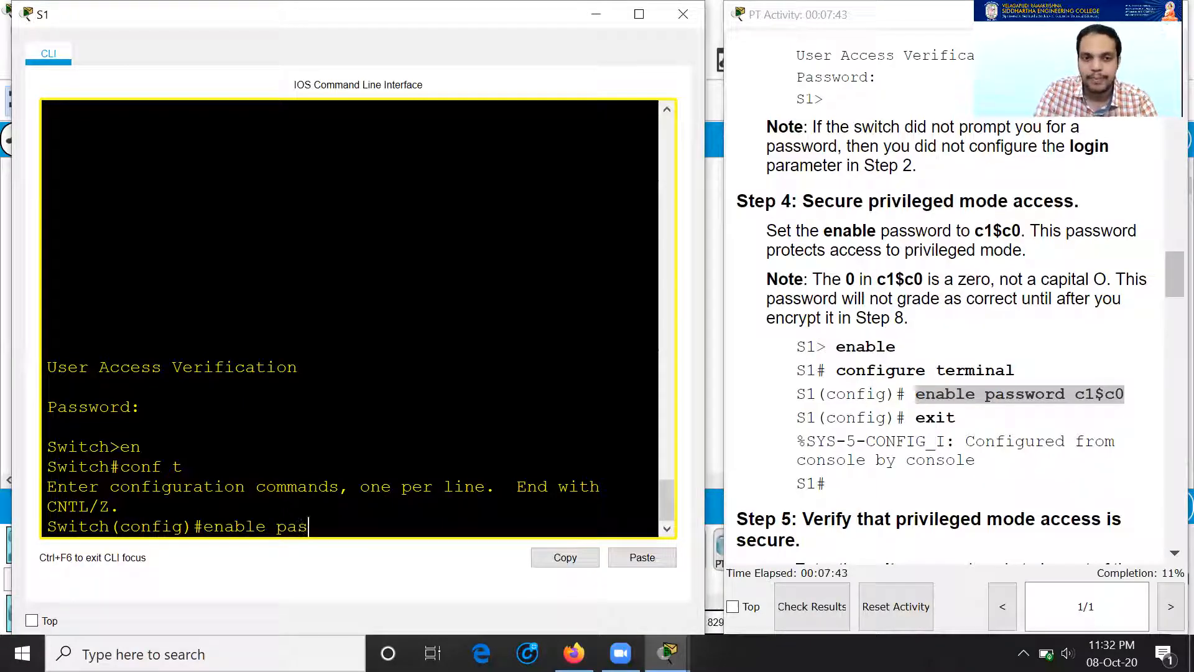
{"action": "type", "text": "sword c1$"}
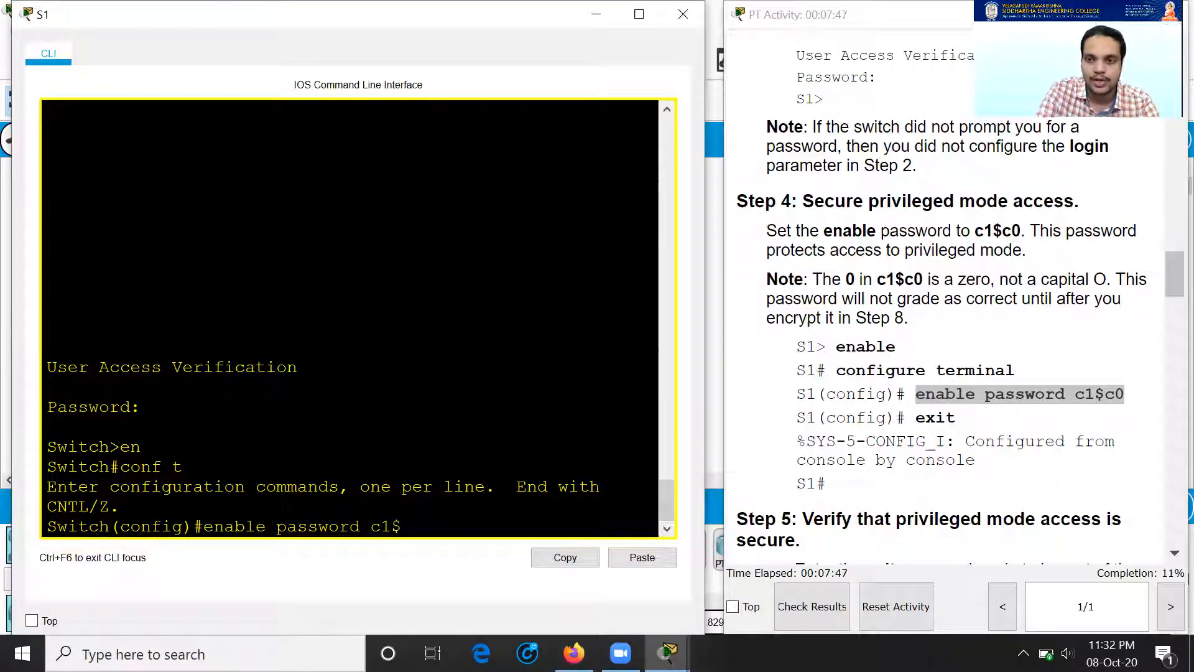
{"action": "type", "text": "c0"}
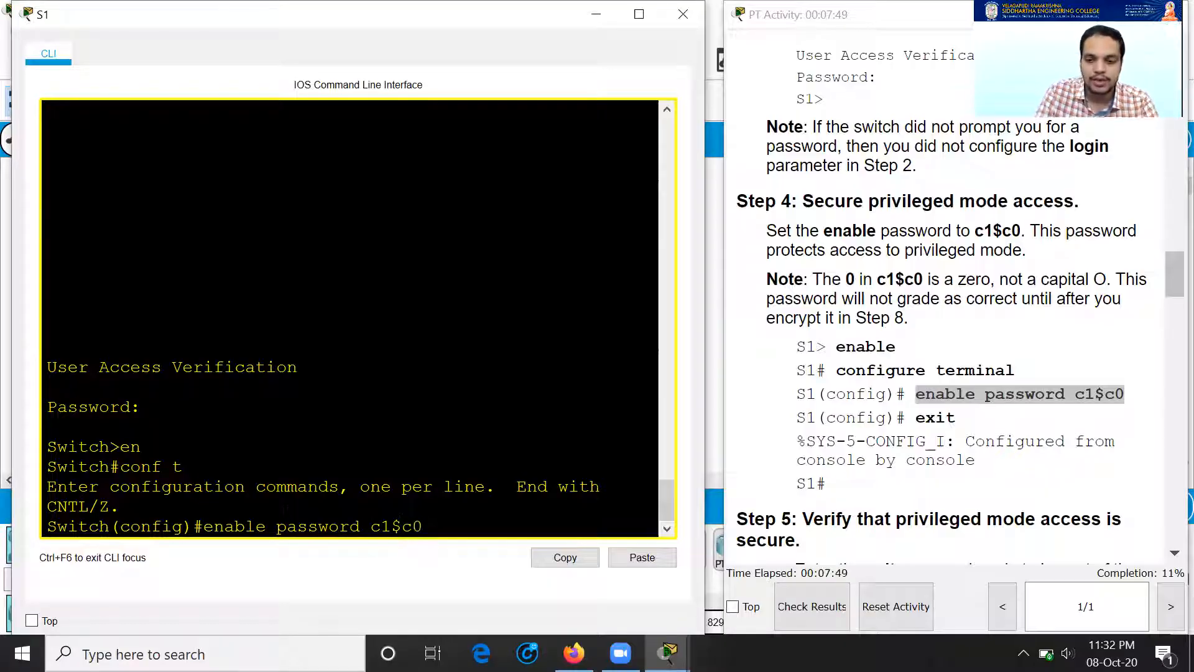
{"action": "key", "text": "Return"}
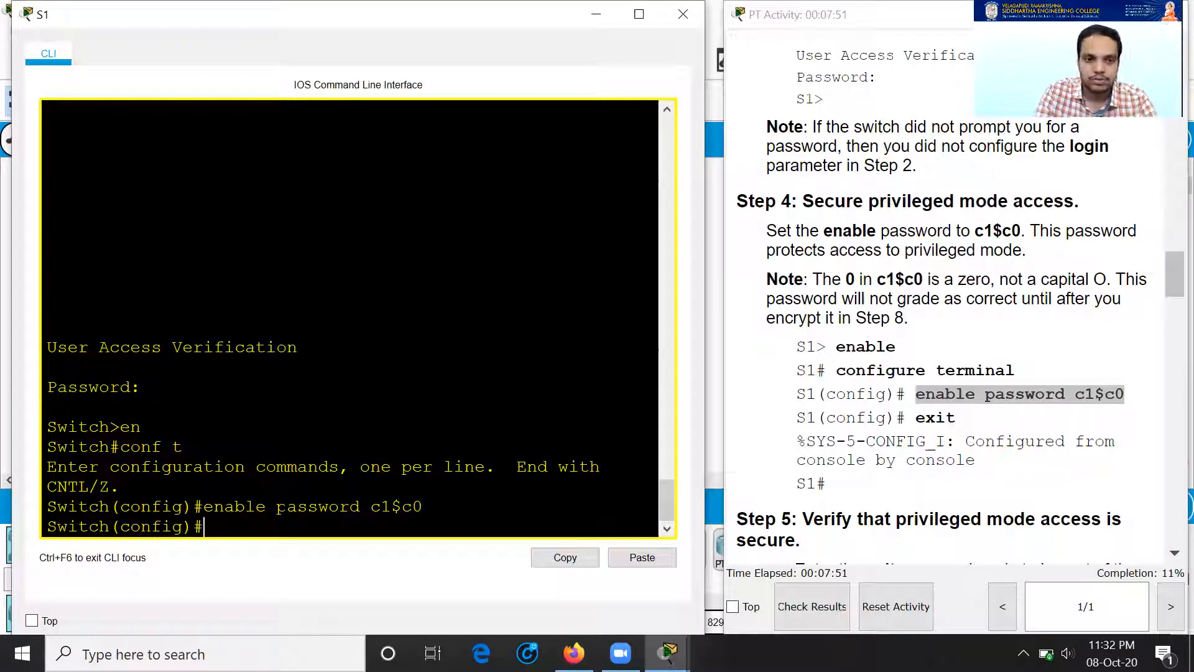
{"action": "type", "text": "exit"}
{"action": "key", "text": "Return"}
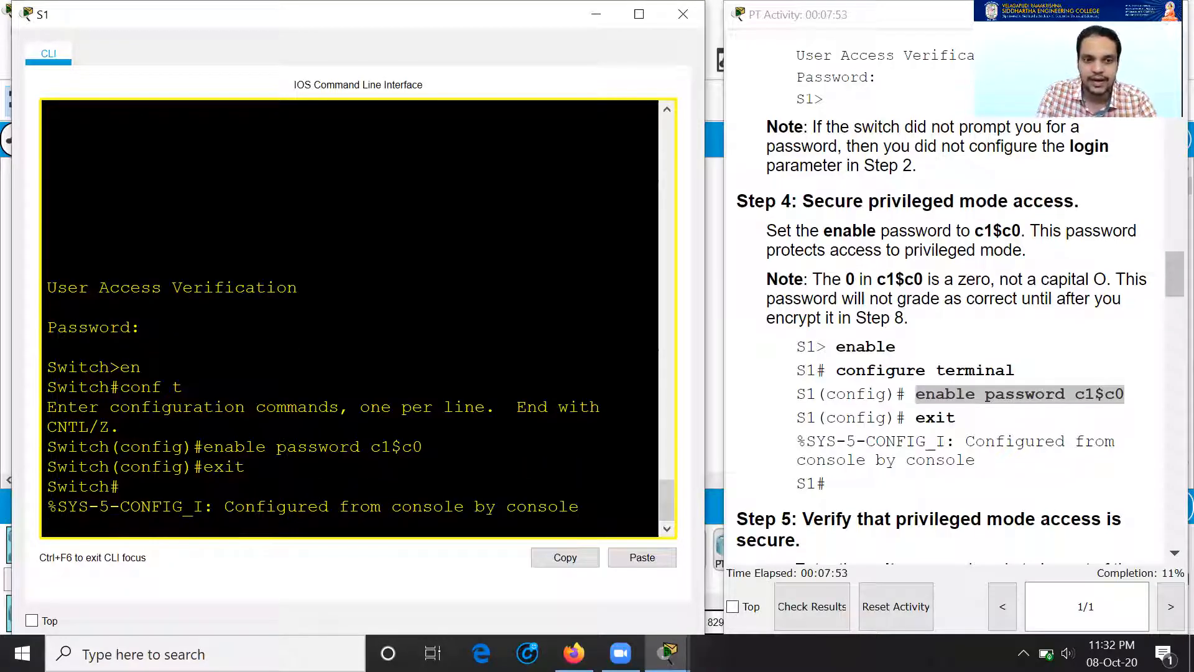
{"action": "scroll", "coordinate": [985, 400], "scroll_direction": "down", "scroll_amount": 3}
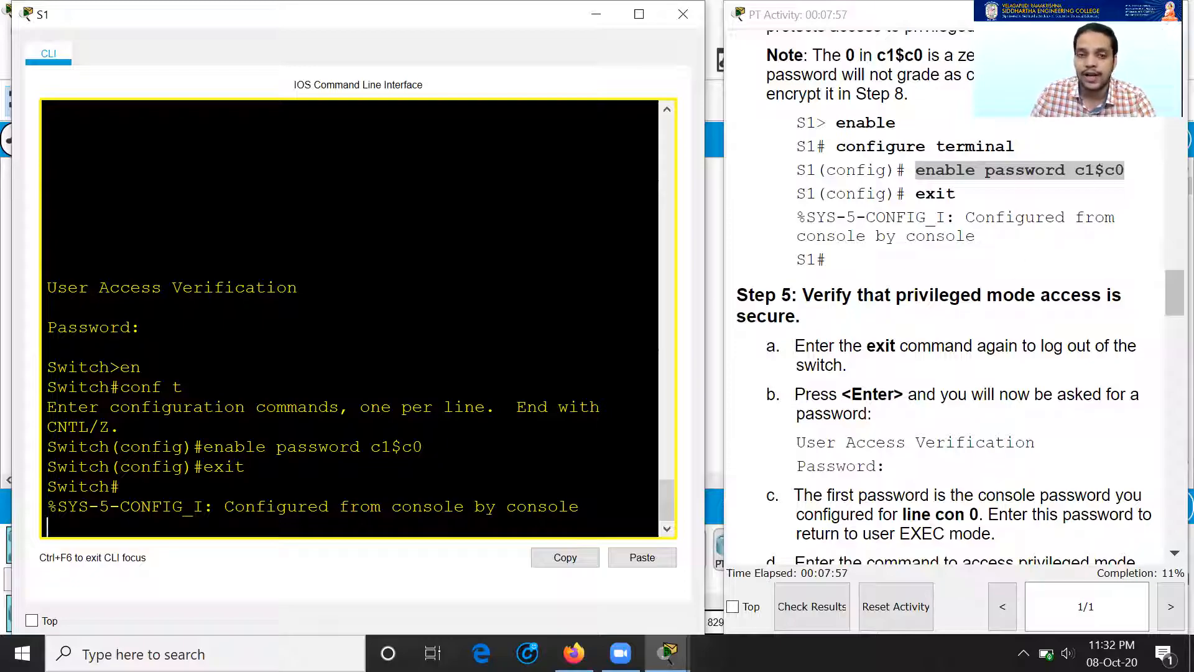
Step: Log out of S1, then log back in with the console password and enable password to reach Switch#
{"action": "key", "text": "Return"}
{"action": "type", "text": "exit"}
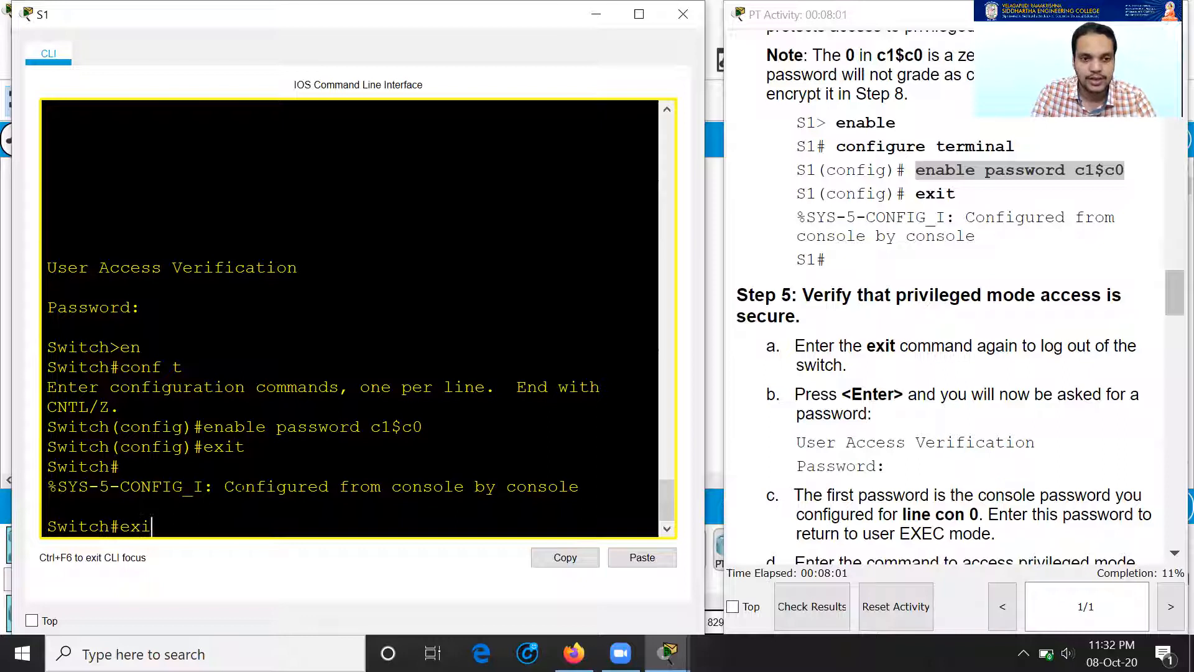
{"action": "key", "text": "Return"}
{"action": "key", "text": "Return"}
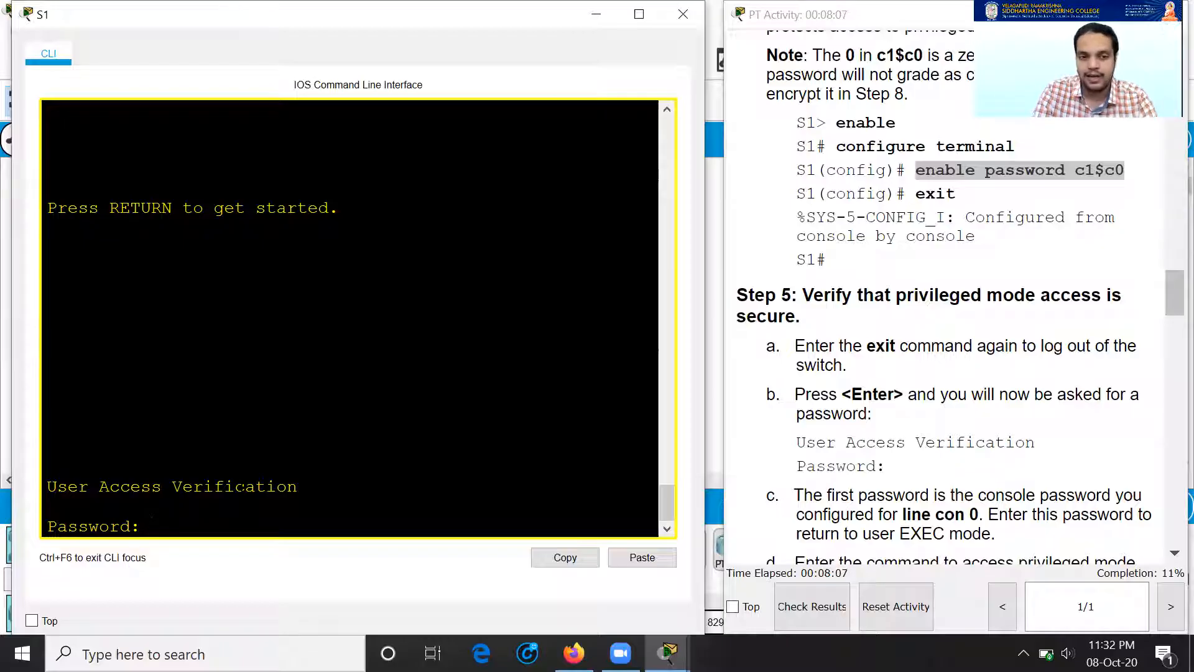
{"action": "key", "text": "Return"}
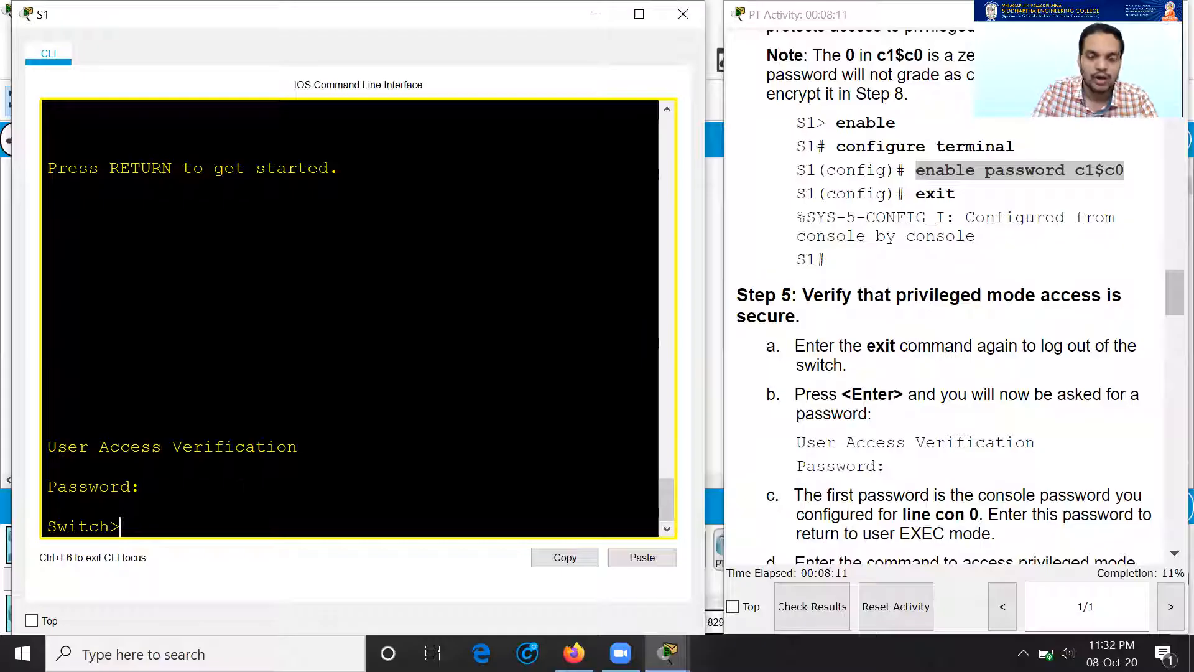
{"action": "type", "text": "en"}
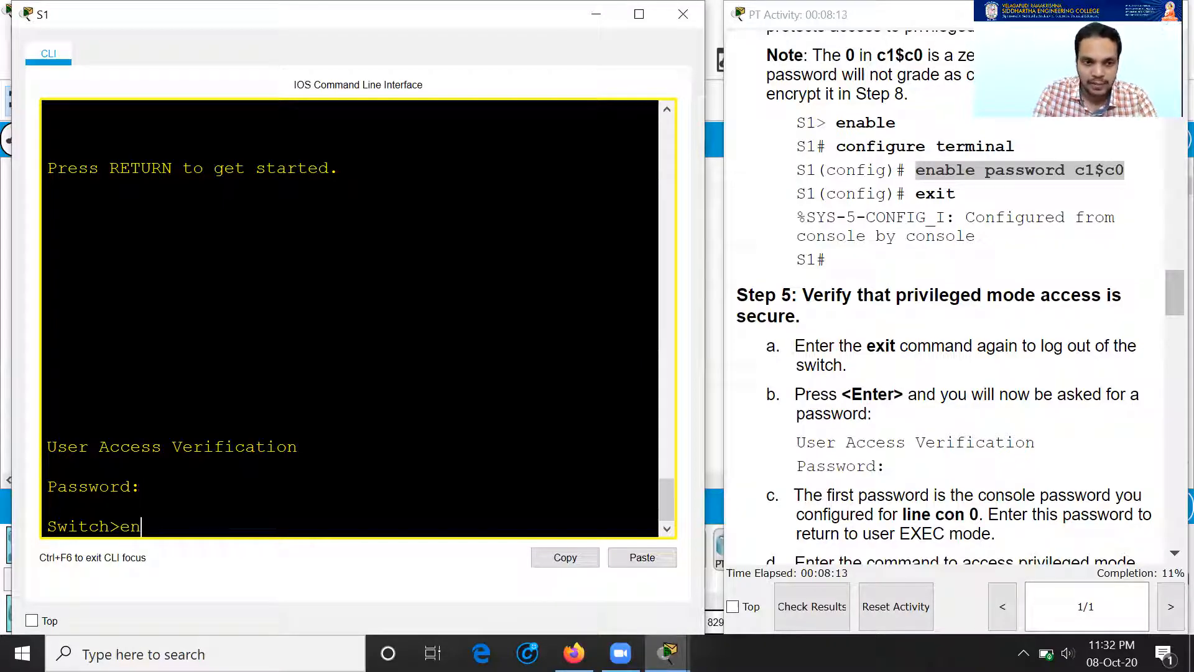
{"action": "key", "text": "Return"}
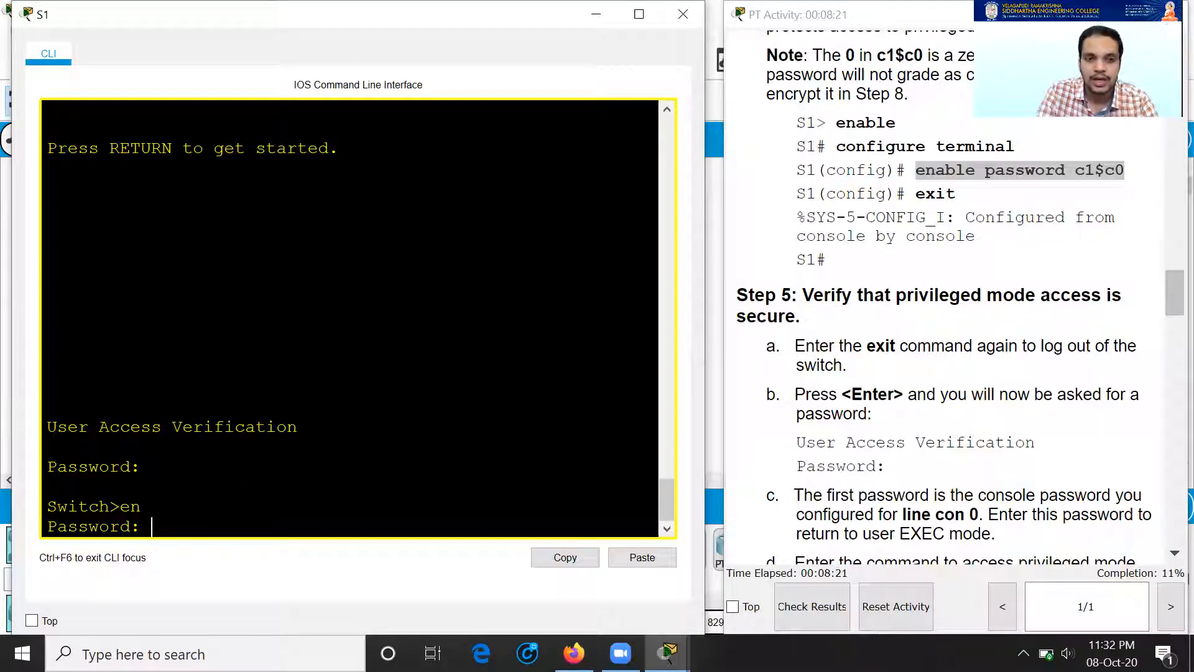
{"action": "key", "text": "Return"}
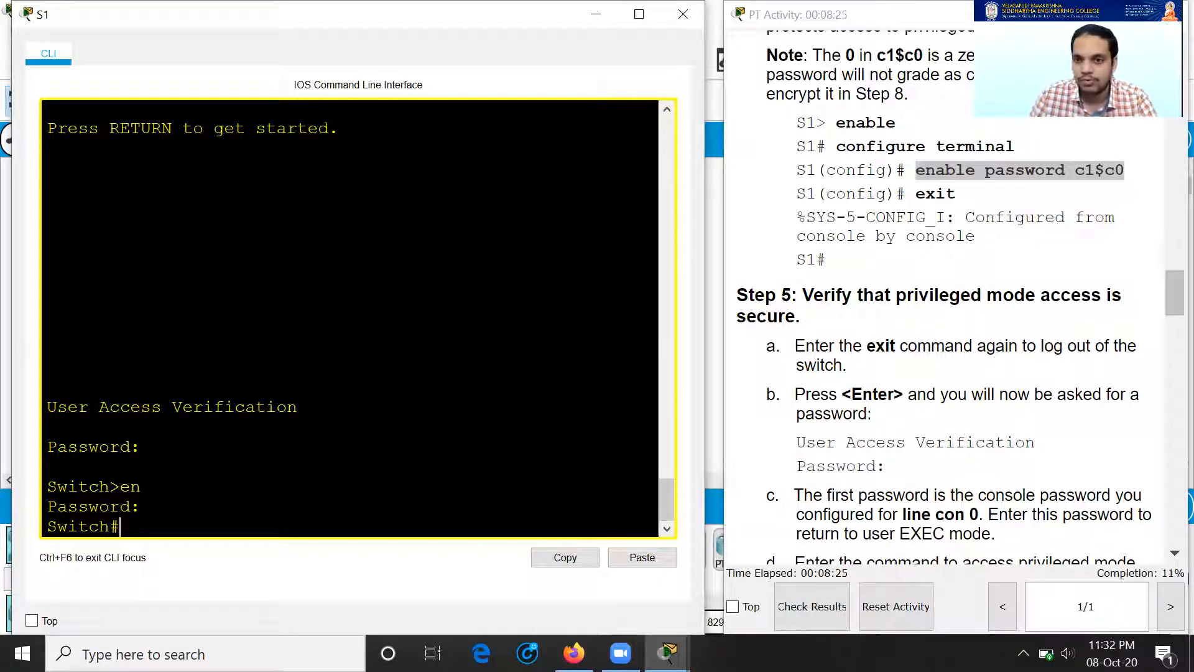
Step: Display S1's running configuration with show running-config
{"action": "scroll", "coordinate": [803, 322], "scroll_direction": "down", "scroll_amount": 1}
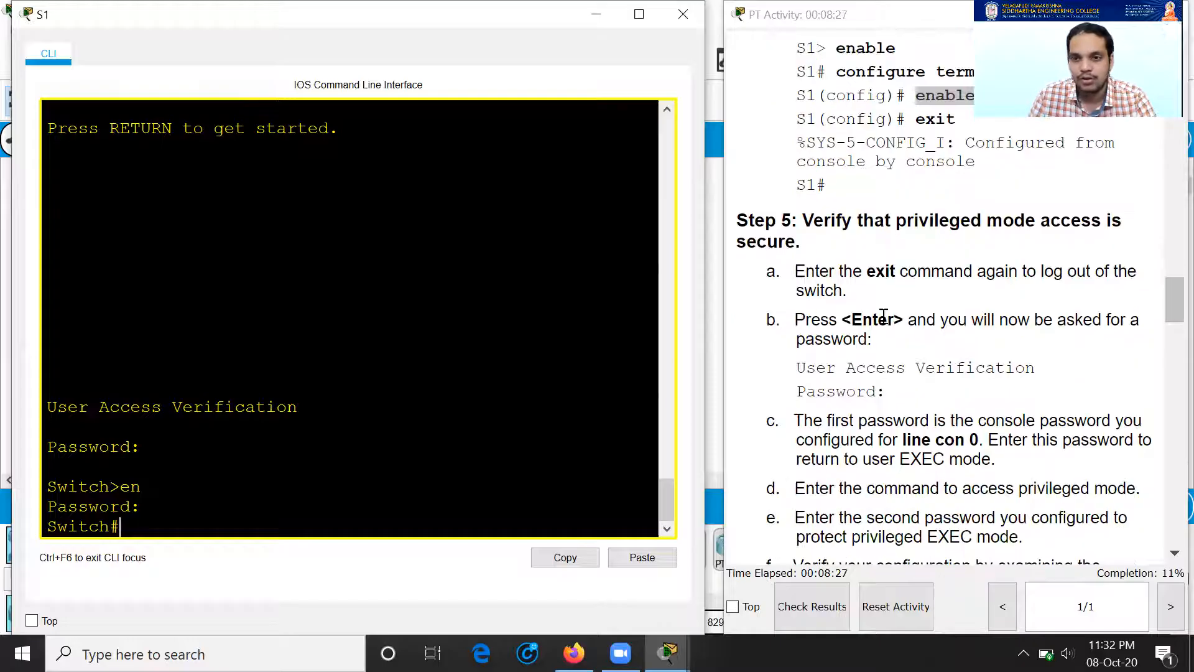
{"action": "scroll", "coordinate": [883, 316], "scroll_direction": "down", "scroll_amount": 1}
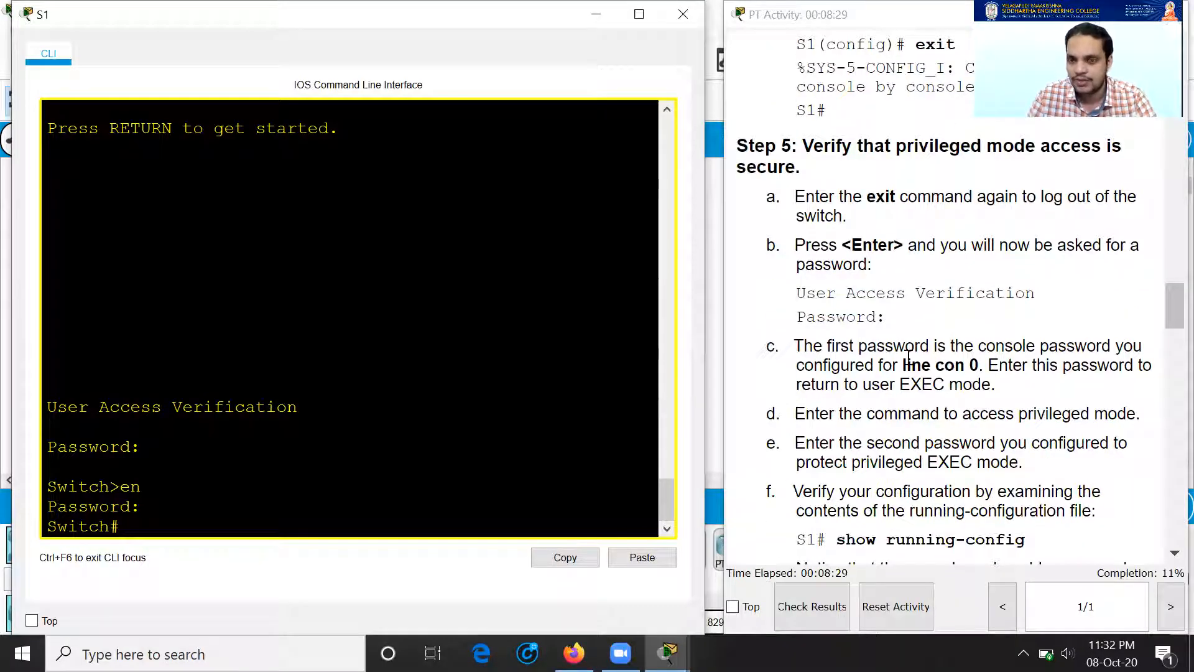
{"action": "scroll", "coordinate": [1075, 393], "scroll_direction": "down", "scroll_amount": 2}
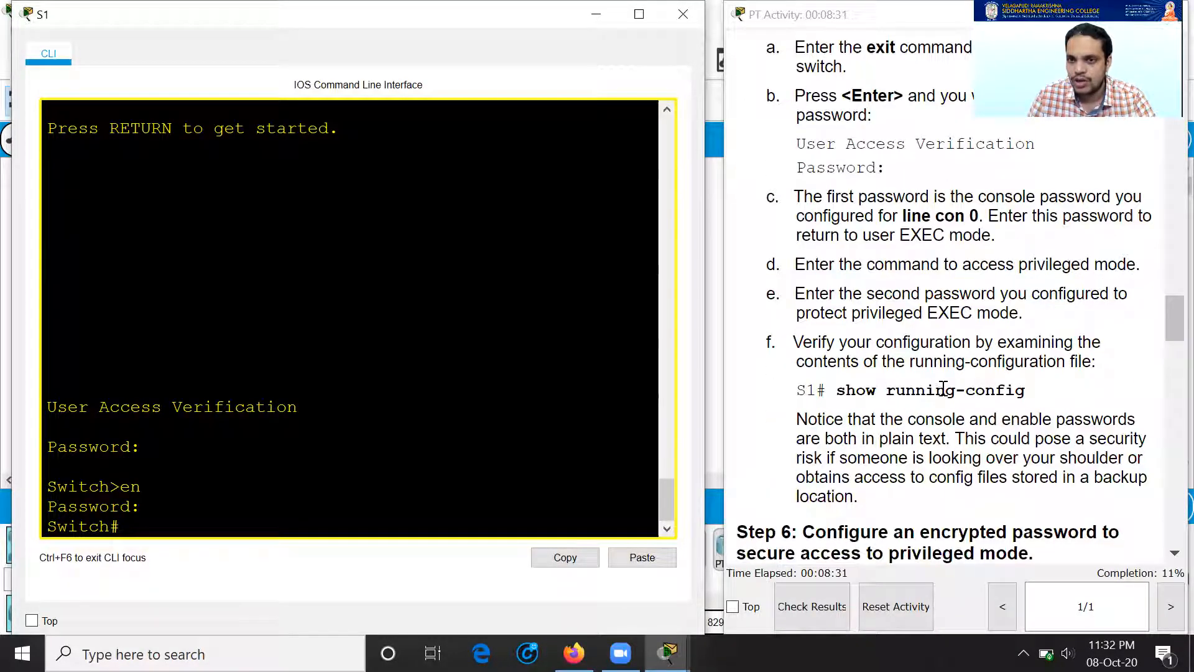
{"action": "scroll", "coordinate": [943, 389], "scroll_direction": "down", "scroll_amount": 1}
{"action": "type", "text": "sho"}
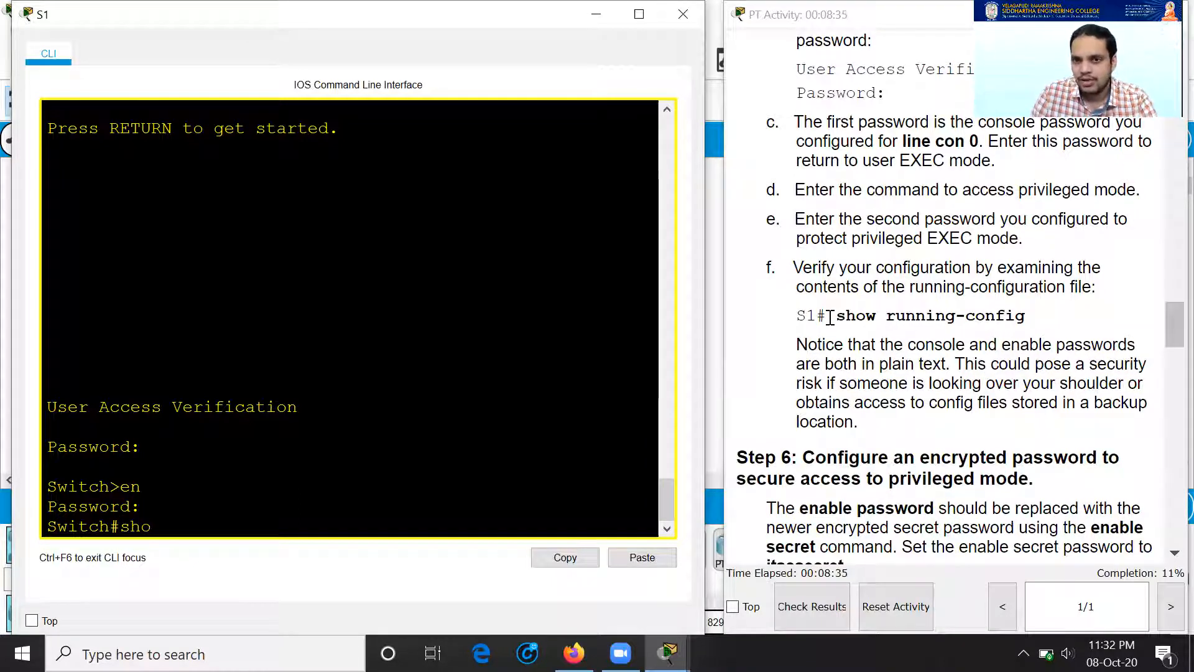
{"action": "left_click_drag", "start_coordinate": [827, 316], "coordinate": [1032, 318]}
{"action": "left_click", "coordinate": [1014, 348]}
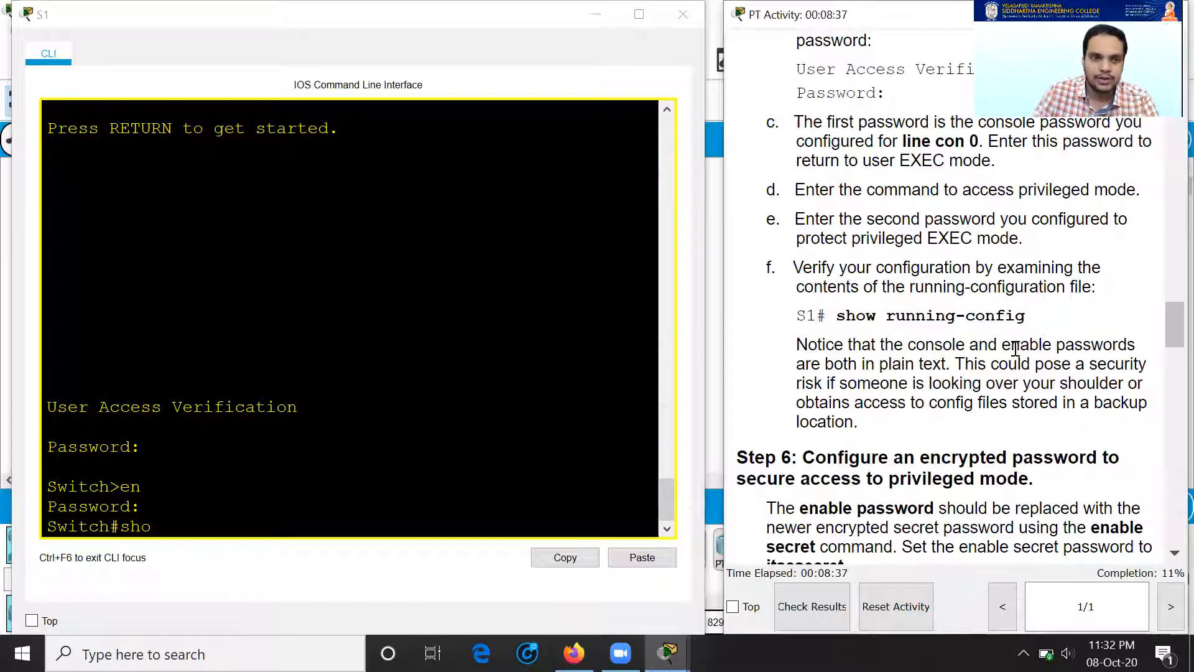
{"action": "left_click", "coordinate": [172, 556]}
{"action": "type", "text": "w"}
{"action": "type", "text": " runn"}
{"action": "key", "text": "Tab"}
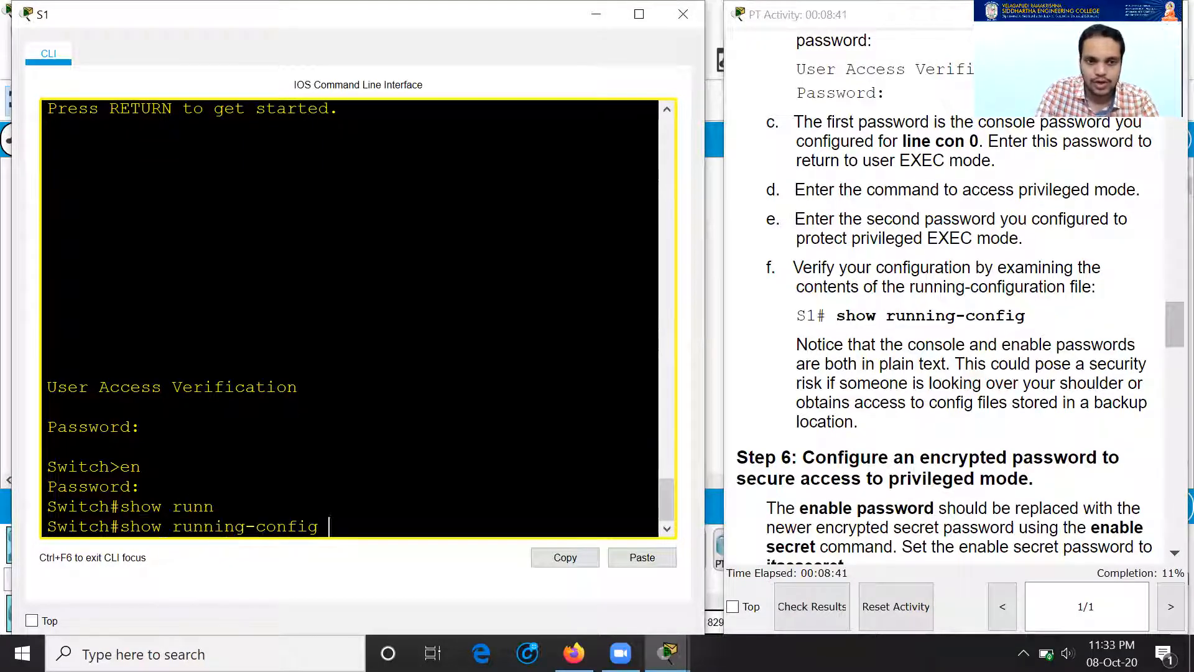
{"action": "key", "text": "Return"}
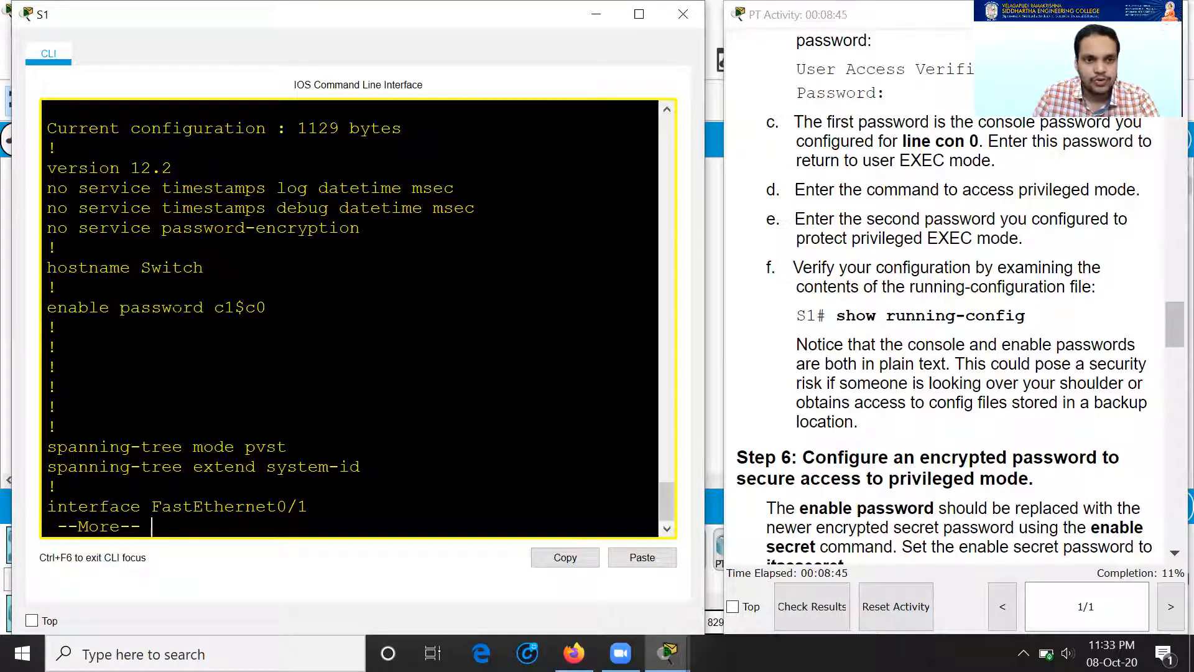
Step: Point out the plain-text enable and console passwords and the Step 6 encryption heading
{"action": "left_click_drag", "start_coordinate": [214, 307], "coordinate": [262, 307]}
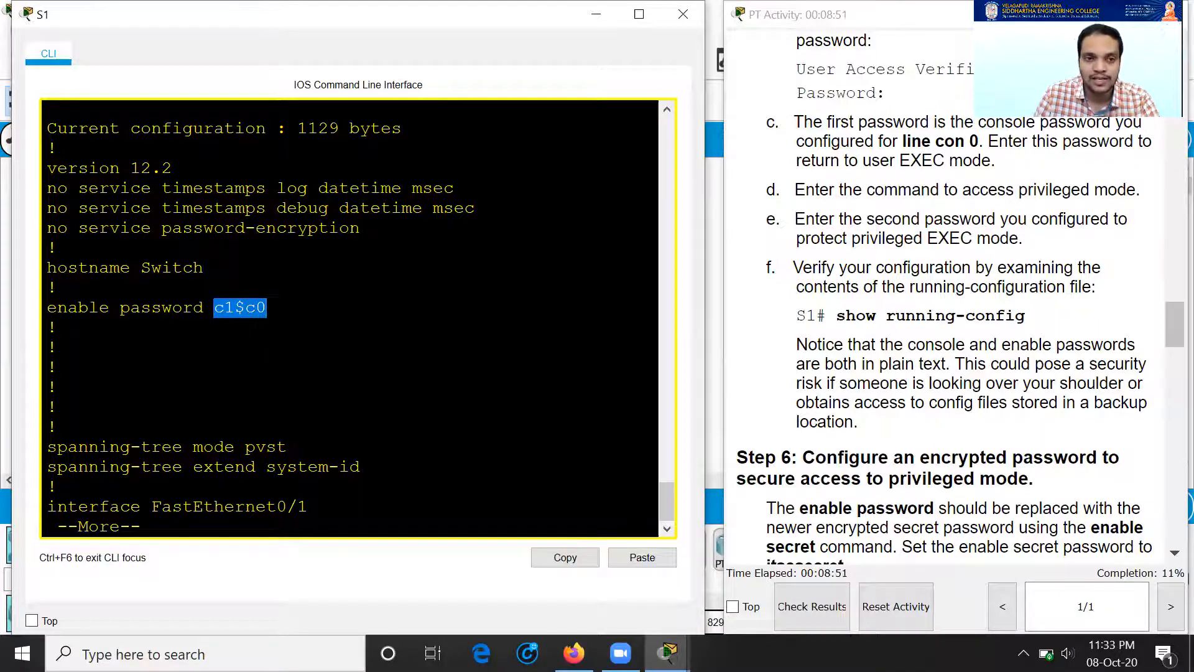
{"action": "key", "text": "space"}
{"action": "key", "text": "space"}
{"action": "key", "text": "space"}
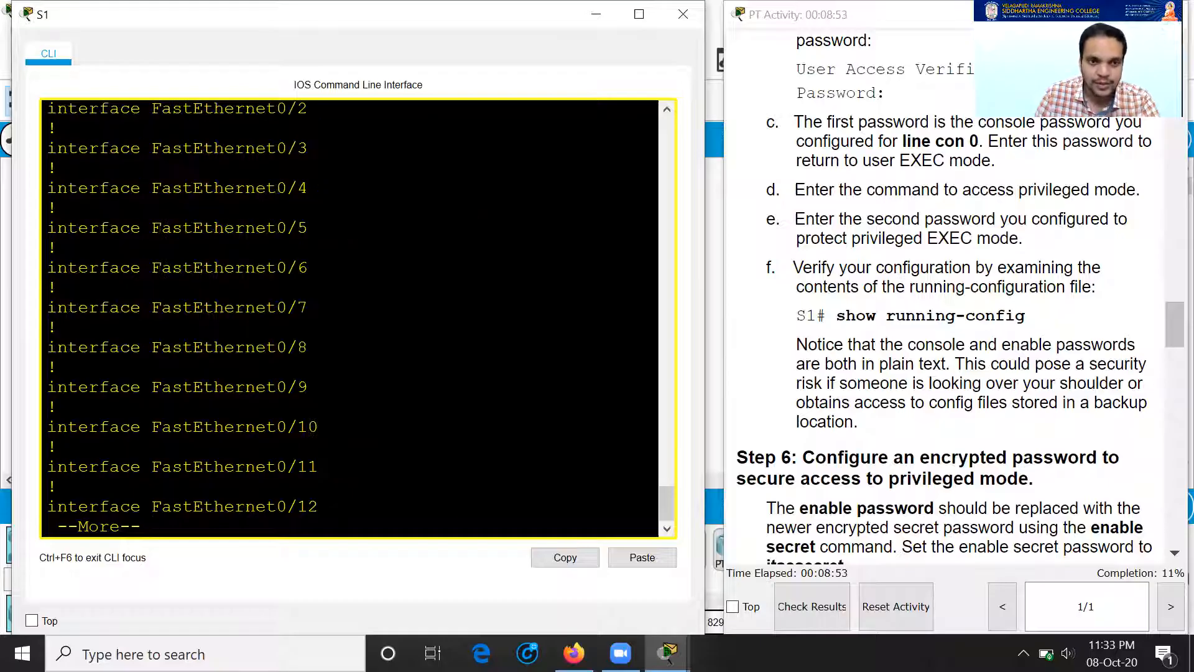
{"action": "left_click_drag", "start_coordinate": [225, 387], "coordinate": [156, 387]}
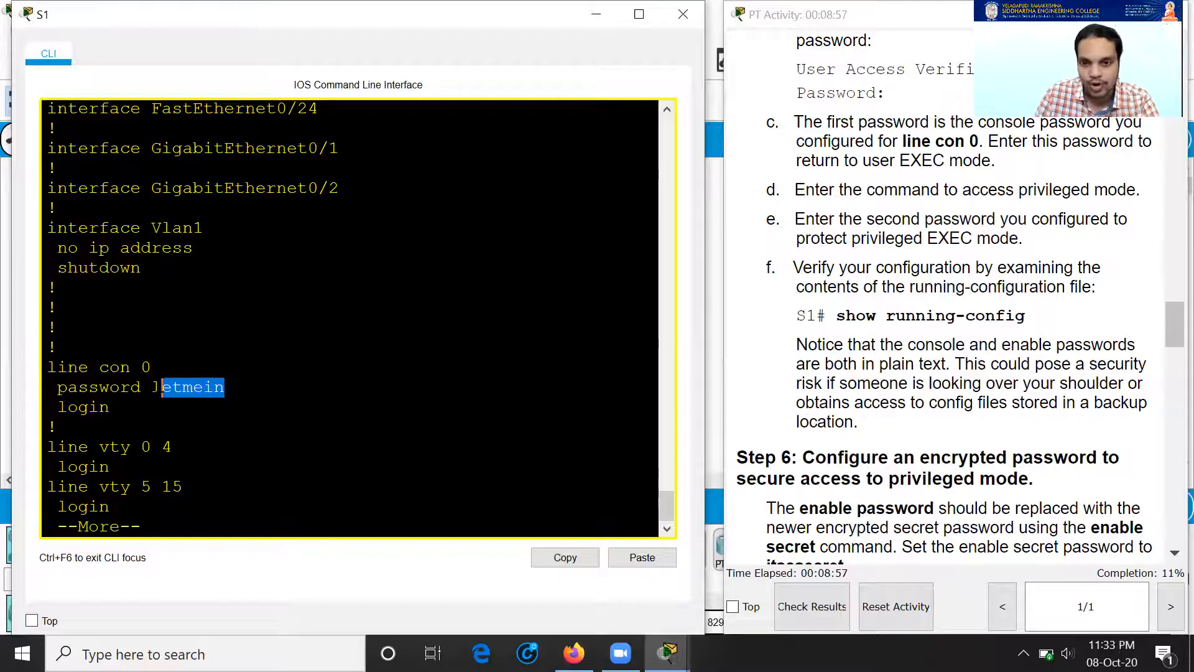
{"action": "scroll", "coordinate": [808, 391], "scroll_direction": "down", "scroll_amount": 1}
{"action": "left_click", "coordinate": [891, 408]}
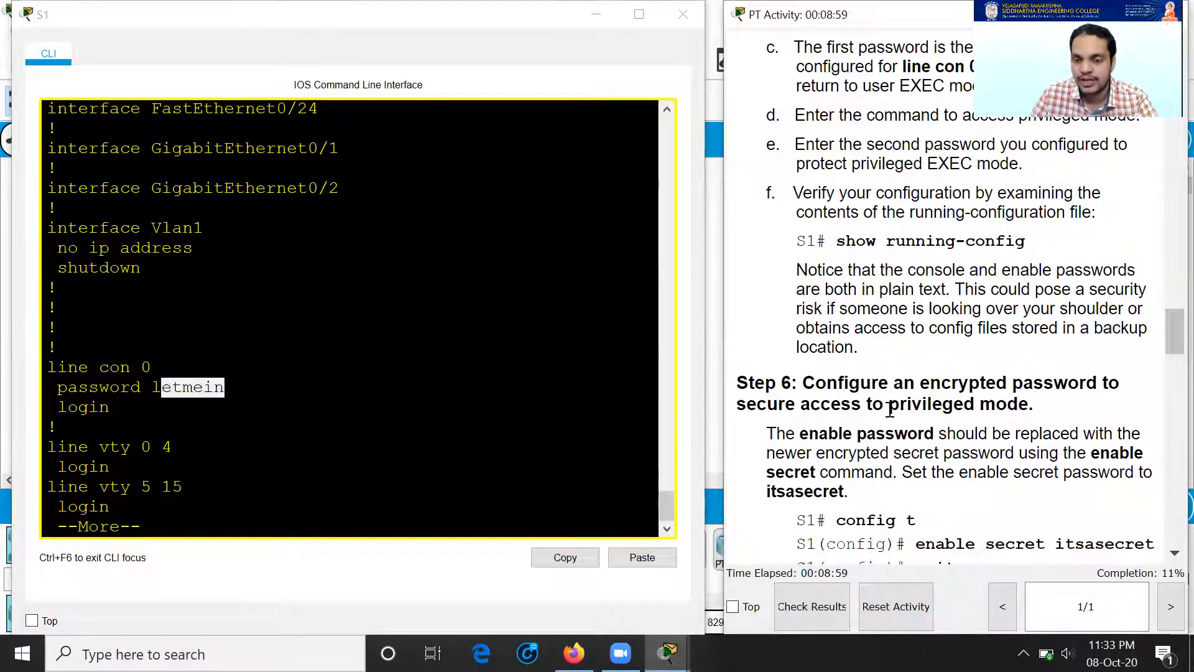
{"action": "left_click_drag", "start_coordinate": [806, 382], "coordinate": [1040, 403]}
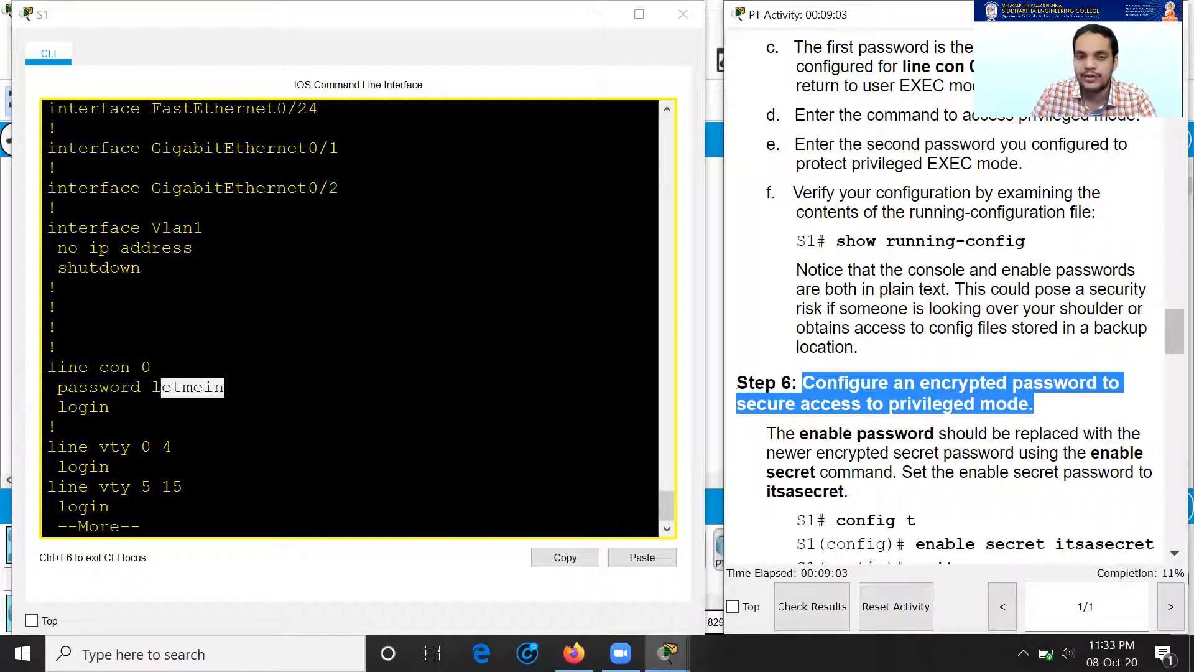
{"action": "left_click", "coordinate": [109, 503]}
{"action": "key", "text": "Return"}
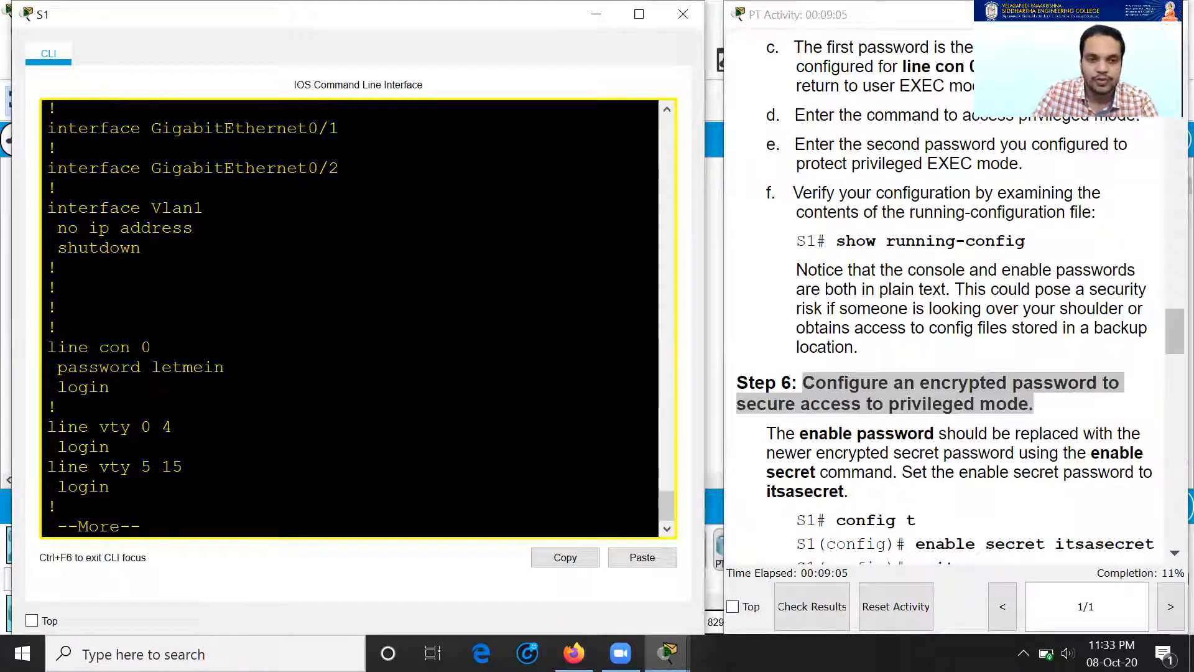
Step: Finish the configuration listing and enter global configuration mode
{"action": "key", "text": "Return"}
{"action": "type", "text": "conf t"}
{"action": "key", "text": "Return"}
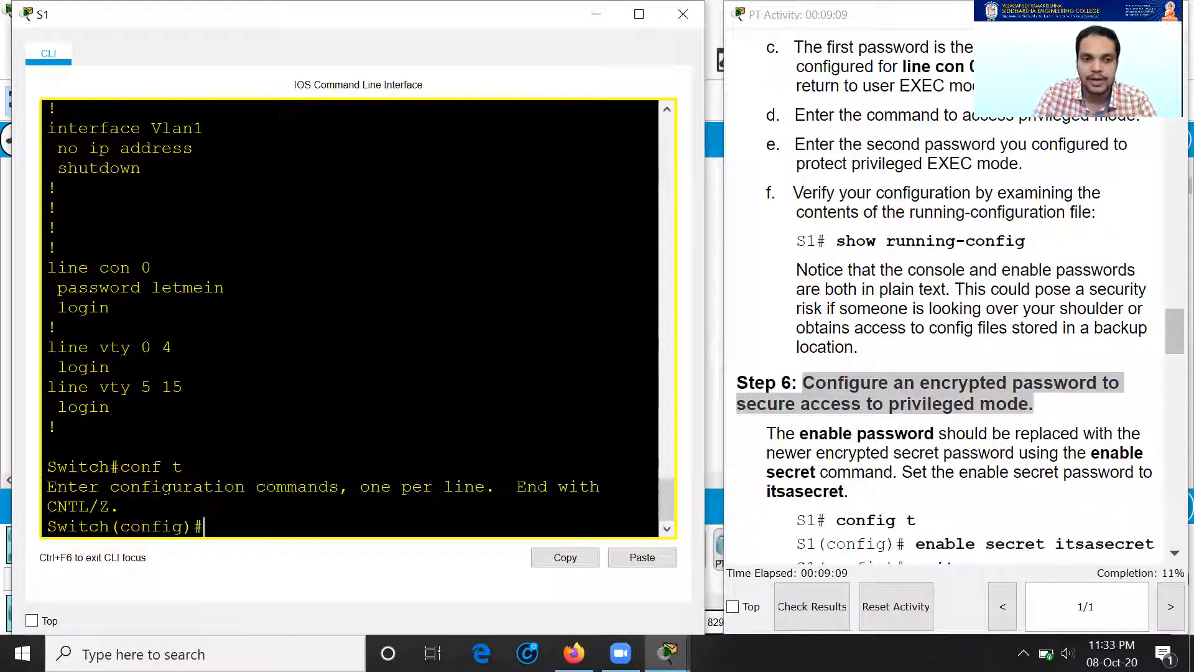
{"action": "scroll", "coordinate": [922, 382], "scroll_direction": "down", "scroll_amount": 2}
{"action": "scroll", "coordinate": [936, 300], "scroll_direction": "up", "scroll_amount": 1}
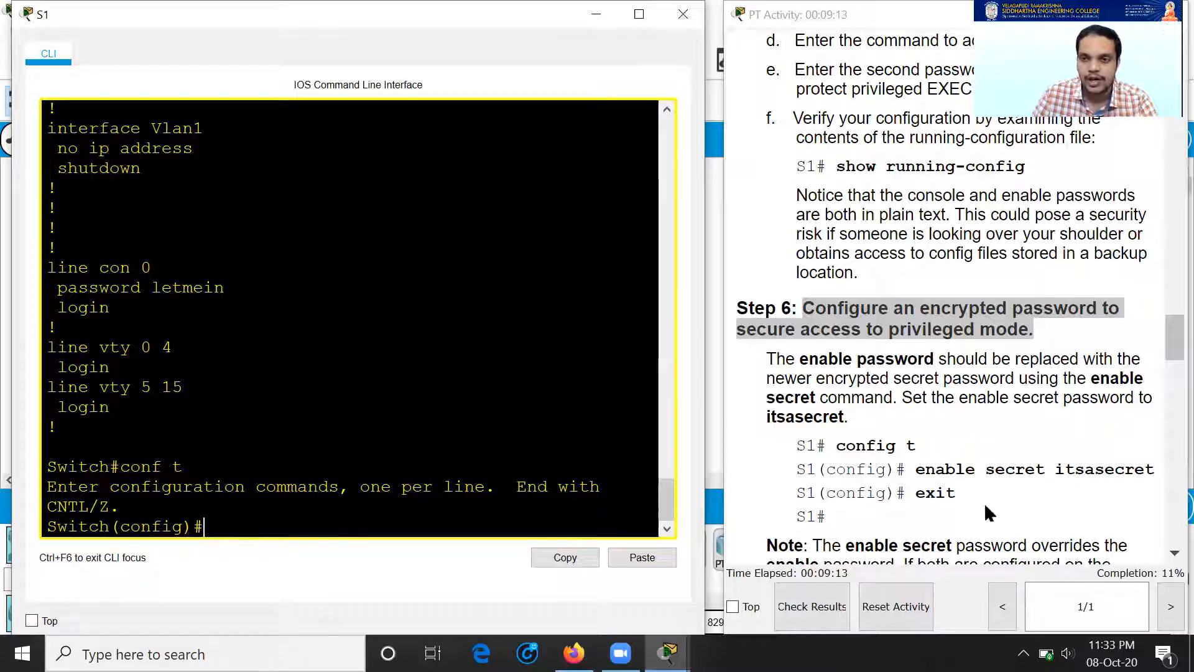
{"action": "scroll", "coordinate": [985, 508], "scroll_direction": "down", "scroll_amount": 1}
Step: Configure S1's enable secret with the lab's secret password and return to Switch#
{"action": "type", "text": "enable secret"}
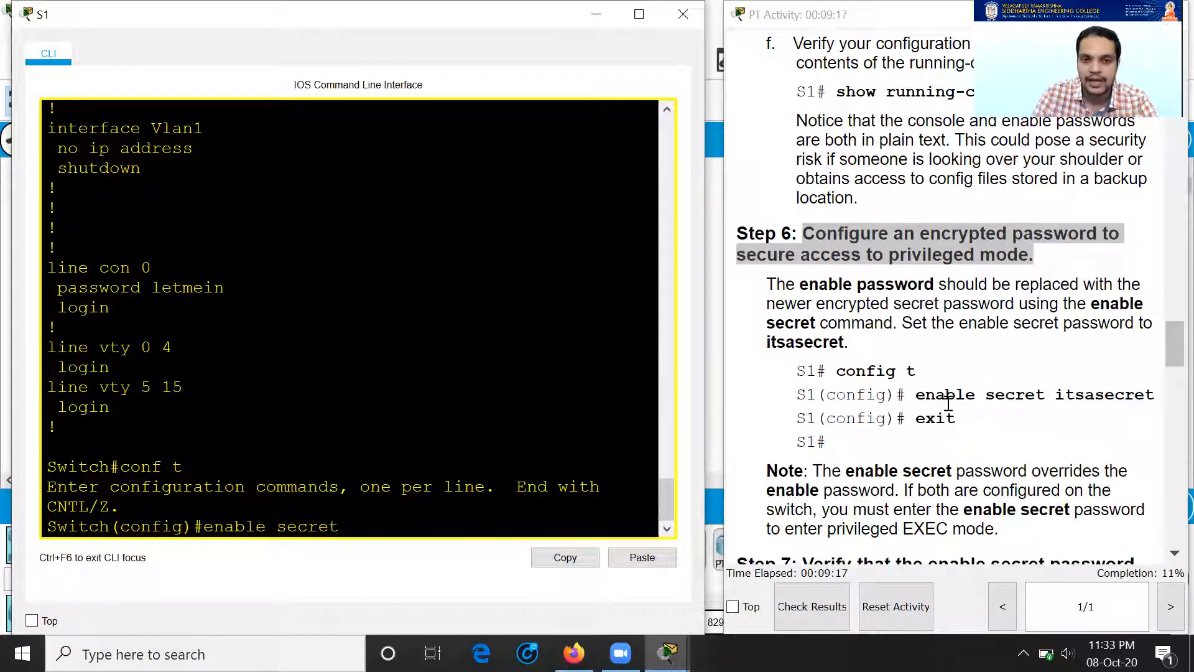
{"action": "type", "text": " it"}
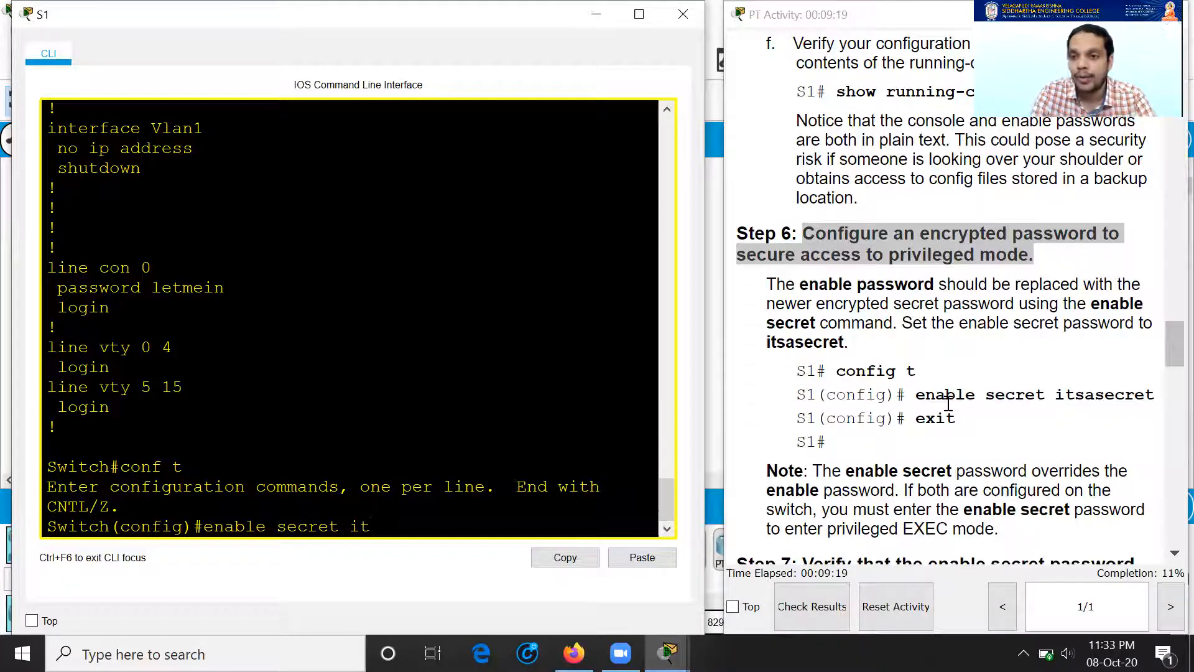
{"action": "type", "text": "sasecret"}
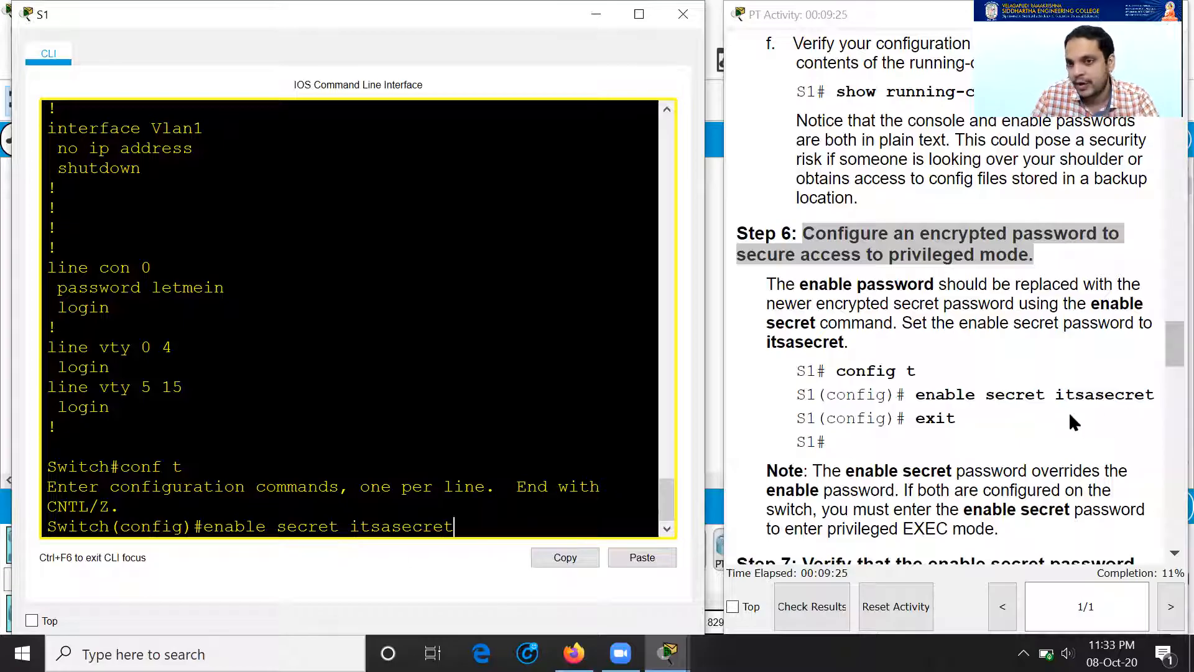
{"action": "left_click_drag", "start_coordinate": [1056, 395], "coordinate": [1155, 398]}
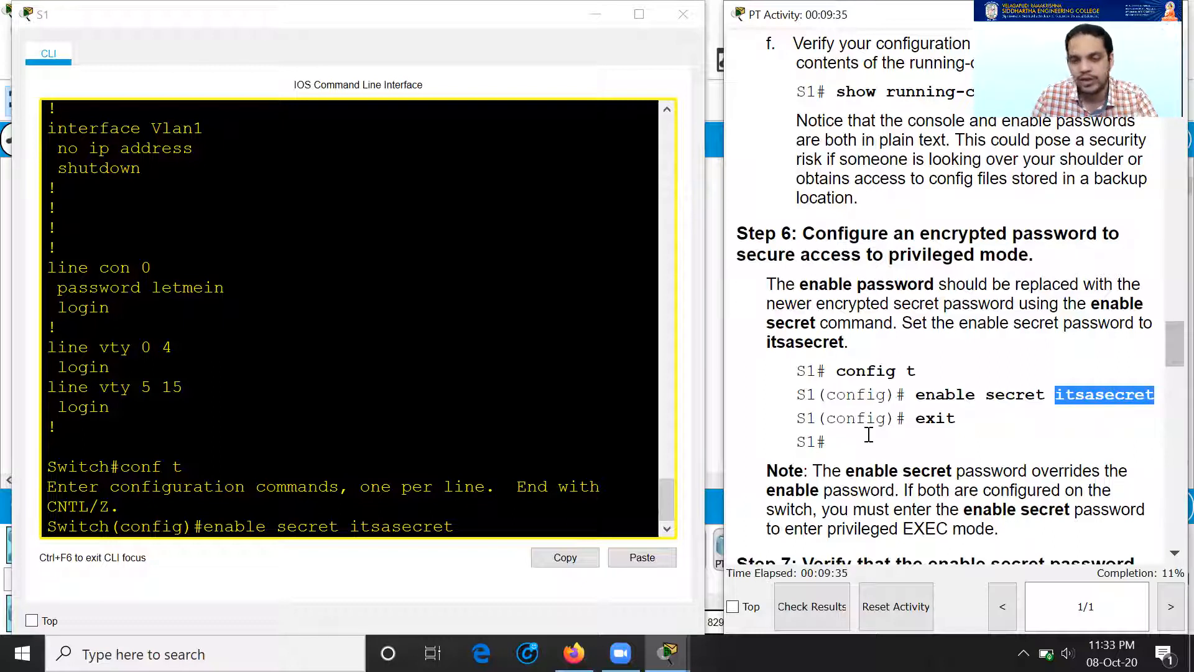
{"action": "left_click", "coordinate": [482, 526]}
{"action": "key", "text": "Return"}
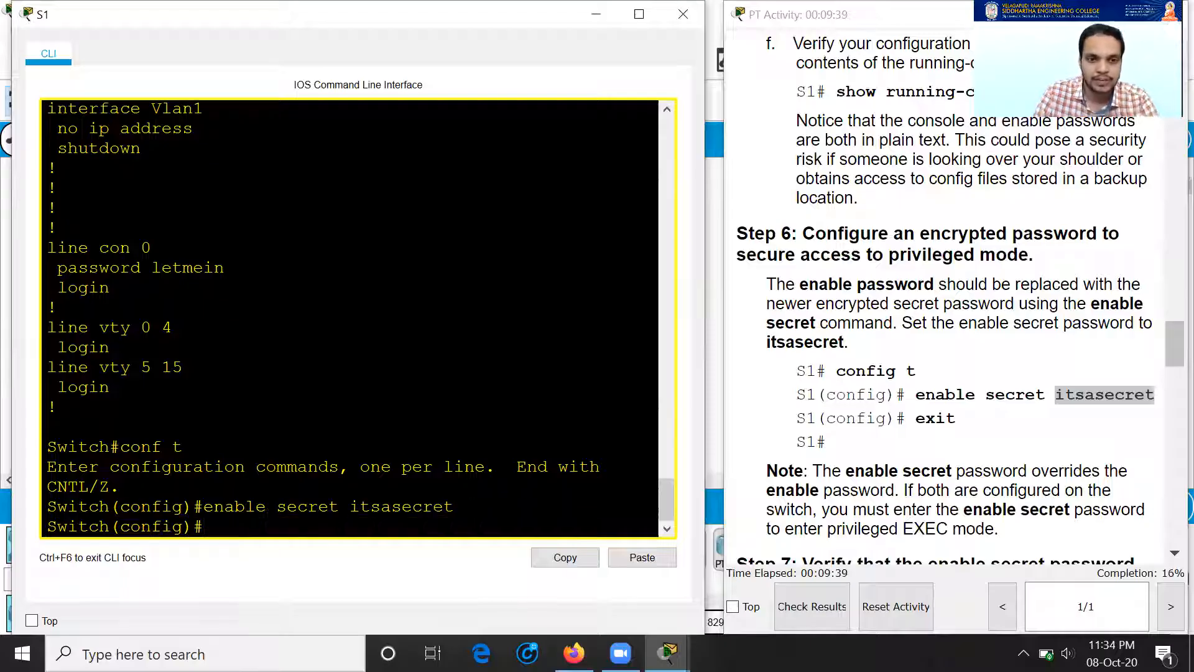
{"action": "type", "text": "exit"}
{"action": "key", "text": "Return"}
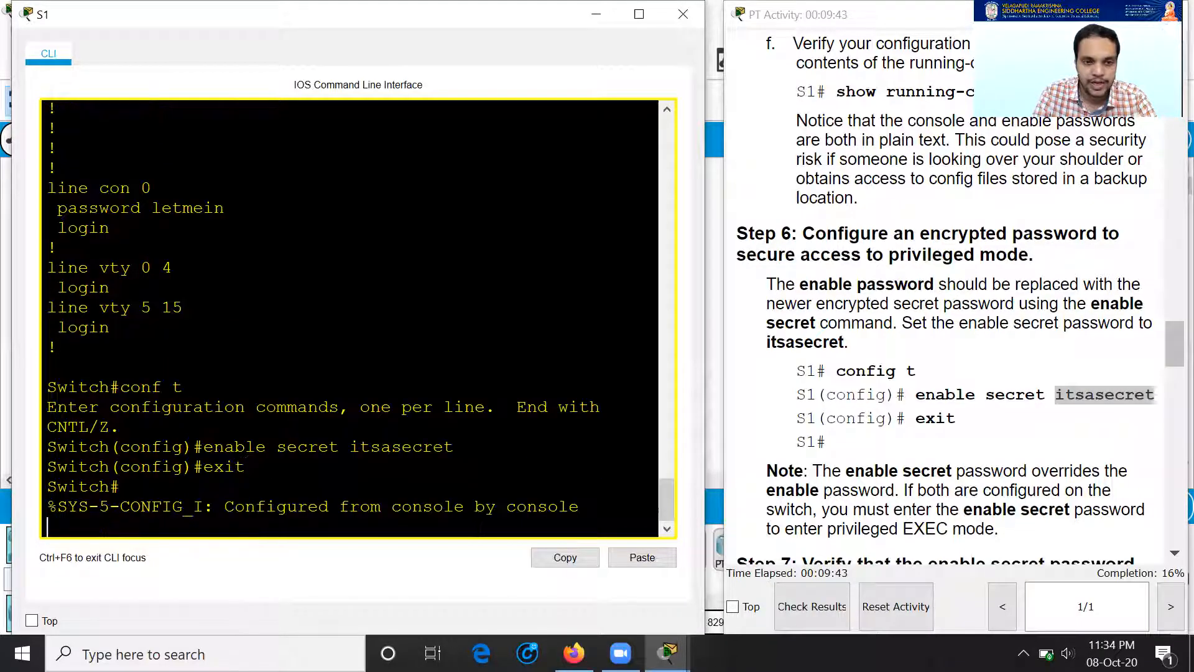
{"action": "key", "text": "Return"}
Step: Show S1's updated running configuration using sh run with Tab completion
{"action": "type", "text": "sh"}
{"action": "key", "text": "Tab"}
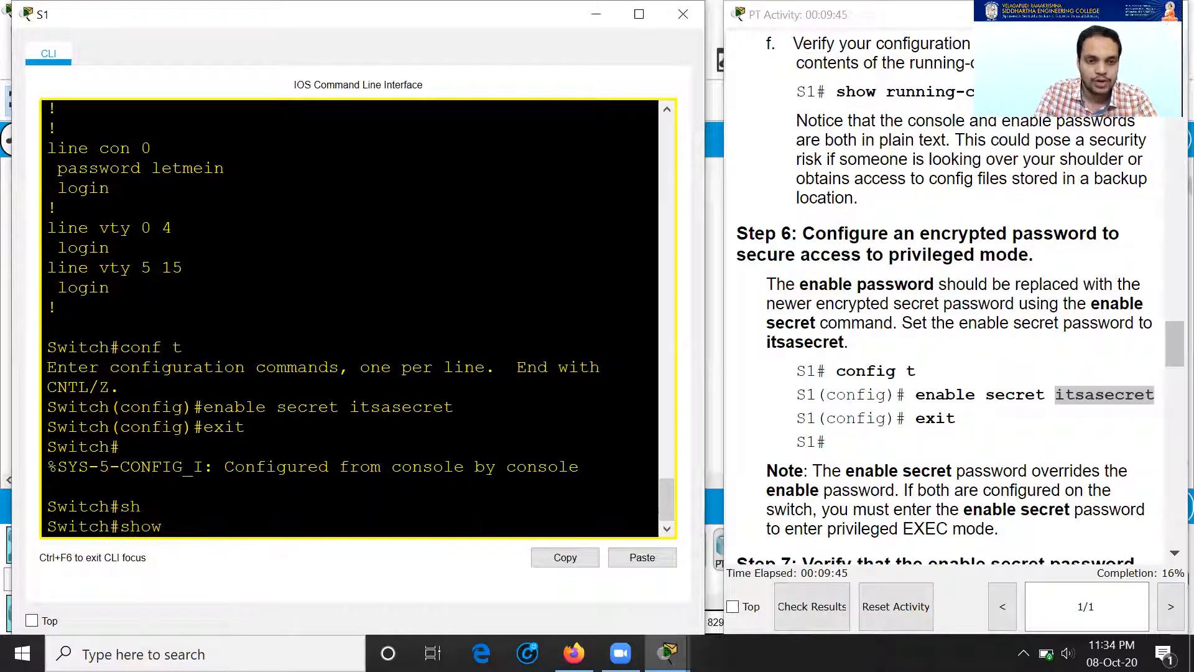
{"action": "type", "text": "run"}
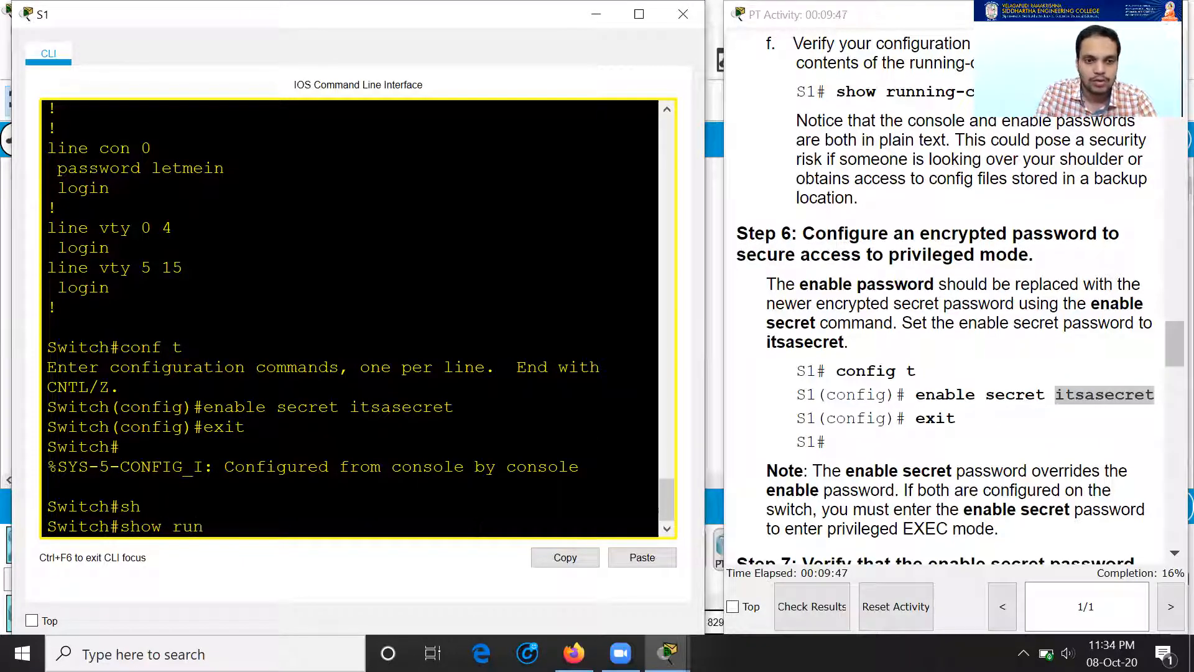
{"action": "key", "text": "Tab"}
{"action": "key", "text": "Return"}
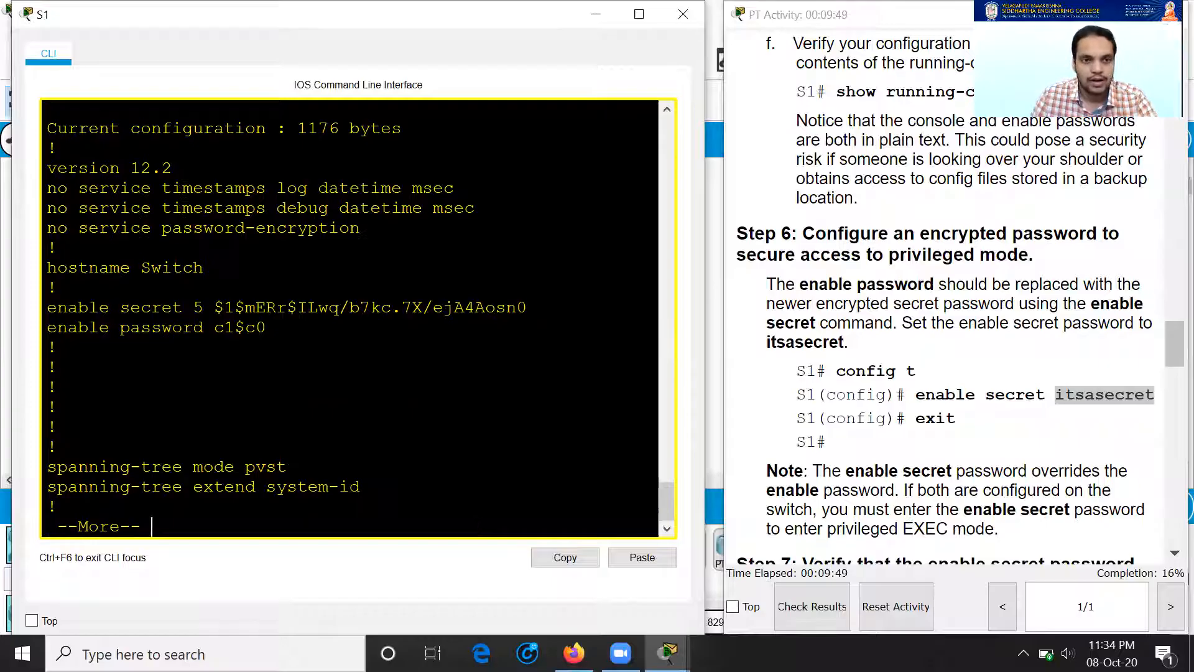
Step: Compare the type 5 hashed enable secret with the still plain-text enable and console passwords
{"action": "left_click_drag", "start_coordinate": [193, 307], "coordinate": [528, 307]}
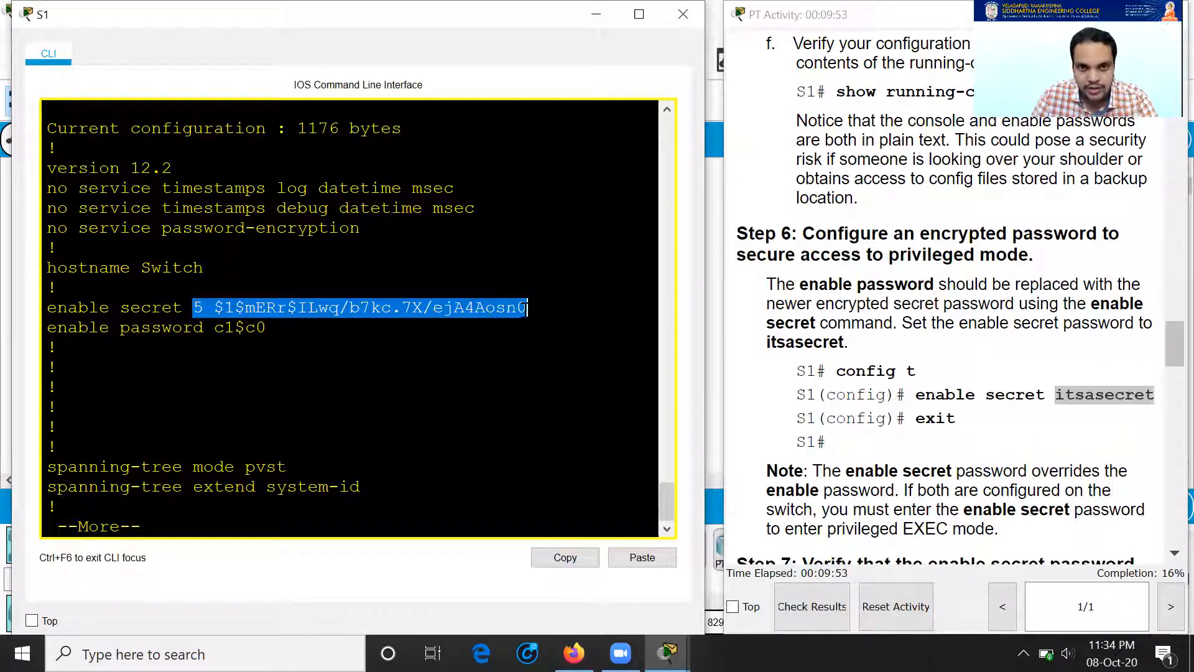
{"action": "left_click_drag", "start_coordinate": [267, 327], "coordinate": [172, 327]}
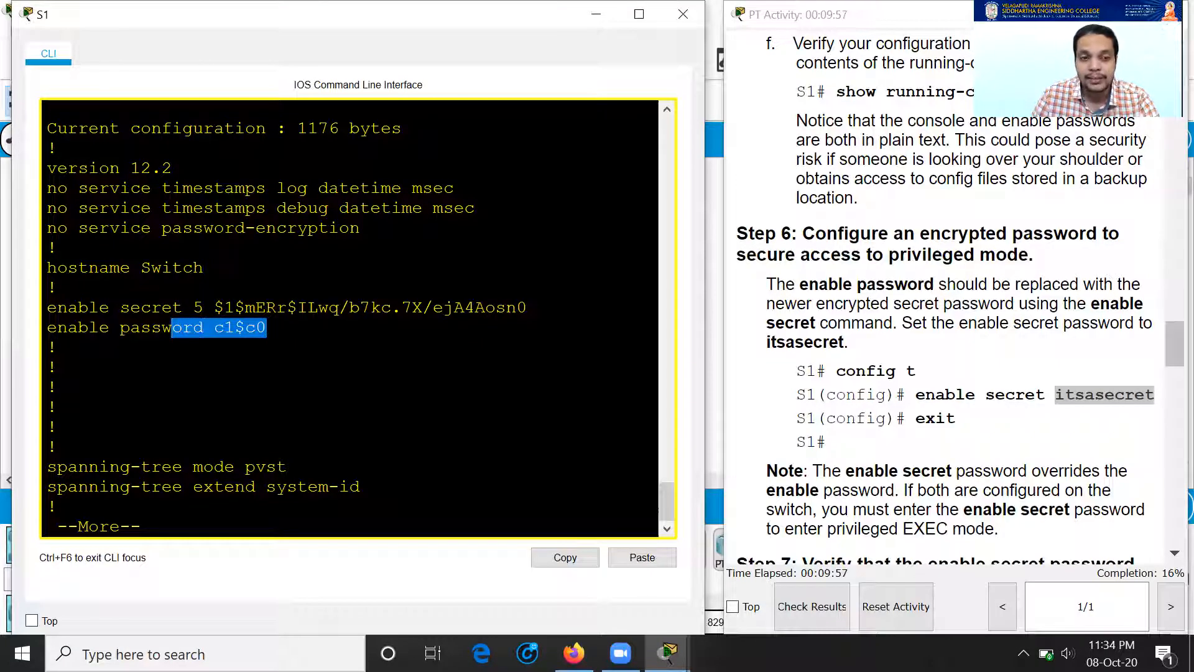
{"action": "left_click_drag", "start_coordinate": [109, 327], "coordinate": [267, 327]}
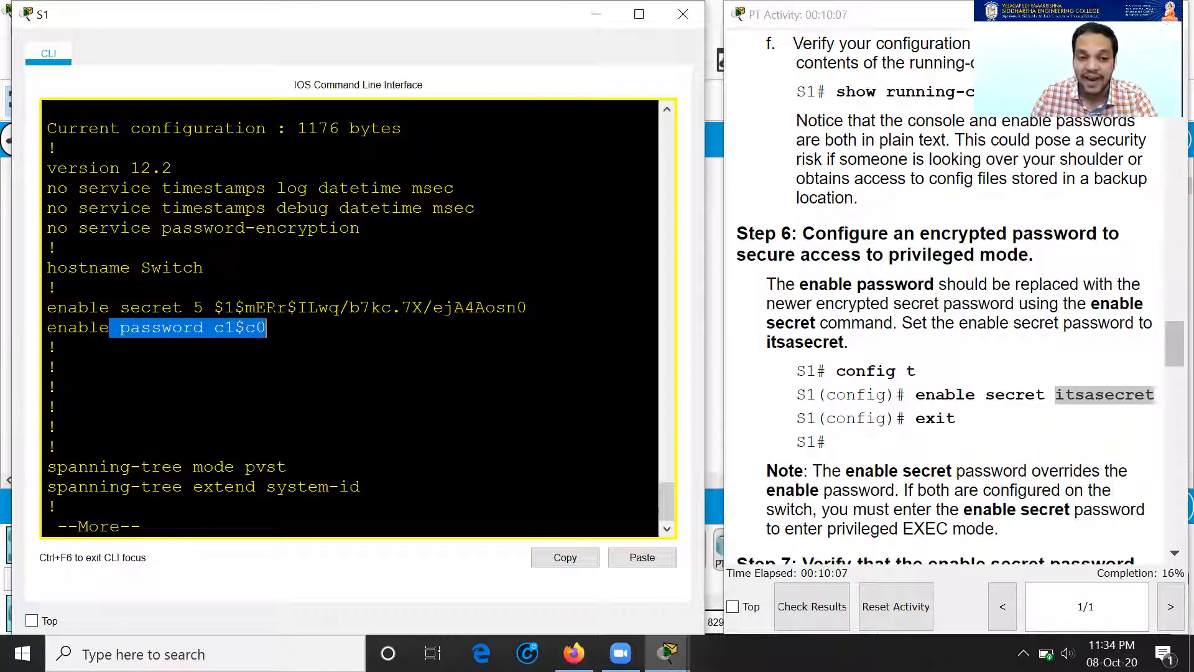
{"action": "key", "text": "space"}
{"action": "key", "text": "space"}
{"action": "key", "text": "space"}
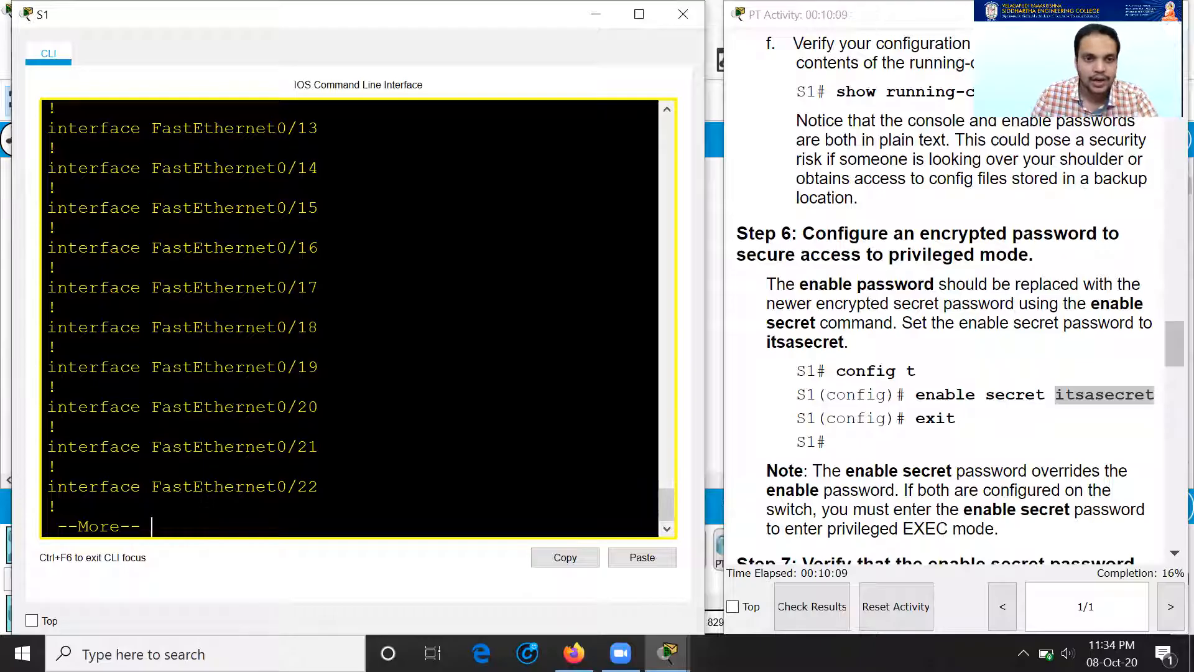
{"action": "left_click_drag", "start_coordinate": [154, 407], "coordinate": [225, 407]}
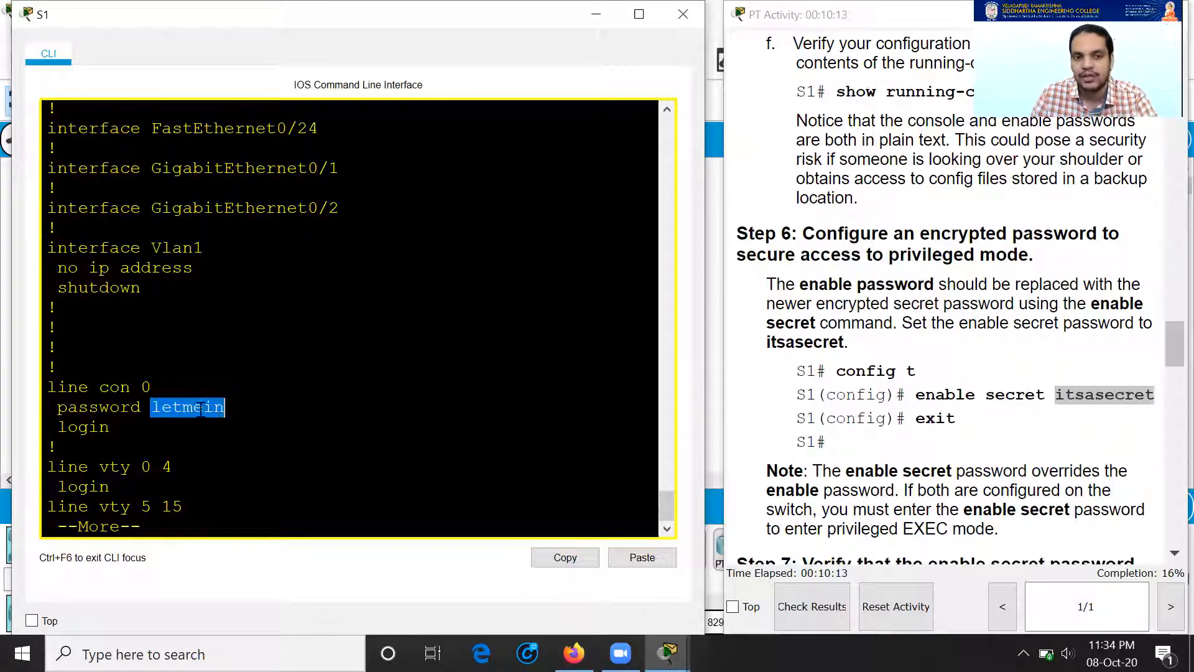
{"action": "scroll", "coordinate": [987, 405], "scroll_direction": "down", "scroll_amount": 2}
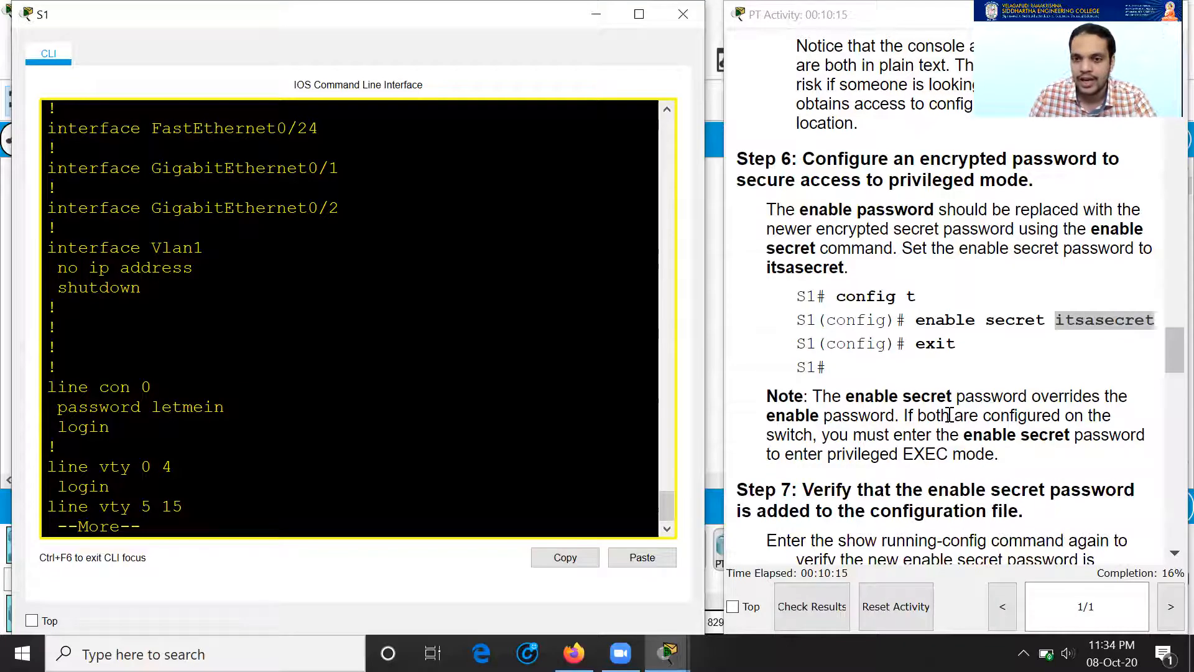
{"action": "scroll", "coordinate": [949, 415], "scroll_direction": "down", "scroll_amount": 6}
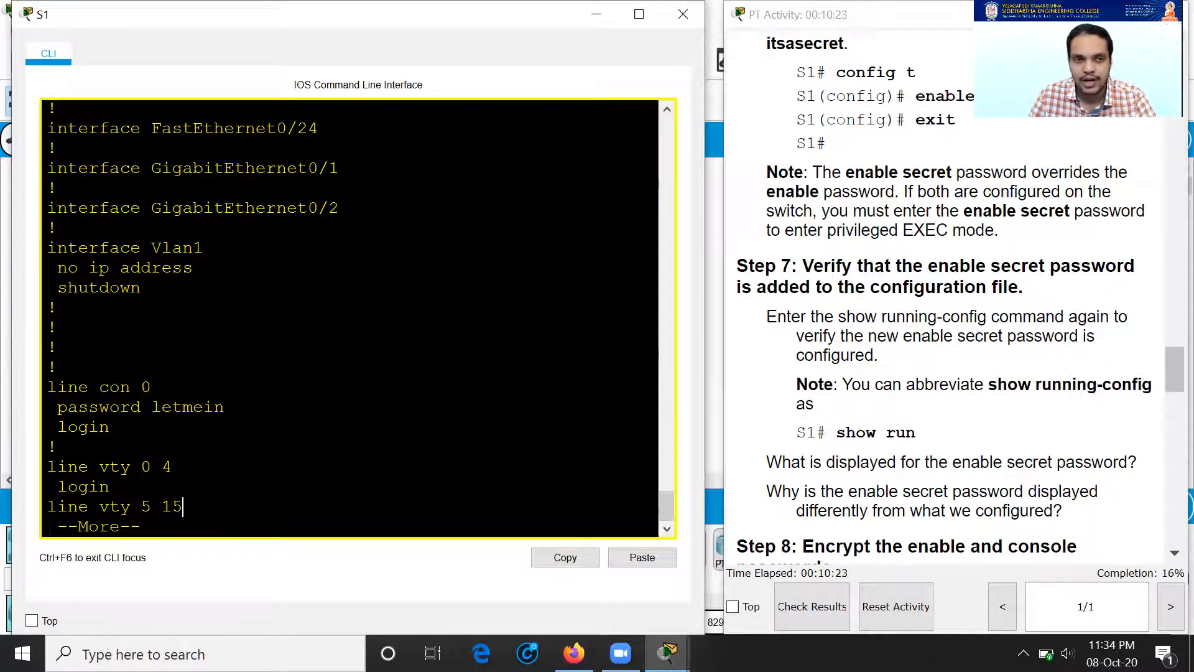
{"action": "scroll", "coordinate": [348, 317], "scroll_direction": "up", "scroll_amount": 15}
{"action": "scroll", "coordinate": [349, 317], "scroll_direction": "up", "scroll_amount": 6}
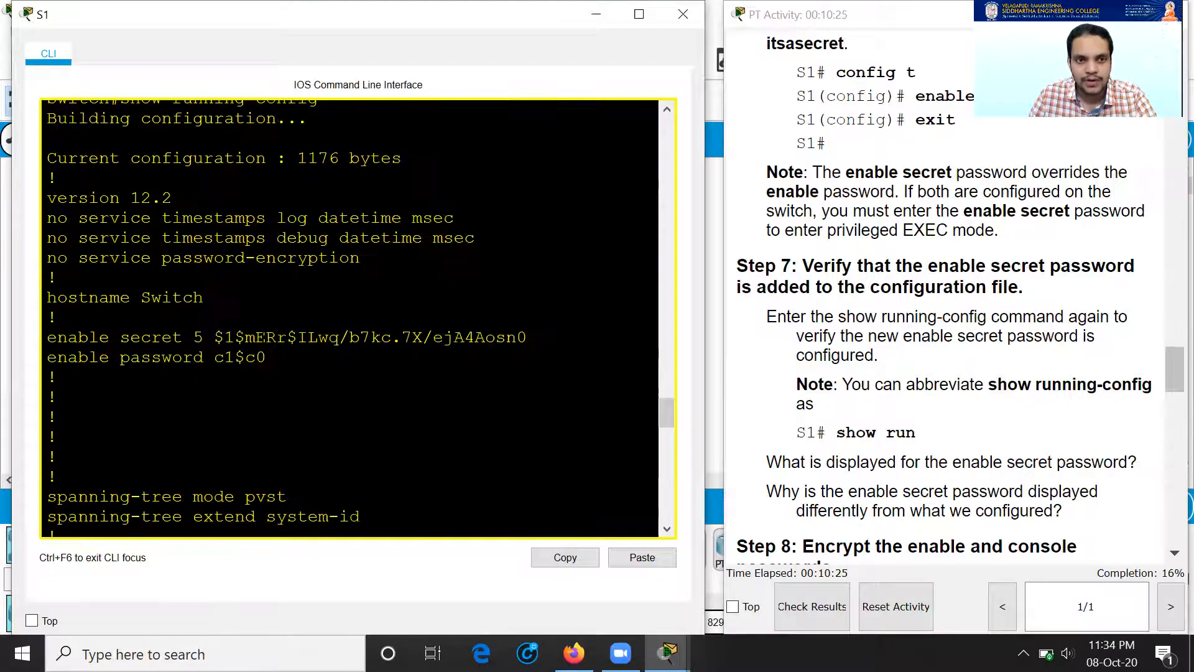
{"action": "scroll", "coordinate": [349, 318], "scroll_direction": "down", "scroll_amount": 1}
{"action": "left_click_drag", "start_coordinate": [194, 411], "coordinate": [516, 411]}
{"action": "left_click_drag", "start_coordinate": [233, 416], "coordinate": [507, 412]}
{"action": "scroll", "coordinate": [1082, 348], "scroll_direction": "up", "scroll_amount": 2}
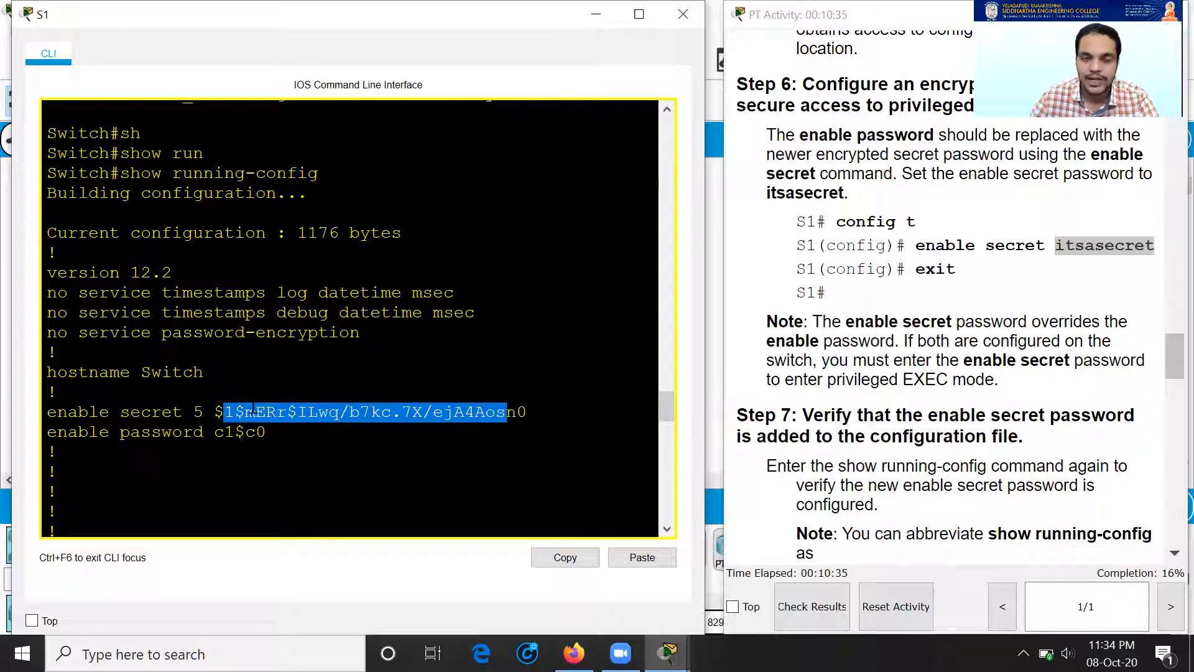
{"action": "scroll", "coordinate": [829, 384], "scroll_direction": "down", "scroll_amount": 3}
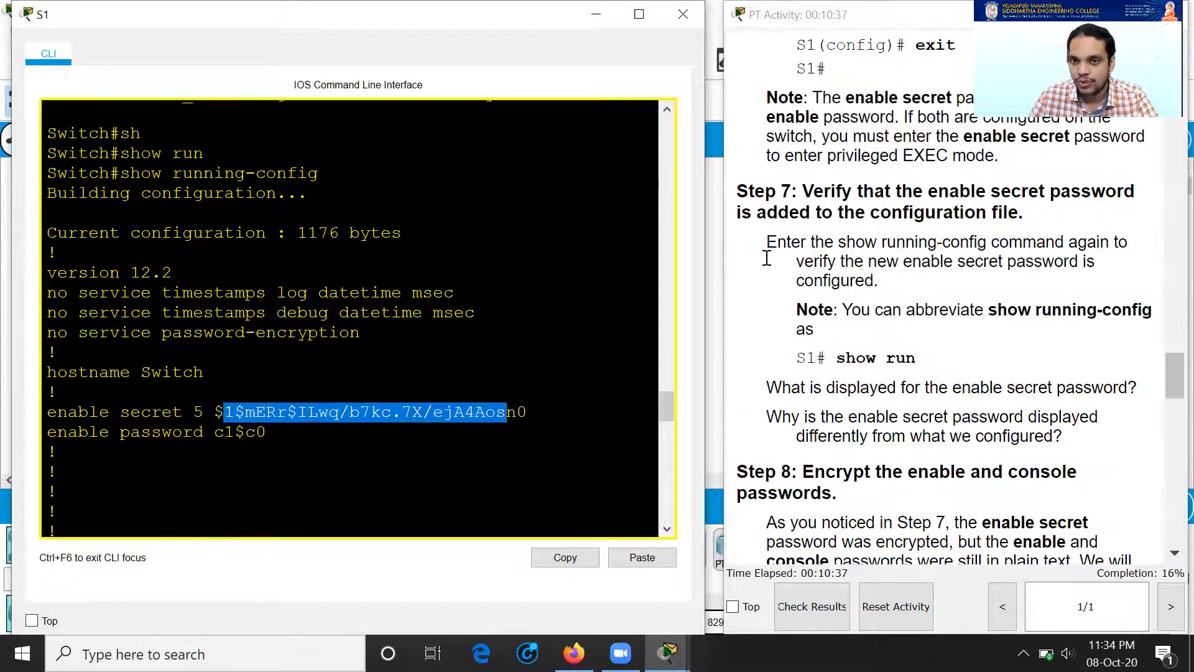
{"action": "scroll", "coordinate": [249, 407], "scroll_direction": "down", "scroll_amount": 3}
{"action": "scroll", "coordinate": [249, 407], "scroll_direction": "down", "scroll_amount": 12}
{"action": "scroll", "coordinate": [816, 342], "scroll_direction": "down", "scroll_amount": 3}
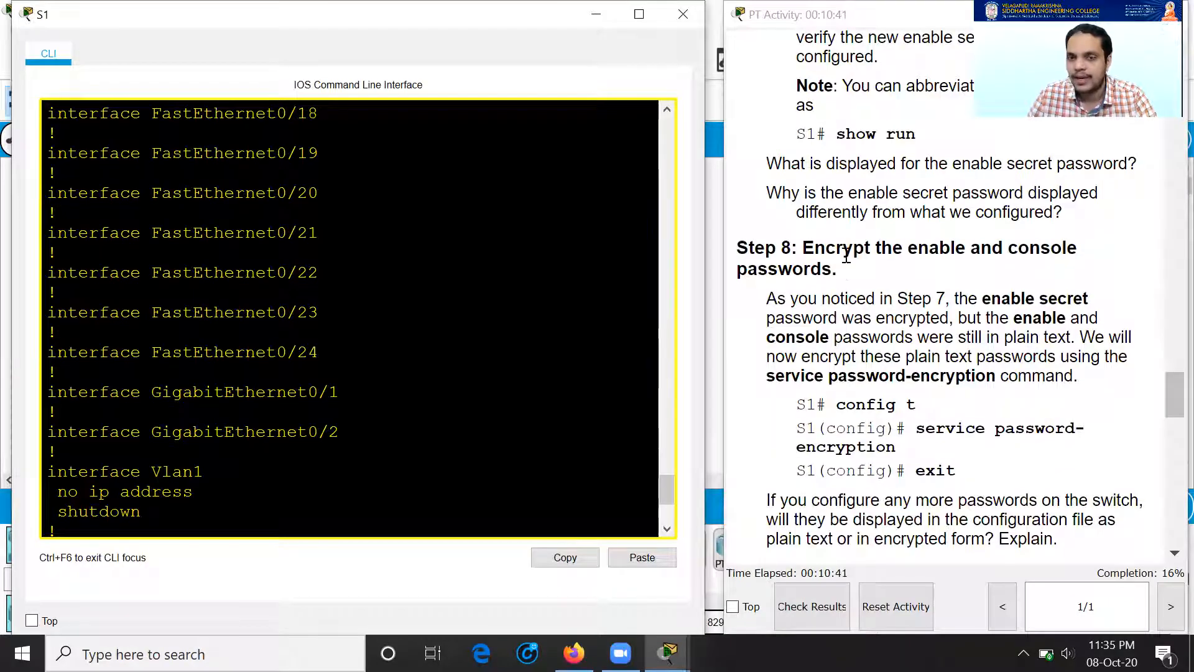
{"action": "left_click_drag", "start_coordinate": [803, 249], "coordinate": [839, 264]}
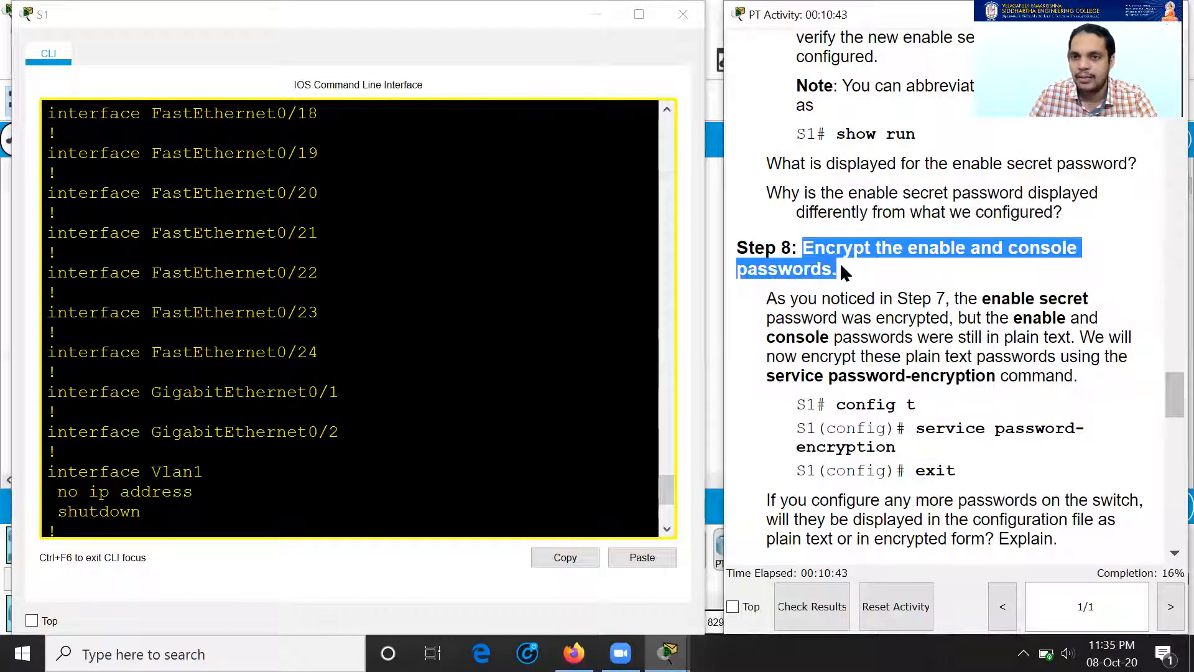
Step: Finish the configuration listing and enter global configuration mode on S1
{"action": "left_click", "coordinate": [160, 520]}
{"action": "key", "text": "space"}
{"action": "key", "text": "space"}
{"action": "type", "text": "s"}
{"action": "key", "text": "BackSpace"}
{"action": "type", "text": "conf t"}
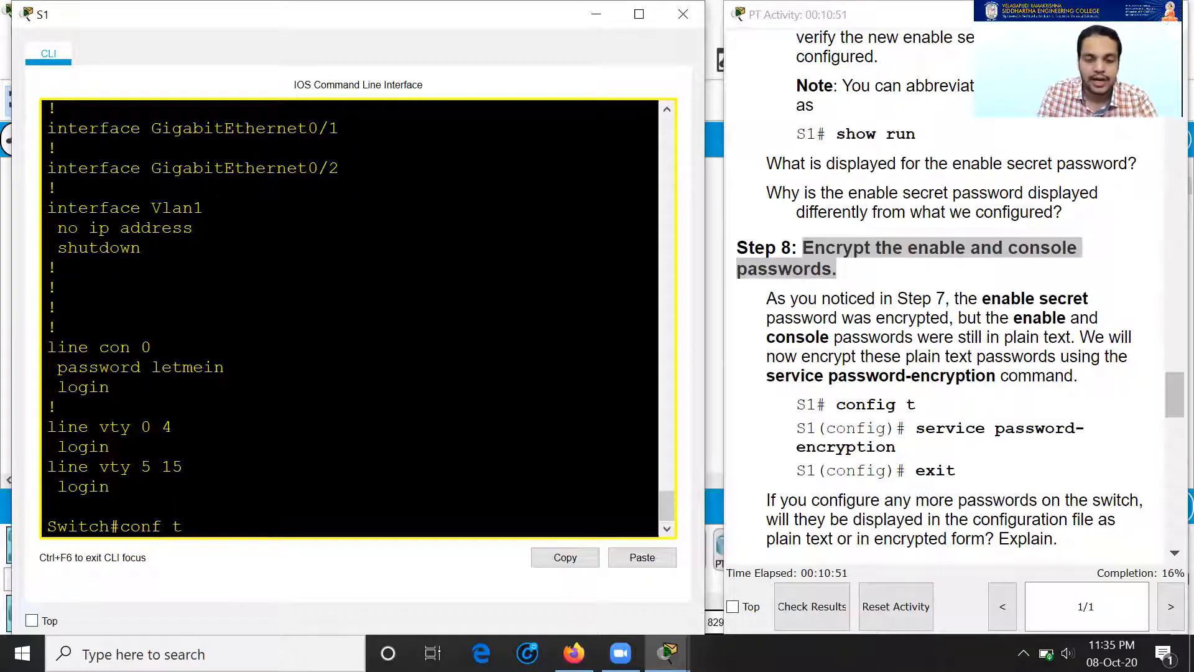
{"action": "key", "text": "Return"}
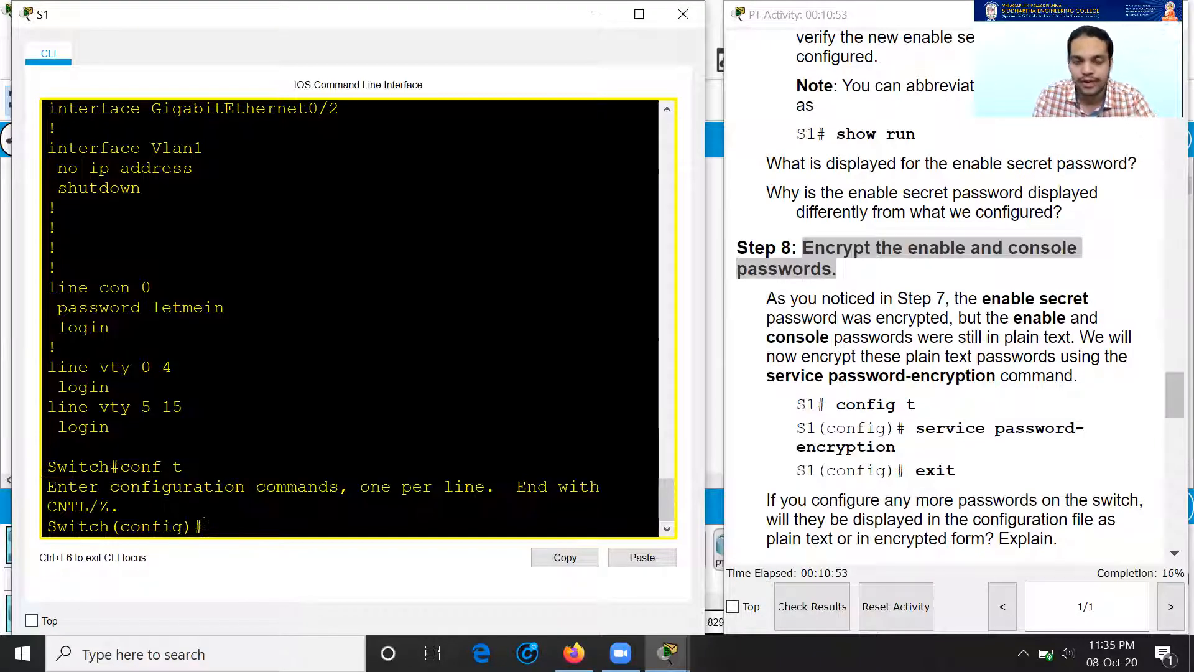
Step: Turn on service password-encryption and exit back to the privileged prompt
{"action": "type", "text": "servi"}
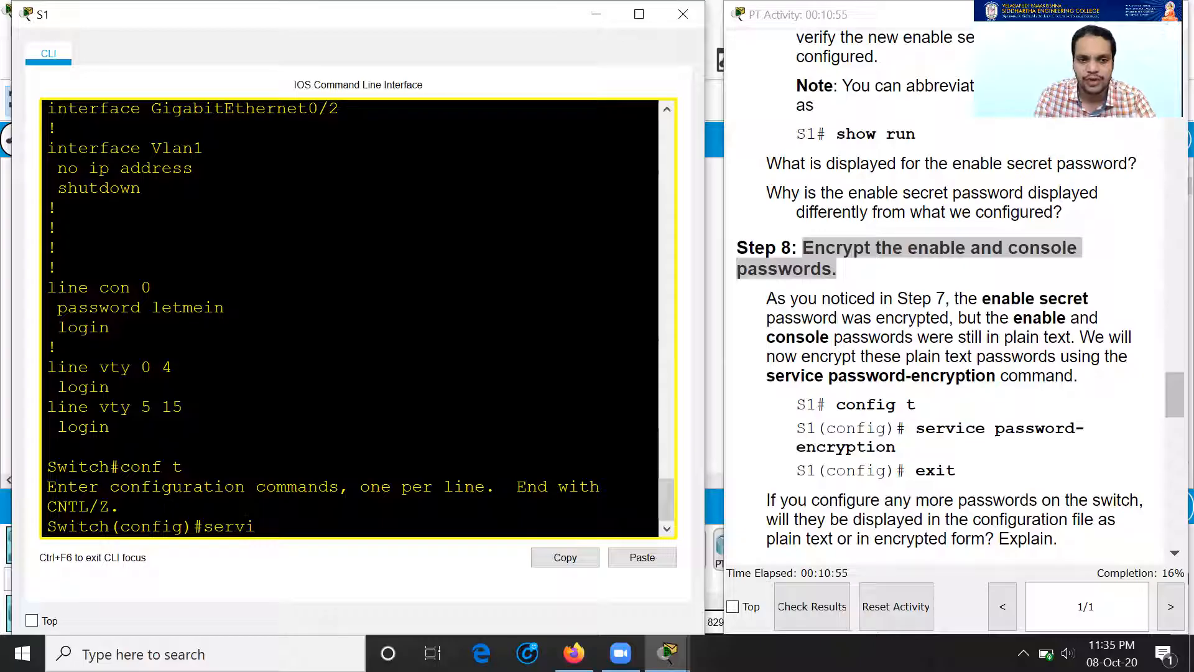
{"action": "key", "text": "Tab"}
{"action": "type", "text": "pass"}
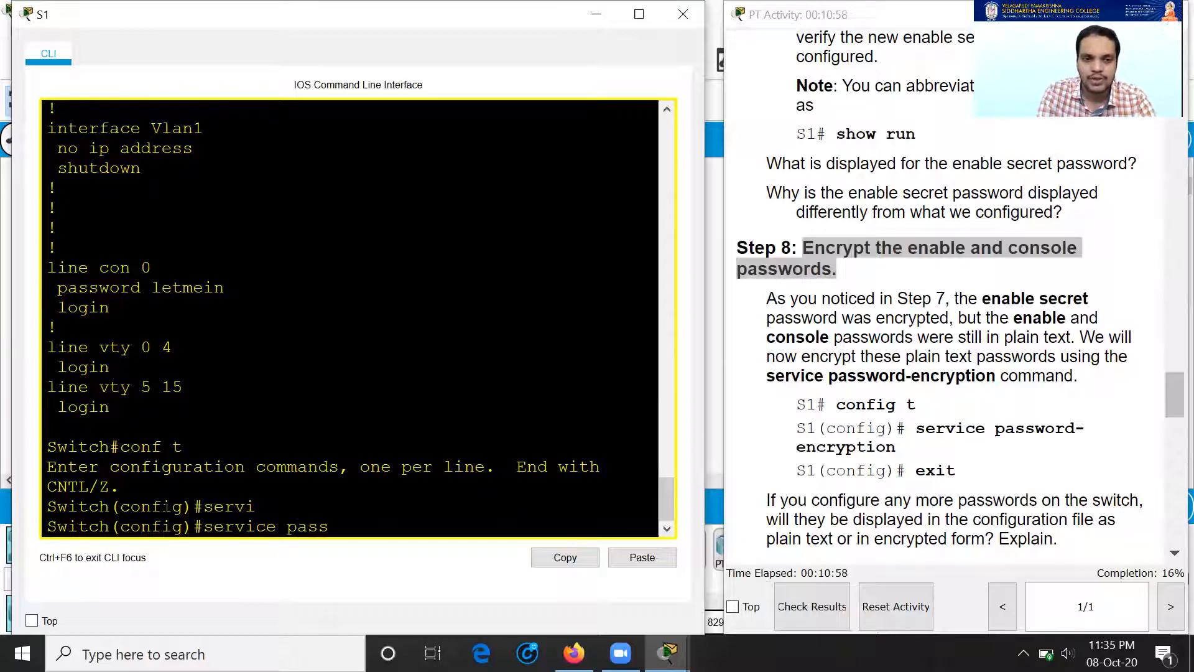
{"action": "key", "text": "Tab"}
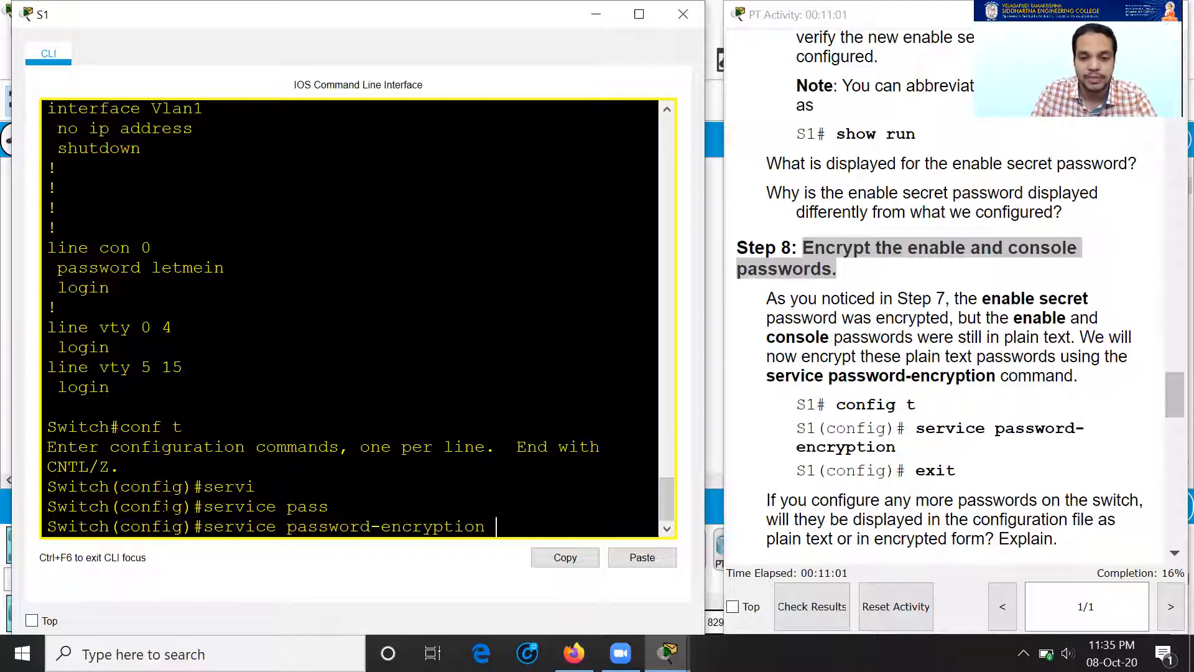
{"action": "key", "text": "Return"}
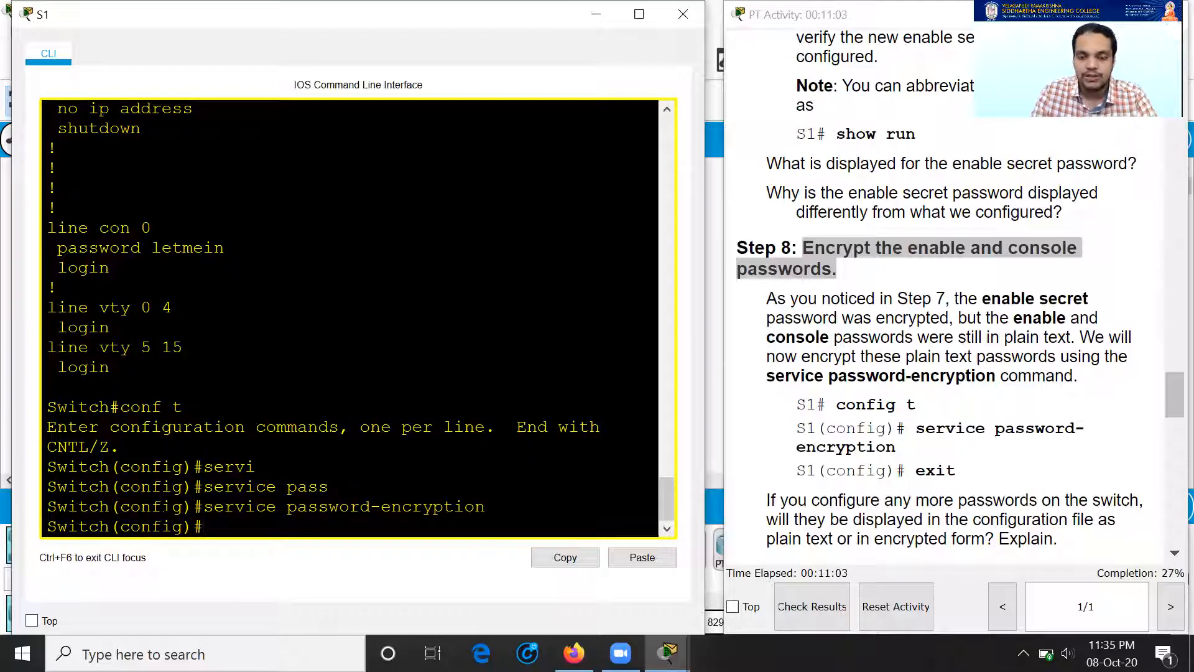
{"action": "type", "text": "exit"}
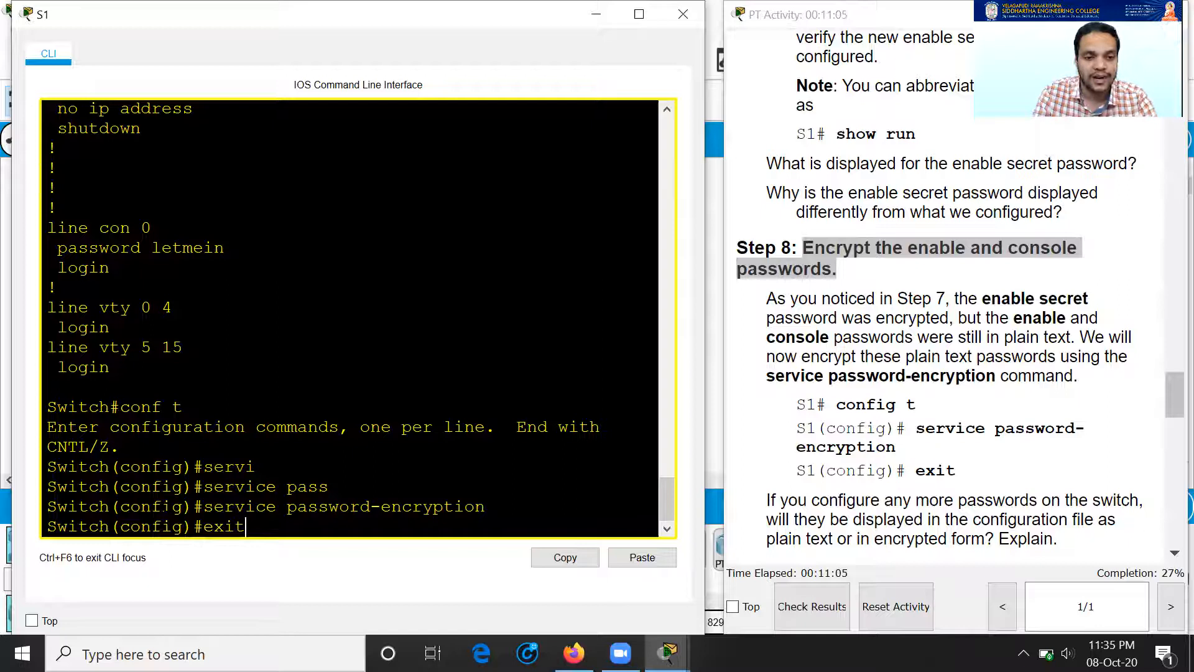
{"action": "key", "text": "Return"}
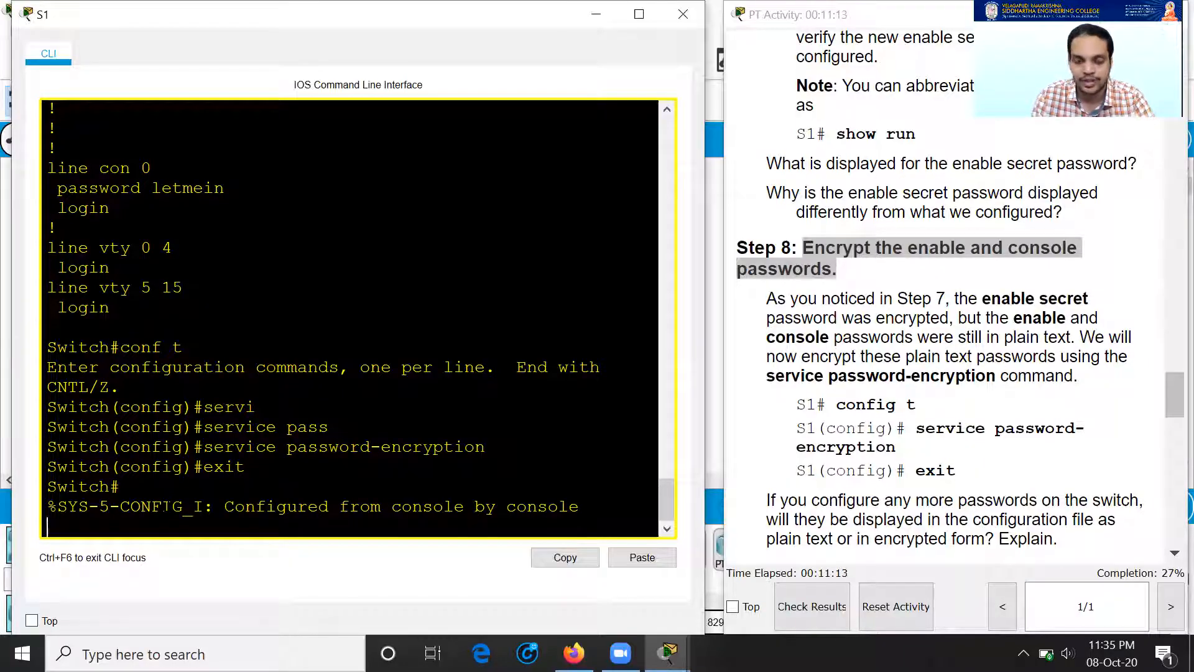
Step: List S1's running configuration with show running-config
{"action": "key", "text": "Return"}
{"action": "type", "text": "show"}
{"action": "type", "text": "nn"}
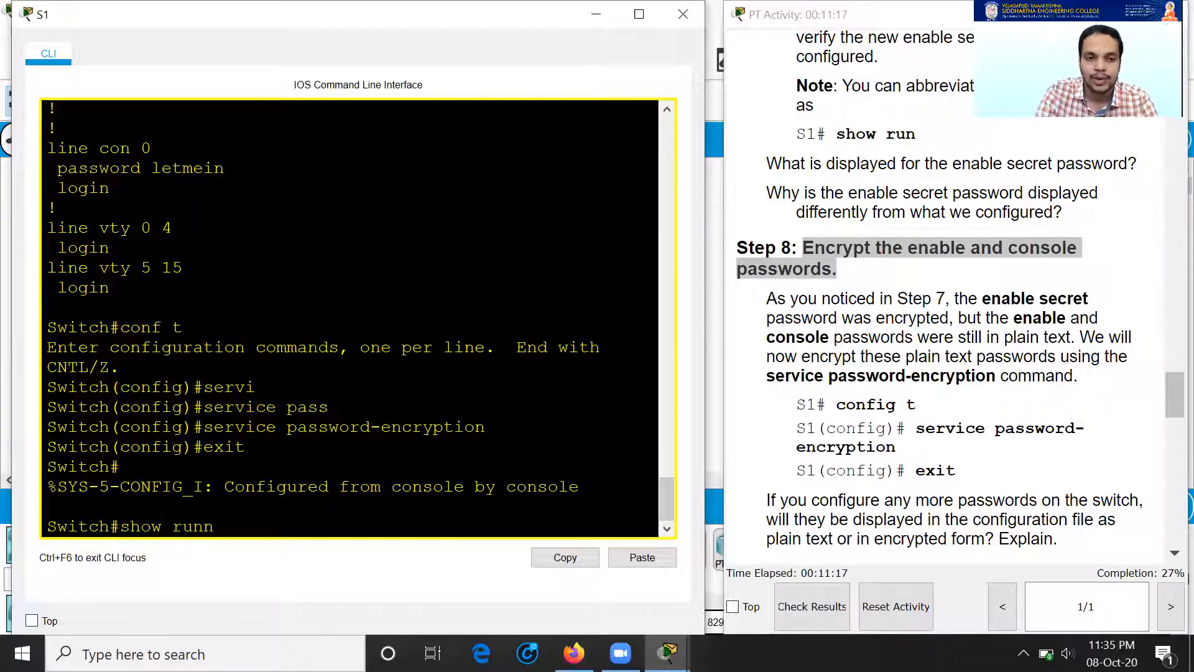
{"action": "key", "text": "Tab"}
{"action": "key", "text": "Return"}
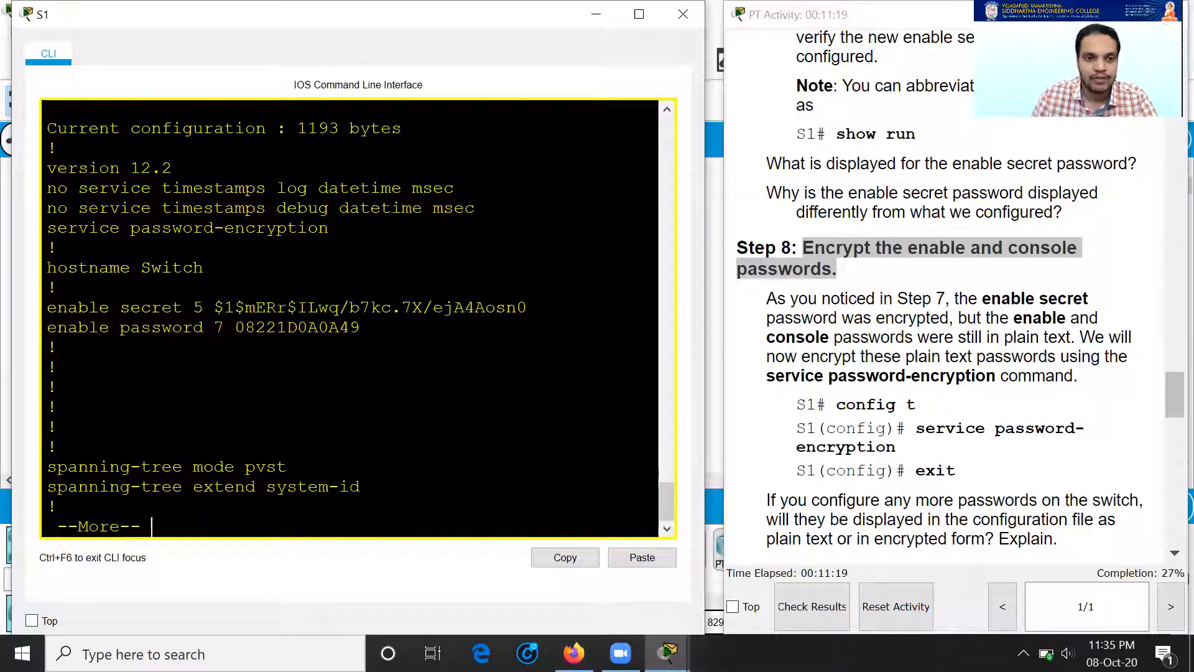
Step: Highlight the type 7 encrypted enable and console passwords, then stop the listing
{"action": "left_click_drag", "start_coordinate": [235, 327], "coordinate": [360, 327]}
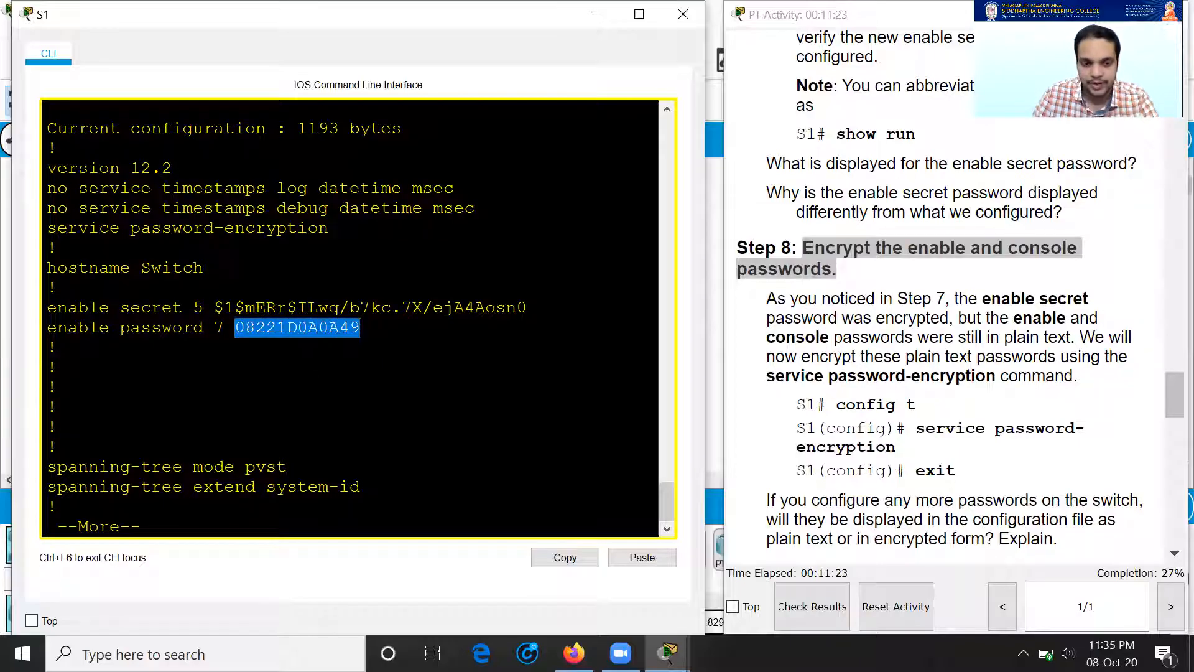
{"action": "key", "text": "space"}
{"action": "key", "text": "space"}
{"action": "key", "text": "space"}
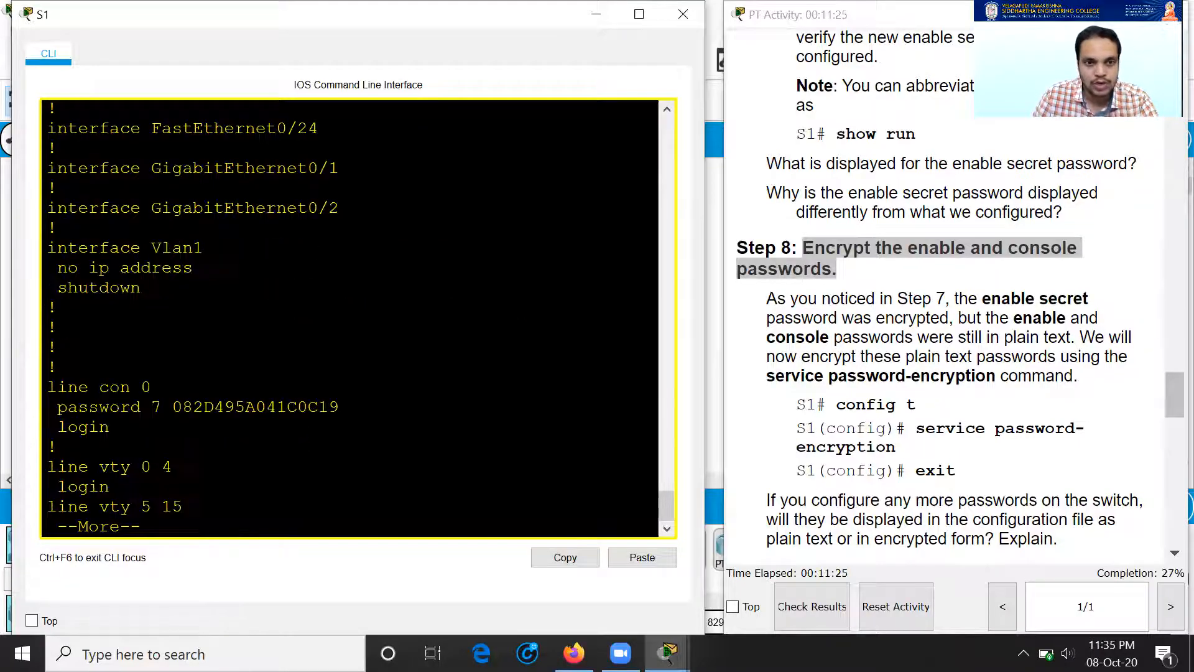
{"action": "left_click_drag", "start_coordinate": [172, 407], "coordinate": [340, 406]}
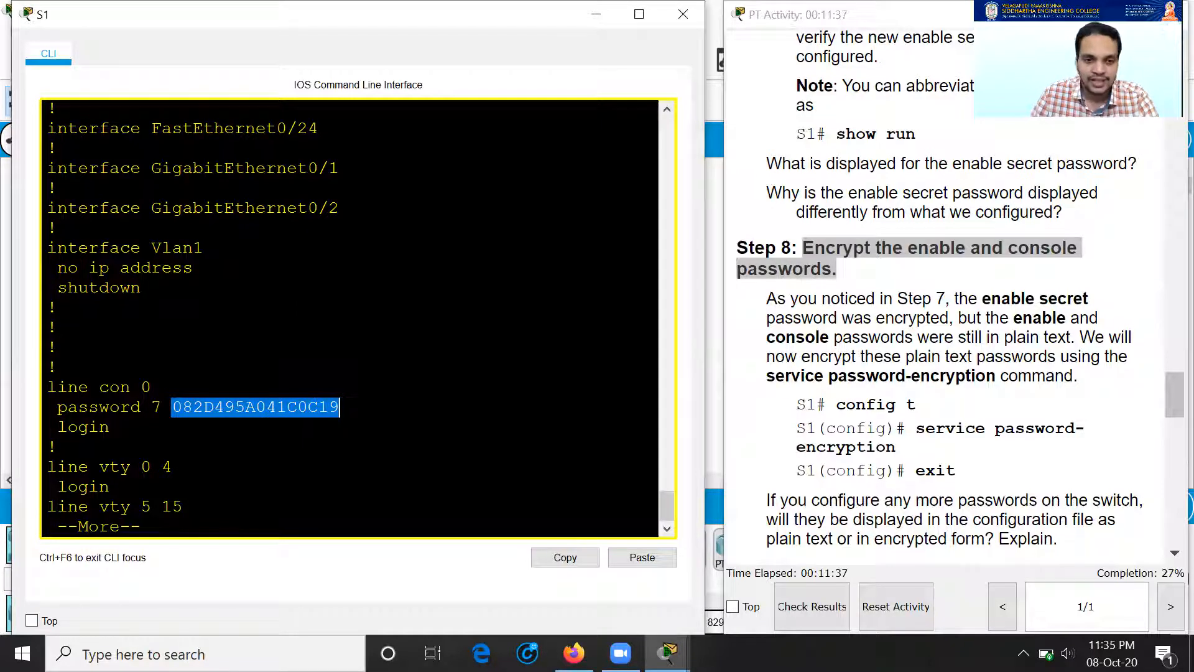
{"action": "key", "text": "q"}
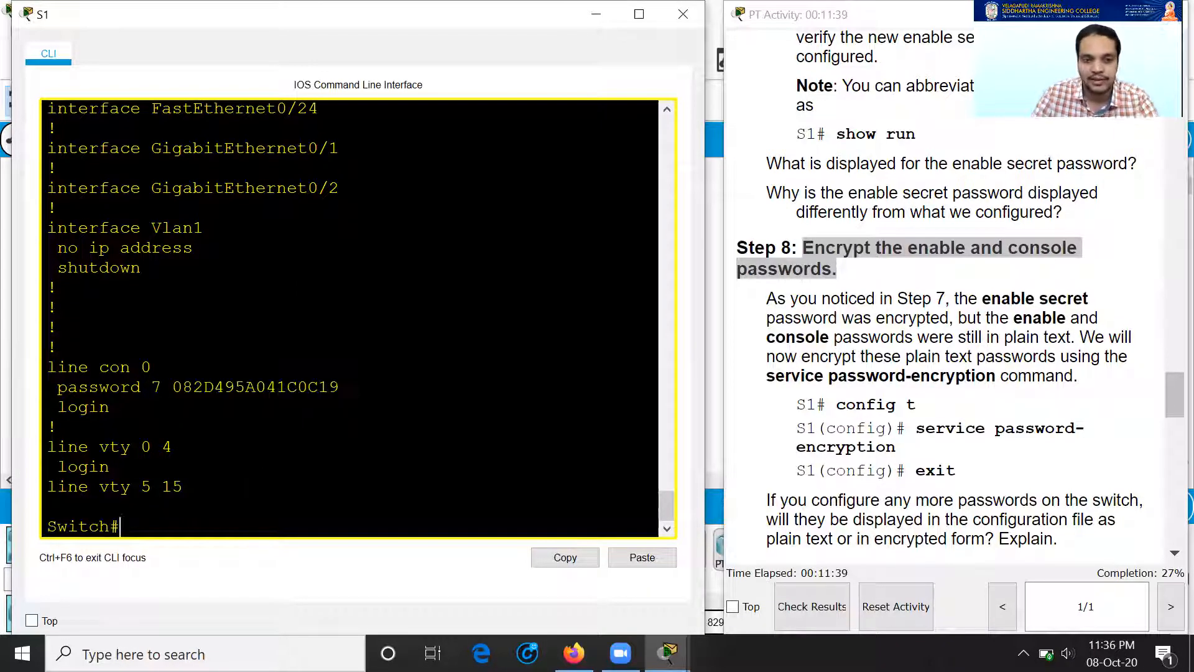
{"action": "scroll", "coordinate": [892, 295], "scroll_direction": "down", "scroll_amount": 2}
Step: Scroll the instructions to Part 3 Step 1, Configure a MOTD banner
{"action": "scroll", "coordinate": [896, 311], "scroll_direction": "down", "scroll_amount": 2}
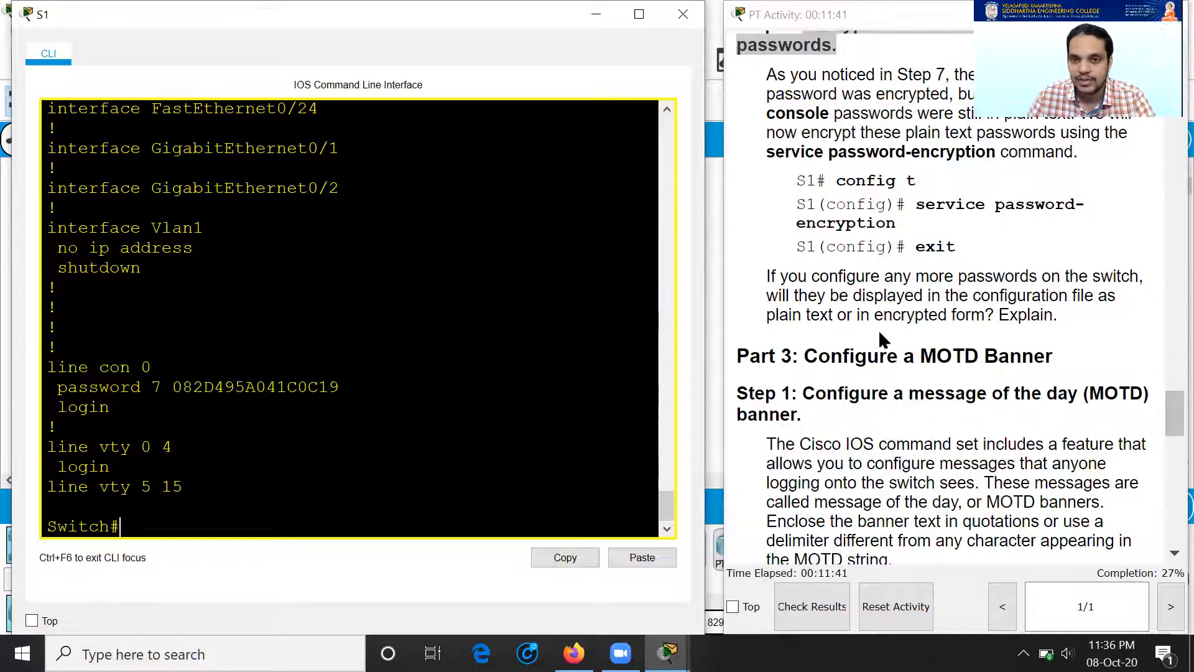
{"action": "scroll", "coordinate": [858, 298], "scroll_direction": "up", "scroll_amount": 2}
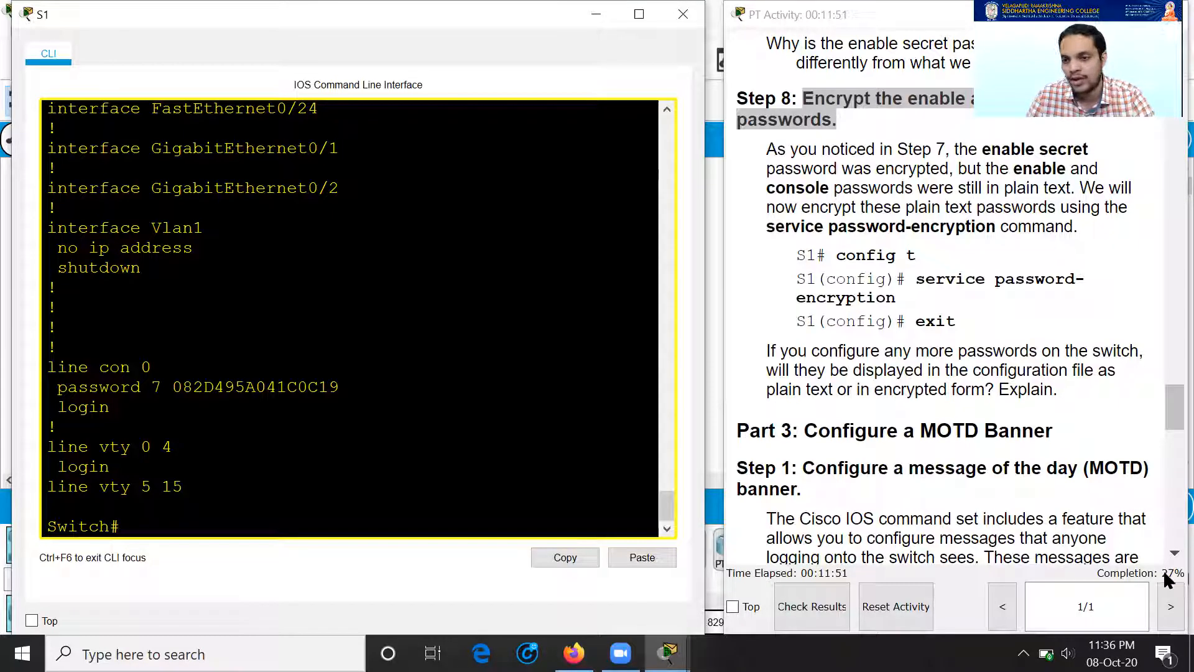
{"action": "left_click", "coordinate": [435, 398]}
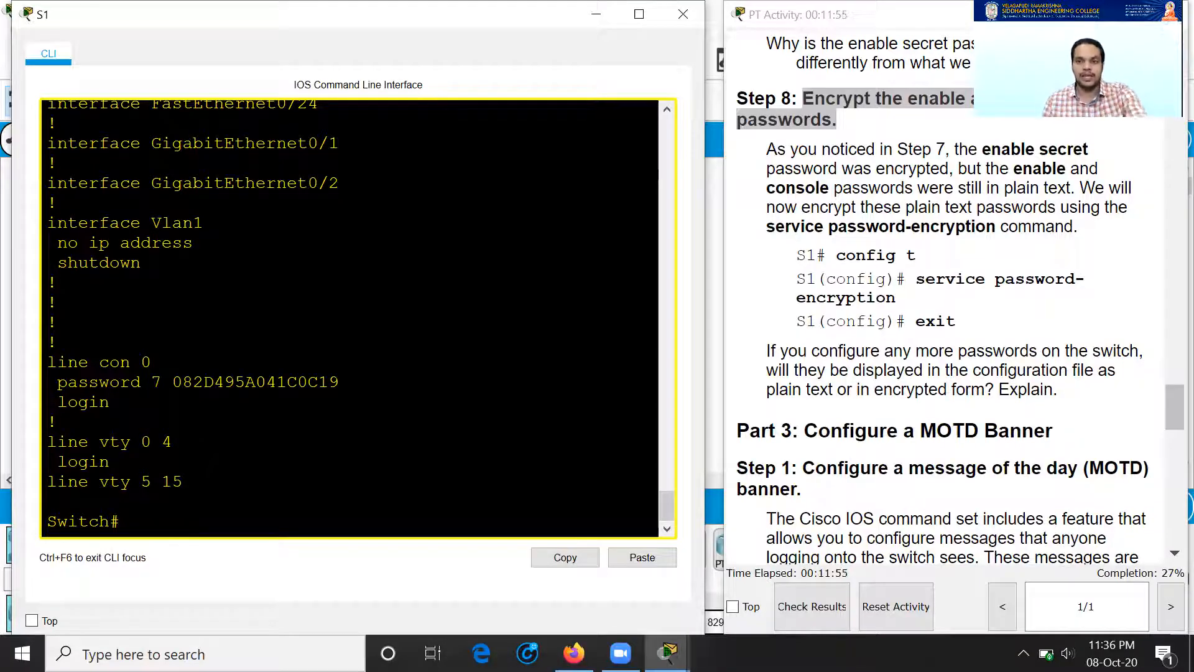
{"action": "scroll", "coordinate": [905, 437], "scroll_direction": "down", "scroll_amount": 3}
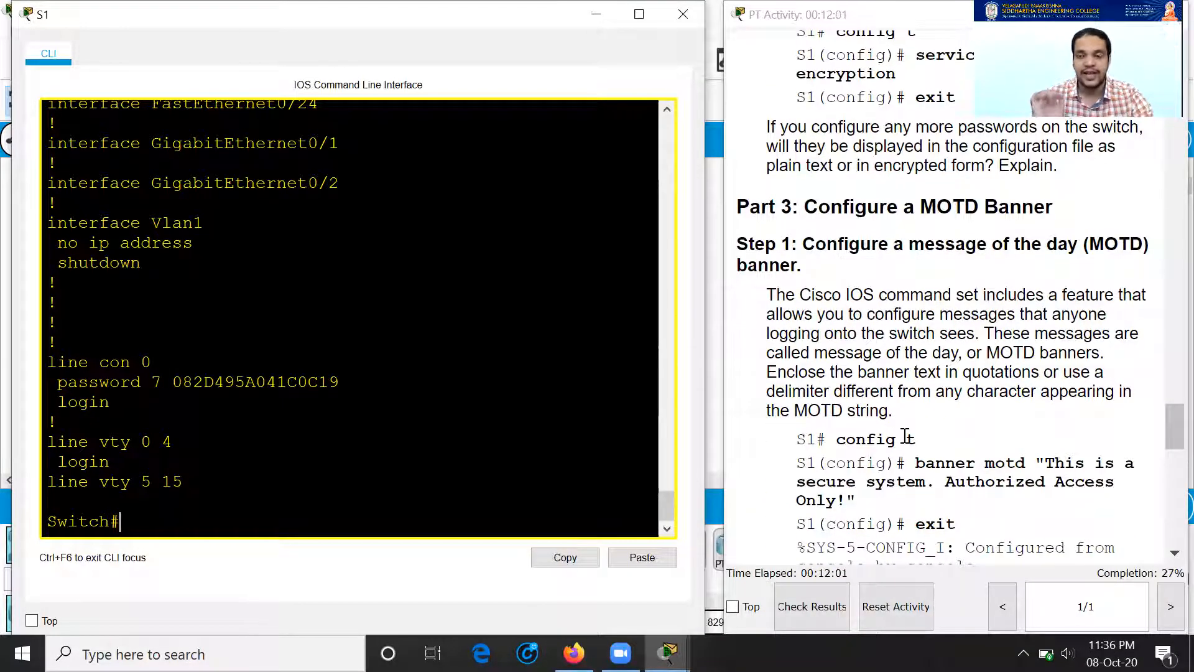
Step: Set S1's MOTD banner to "This is a secure system. Authorized Access Only!"
{"action": "type", "text": "conf t"}
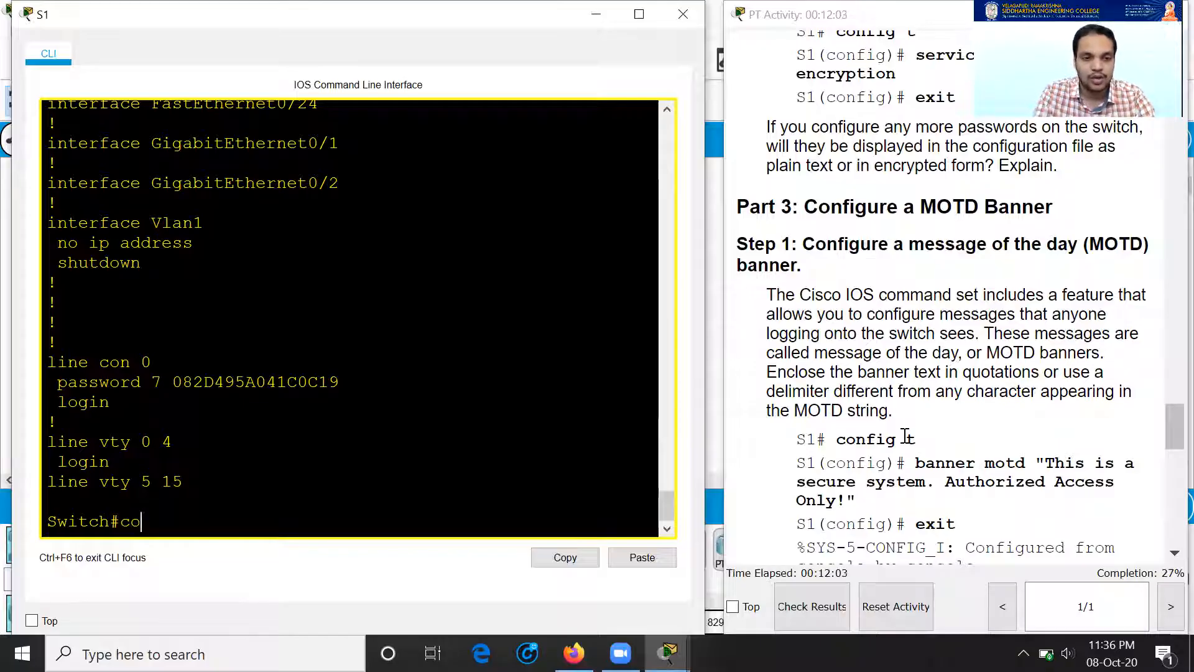
{"action": "key", "text": "Return"}
{"action": "type", "text": "banner motd "}
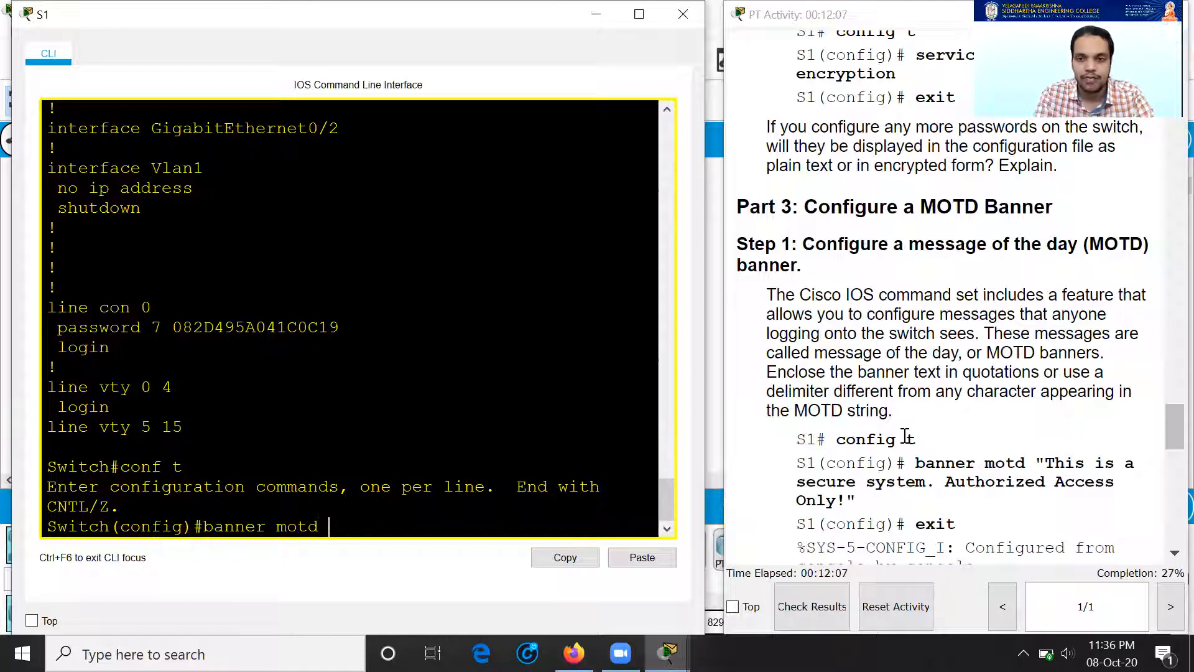
{"action": "type", "text": "\"THis"}
{"action": "key", "text": "BackSpace"}
{"action": "key", "text": "BackSpace"}
{"action": "key", "text": "BackSpace"}
{"action": "type", "text": "his"}
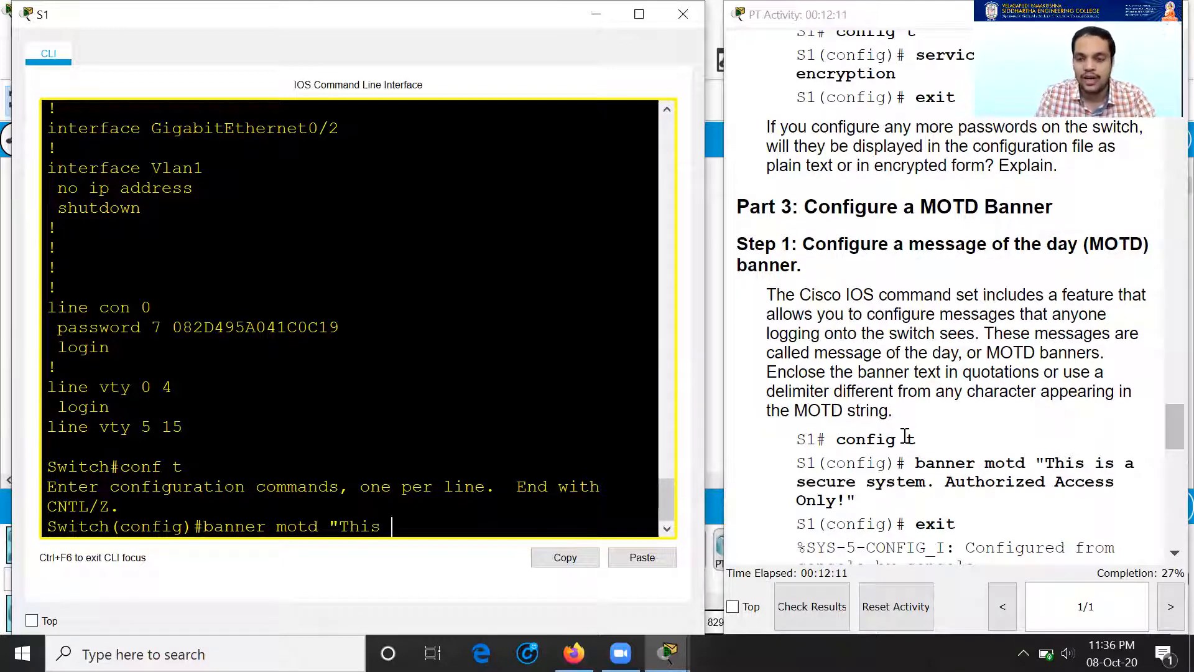
{"action": "left_click_drag", "start_coordinate": [1046, 462], "coordinate": [843, 501]}
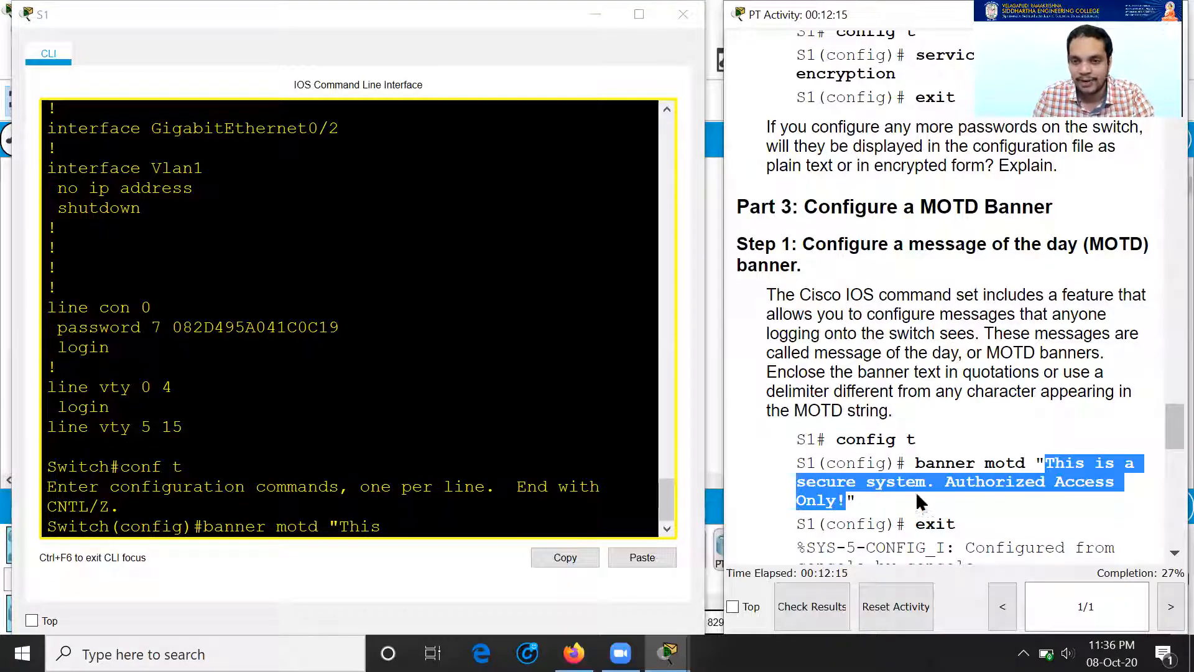
{"action": "left_click", "coordinate": [943, 501]}
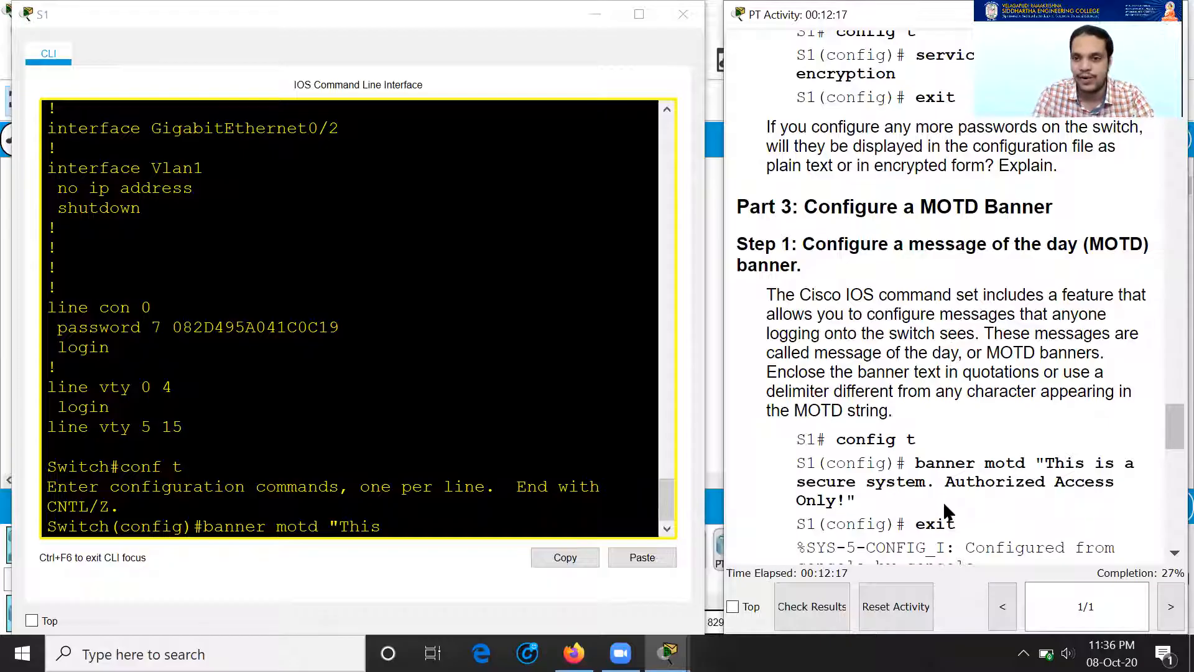
{"action": "left_click", "coordinate": [291, 552]}
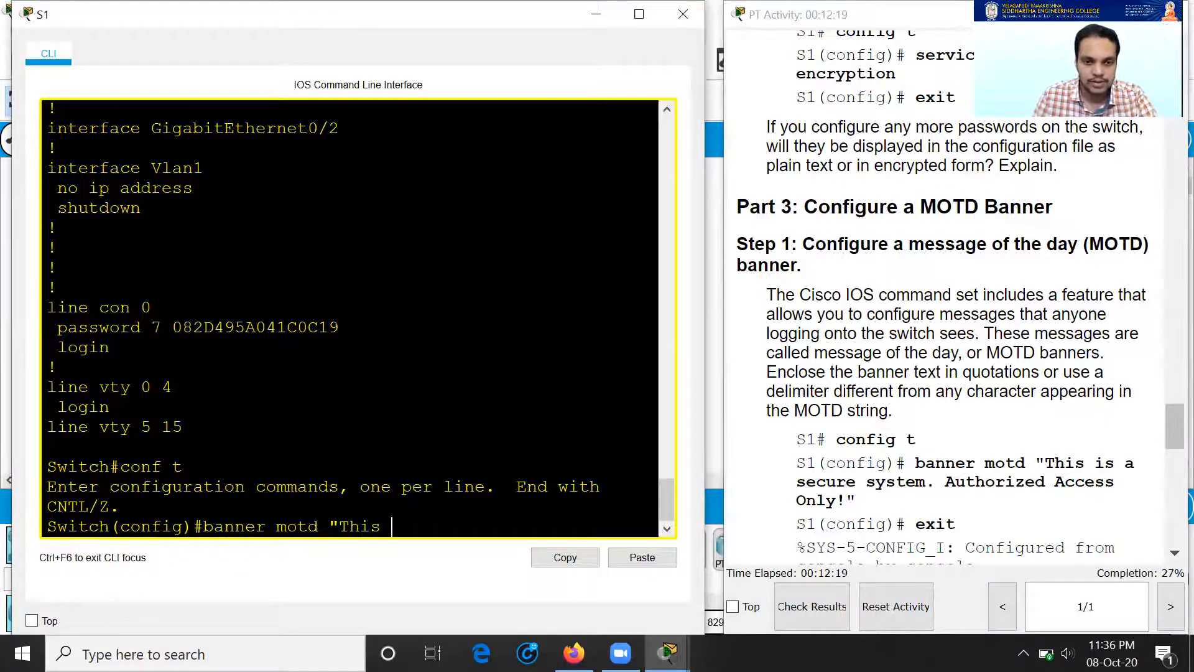
{"action": "type", "text": "is a secure system. Authro"}
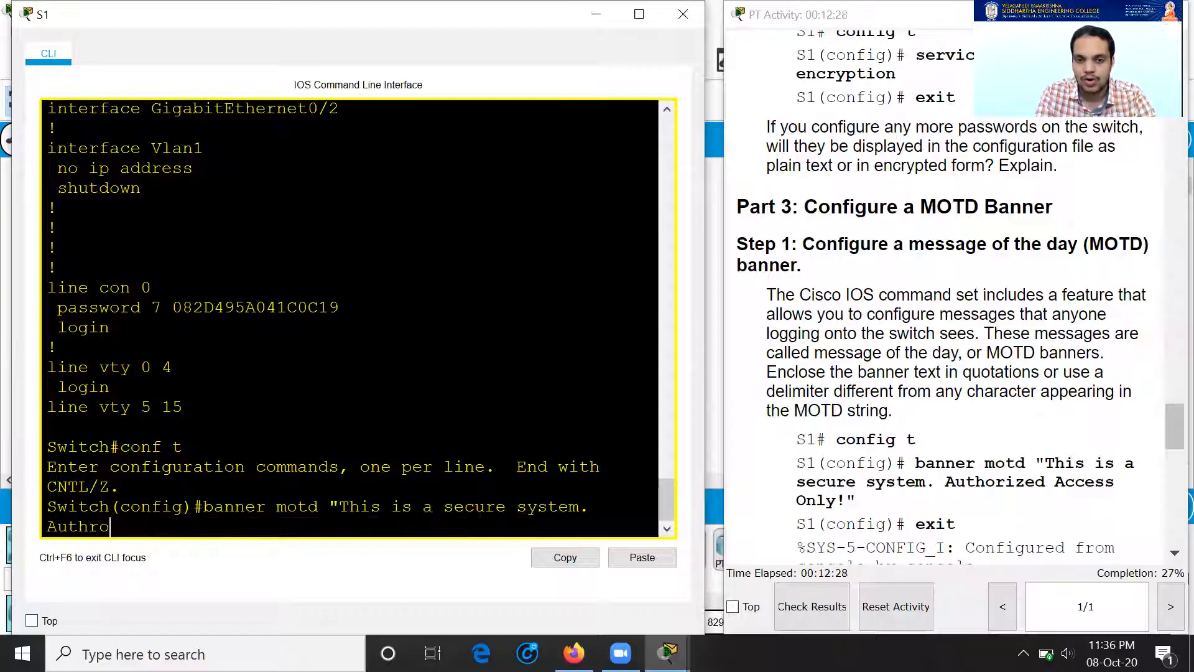
{"action": "key", "text": "BackSpace"}
{"action": "type", "text": "or"}
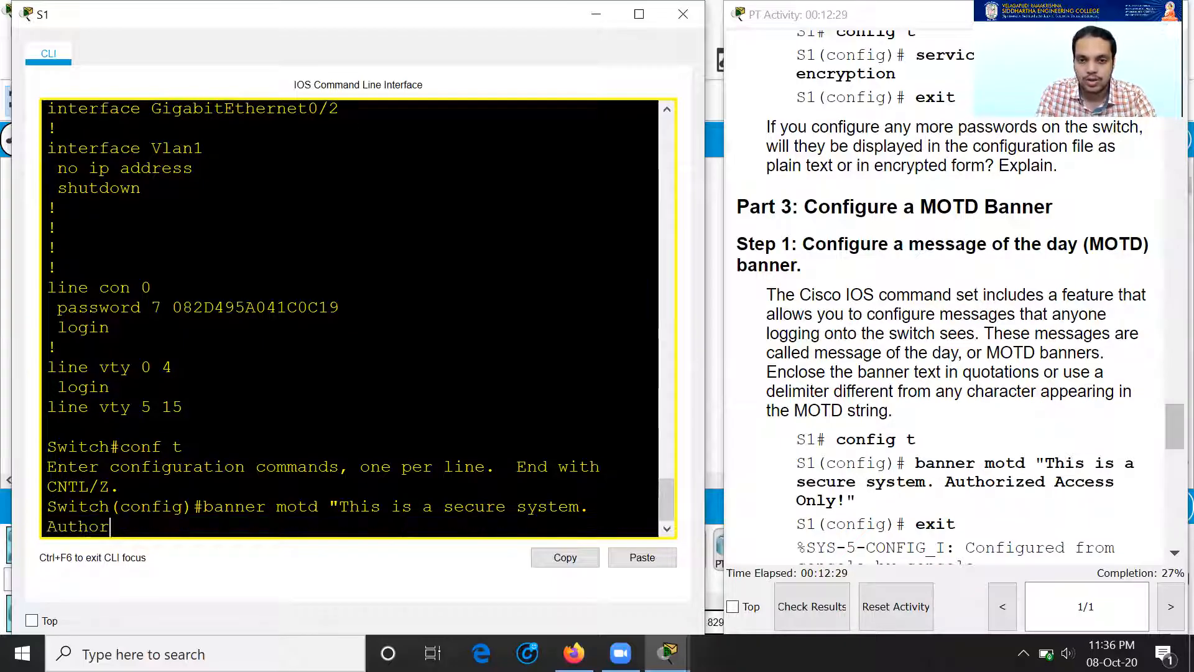
{"action": "type", "text": "ized A"}
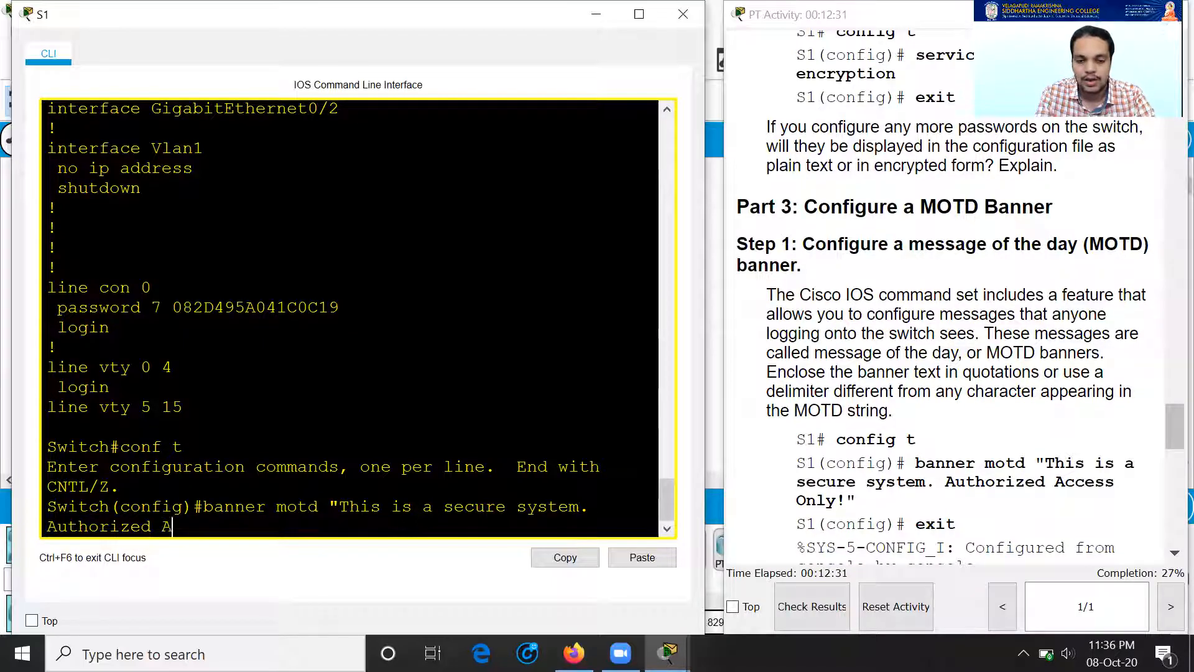
{"action": "type", "text": "ccess "}
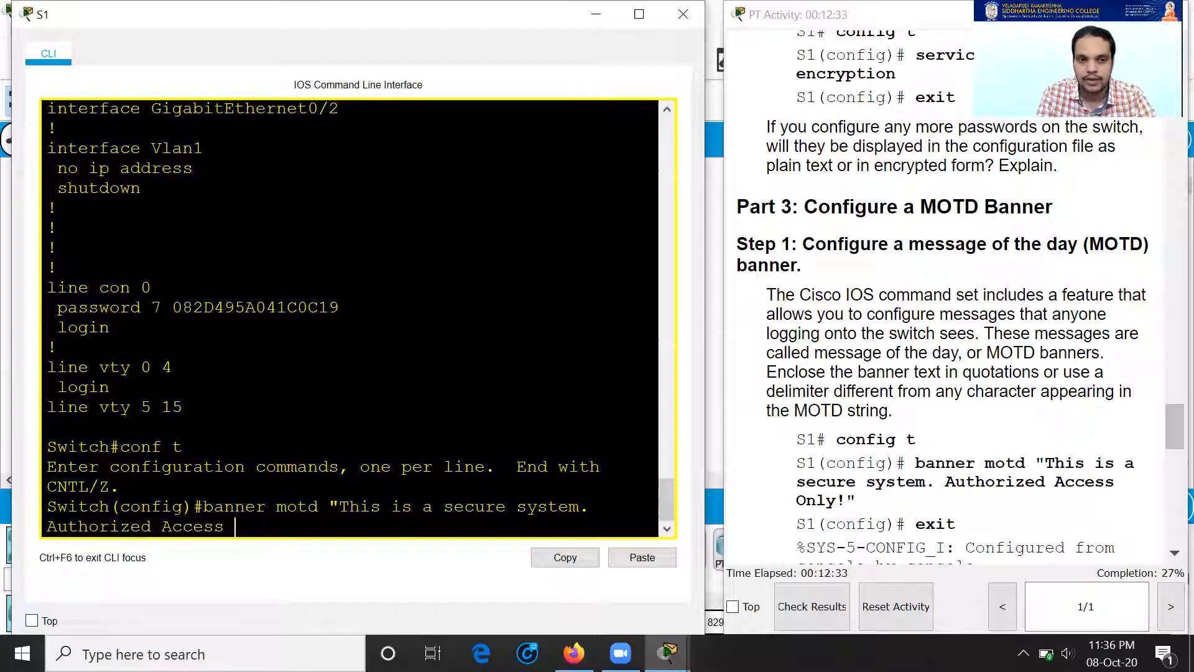
{"action": "type", "text": "Only!\""}
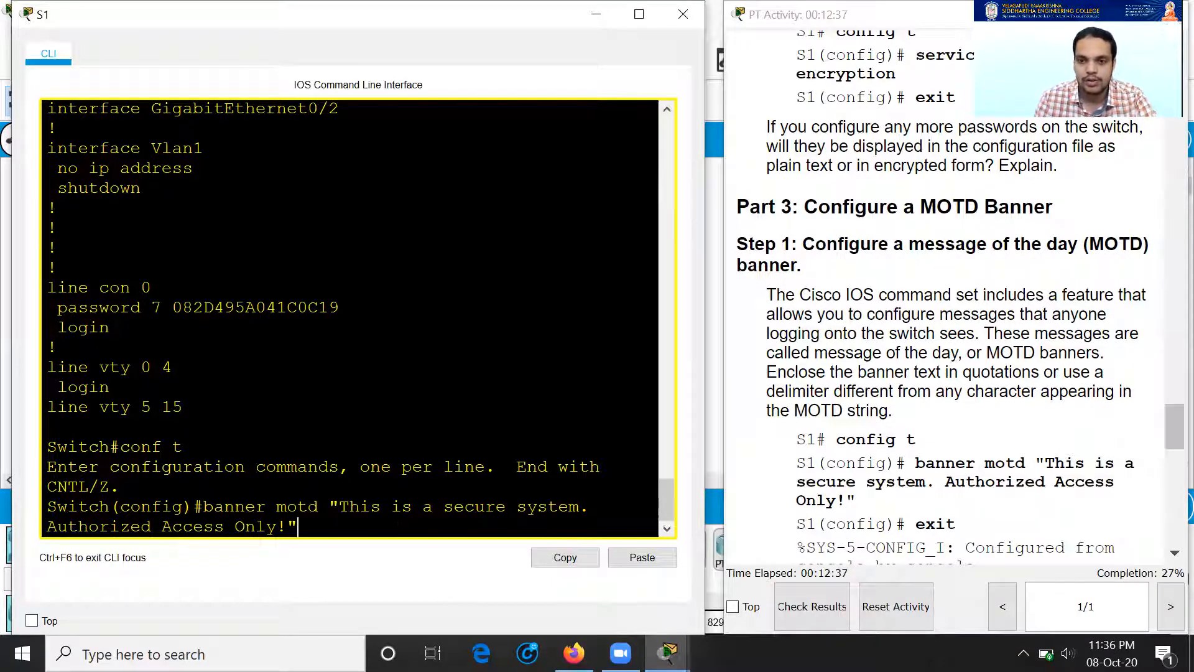
{"action": "scroll", "coordinate": [951, 335], "scroll_direction": "down", "scroll_amount": 1}
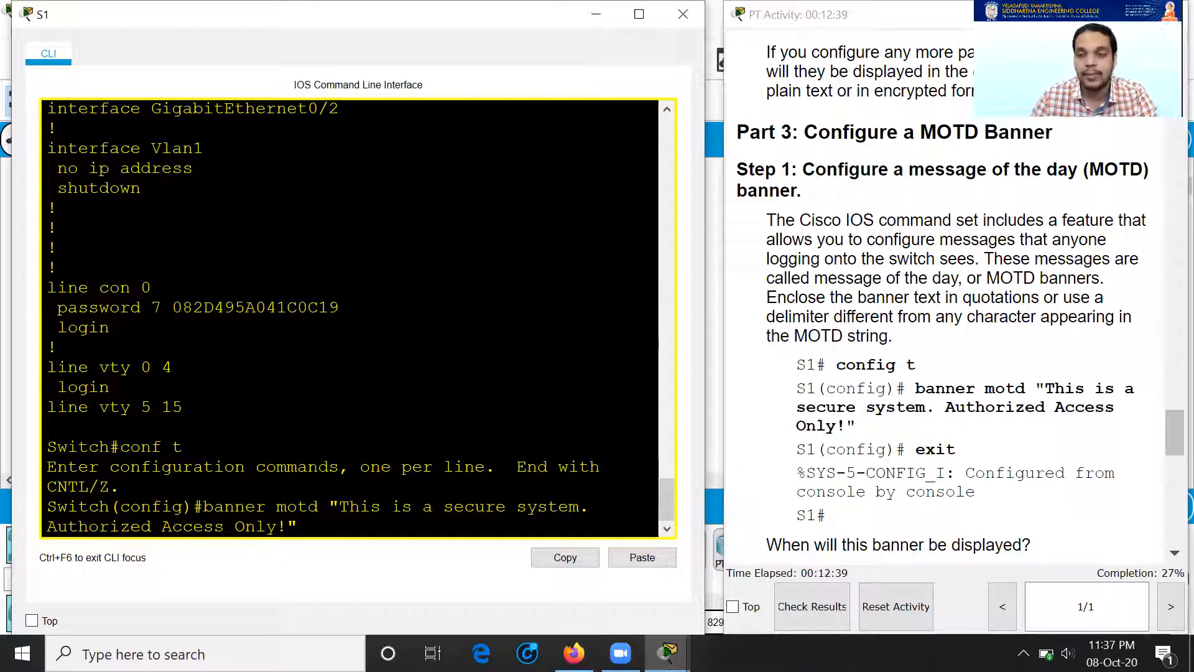
{"action": "key", "text": "Return"}
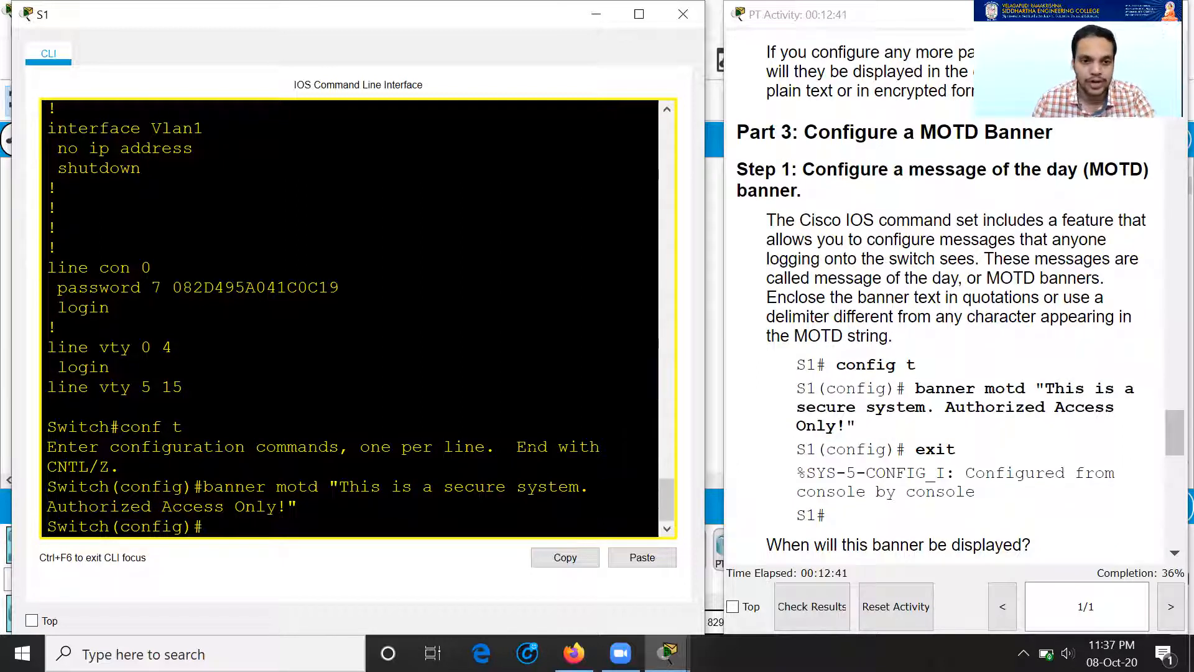
Step: Exit configuration mode and the console session to display the banner at login
{"action": "scroll", "coordinate": [954, 442], "scroll_direction": "down", "scroll_amount": 2}
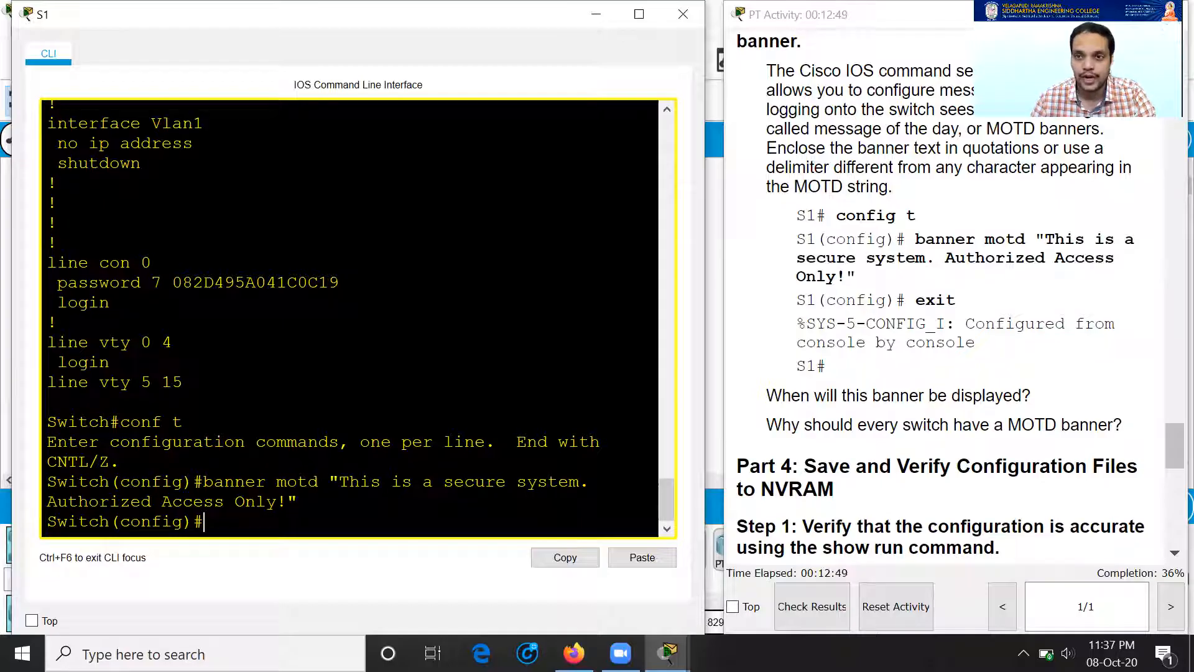
{"action": "type", "text": "exit"}
{"action": "key", "text": "Return"}
{"action": "type", "text": "exit"}
{"action": "key", "text": "Return"}
{"action": "key", "text": "Return"}
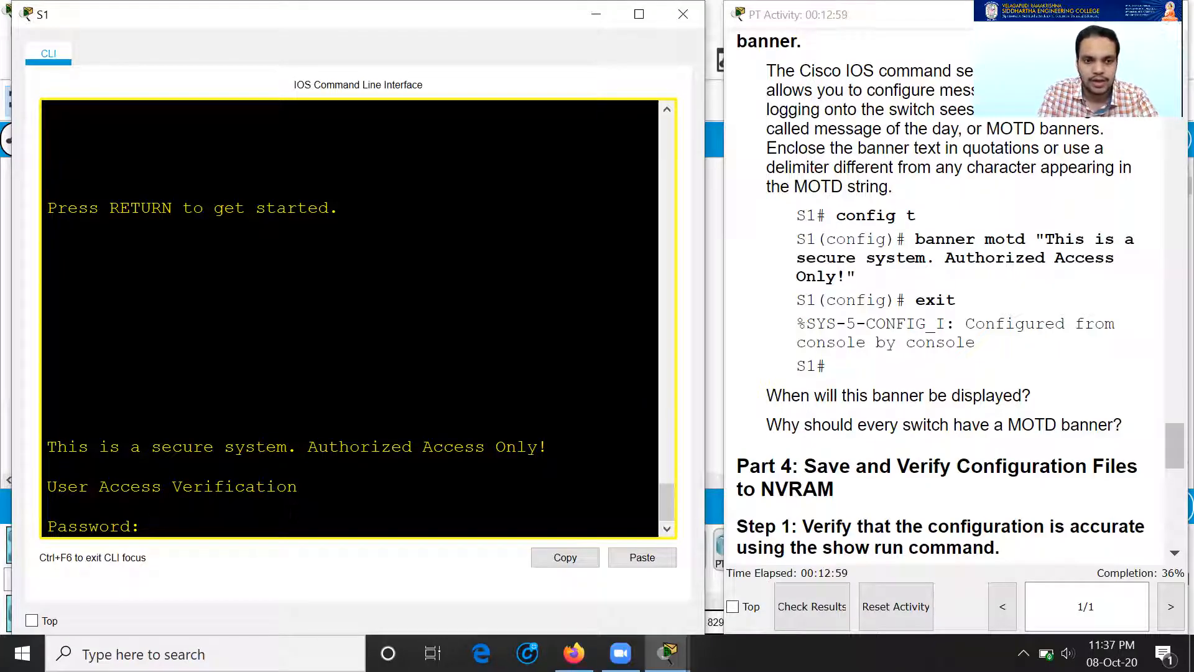
Step: Log in with the console password, request enable, and highlight the MOTD banner
{"action": "key", "text": "Return"}
{"action": "type", "text": "en"}
{"action": "key", "text": "Return"}
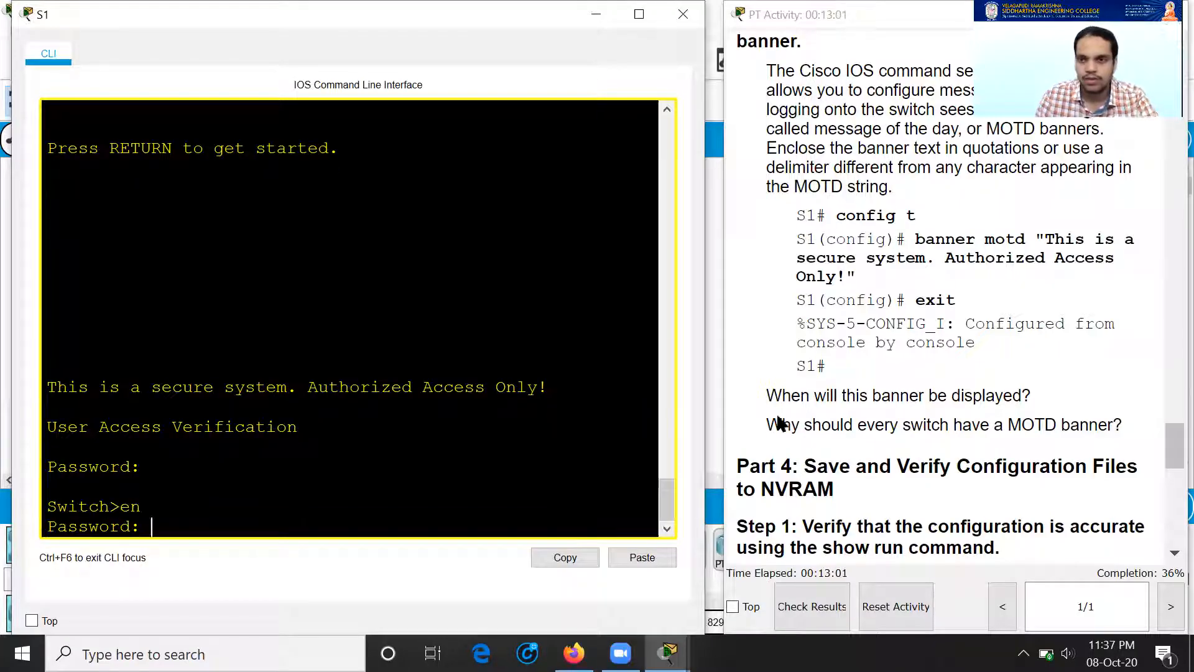
{"action": "scroll", "coordinate": [970, 336], "scroll_direction": "up", "scroll_amount": 20}
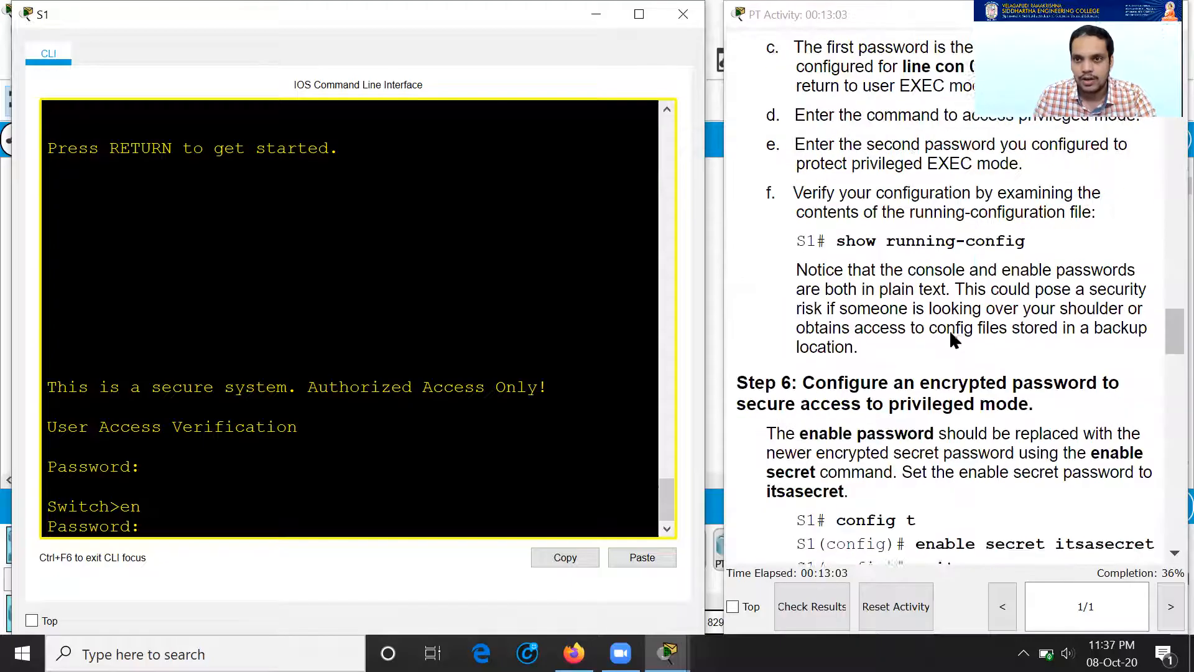
{"action": "scroll", "coordinate": [951, 336], "scroll_direction": "up", "scroll_amount": 12}
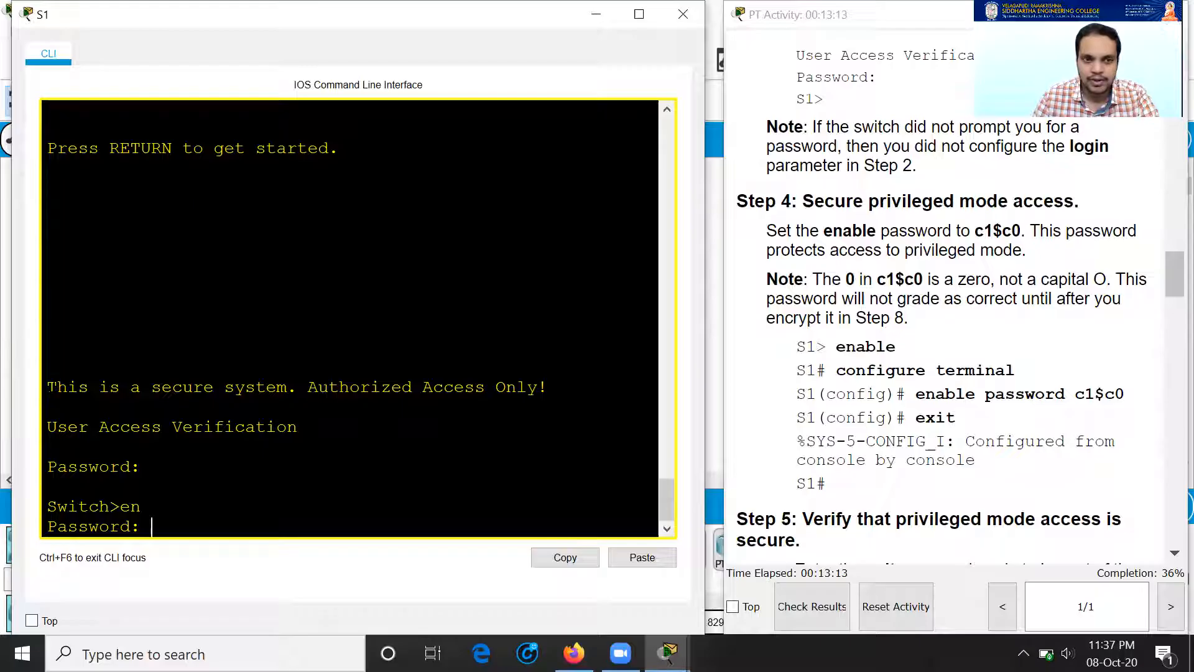
{"action": "left_click_drag", "start_coordinate": [48, 386], "coordinate": [549, 387]}
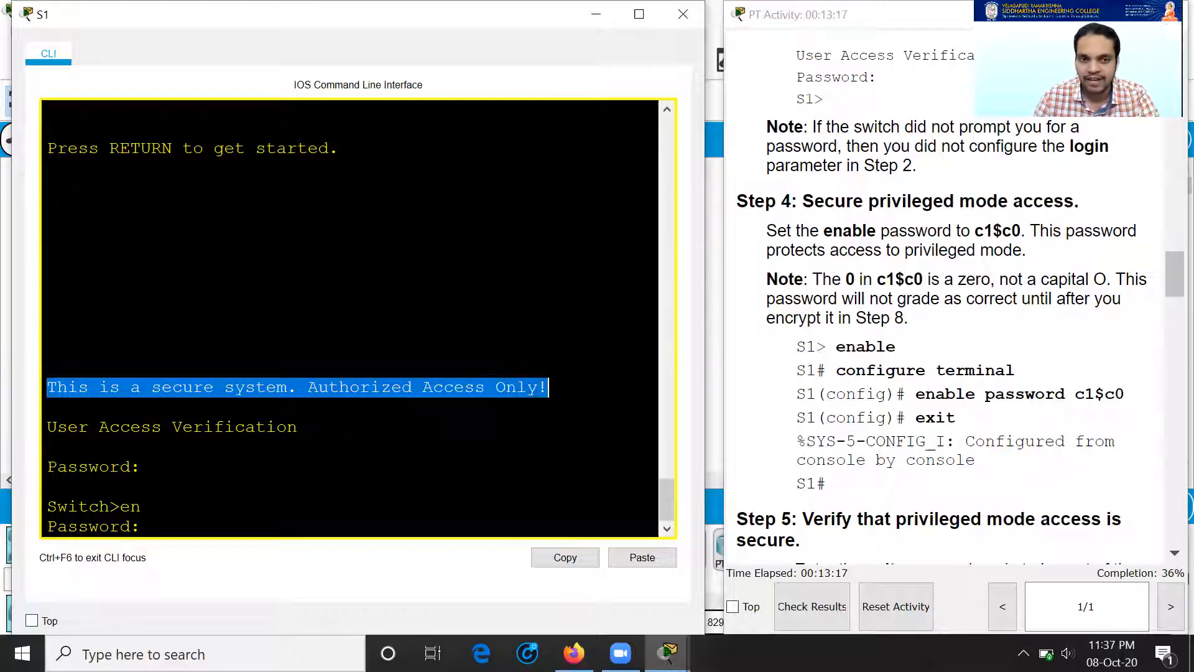
Step: Make three wrong enable password attempts until % Bad secrets, then request enable again
{"action": "key", "text": "Return"}
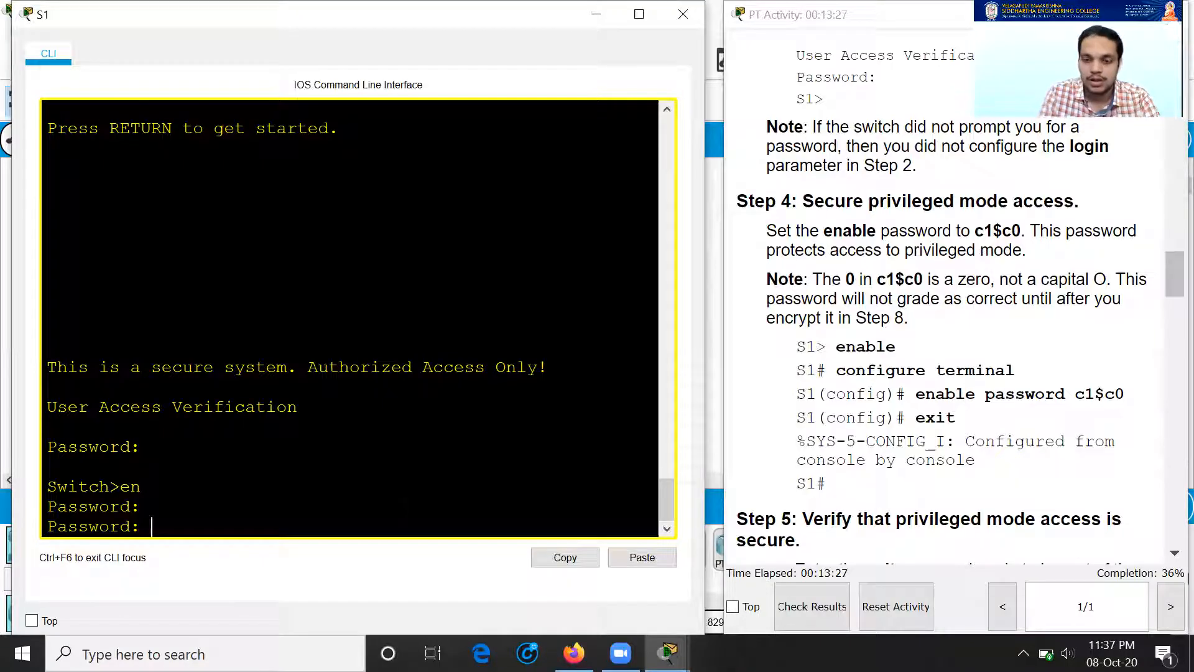
{"action": "key", "text": "Return"}
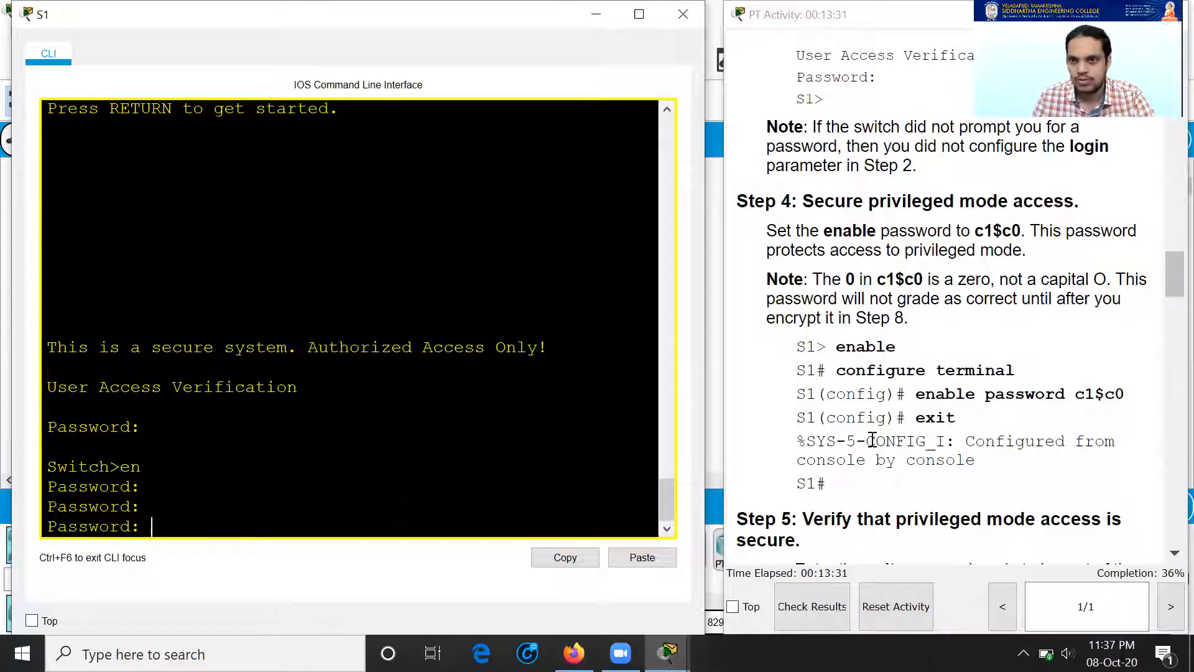
{"action": "scroll", "coordinate": [1008, 403], "scroll_direction": "down", "scroll_amount": 6}
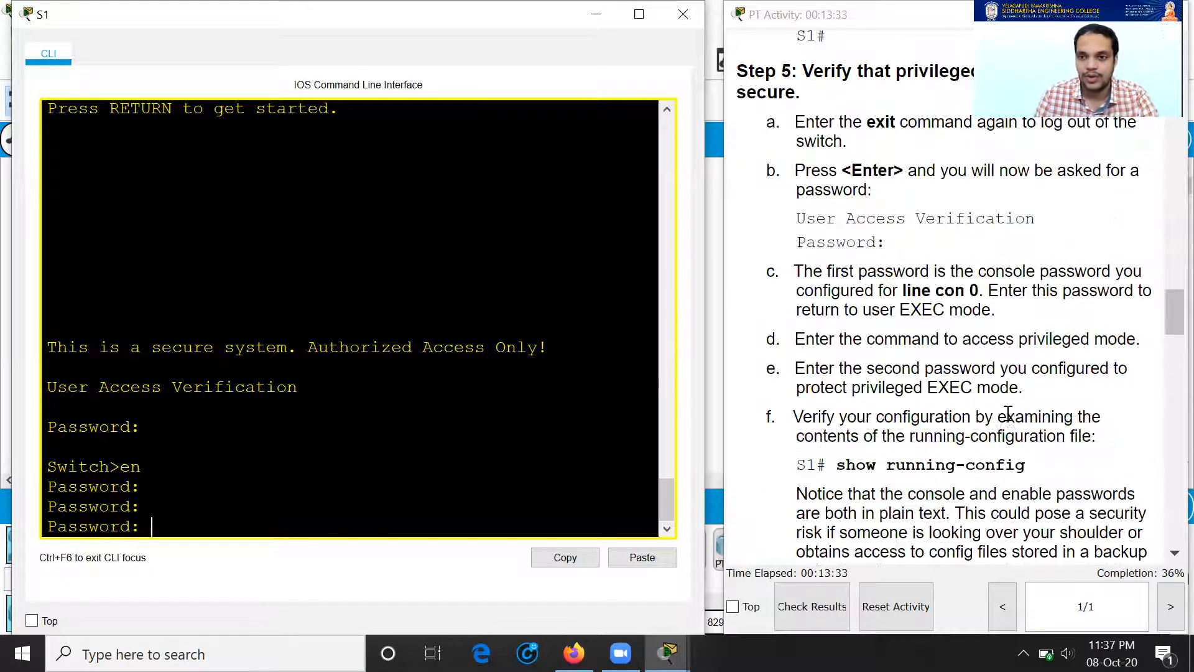
{"action": "scroll", "coordinate": [891, 369], "scroll_direction": "down", "scroll_amount": 5}
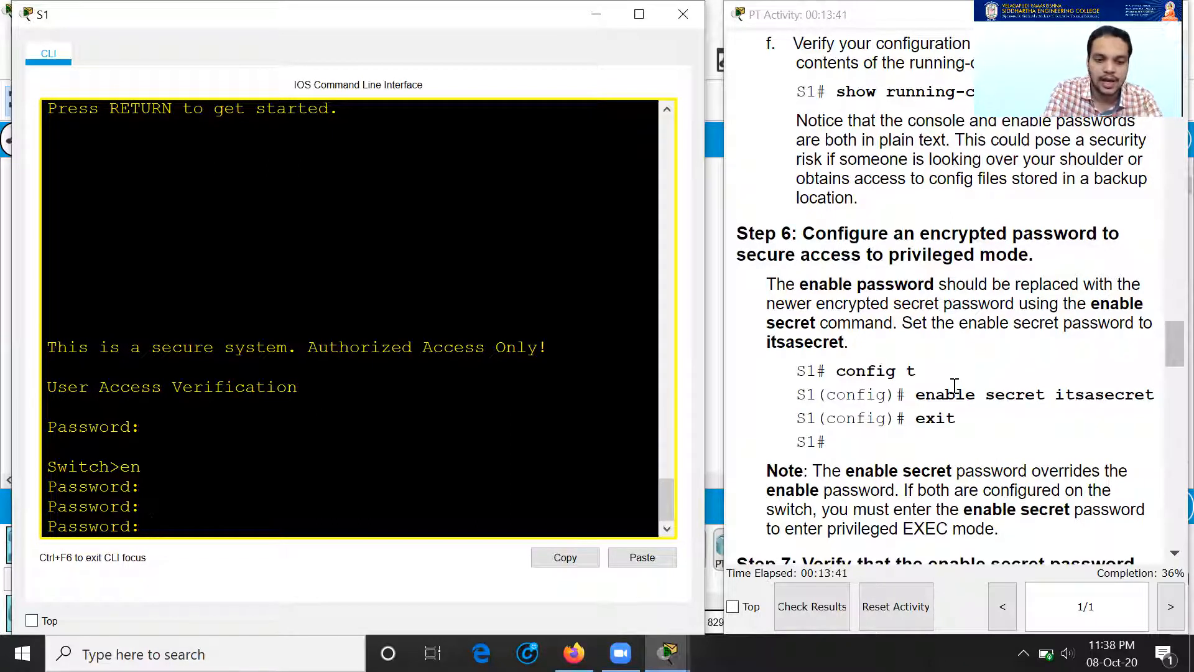
{"action": "key", "text": "Return"}
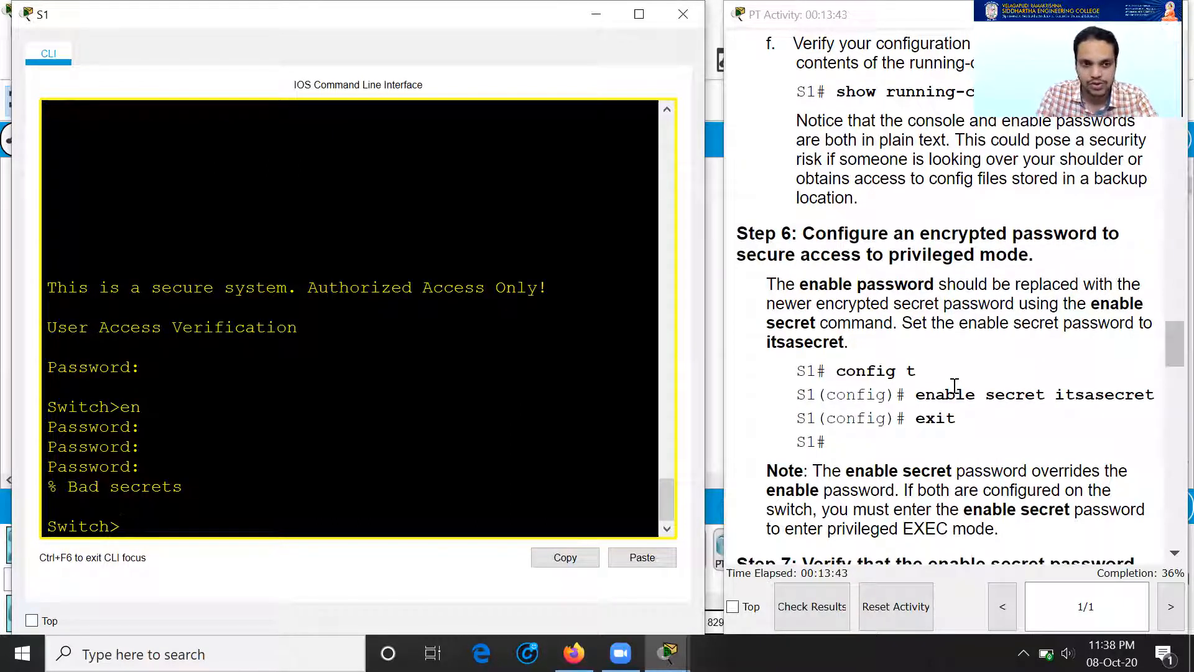
{"action": "type", "text": "e"}
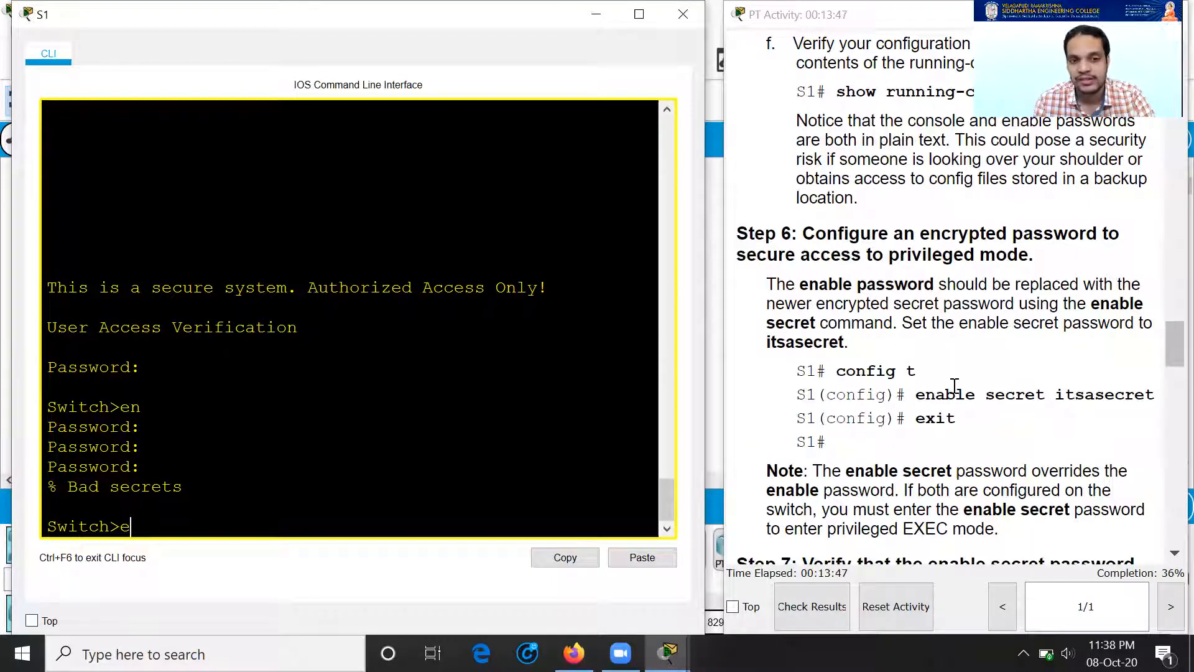
{"action": "type", "text": "n"}
{"action": "key", "text": "Return"}
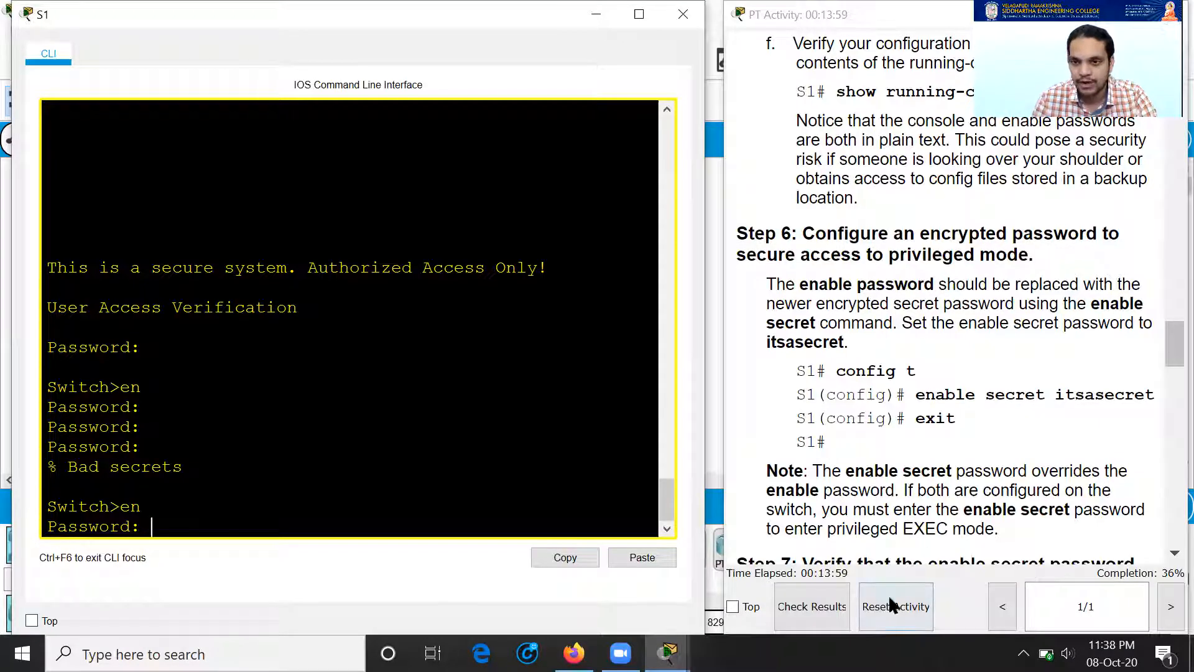
{"action": "left_click_drag", "start_coordinate": [1057, 394], "coordinate": [1152, 396]}
{"action": "scroll", "coordinate": [926, 318], "scroll_direction": "up", "scroll_amount": 10}
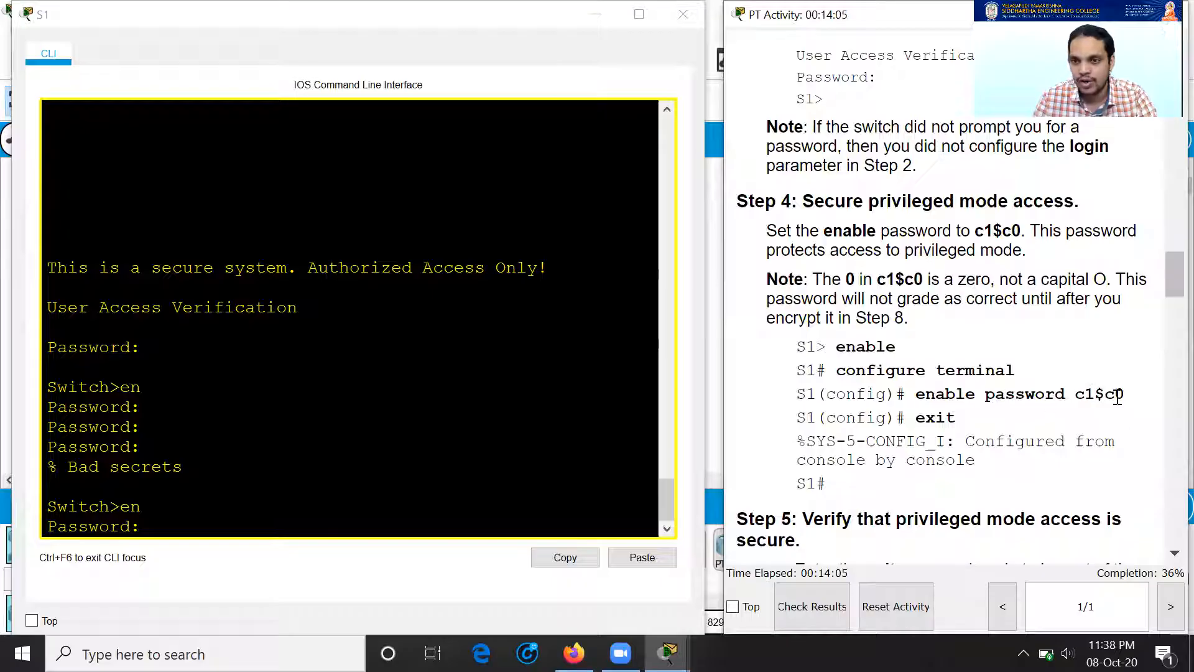
Step: Submit the enable password on S1 to reach the Switch# privileged prompt
{"action": "left_click", "coordinate": [348, 466]}
{"action": "key", "text": "Return"}
{"action": "scroll", "coordinate": [971, 417], "scroll_direction": "down", "scroll_amount": 5}
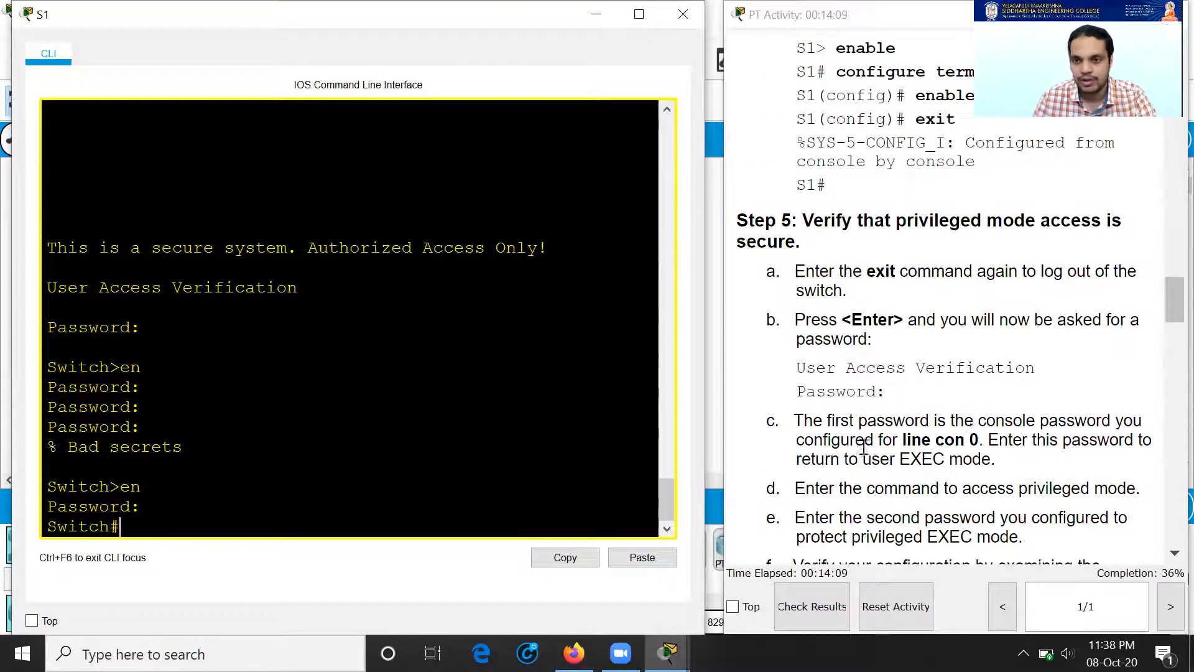
{"action": "scroll", "coordinate": [971, 416], "scroll_direction": "up", "scroll_amount": 2}
{"action": "scroll", "coordinate": [973, 421], "scroll_direction": "down", "scroll_amount": 8}
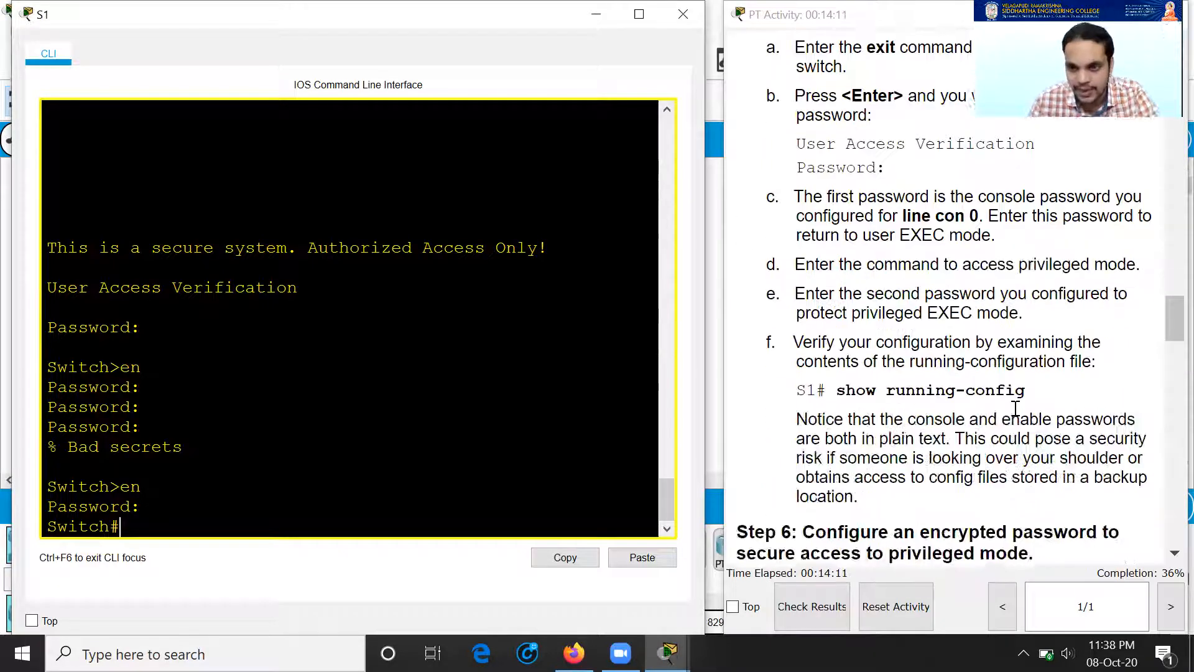
{"action": "scroll", "coordinate": [1082, 460], "scroll_direction": "down", "scroll_amount": 10}
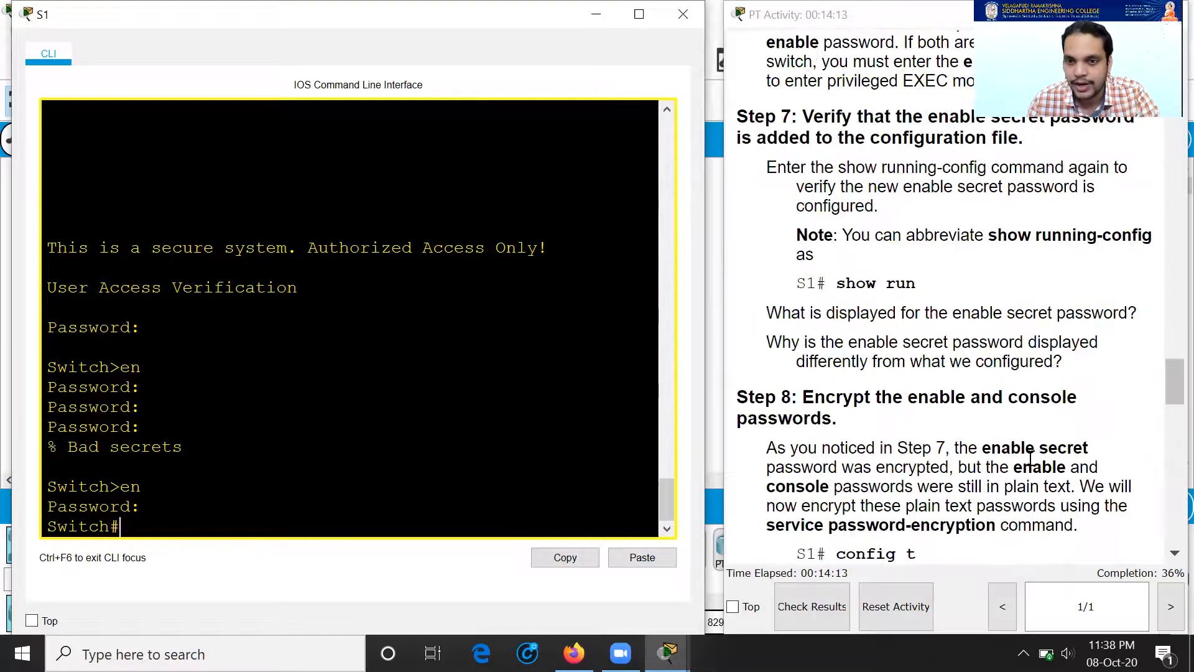
{"action": "scroll", "coordinate": [976, 457], "scroll_direction": "down", "scroll_amount": 9}
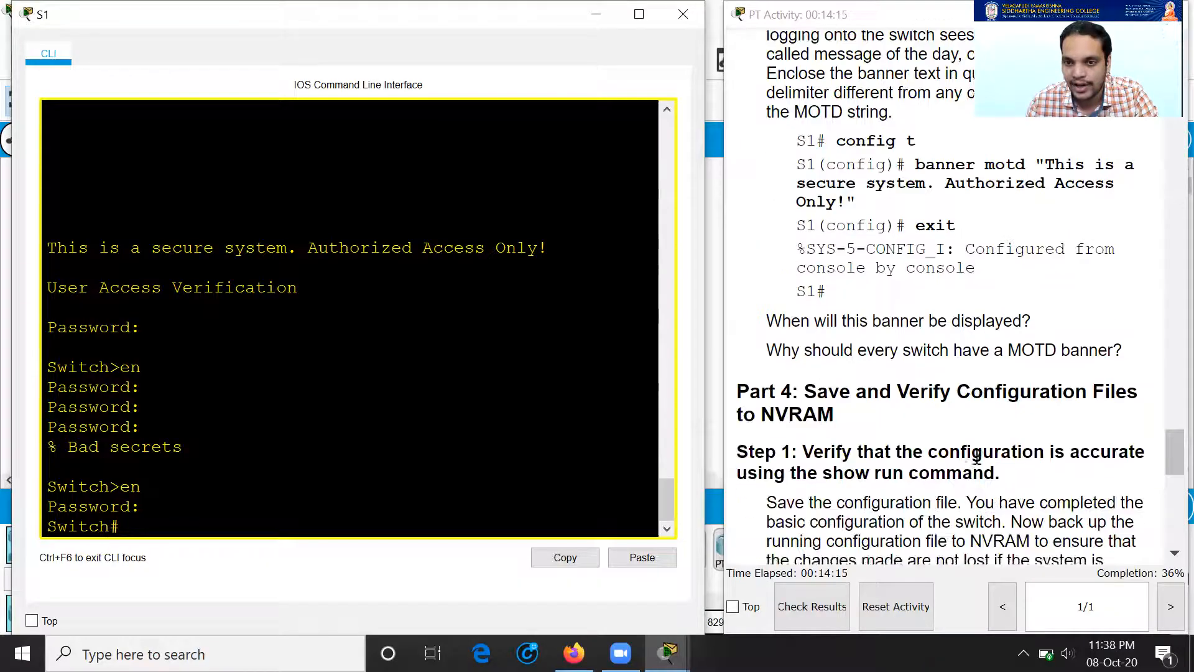
{"action": "scroll", "coordinate": [976, 458], "scroll_direction": "up", "scroll_amount": 4}
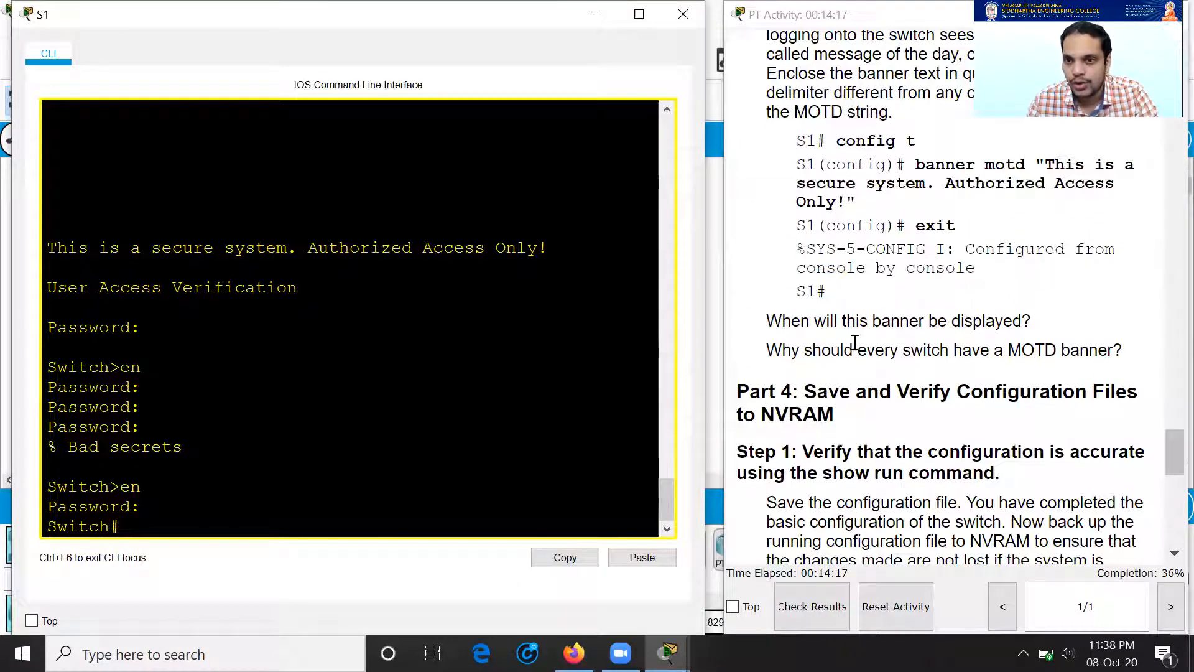
Step: Highlight the instruction questions on when banners show and why switches need them
{"action": "left_click_drag", "start_coordinate": [846, 321], "coordinate": [973, 323]}
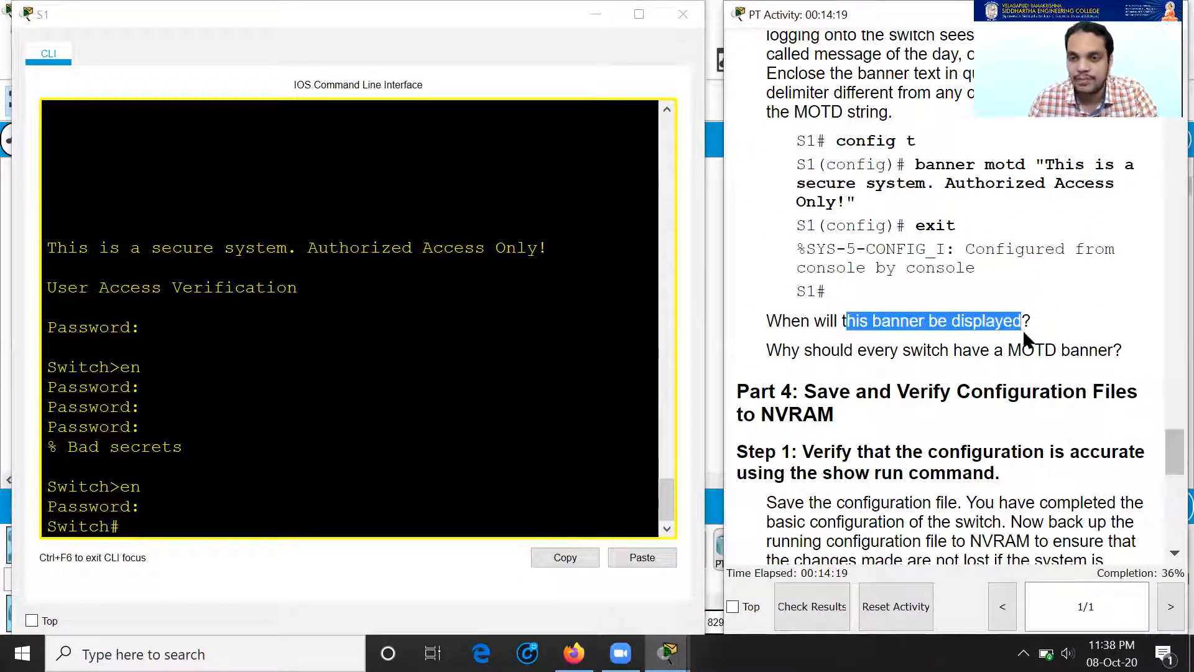
{"action": "left_click_drag", "start_coordinate": [841, 350], "coordinate": [1010, 352]}
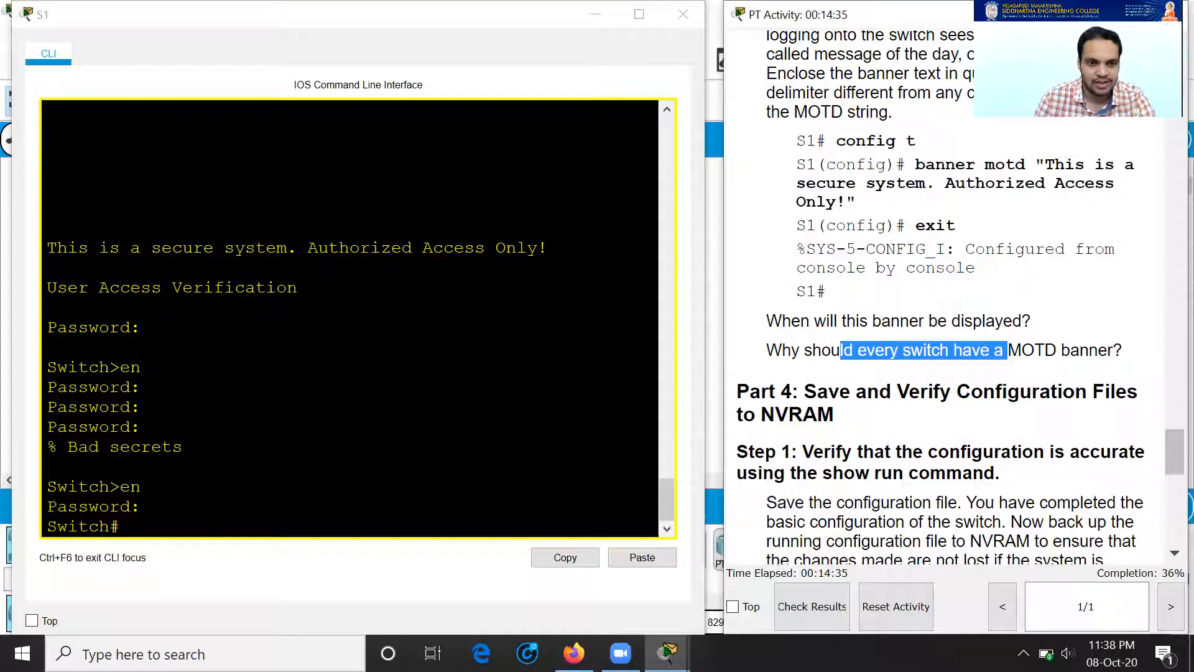
{"action": "left_click", "coordinate": [166, 254]}
{"action": "scroll", "coordinate": [1029, 350], "scroll_direction": "down", "scroll_amount": 1}
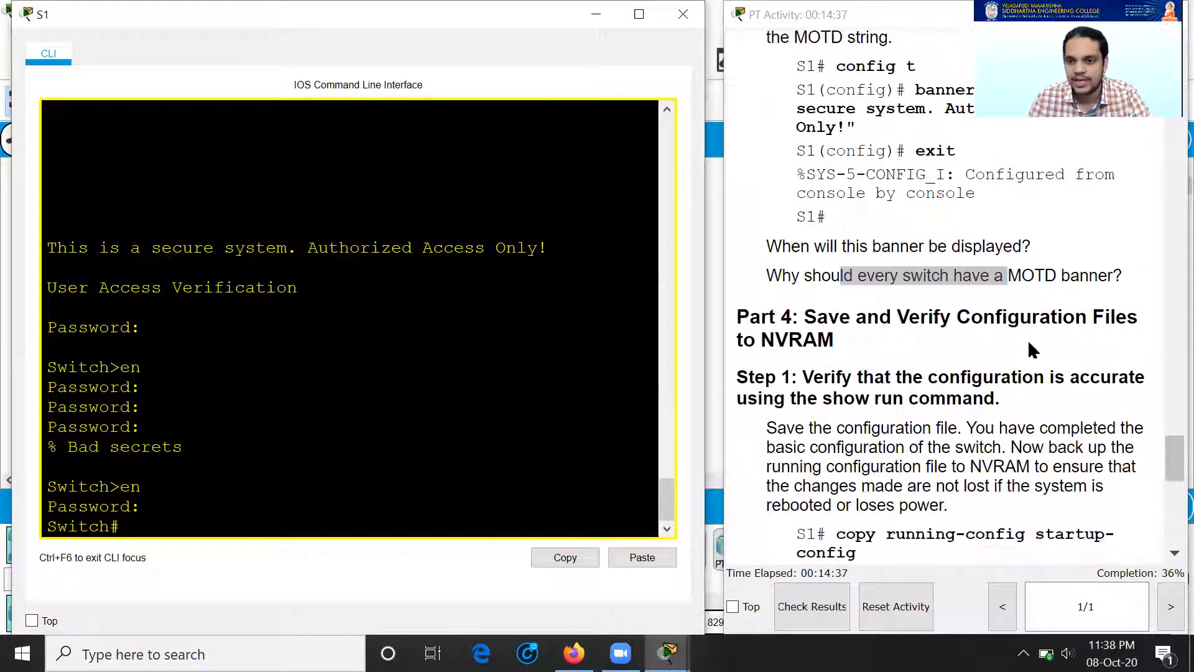
{"action": "scroll", "coordinate": [967, 332], "scroll_direction": "down", "scroll_amount": 1}
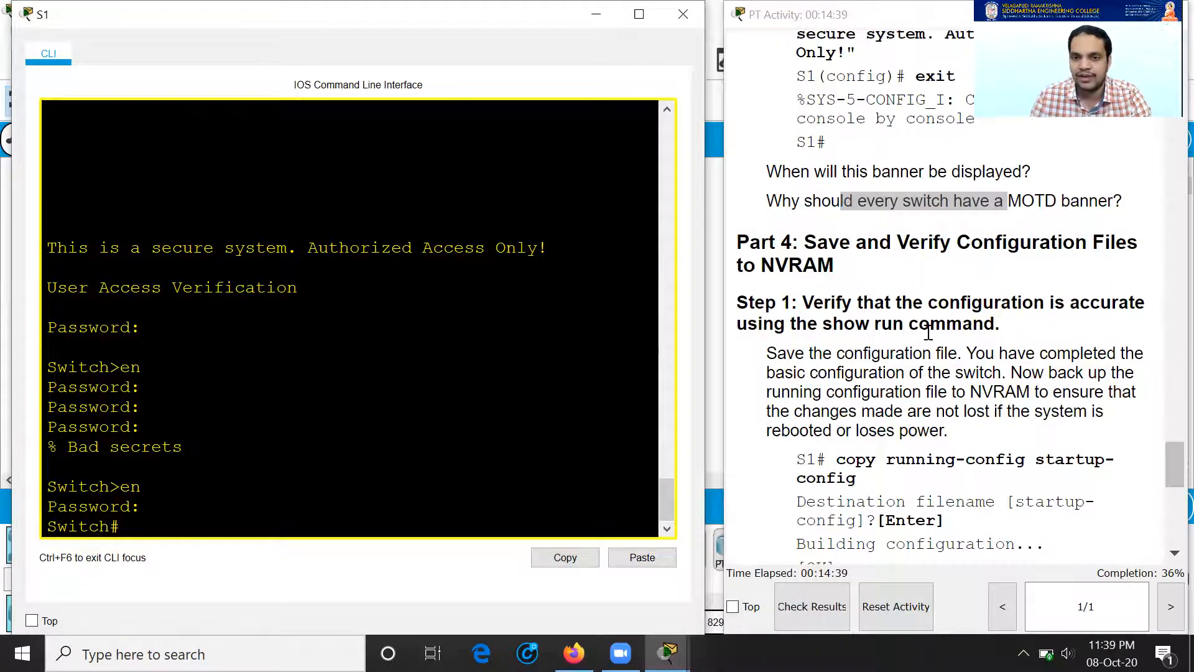
{"action": "scroll", "coordinate": [923, 330], "scroll_direction": "down", "scroll_amount": 1}
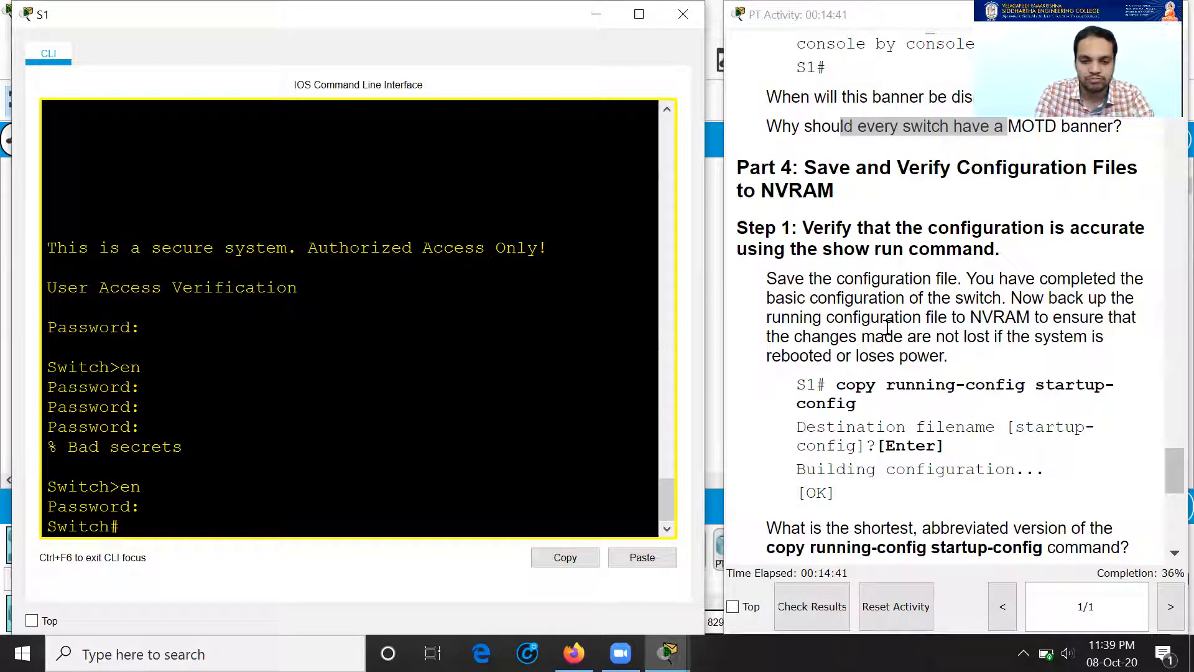
Step: Abandon a failed copy command in global configuration and return to privileged mode
{"action": "type", "text": "conf t"}
{"action": "key", "text": "Return"}
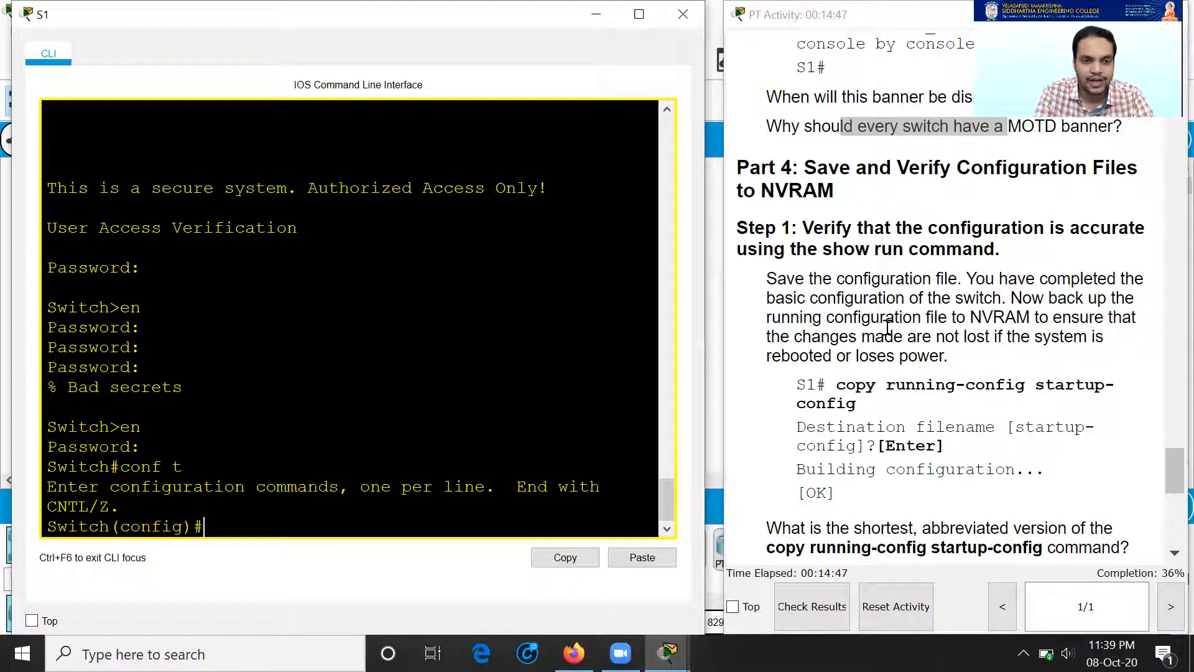
{"action": "type", "text": "copy r"}
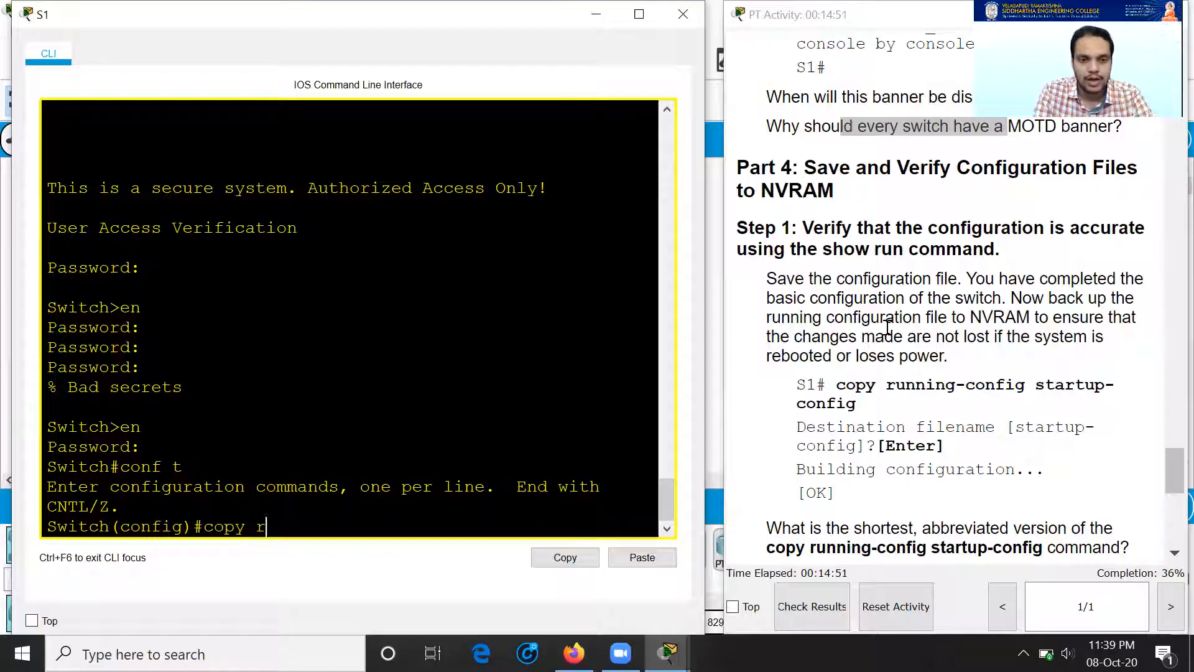
{"action": "key", "text": "Tab"}
{"action": "type", "text": "u"}
{"action": "key", "text": "Tab"}
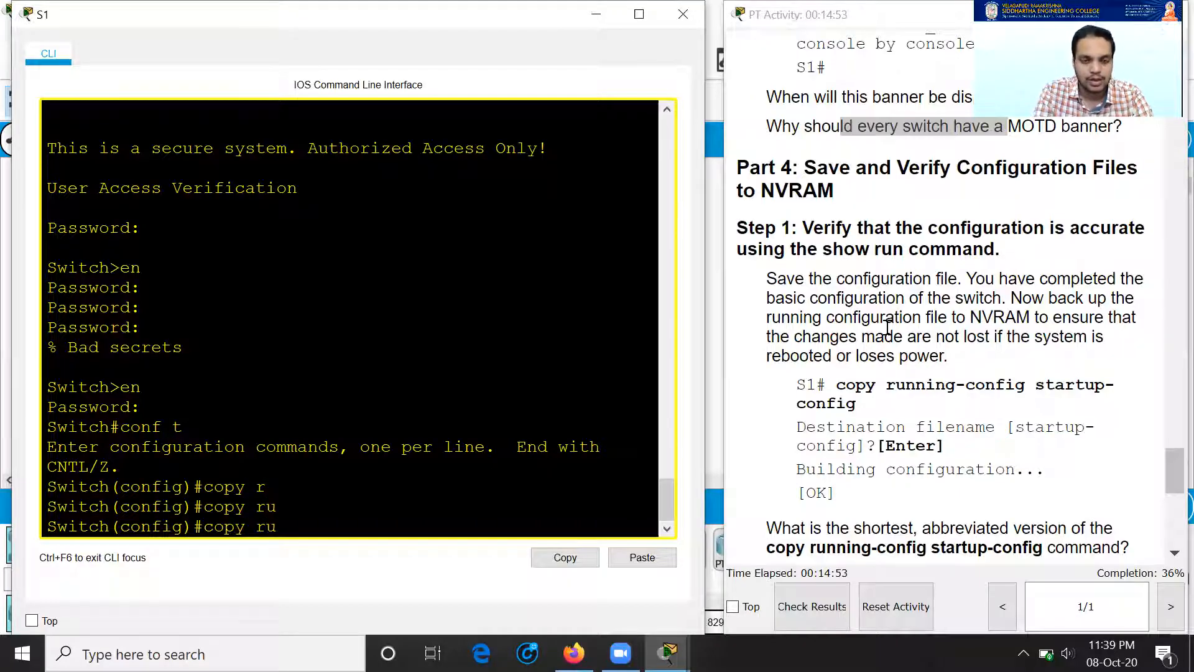
{"action": "type", "text": "nnin"}
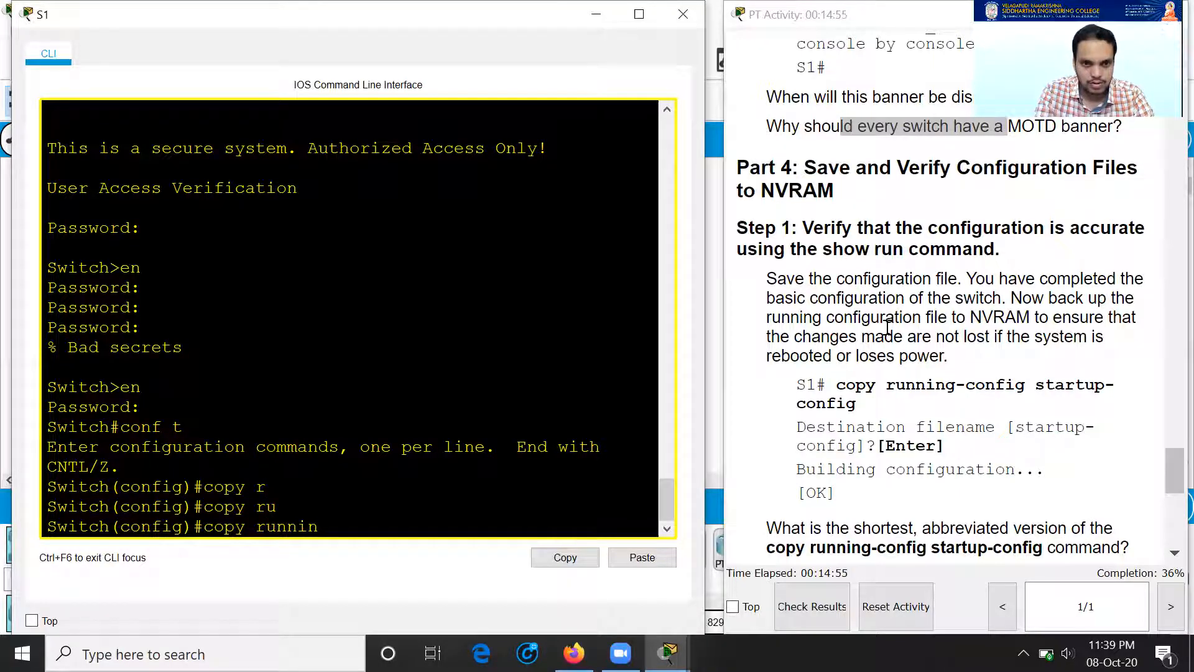
{"action": "key", "text": "Tab"}
{"action": "key", "text": "BackSpace"}
{"action": "key", "text": "BackSpace"}
{"action": "key", "text": "BackSpace"}
{"action": "key", "text": "BackSpace"}
{"action": "key", "text": "BackSpace"}
{"action": "key", "text": "BackSpace"}
{"action": "key", "text": "BackSpace"}
{"action": "key", "text": "BackSpace"}
{"action": "key", "text": "BackSpace"}
{"action": "key", "text": "BackSpace"}
{"action": "key", "text": "BackSpace"}
{"action": "type", "text": "exit"}
{"action": "key", "text": "Return"}
{"action": "key", "text": "Return"}
Step: Save S1's running-config to startup-config, accepting the default destination filename
{"action": "type", "text": "copy ru"}
{"action": "key", "text": "Tab"}
{"action": "type", "text": "star"}
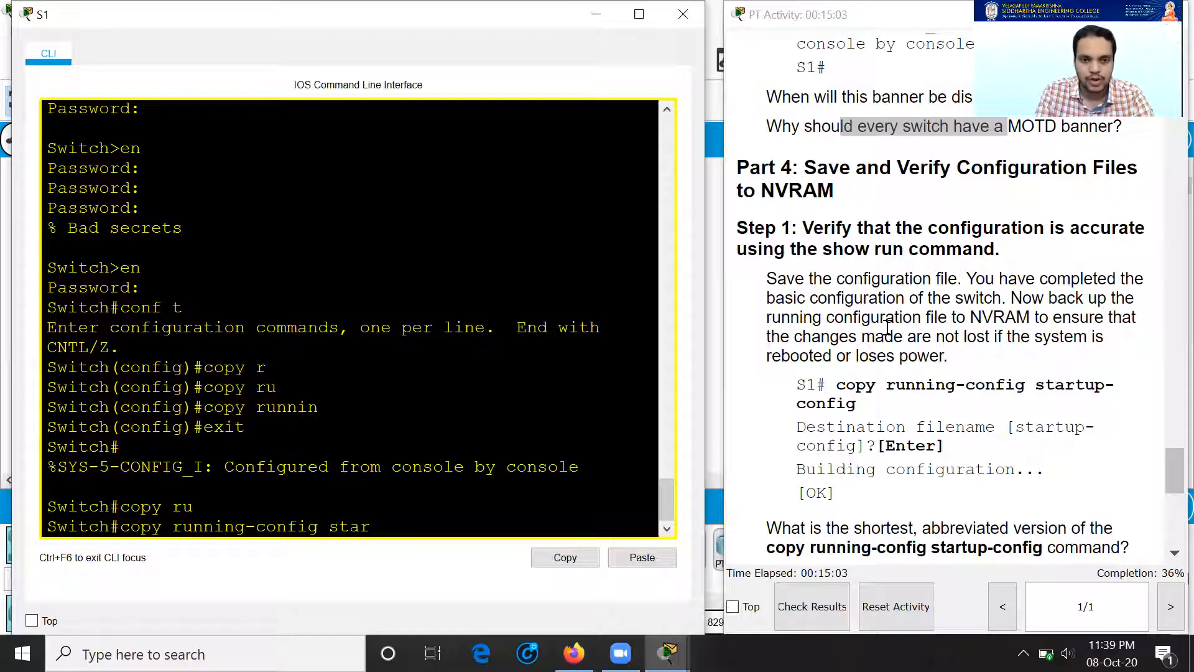
{"action": "key", "text": "Tab"}
{"action": "key", "text": "Return"}
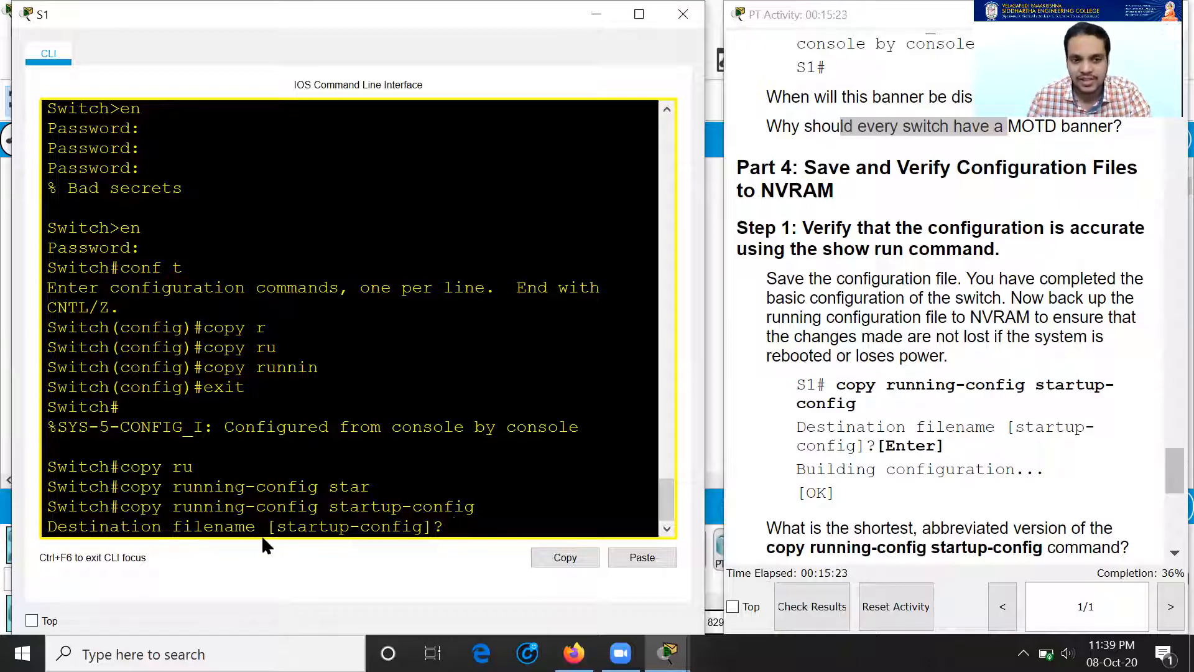
{"action": "left_click_drag", "start_coordinate": [434, 526], "coordinate": [266, 526]}
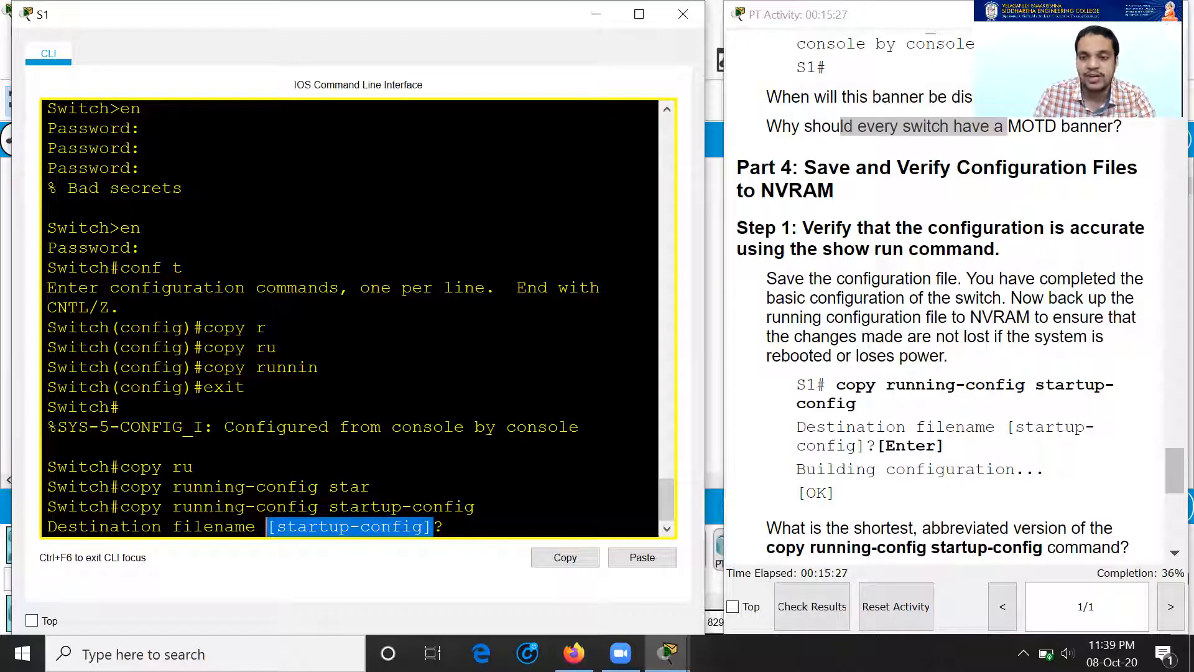
{"action": "key", "text": "Return"}
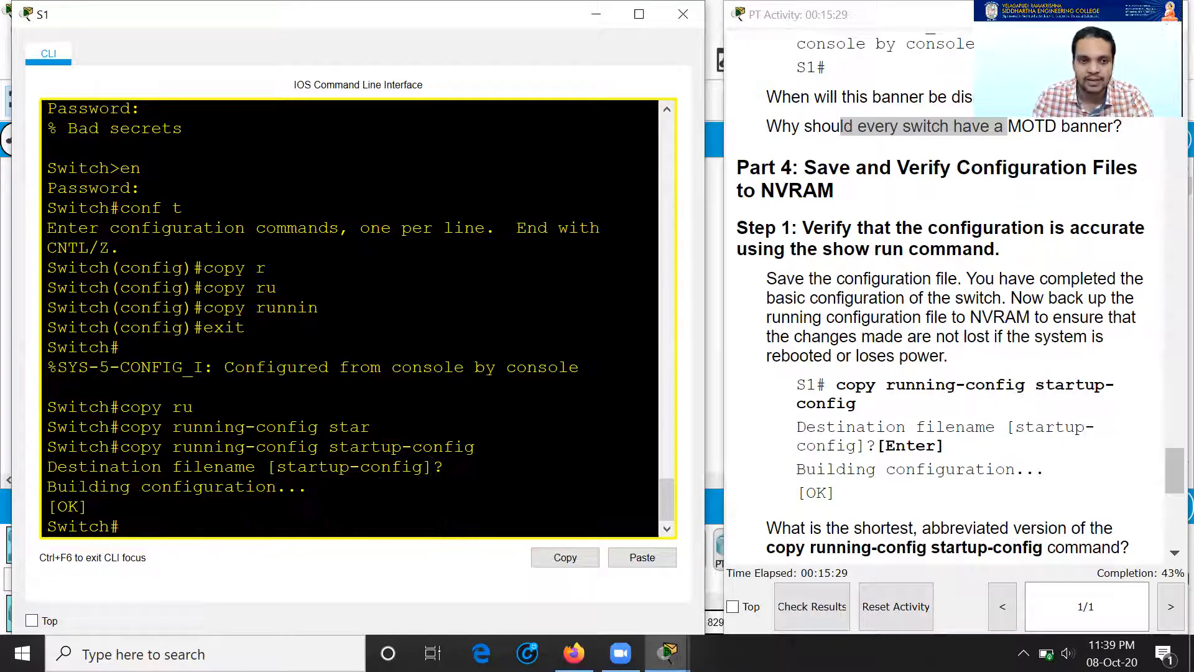
{"action": "scroll", "coordinate": [1006, 404], "scroll_direction": "down", "scroll_amount": 4}
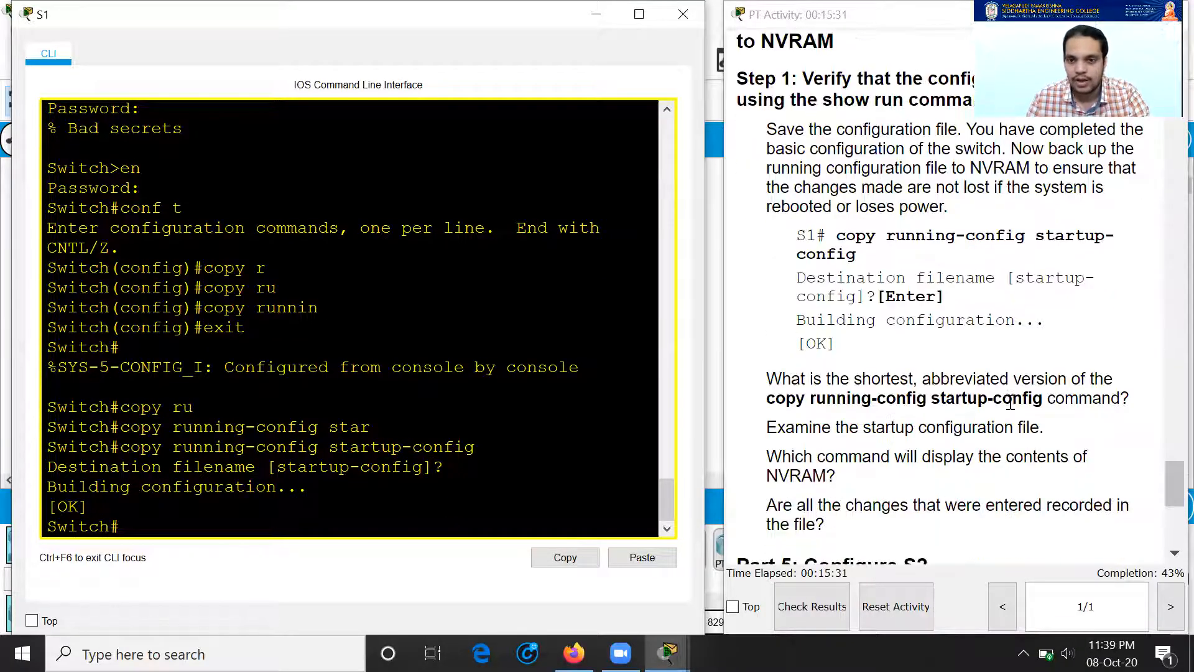
{"action": "scroll", "coordinate": [1002, 407], "scroll_direction": "up", "scroll_amount": 5}
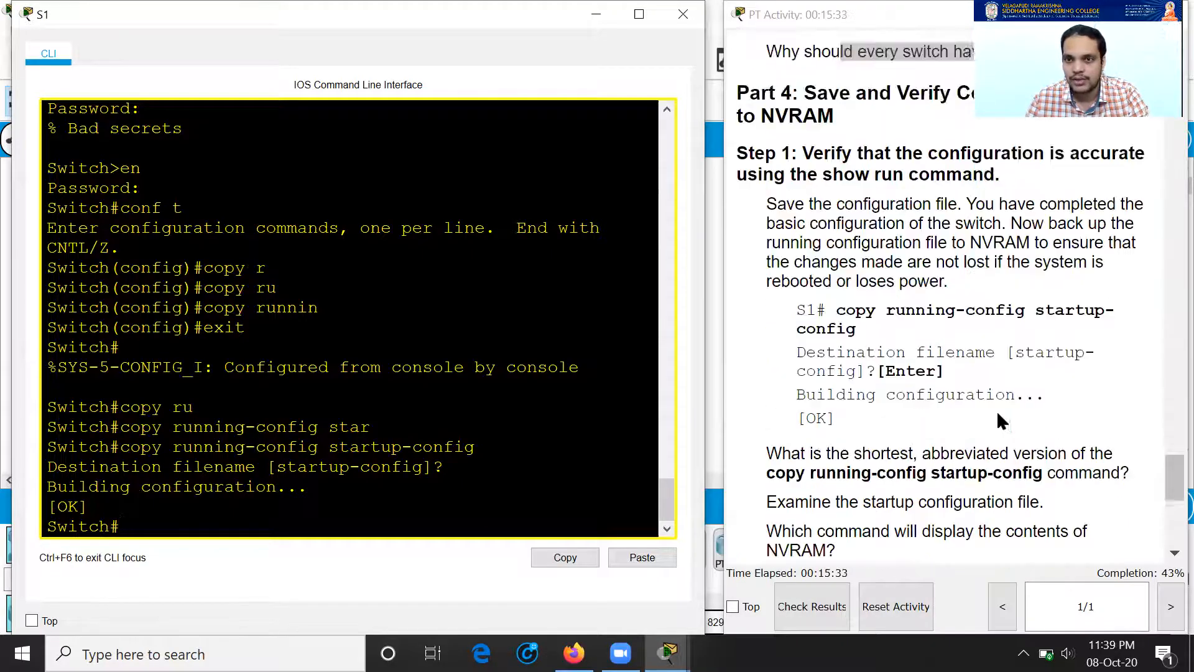
{"action": "scroll", "coordinate": [999, 424], "scroll_direction": "up", "scroll_amount": 3}
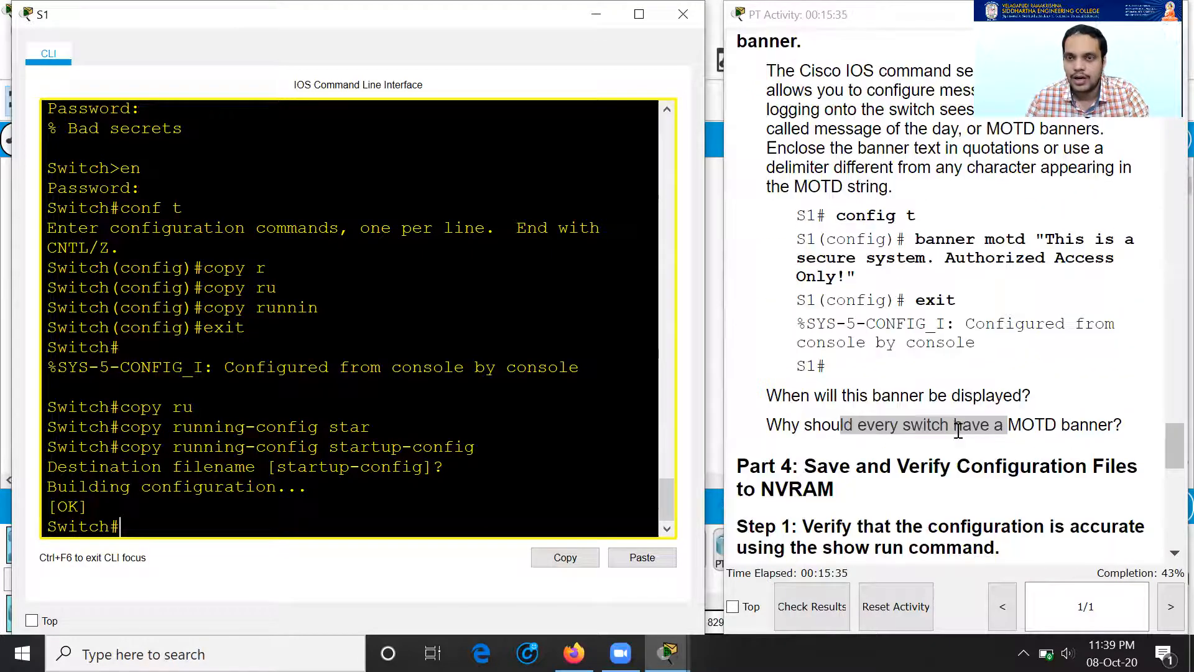
{"action": "scroll", "coordinate": [977, 370], "scroll_direction": "down", "scroll_amount": 1}
{"action": "scroll", "coordinate": [972, 369], "scroll_direction": "down", "scroll_amount": 2}
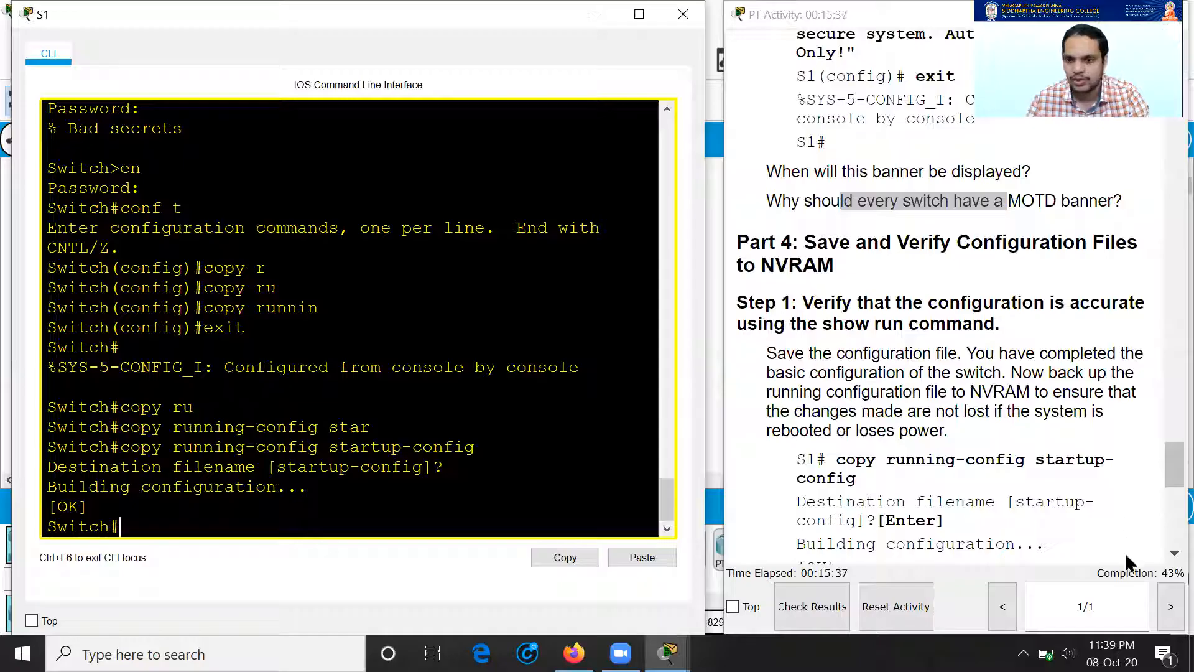
{"action": "left_click", "coordinate": [1162, 572]}
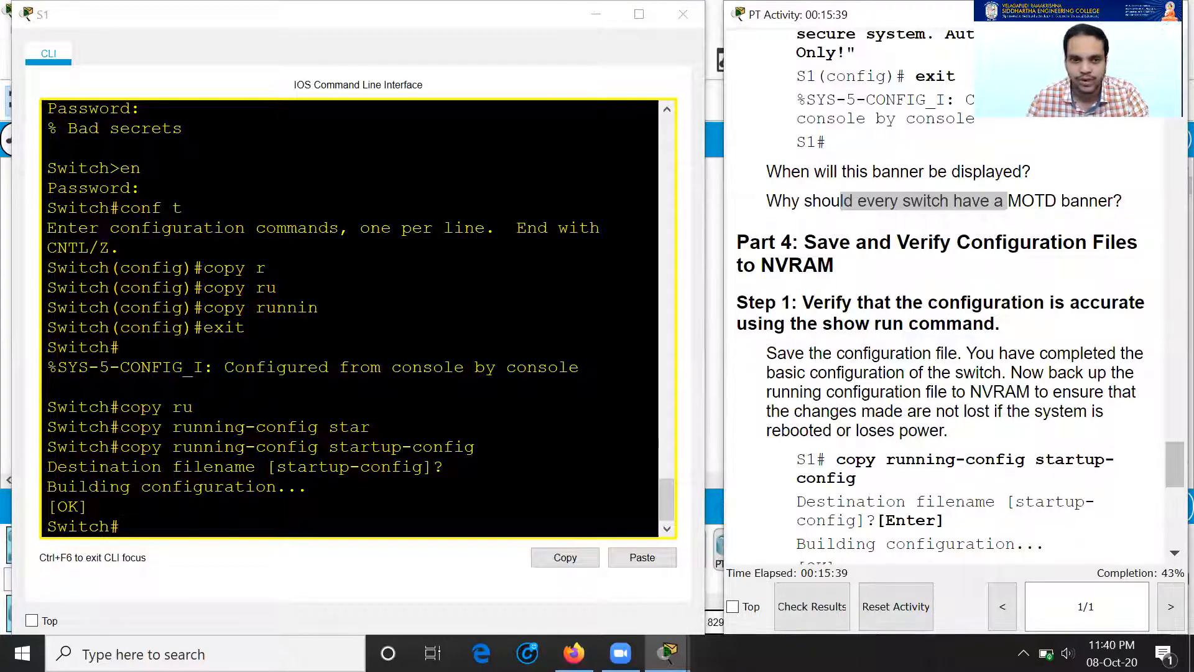
{"action": "scroll", "coordinate": [222, 482], "scroll_direction": "down", "scroll_amount": 1}
{"action": "scroll", "coordinate": [988, 427], "scroll_direction": "down", "scroll_amount": 5}
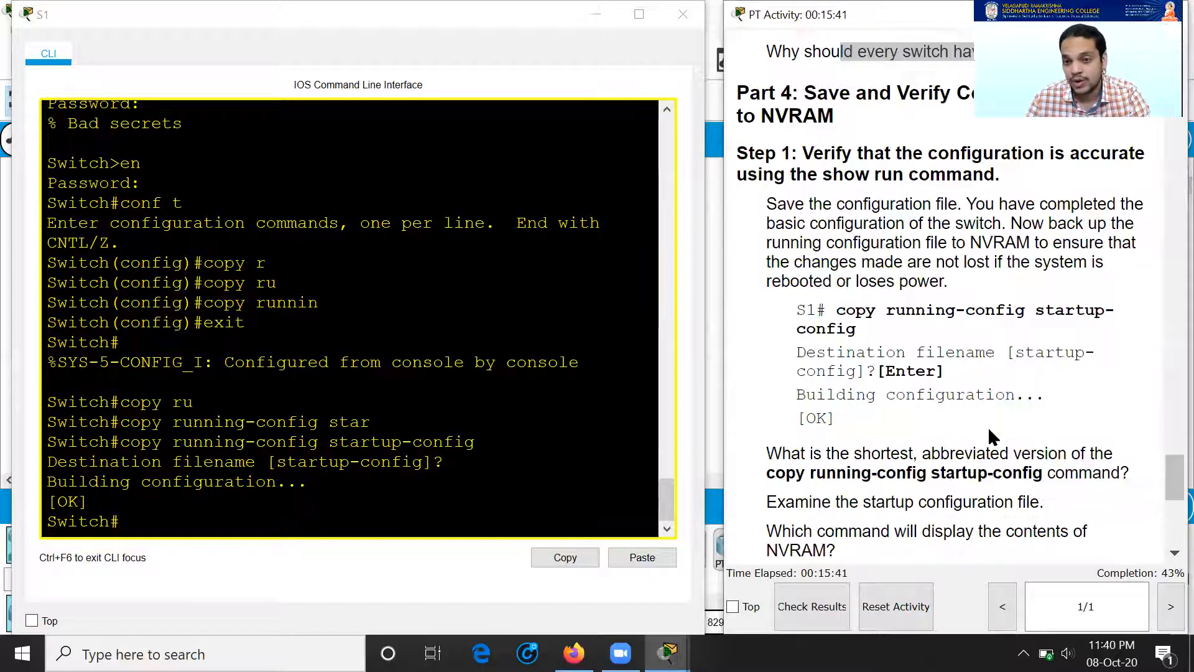
{"action": "scroll", "coordinate": [979, 421], "scroll_direction": "down", "scroll_amount": 2}
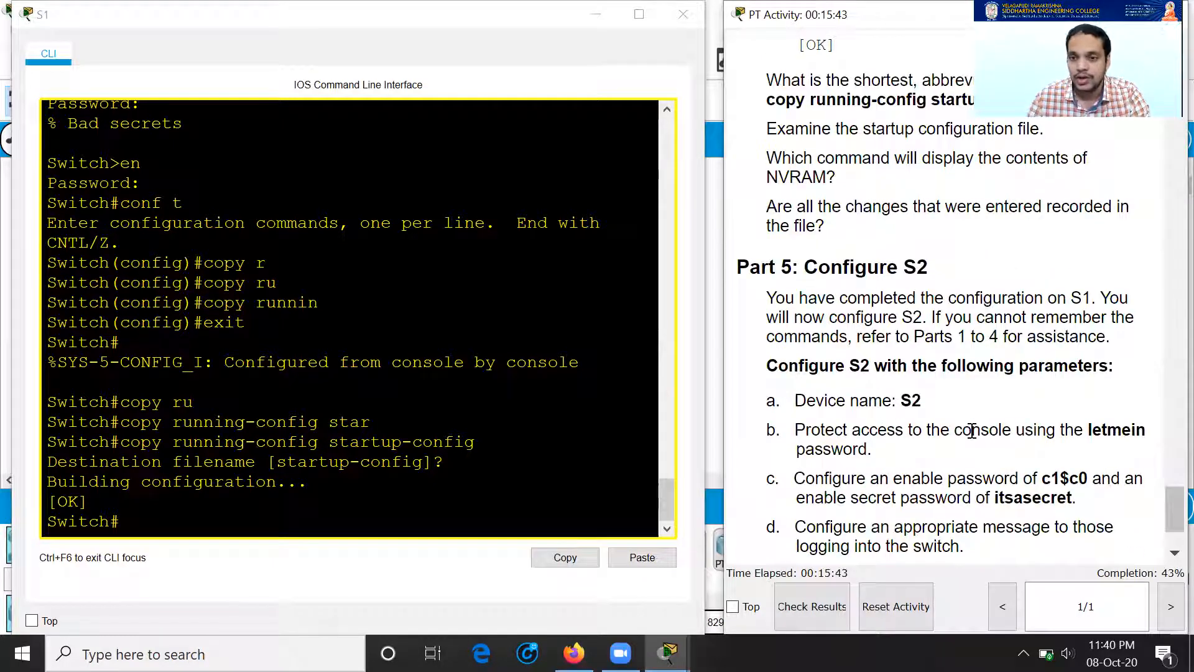
{"action": "scroll", "coordinate": [970, 432], "scroll_direction": "down", "scroll_amount": 1}
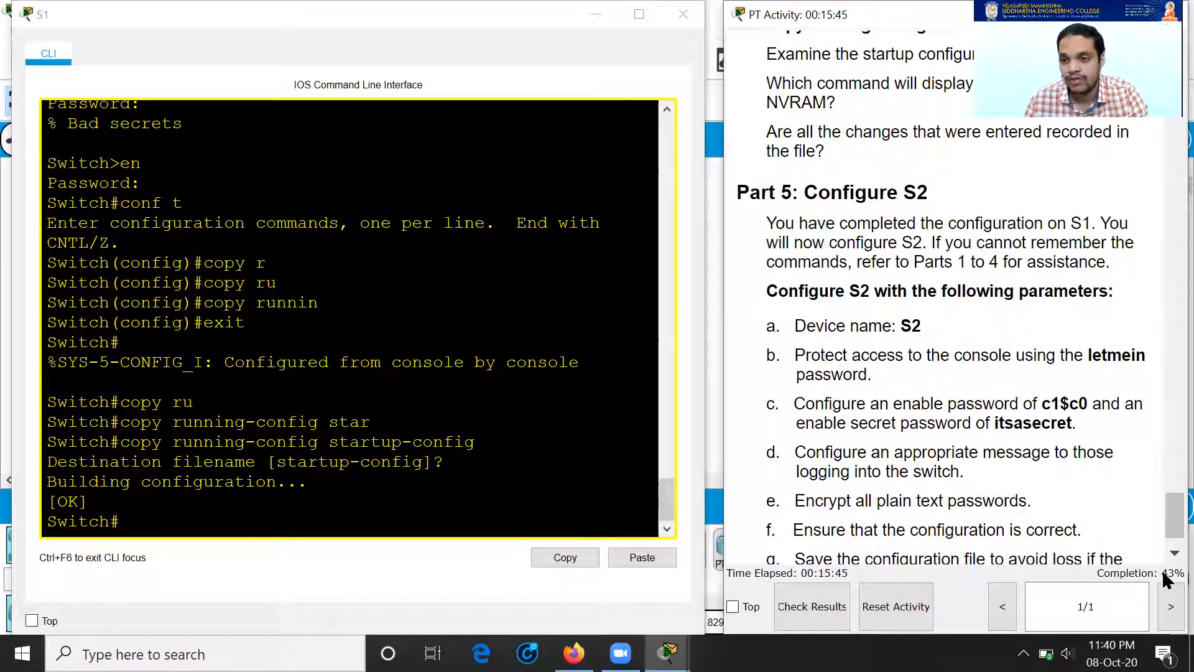
Step: Close the S1 command window and reopen S1's CLI from the topology
{"action": "left_click", "coordinate": [681, 16]}
{"action": "left_click", "coordinate": [467, 240]}
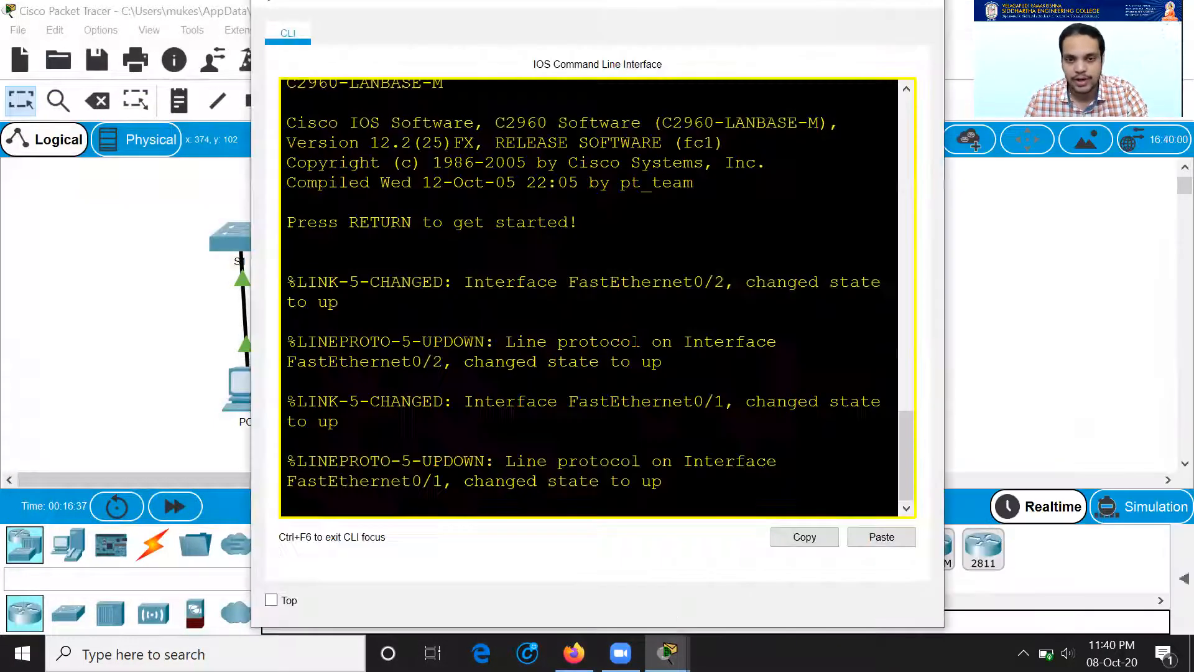
{"action": "mouse_move", "coordinate": [669, 653]}
{"action": "left_click", "coordinate": [514, 583]}
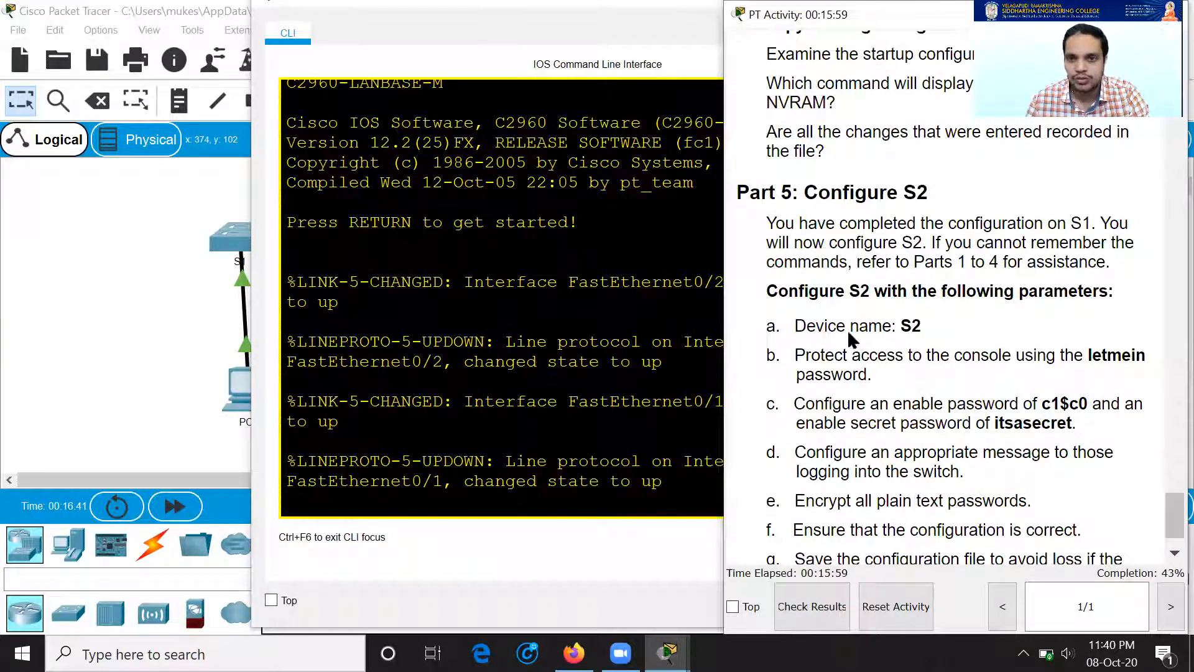
{"action": "left_click", "coordinate": [496, 481]}
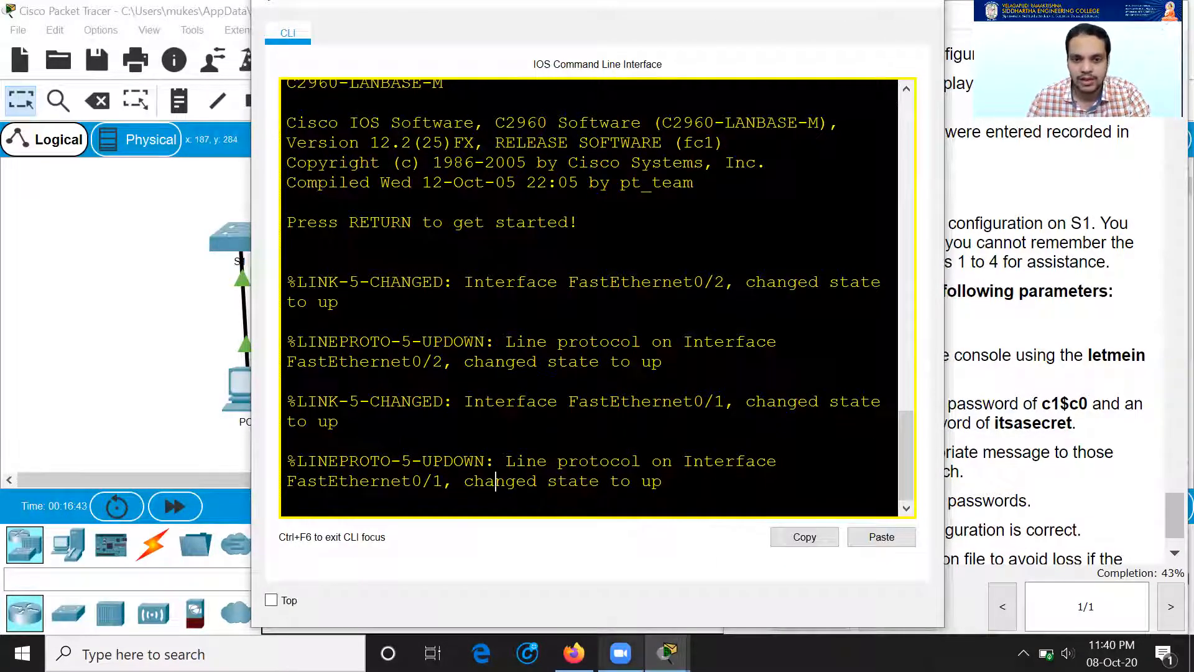
{"action": "mouse_move", "coordinate": [669, 653]}
{"action": "left_click", "coordinate": [687, 573]}
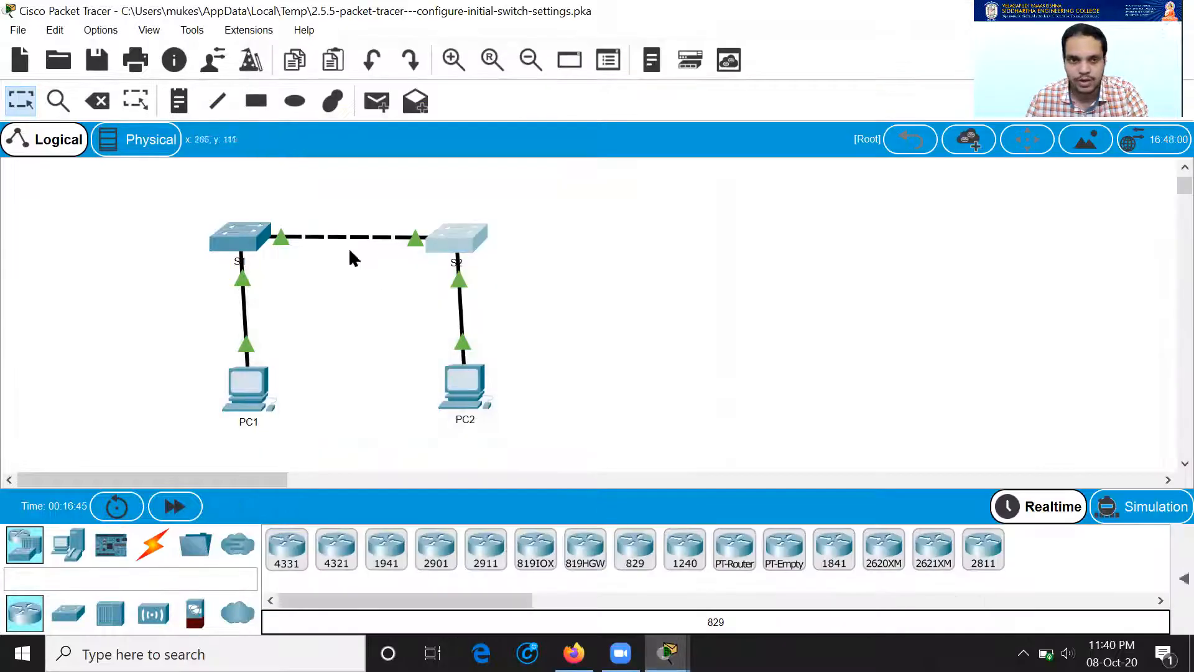
{"action": "left_click", "coordinate": [249, 239]}
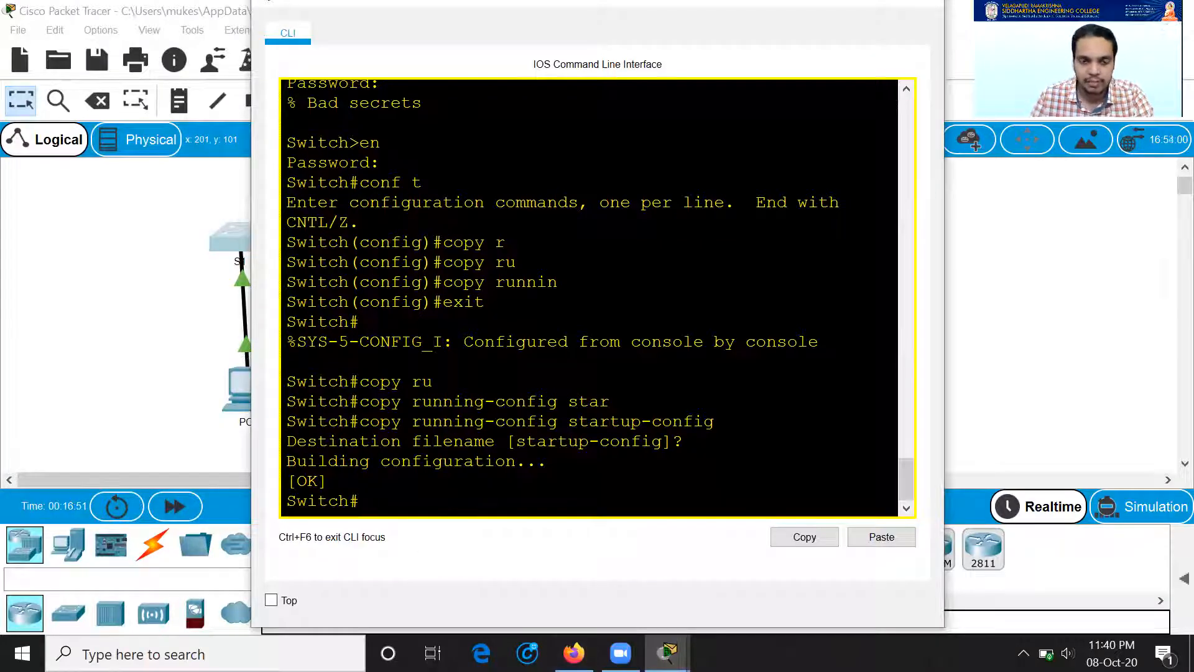
Step: Enter global configuration mode and set the switch hostname to S1
{"action": "type", "text": "conf t"}
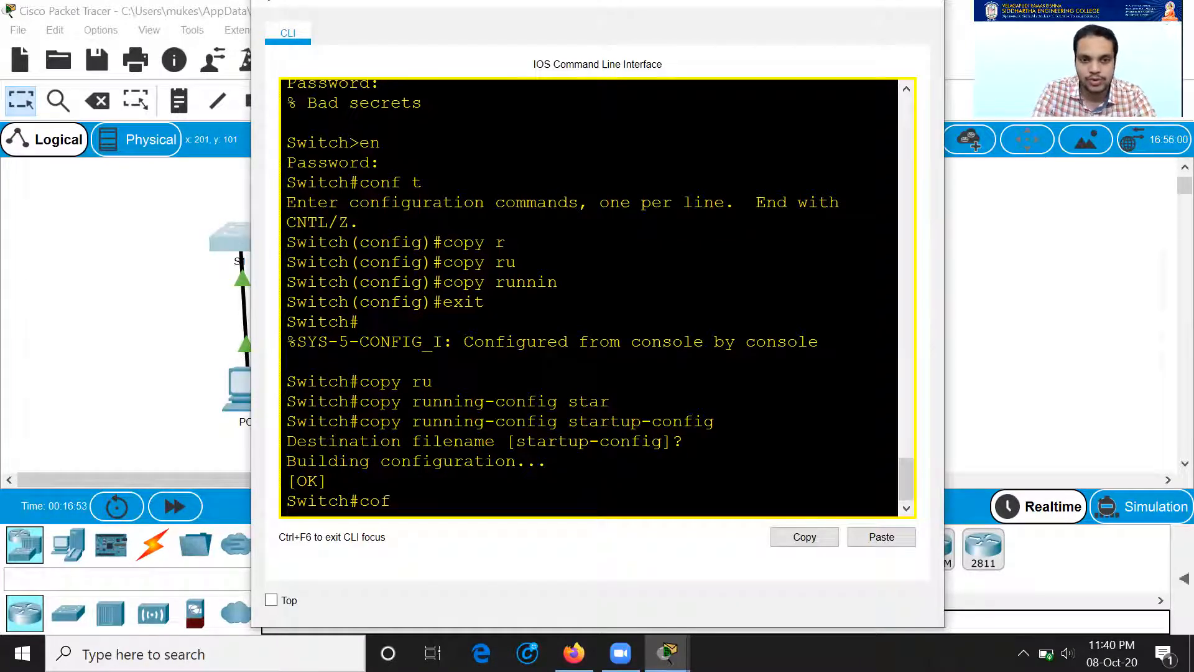
{"action": "key", "text": "Return"}
{"action": "type", "text": "hostname S1"}
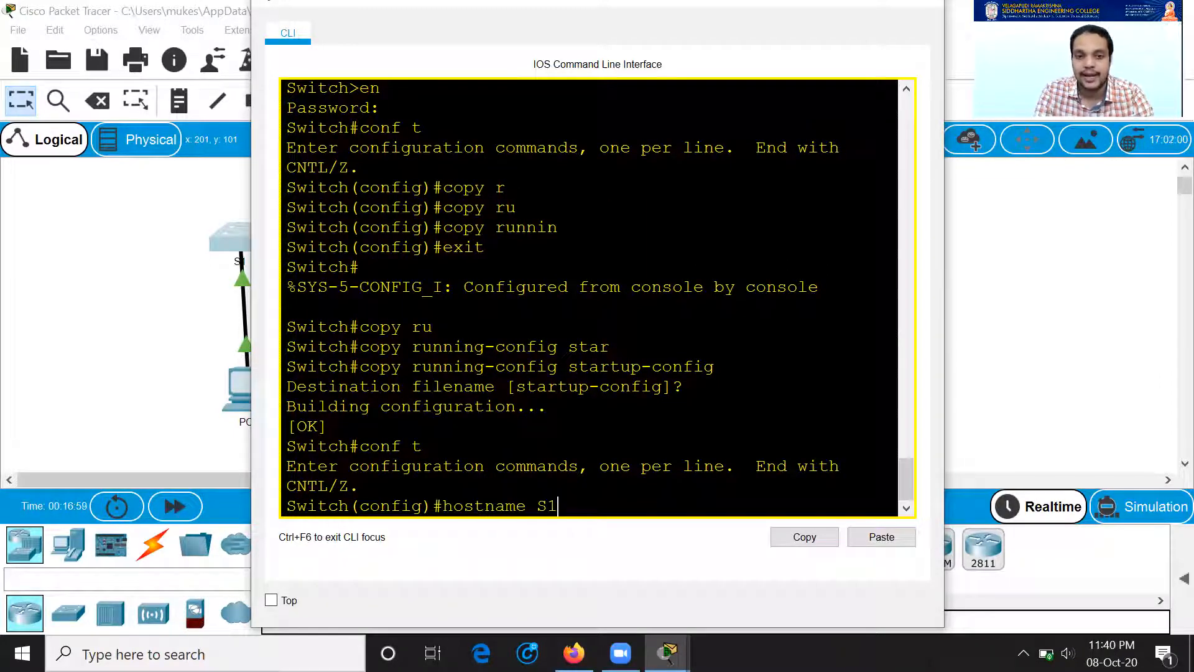
{"action": "key", "text": "Return"}
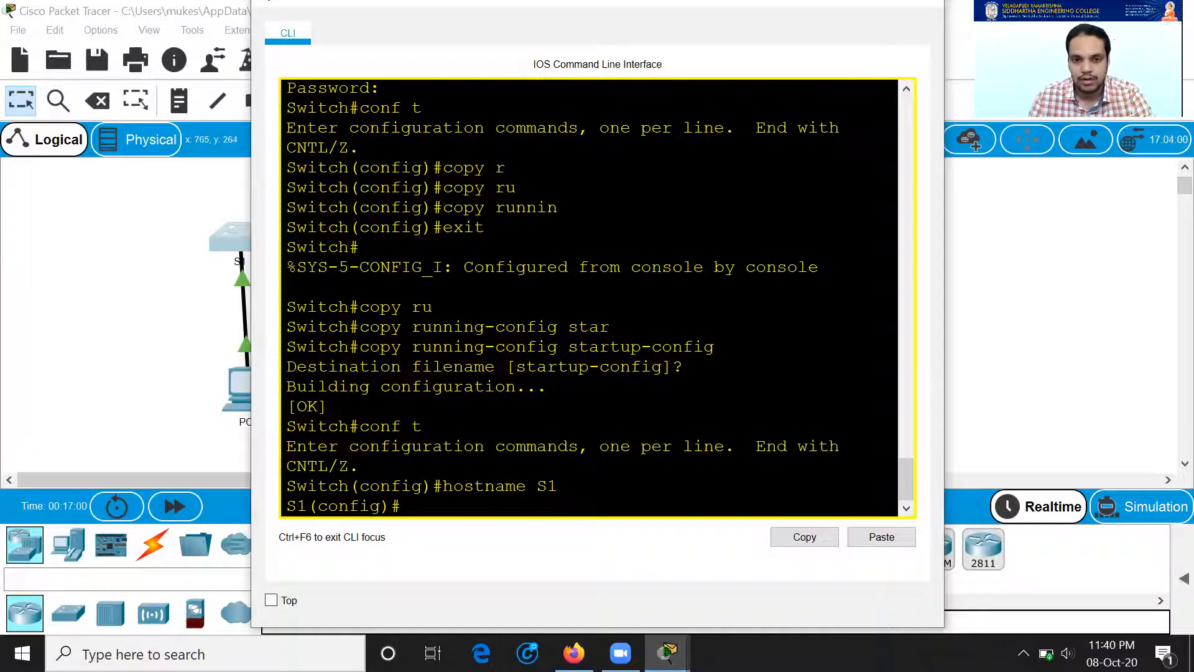
Step: Review the activity instructions by scrolling back through the earlier parts
{"action": "mouse_move", "coordinate": [667, 653]}
{"action": "left_click", "coordinate": [468, 581]}
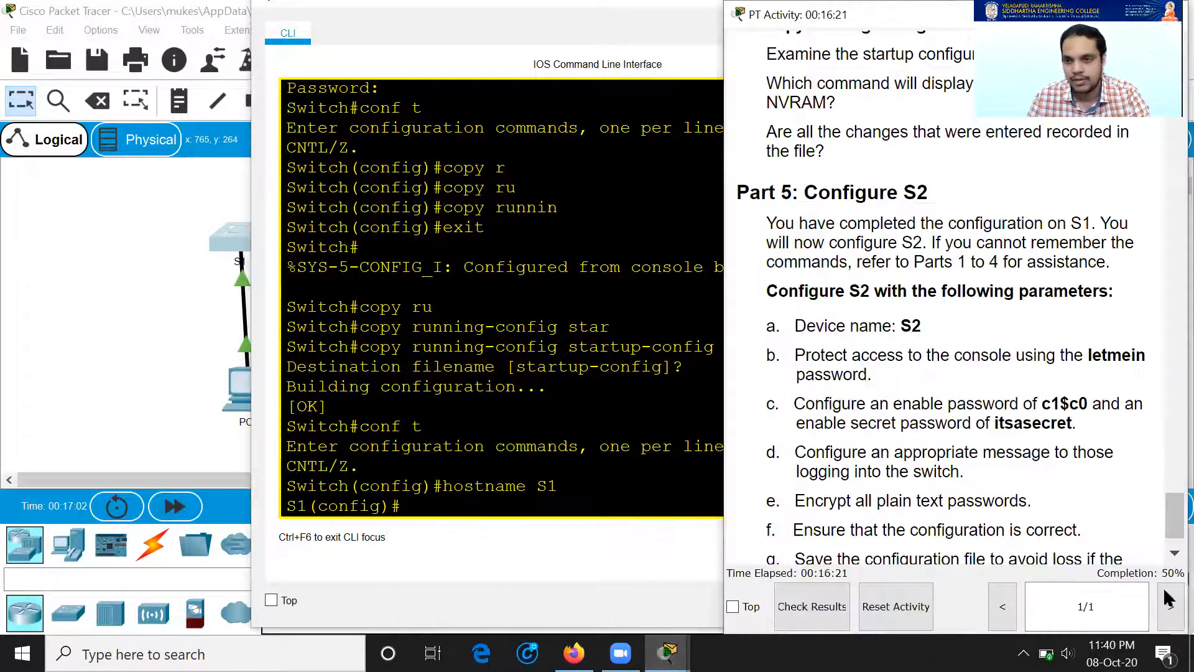
{"action": "scroll", "coordinate": [1057, 448], "scroll_direction": "up", "scroll_amount": 7}
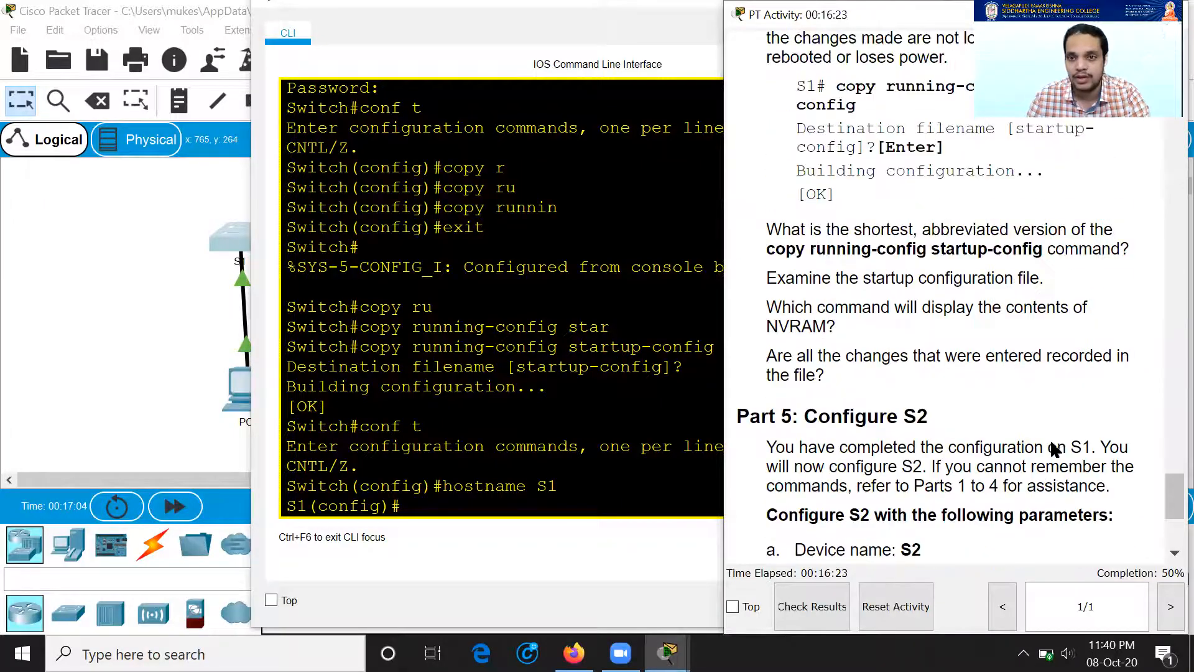
{"action": "scroll", "coordinate": [995, 429], "scroll_direction": "up", "scroll_amount": 10}
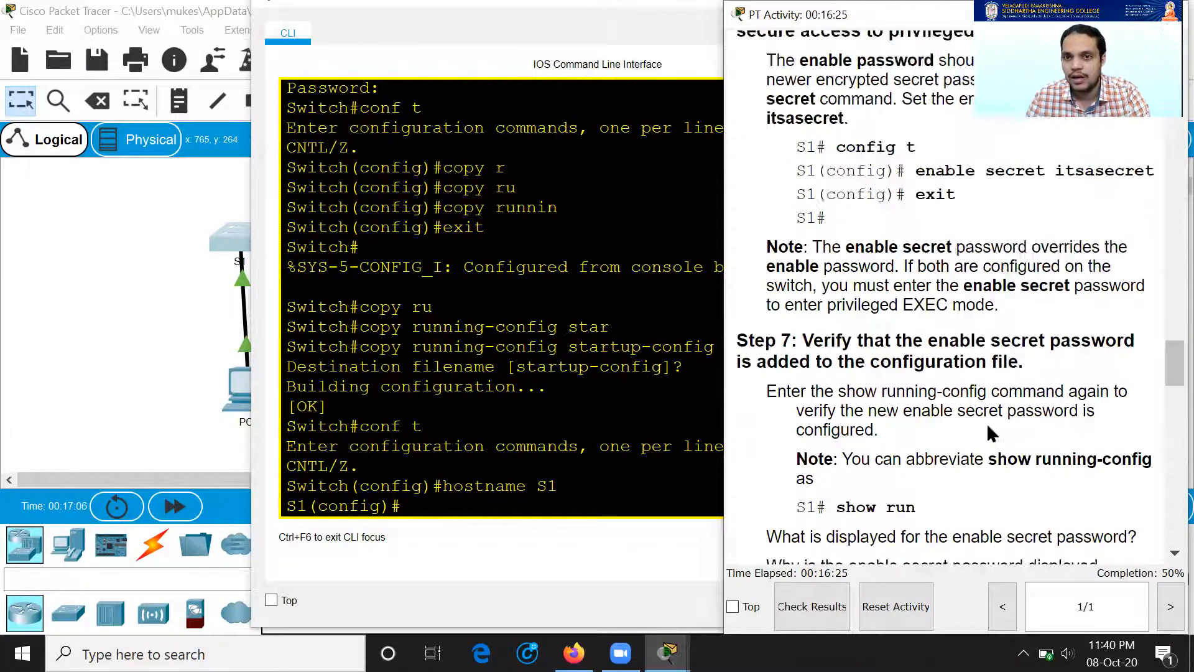
{"action": "scroll", "coordinate": [976, 433], "scroll_direction": "up", "scroll_amount": 10}
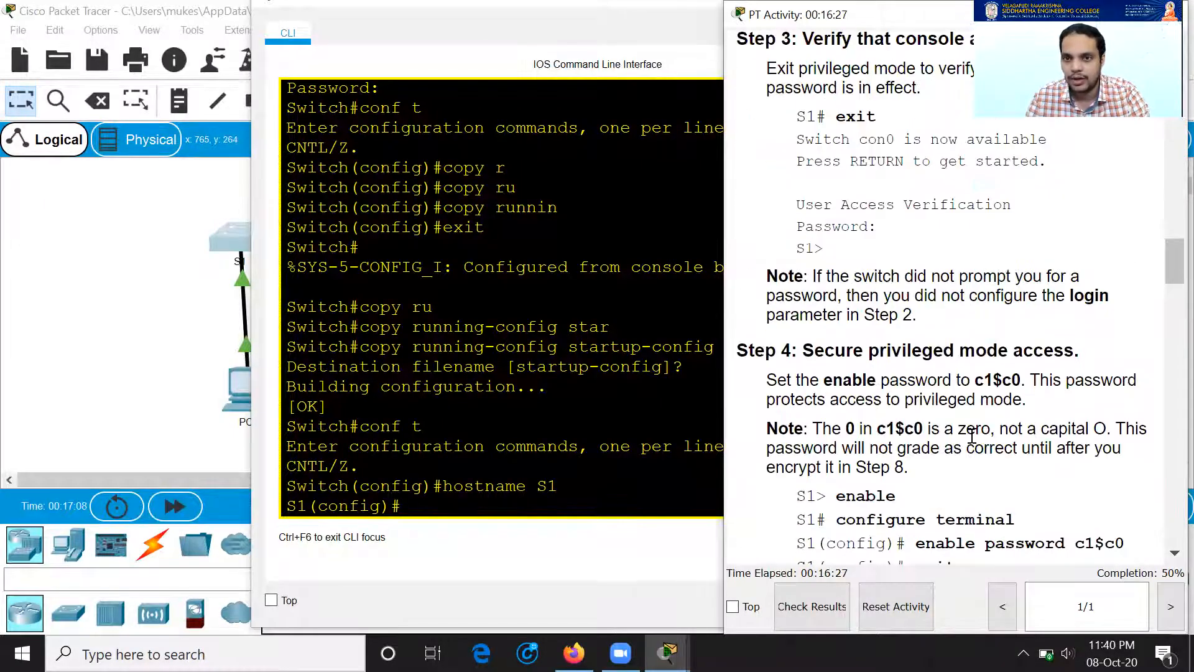
{"action": "scroll", "coordinate": [970, 434], "scroll_direction": "up", "scroll_amount": 5}
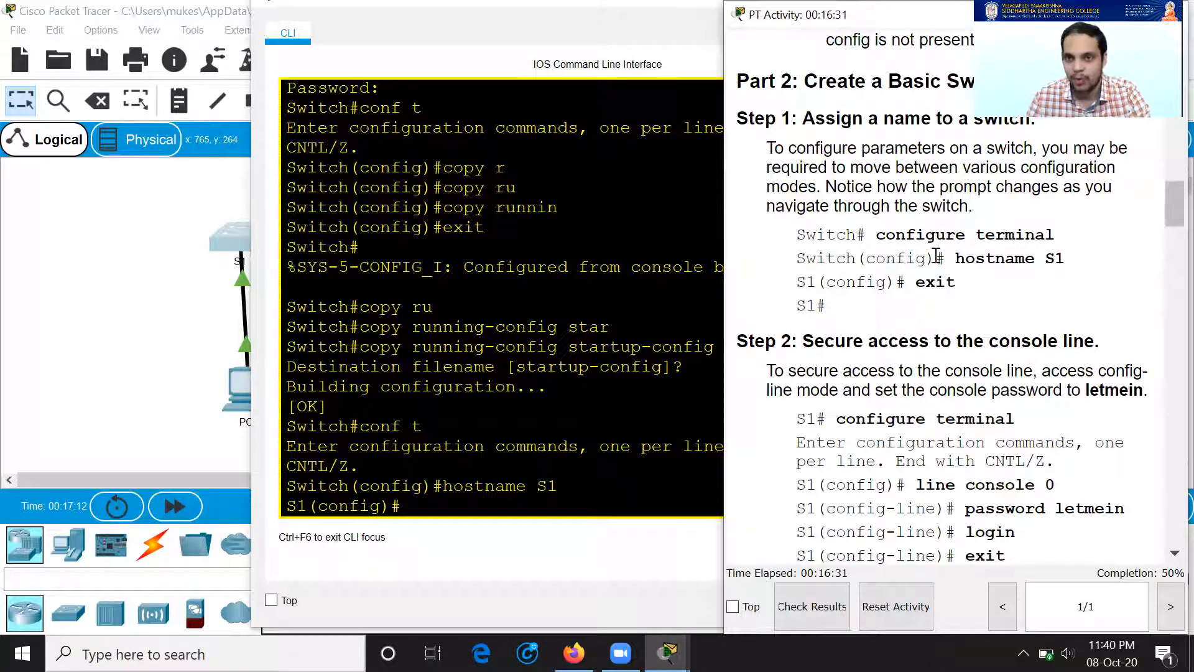
{"action": "scroll", "coordinate": [925, 258], "scroll_direction": "down", "scroll_amount": 4}
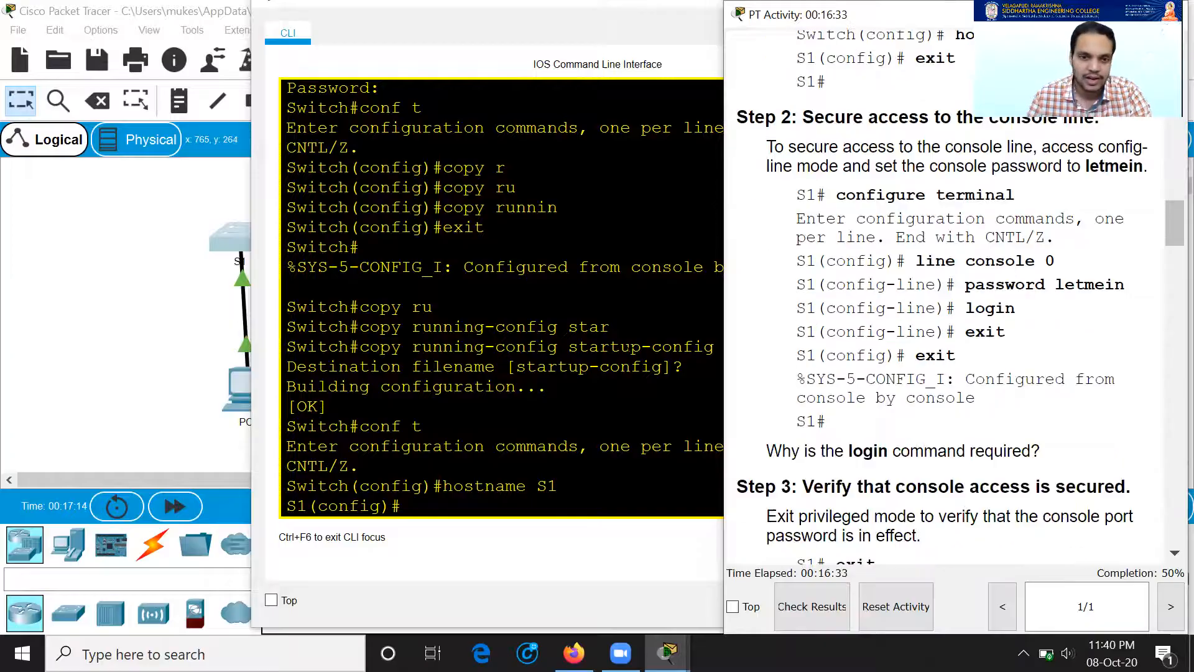
Step: Close the S1 command window and open switch S2's command line
{"action": "left_click", "coordinate": [547, 382]}
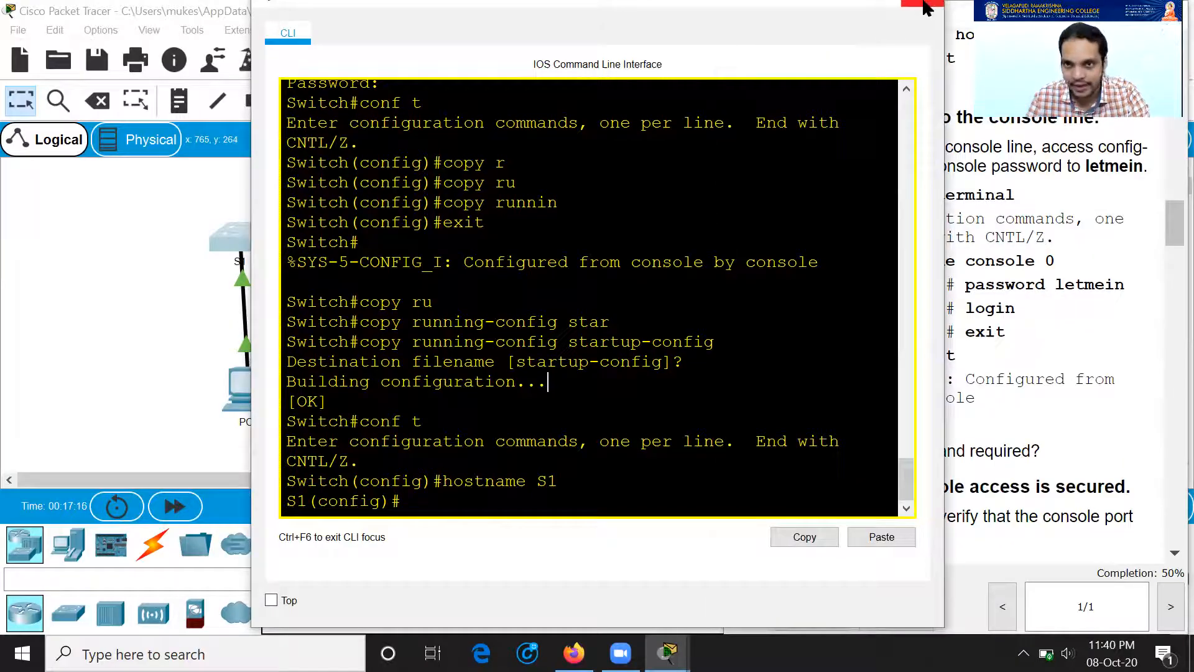
{"action": "left_click", "coordinate": [925, 4]}
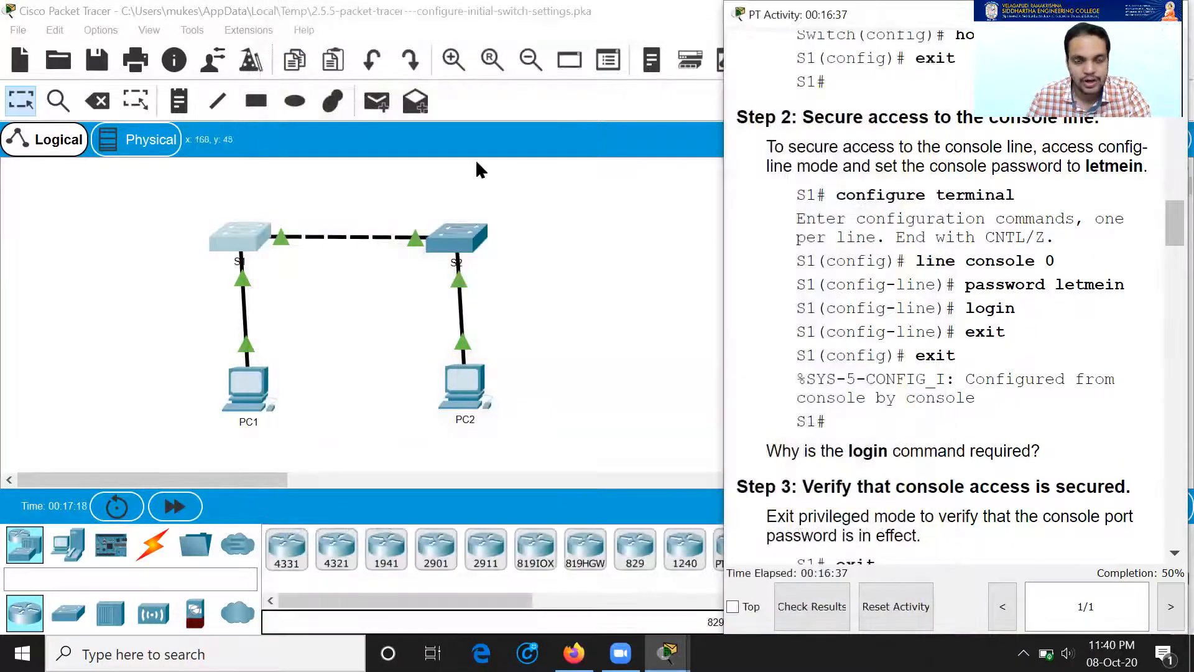
{"action": "scroll", "coordinate": [1075, 370], "scroll_direction": "down", "scroll_amount": 15}
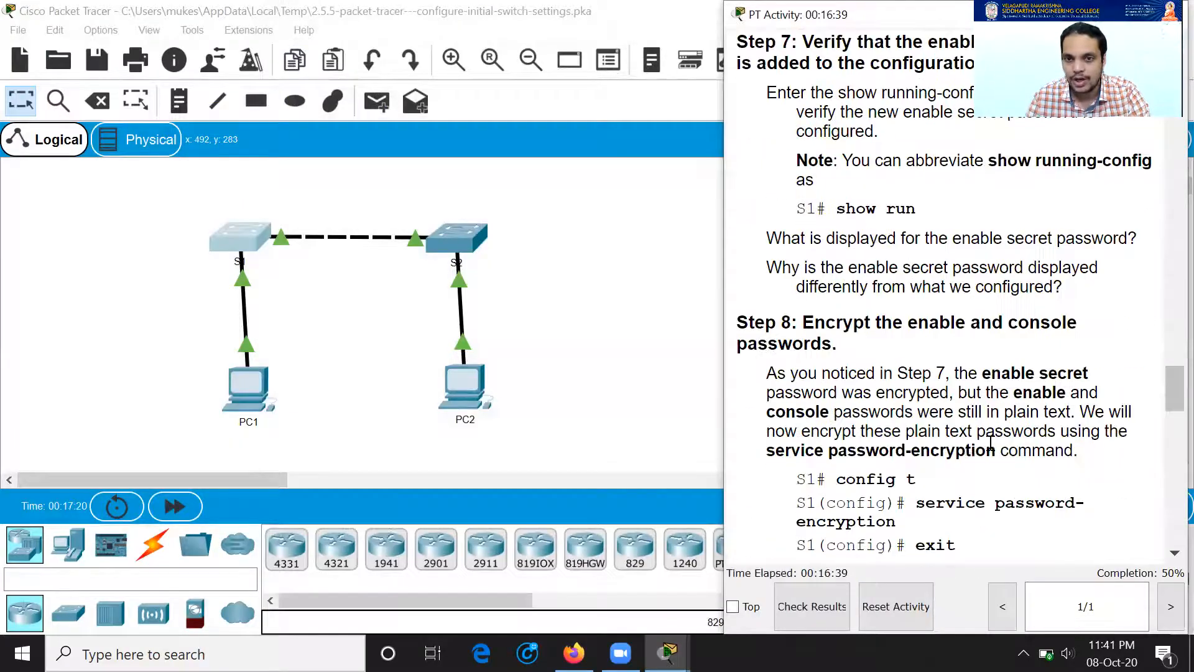
{"action": "scroll", "coordinate": [951, 445], "scroll_direction": "down", "scroll_amount": 12}
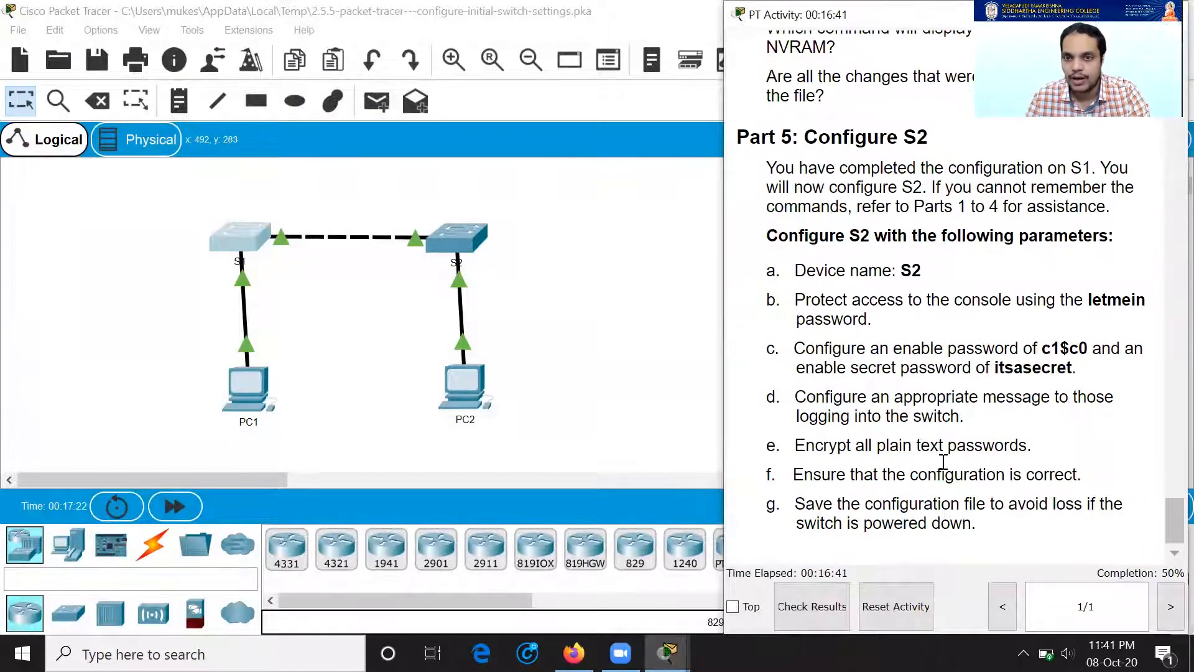
{"action": "left_click", "coordinate": [462, 243]}
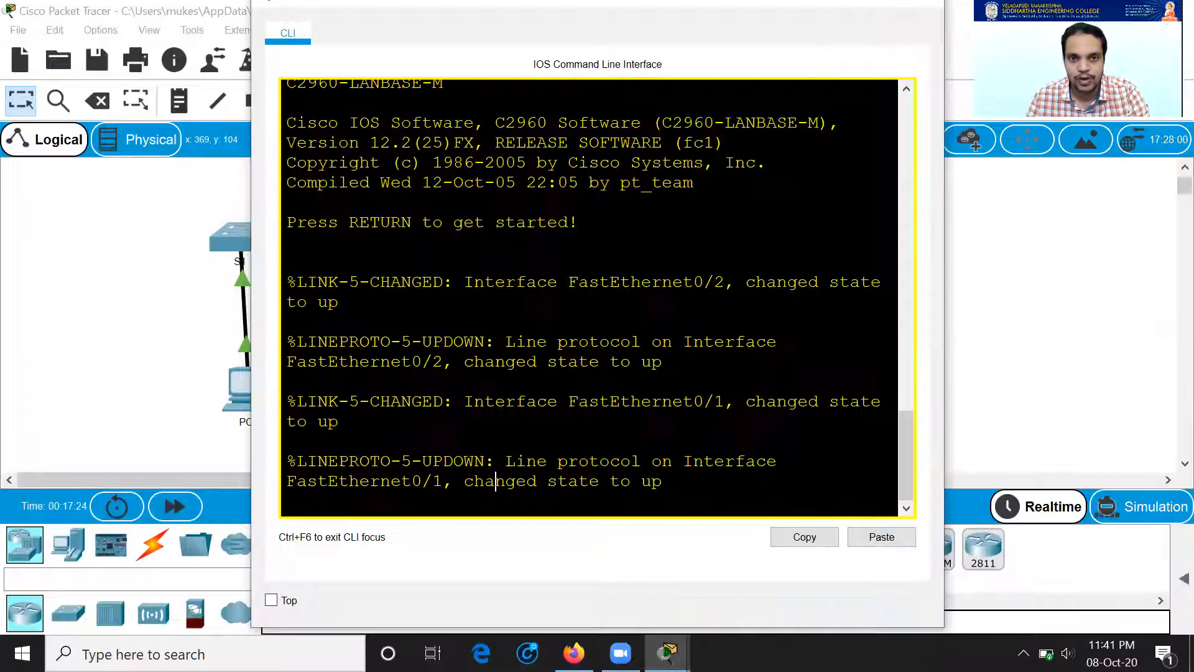
Step: Enter privileged mode on S2 and move its command window to the left
{"action": "key", "text": "Return"}
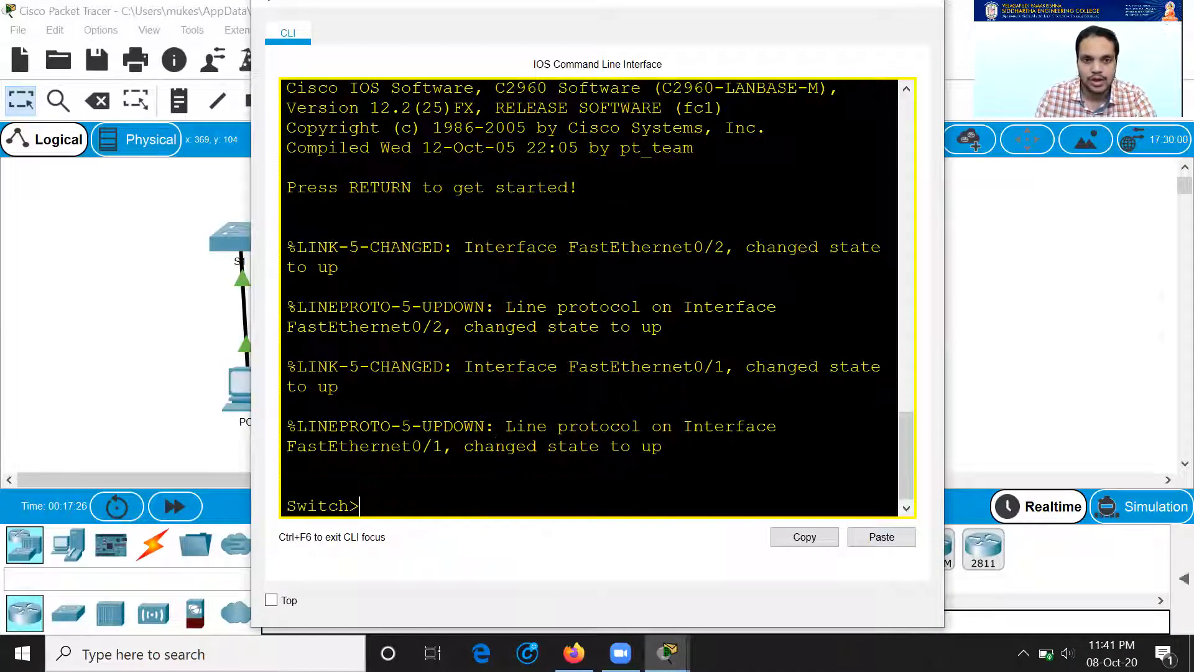
{"action": "type", "text": "en"}
{"action": "key", "text": "Return"}
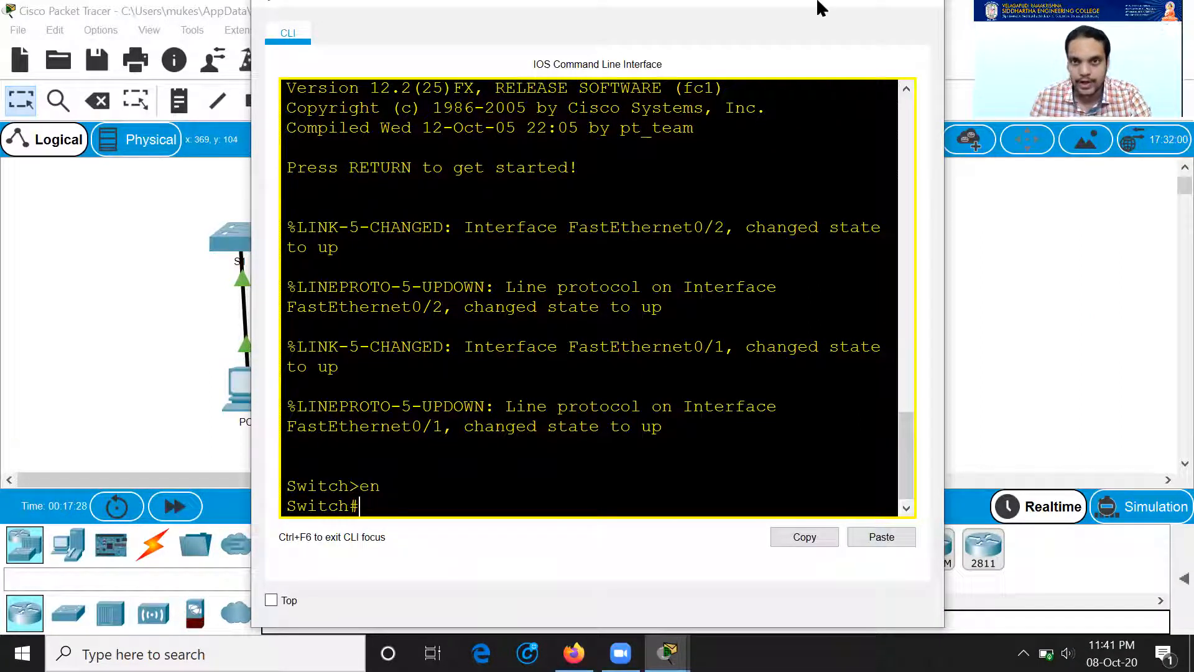
{"action": "left_click_drag", "start_coordinate": [691, 13], "coordinate": [467, 34]}
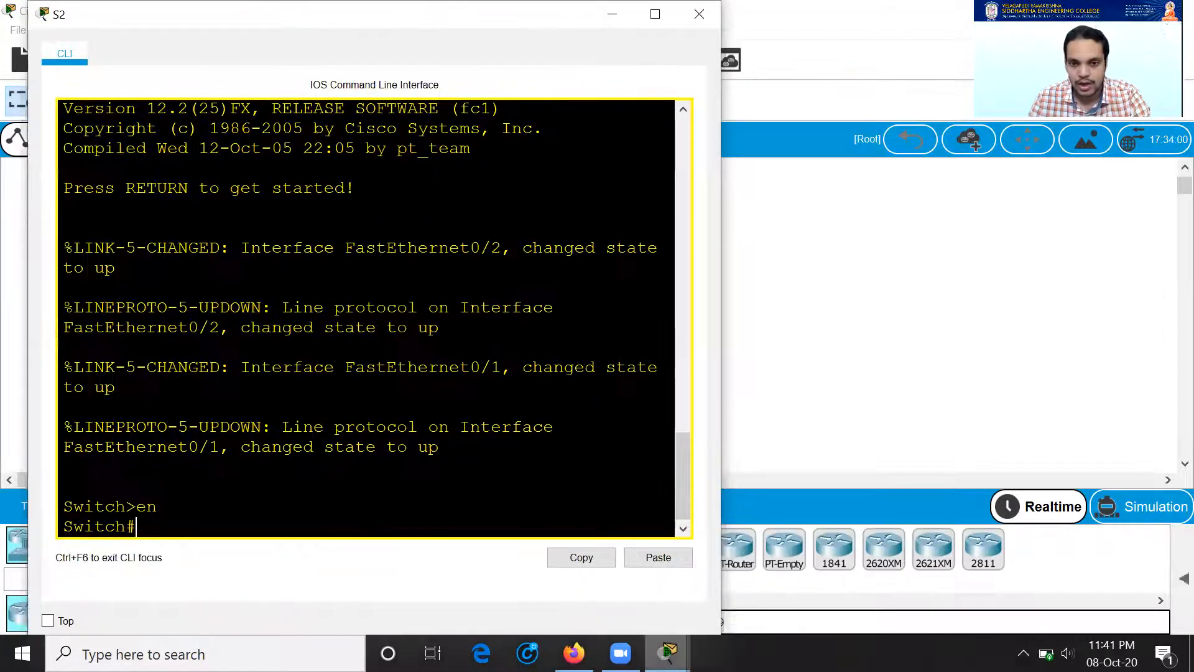
{"action": "mouse_move", "coordinate": [668, 653]}
{"action": "left_click", "coordinate": [530, 558]}
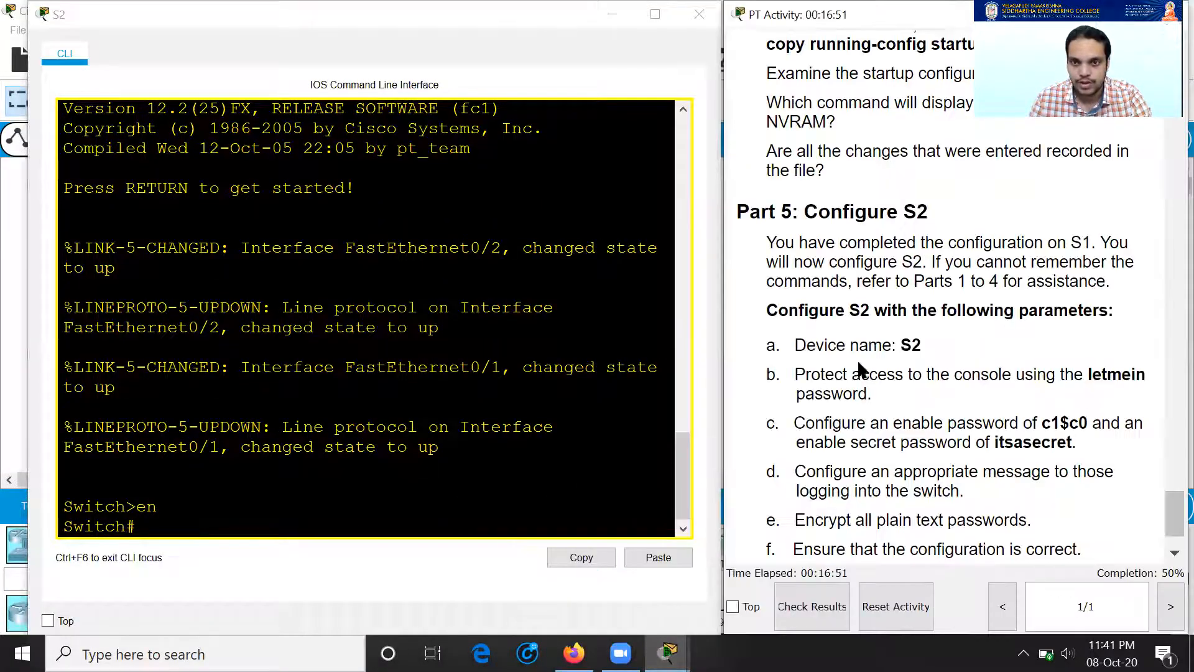
{"action": "left_click", "coordinate": [171, 539]}
Step: Enter global configuration mode and set the switch hostname to S2
{"action": "type", "text": "h#"}
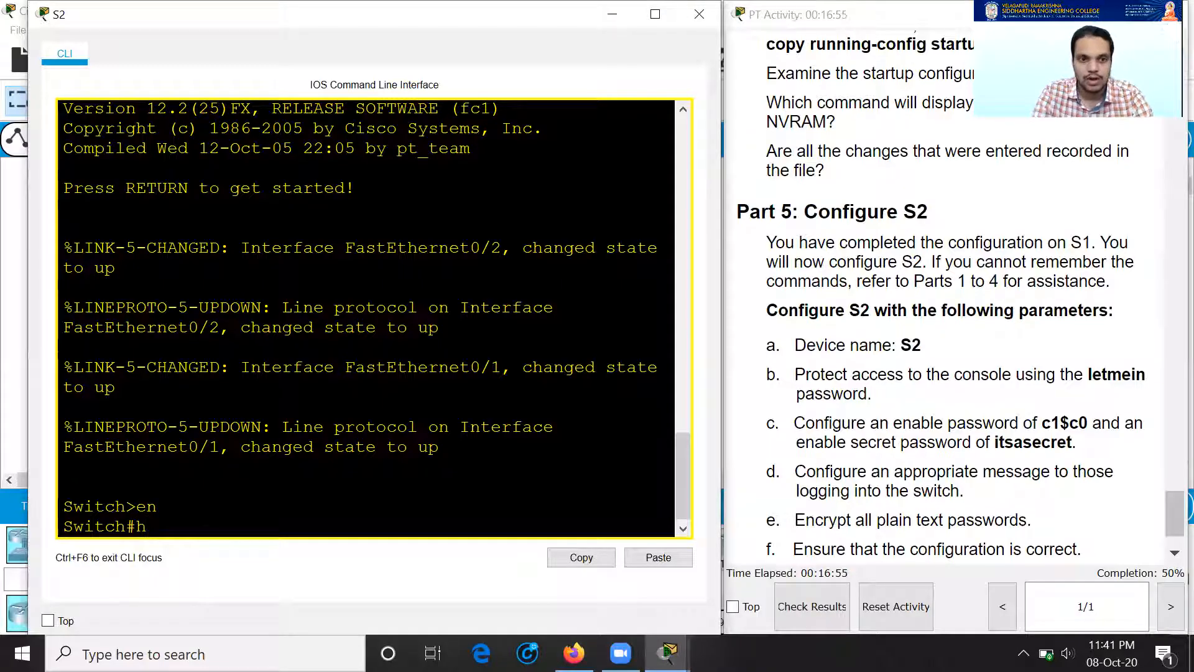
{"action": "type", "text": "conf t"}
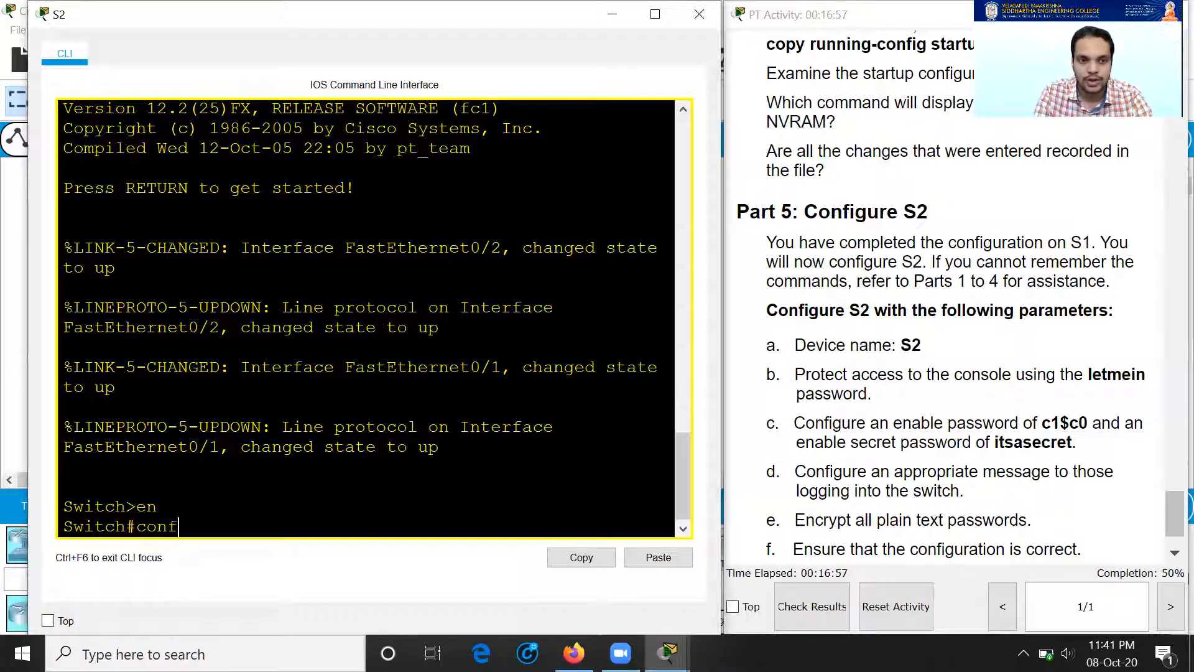
{"action": "key", "text": "Return"}
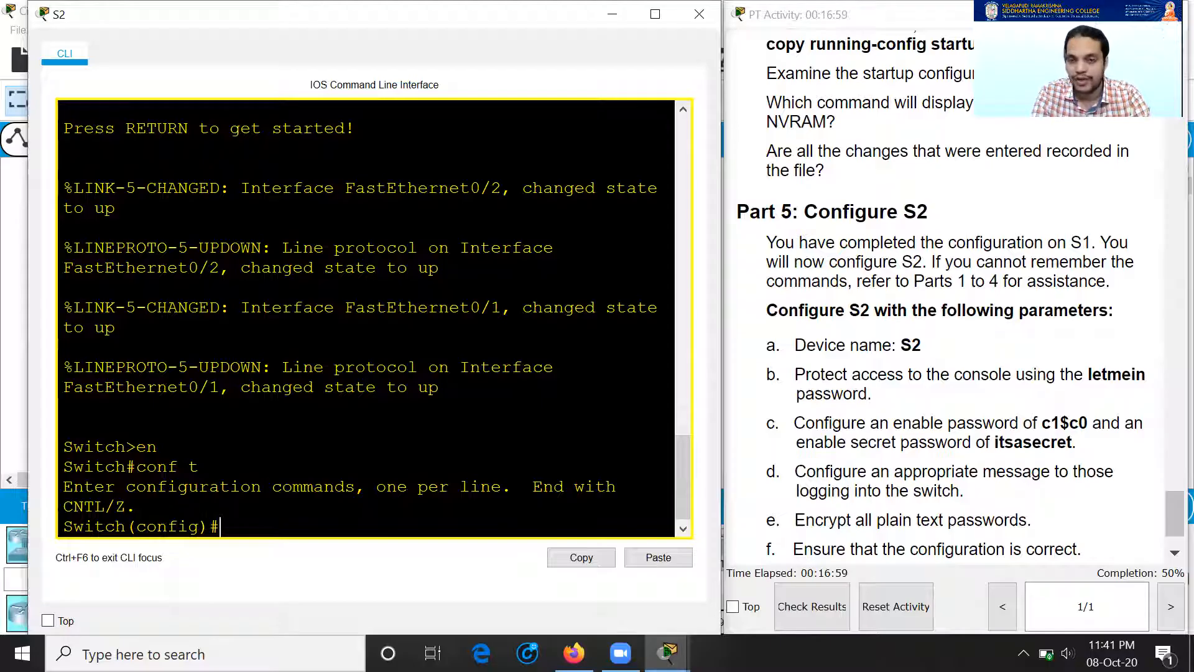
{"action": "type", "text": "hostname S2"}
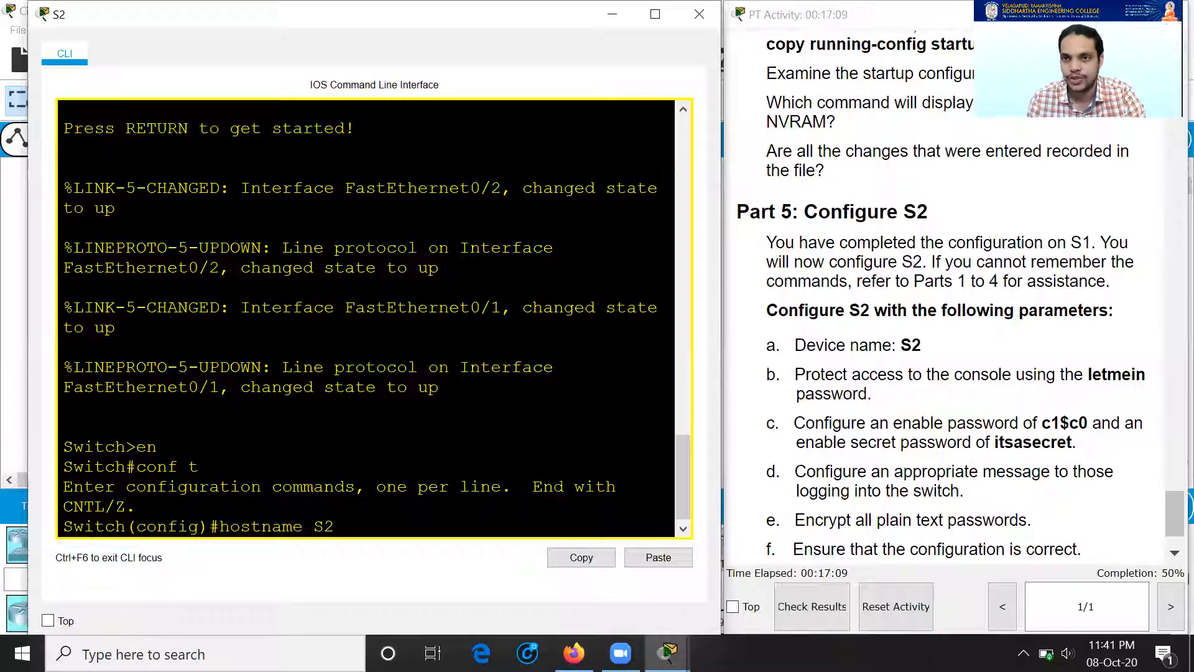
{"action": "key", "text": "Return"}
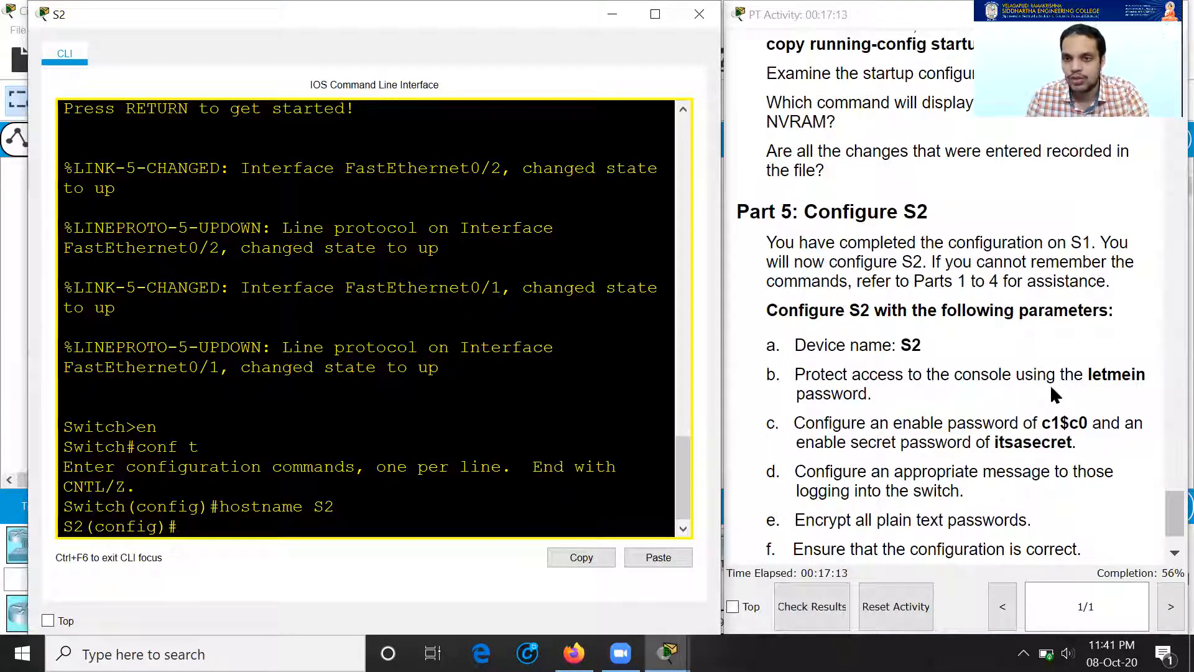
Step: Set the console line 0 password on S2
{"action": "type", "text": "line consolw"}
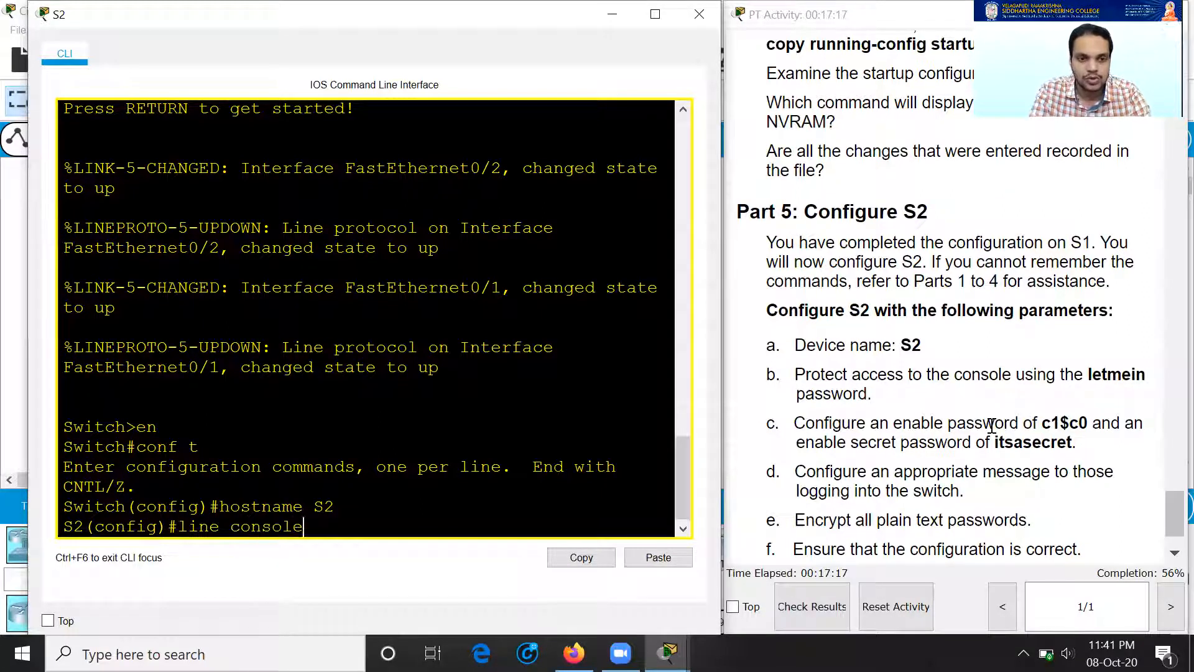
{"action": "type", "text": " 0"}
{"action": "key", "text": "Return"}
{"action": "type", "text": "p"}
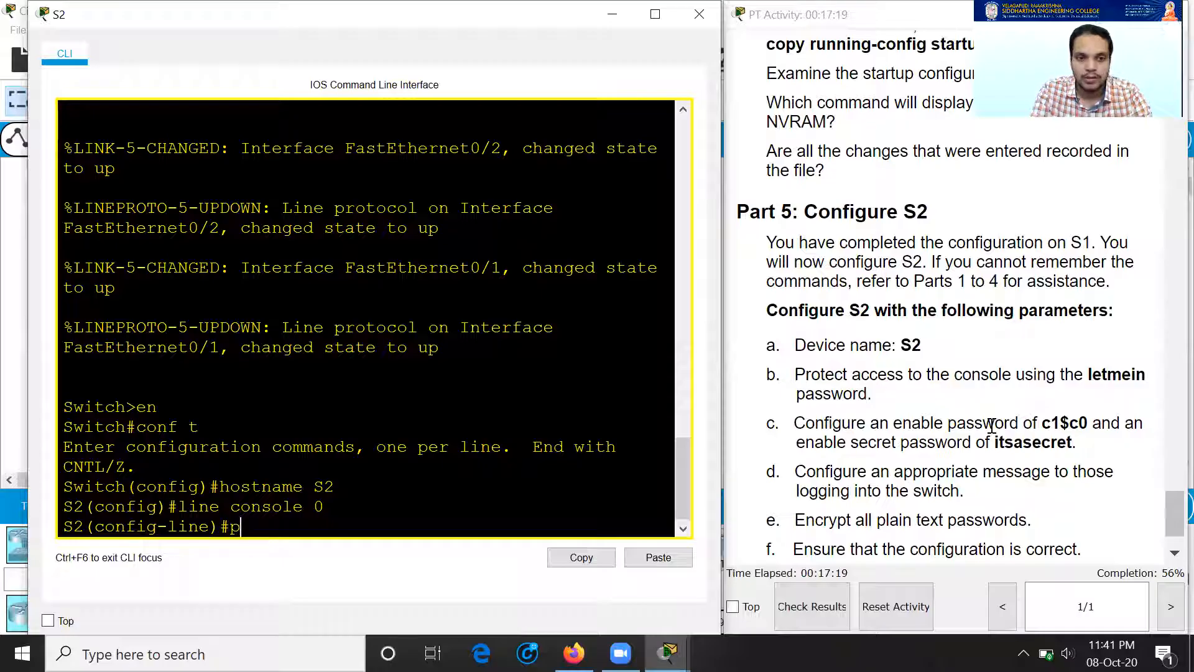
{"action": "type", "text": "assword letmein"}
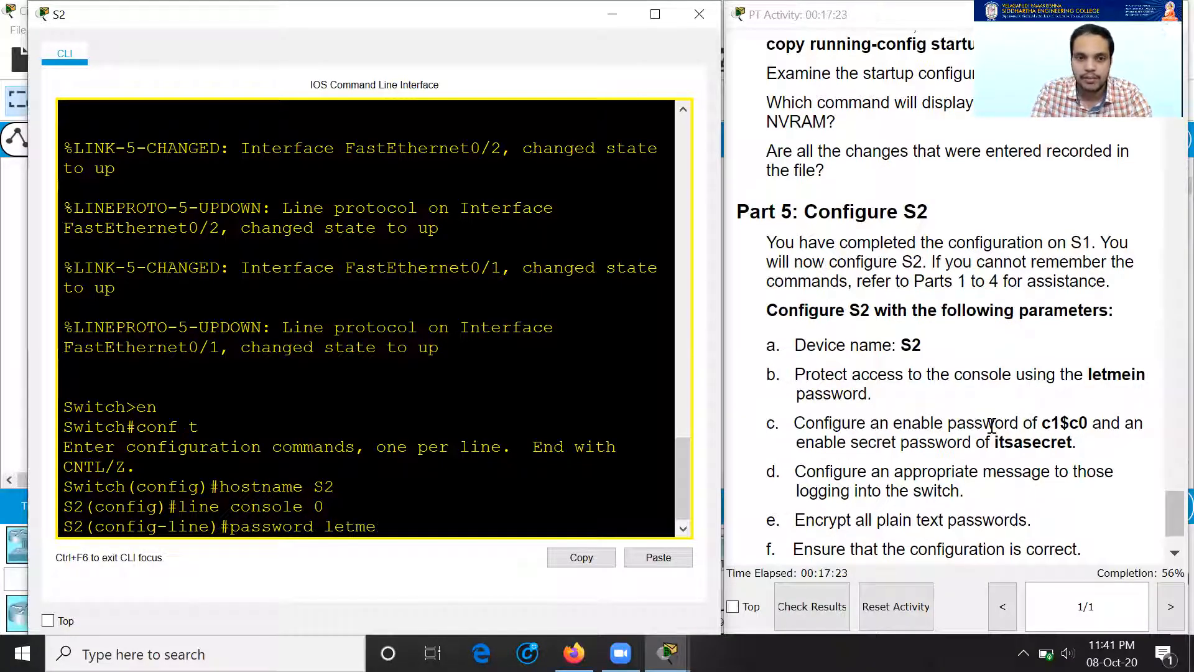
{"action": "key", "text": "Return"}
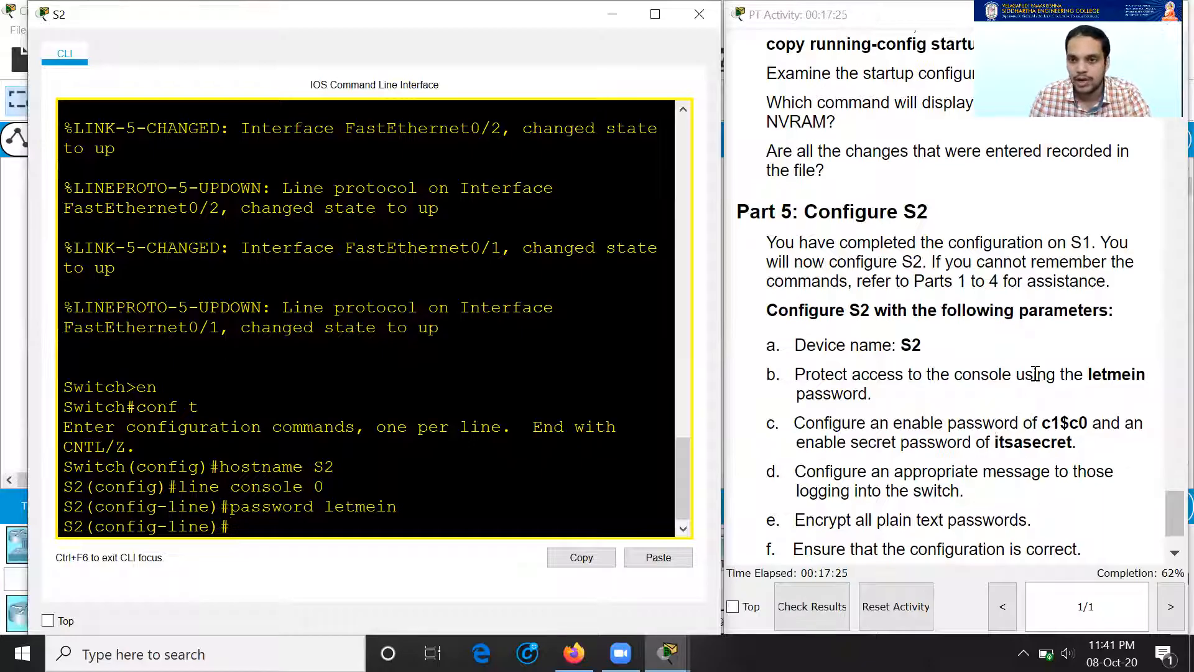
{"action": "left_click_drag", "start_coordinate": [1033, 374], "coordinate": [1122, 374]}
{"action": "left_click", "coordinate": [947, 442]}
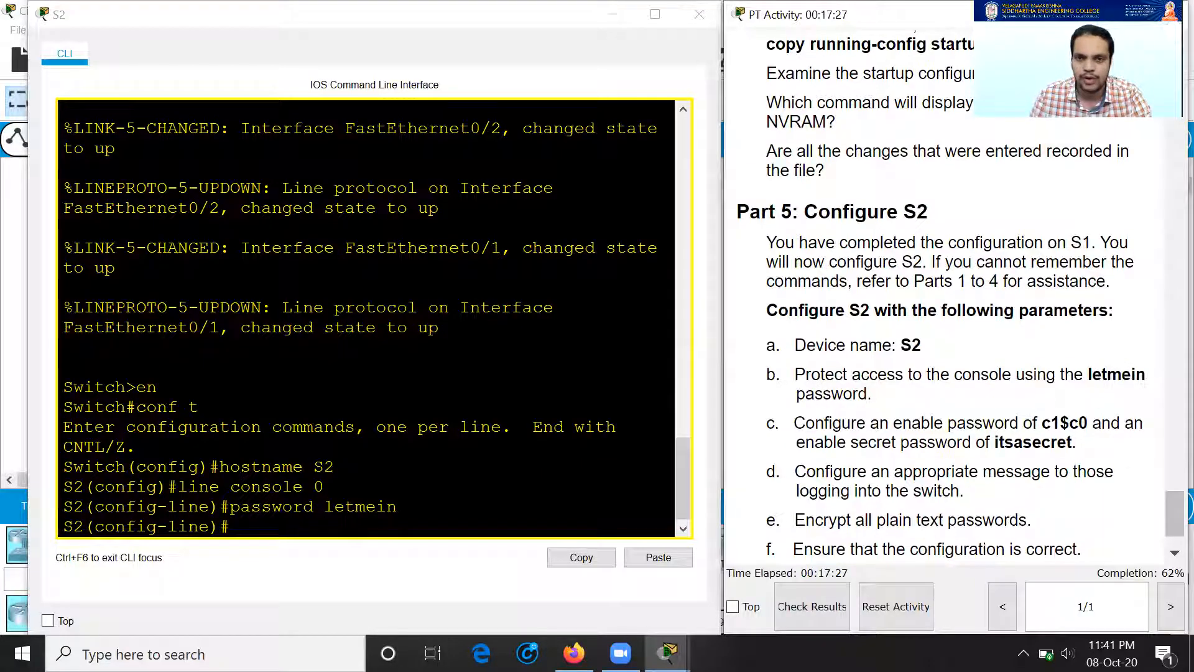
{"action": "left_click", "coordinate": [460, 460]}
Step: Set S2's enable password and enable secret, then begin the MOTD banner command
{"action": "type", "text": "enable password c1"}
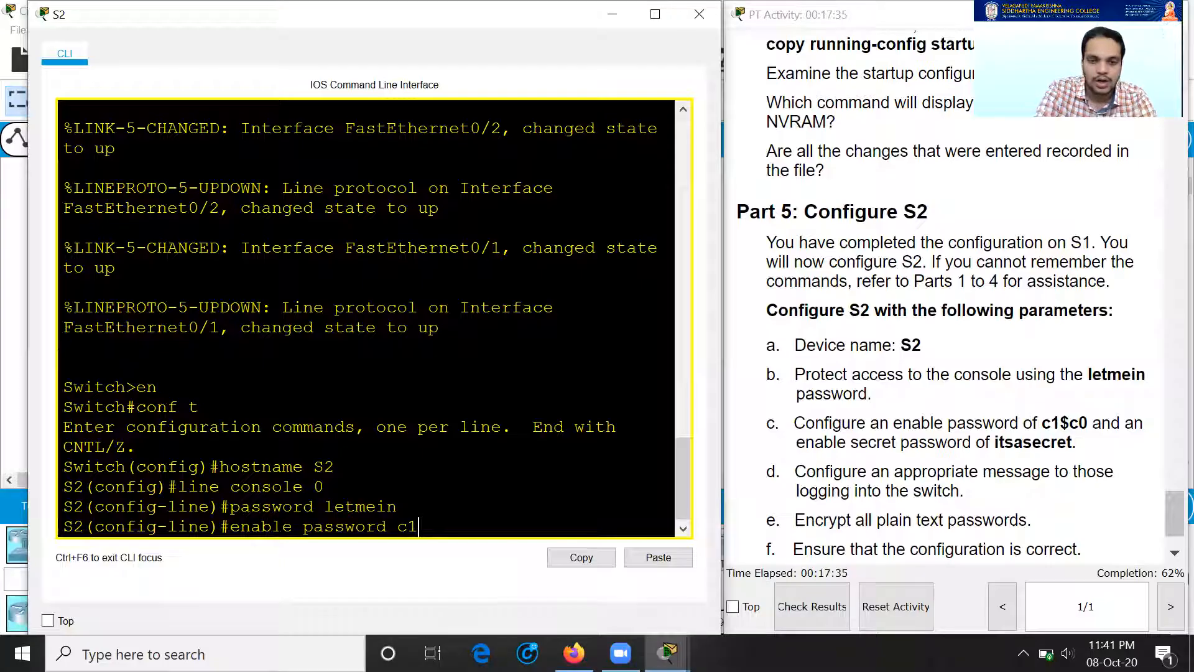
{"action": "type", "text": "$c0"}
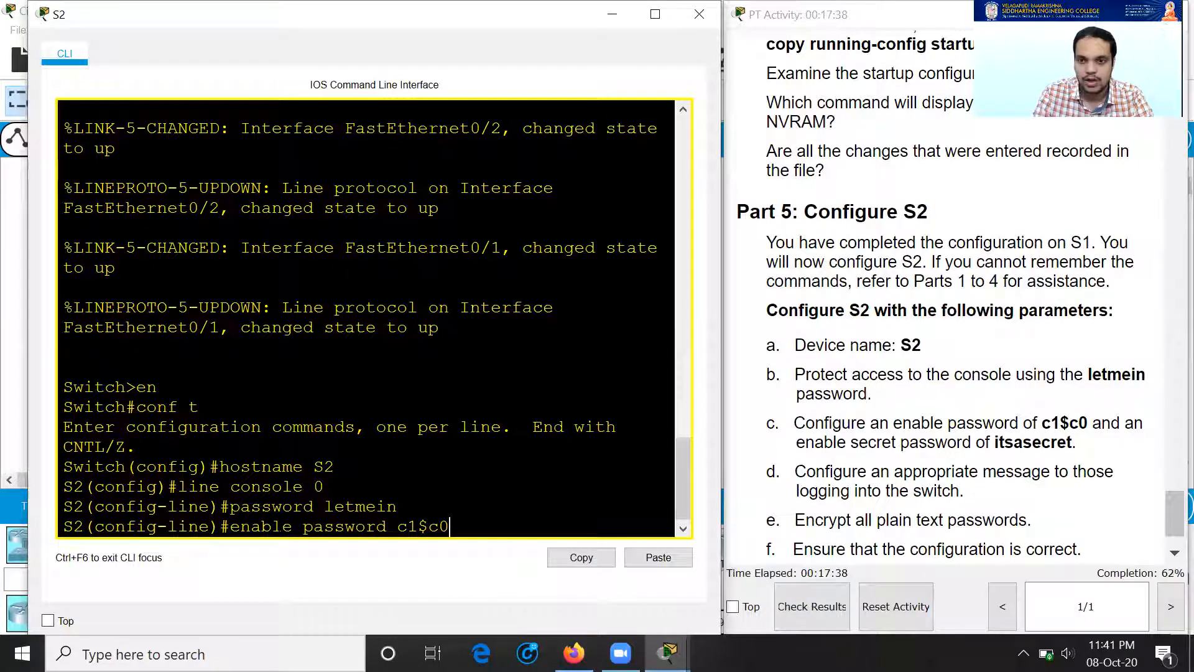
{"action": "key", "text": "Return"}
{"action": "type", "text": "enable secret itsasecret"}
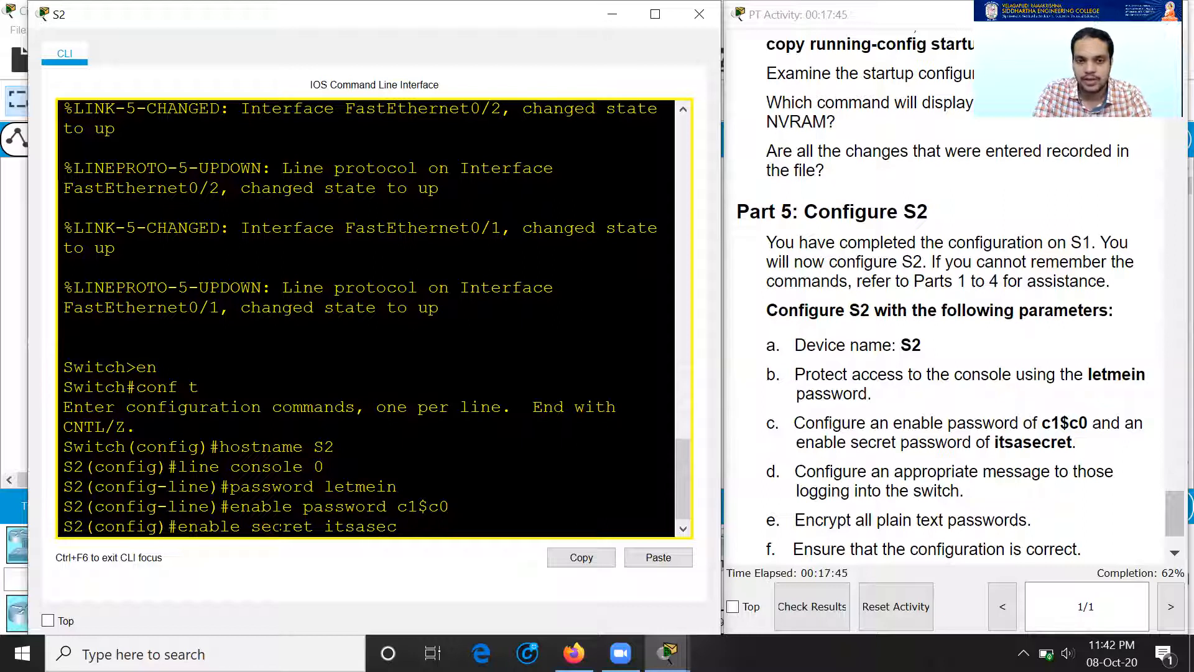
{"action": "key", "text": "Return"}
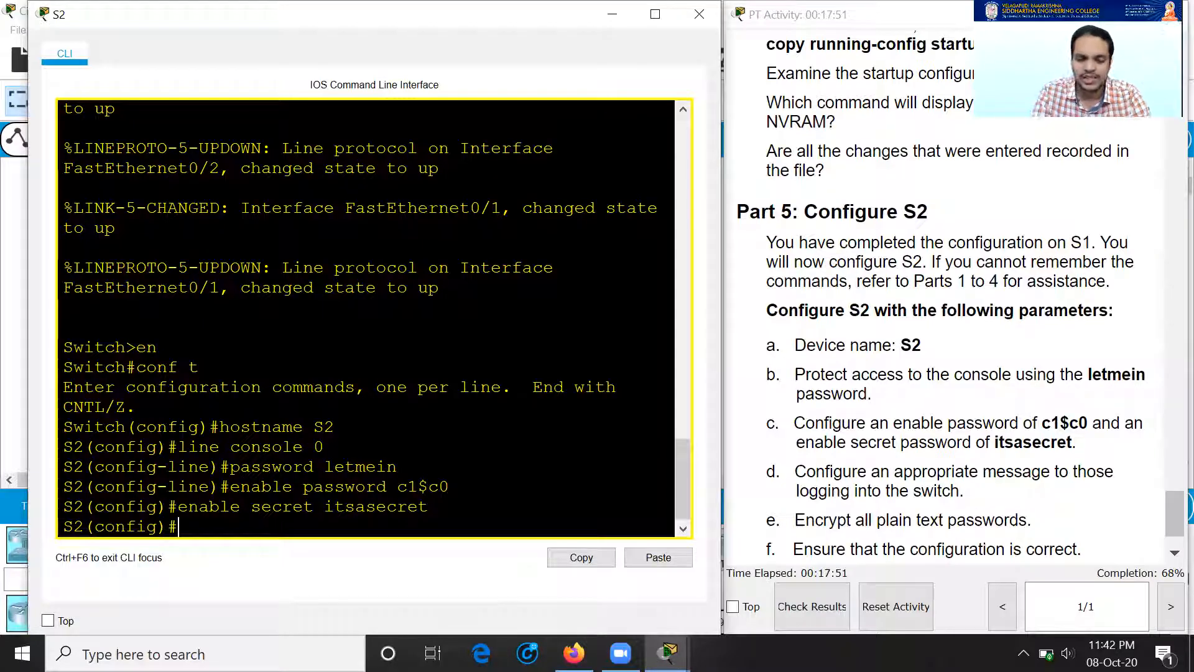
{"action": "type", "text": "ann"}
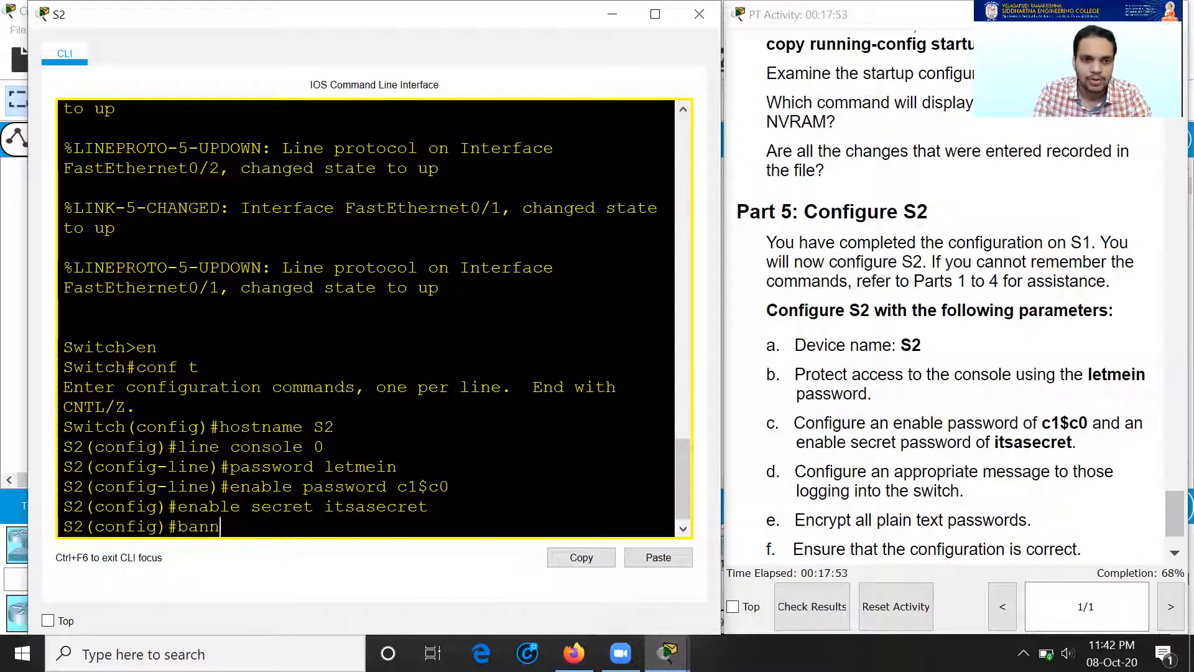
{"action": "type", "text": "er motd \""}
Step: Set S2's MOTD banner to "Authorized Access Only!!"
{"action": "key", "text": "BackSpace"}
{"action": "key", "text": "BackSpace"}
{"action": "key", "text": "BackSpace"}
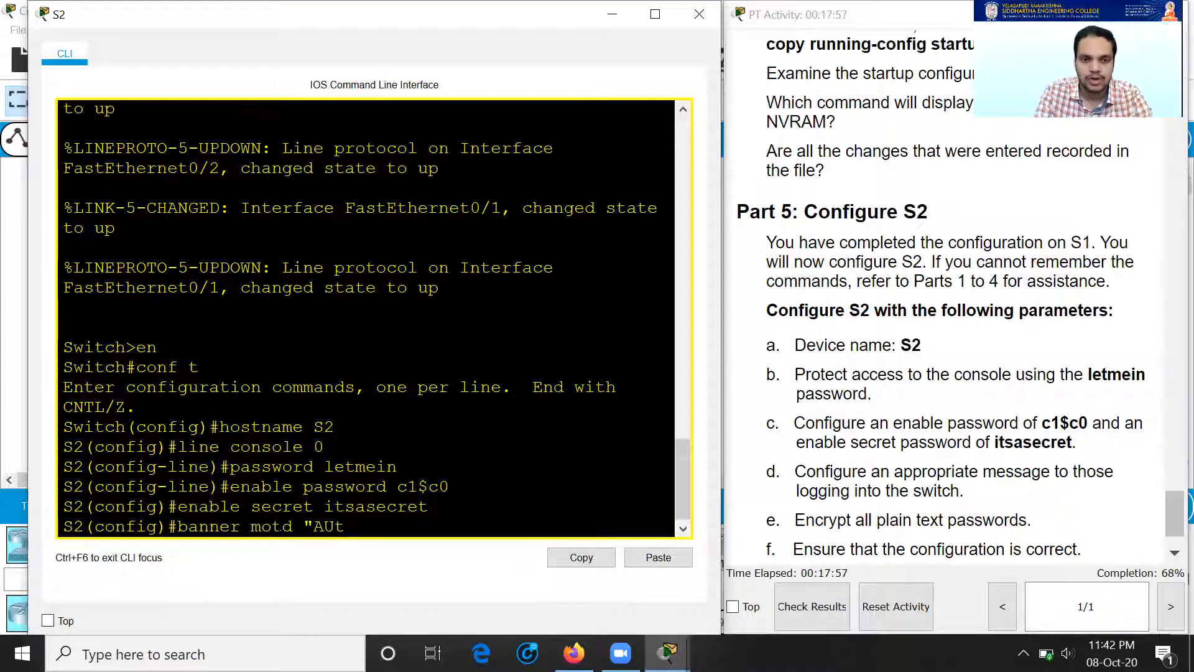
{"action": "type", "text": "utho"}
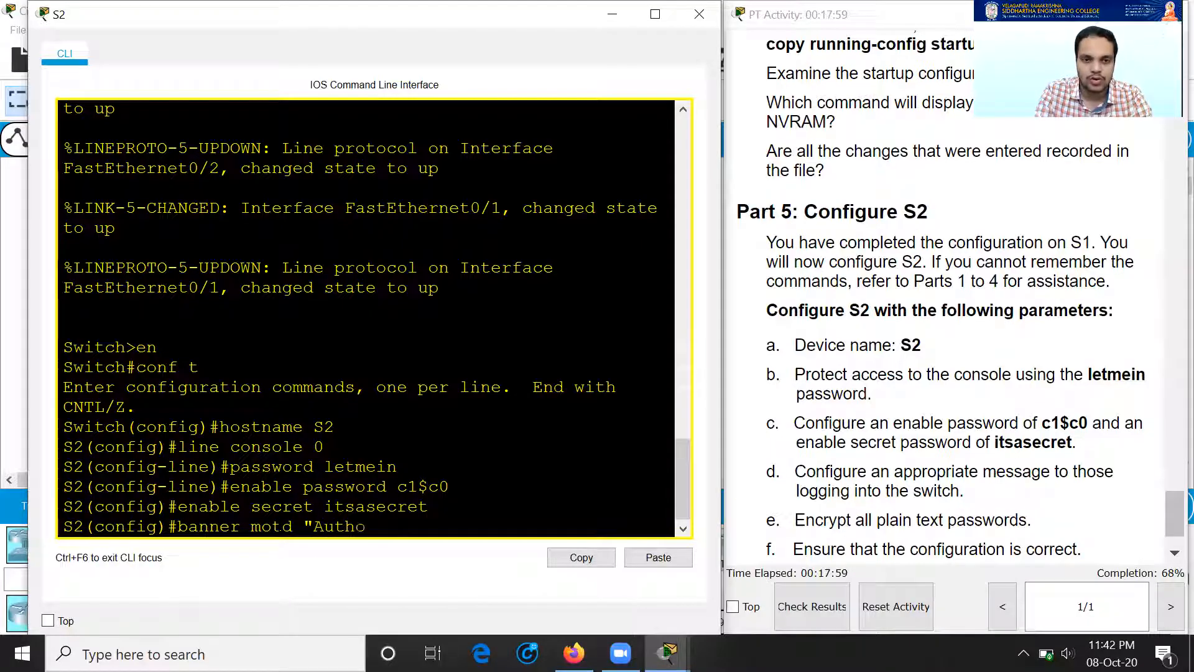
{"action": "type", "text": "rized Access Only"}
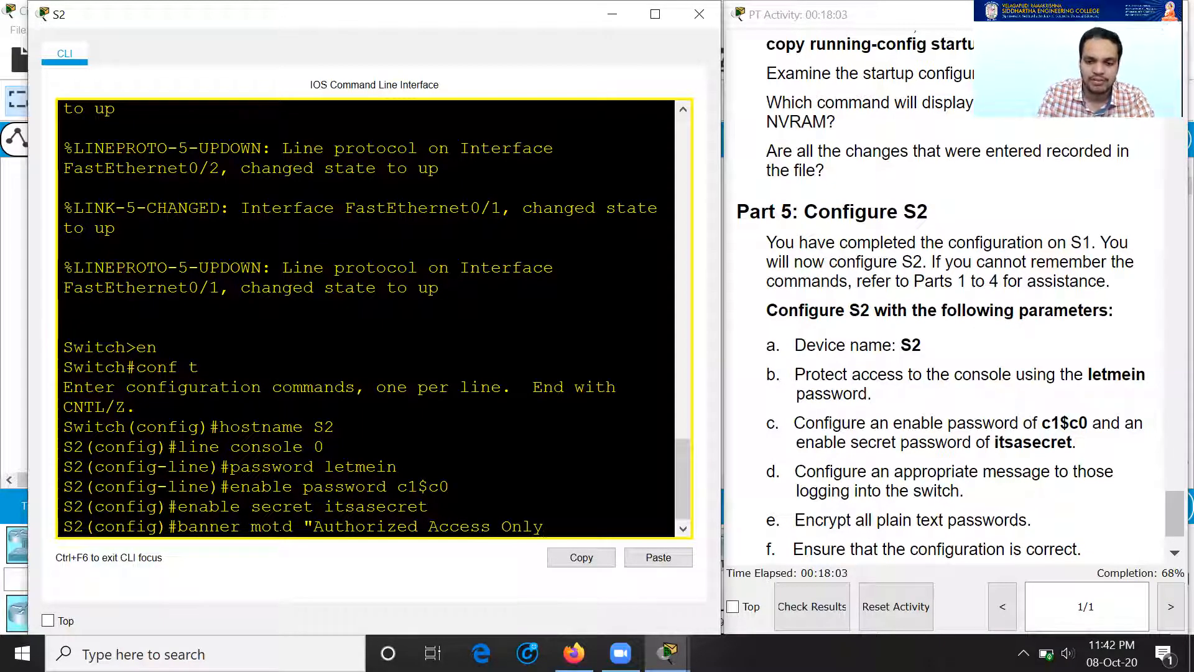
{"action": "type", "text": "!!\""}
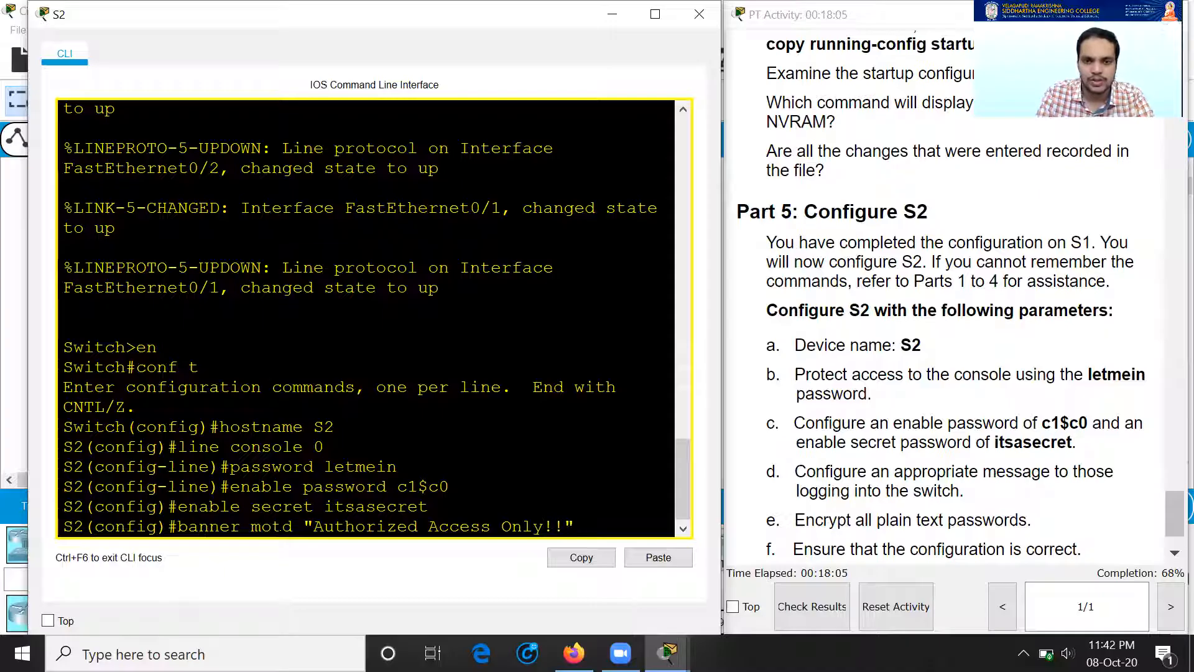
{"action": "key", "text": "Return"}
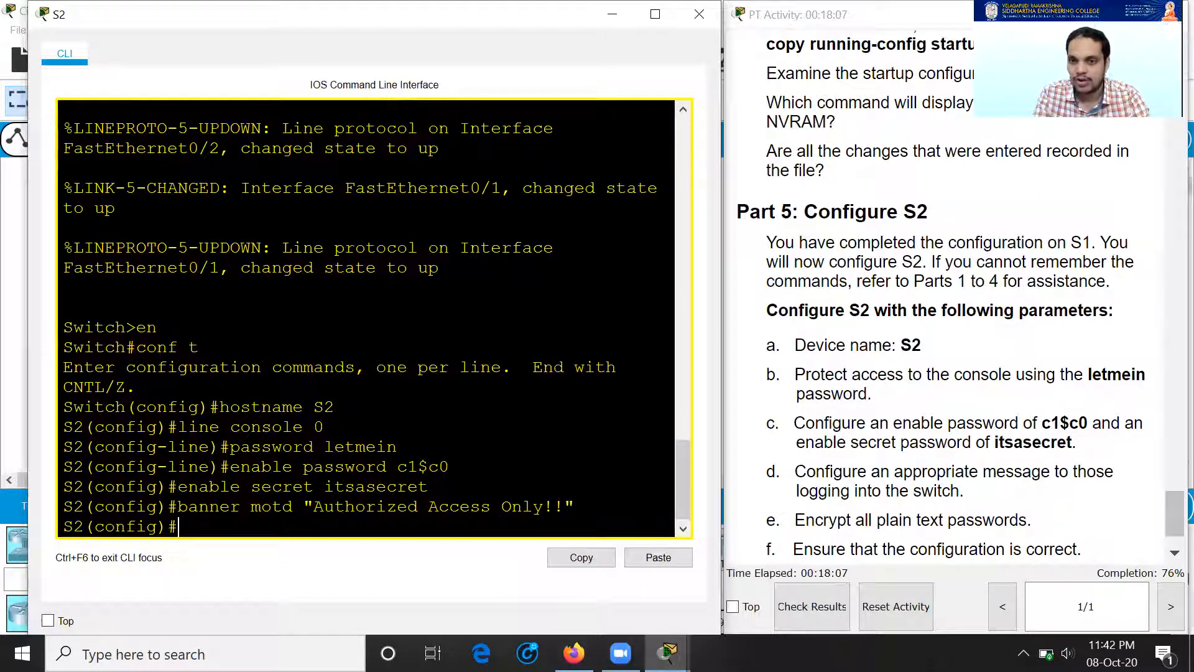
{"action": "scroll", "coordinate": [1038, 420], "scroll_direction": "down", "scroll_amount": 1}
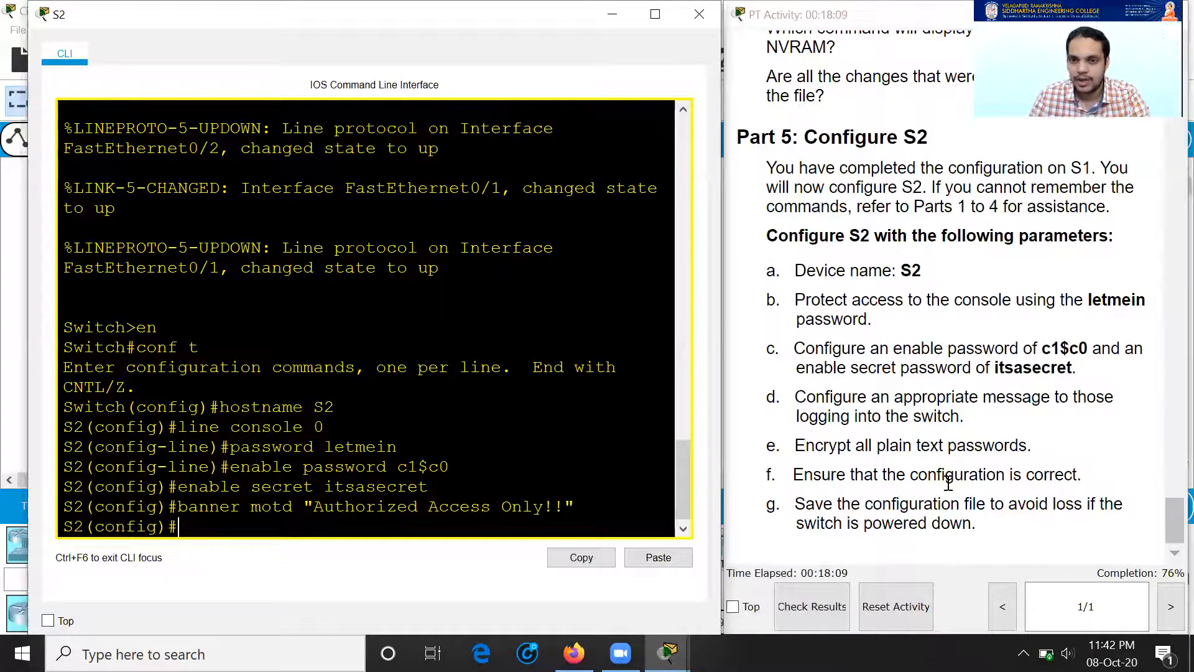
Step: Enable service password-encryption on S2
{"action": "type", "text": "ser"}
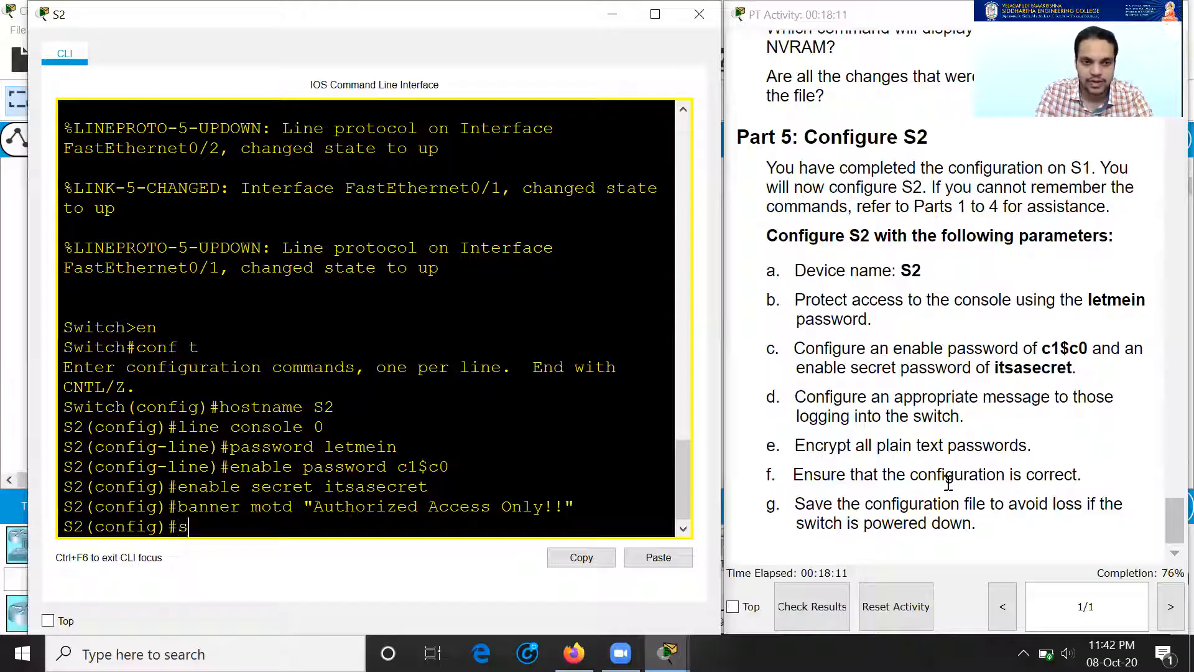
{"action": "key", "text": "Tab"}
{"action": "type", "text": "pass"}
{"action": "key", "text": "Tab"}
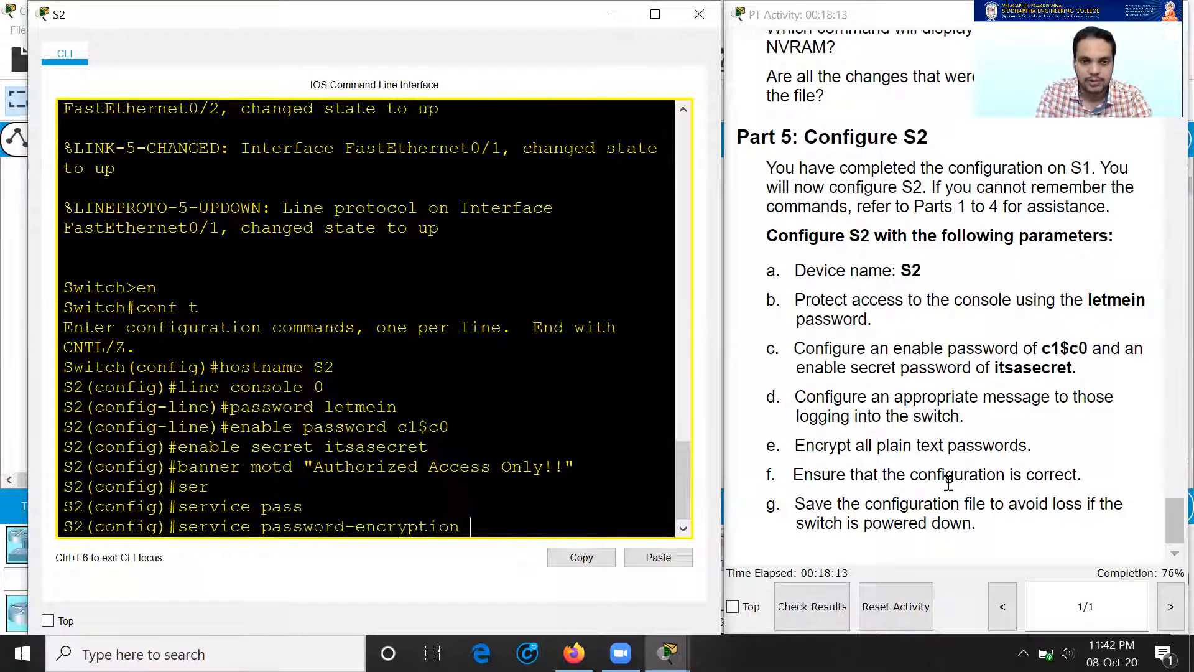
{"action": "key", "text": "Return"}
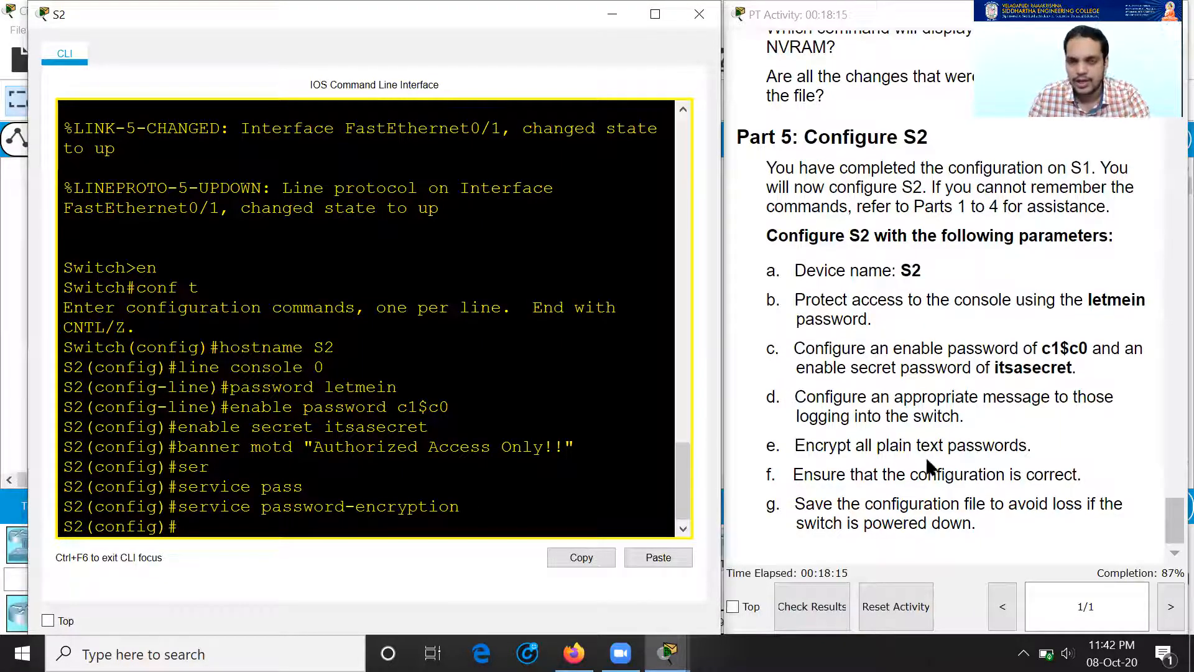
{"action": "left_click_drag", "start_coordinate": [873, 478], "coordinate": [1070, 475]}
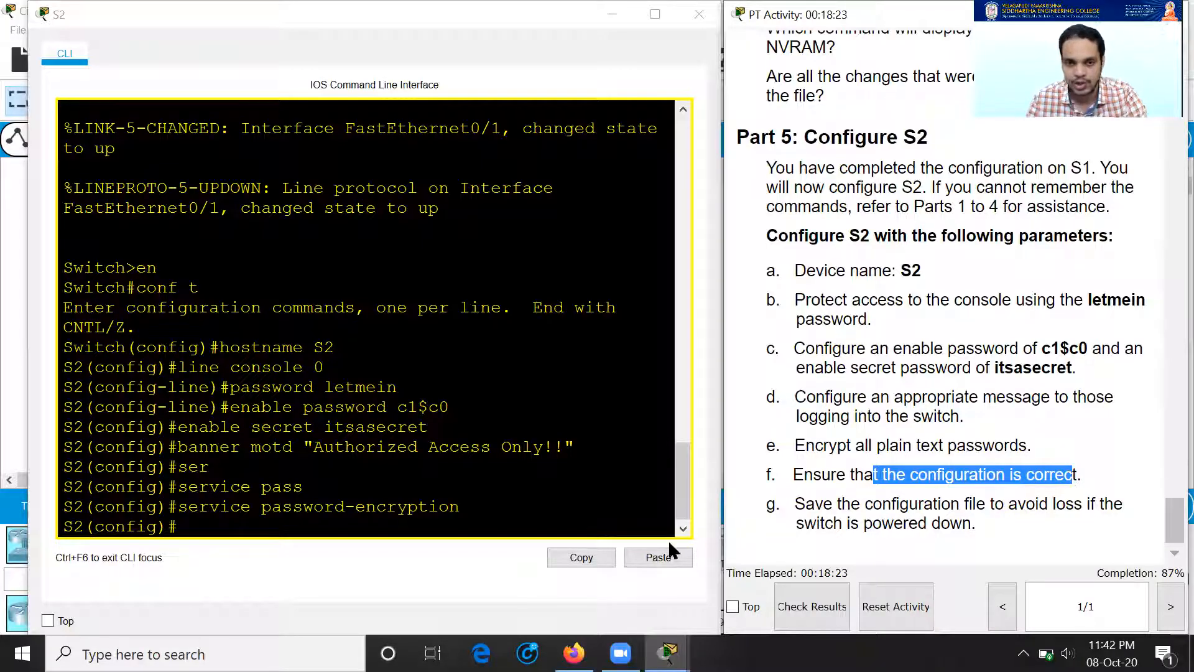
{"action": "left_click_drag", "start_coordinate": [841, 507], "coordinate": [924, 510]}
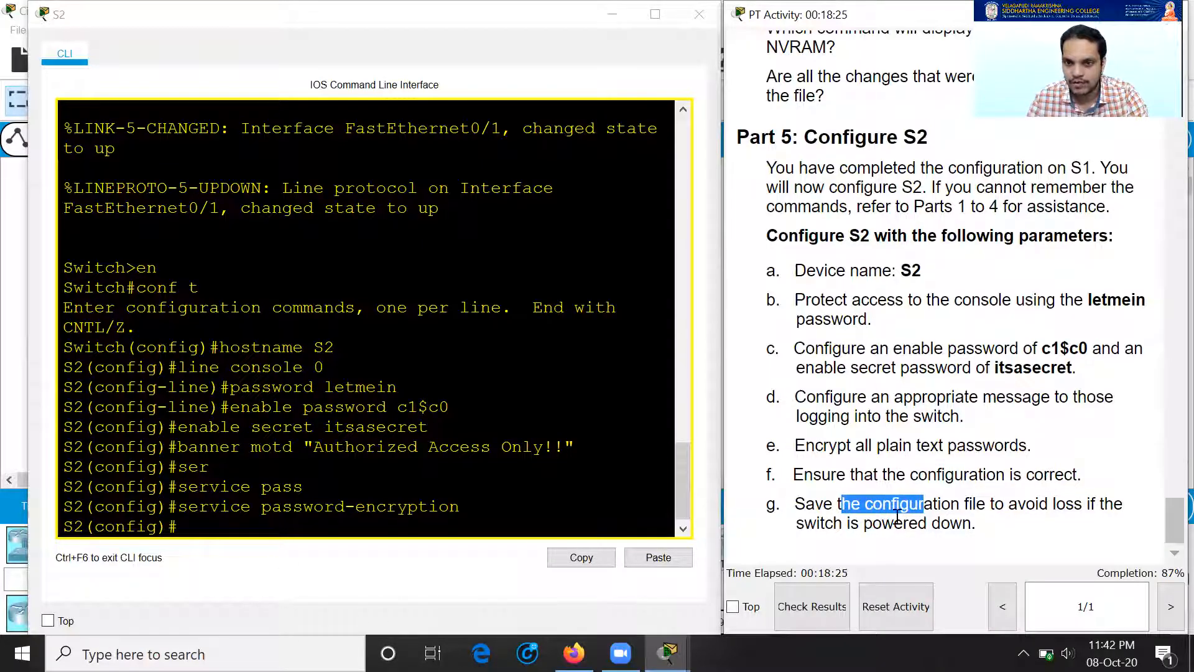
{"action": "left_click", "coordinate": [298, 510]}
Step: Exit to privileged mode and copy S2's running-config to startup-config with the default filename
{"action": "type", "text": "exit"}
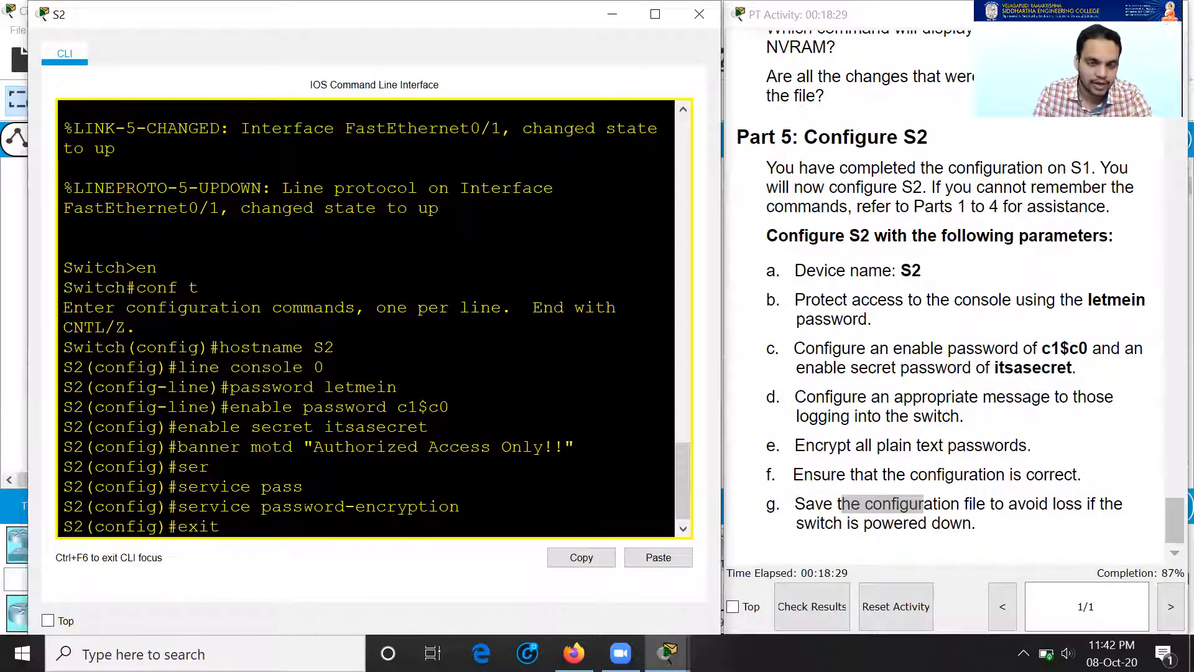
{"action": "key", "text": "Return"}
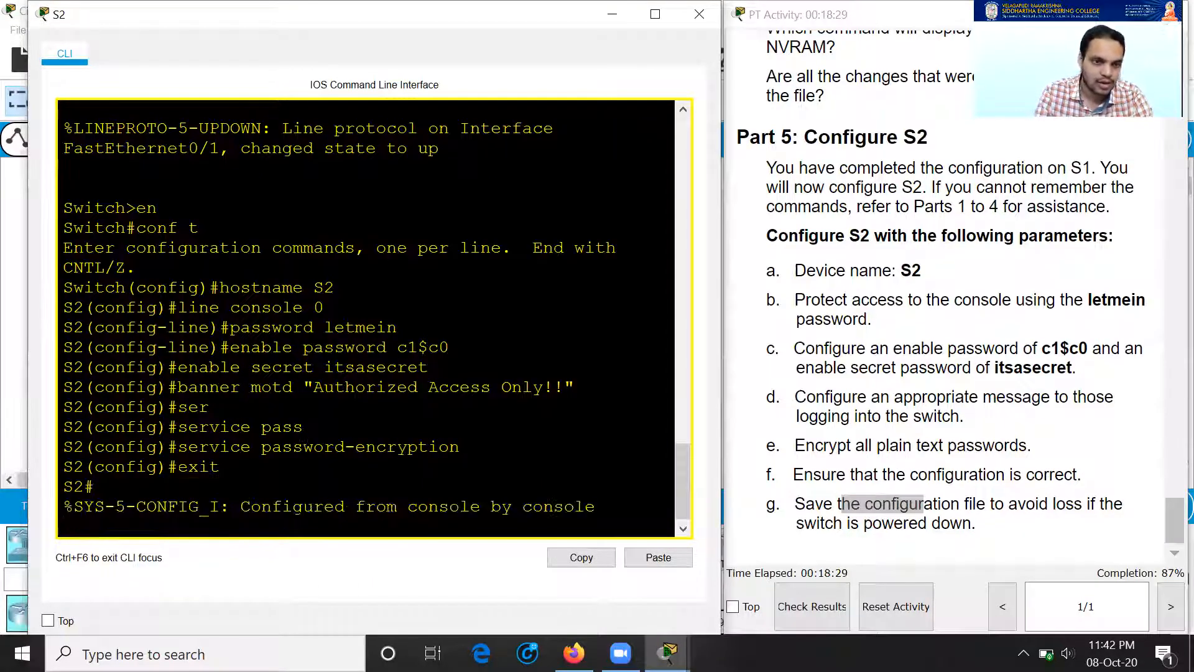
{"action": "type", "text": "c"}
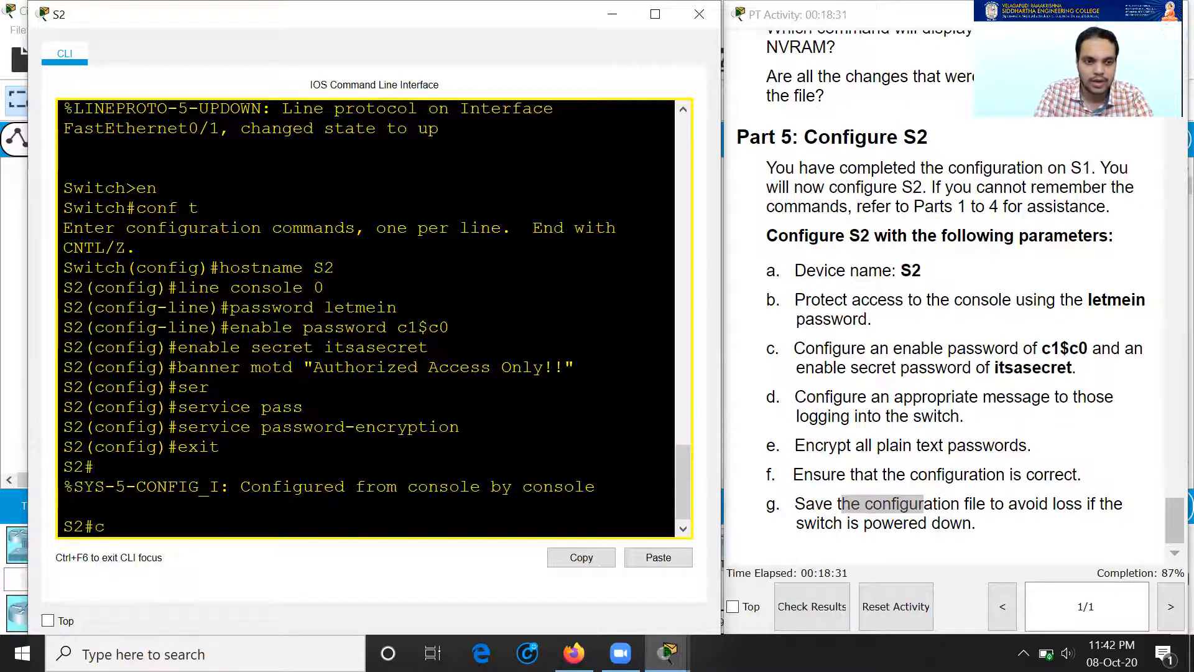
{"action": "type", "text": "opy ru"}
{"action": "key", "text": "Tab"}
{"action": "type", "text": "st"}
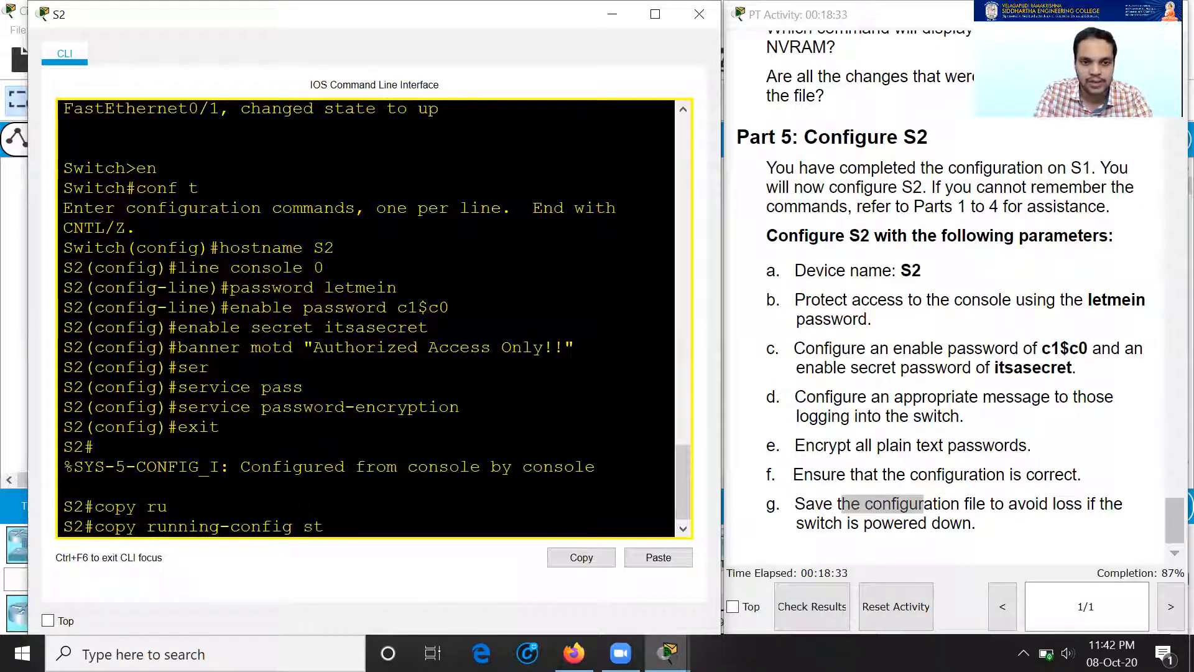
{"action": "key", "text": "Tab"}
{"action": "key", "text": "Return"}
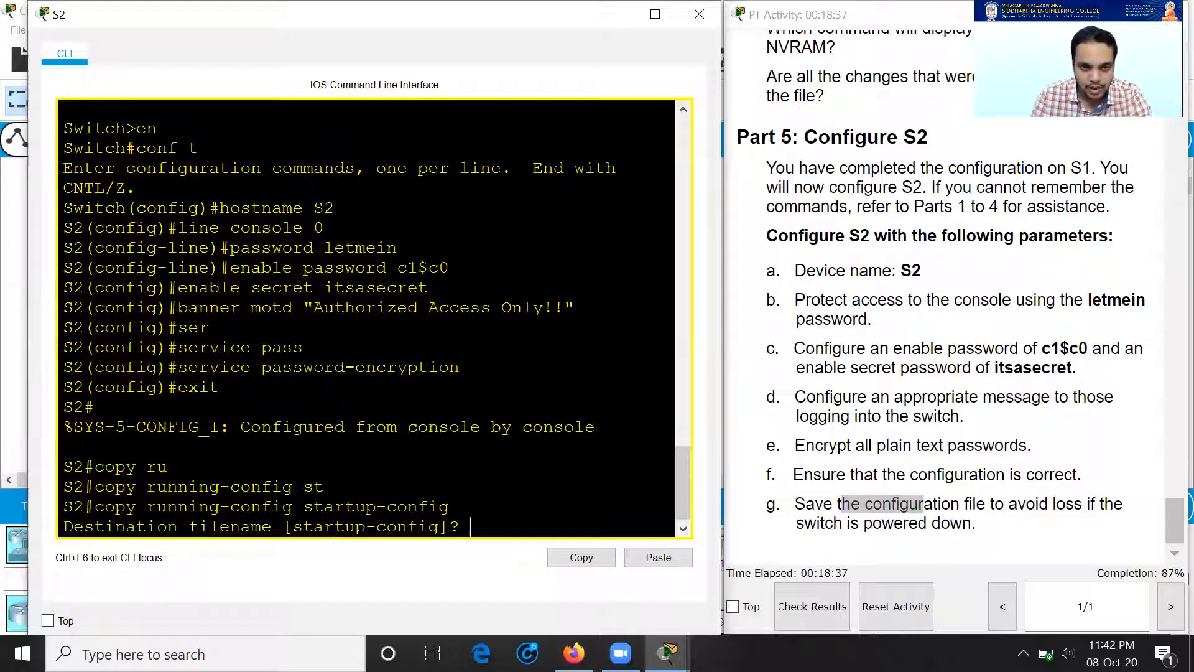
{"action": "left_click_drag", "start_coordinate": [292, 526], "coordinate": [436, 533]}
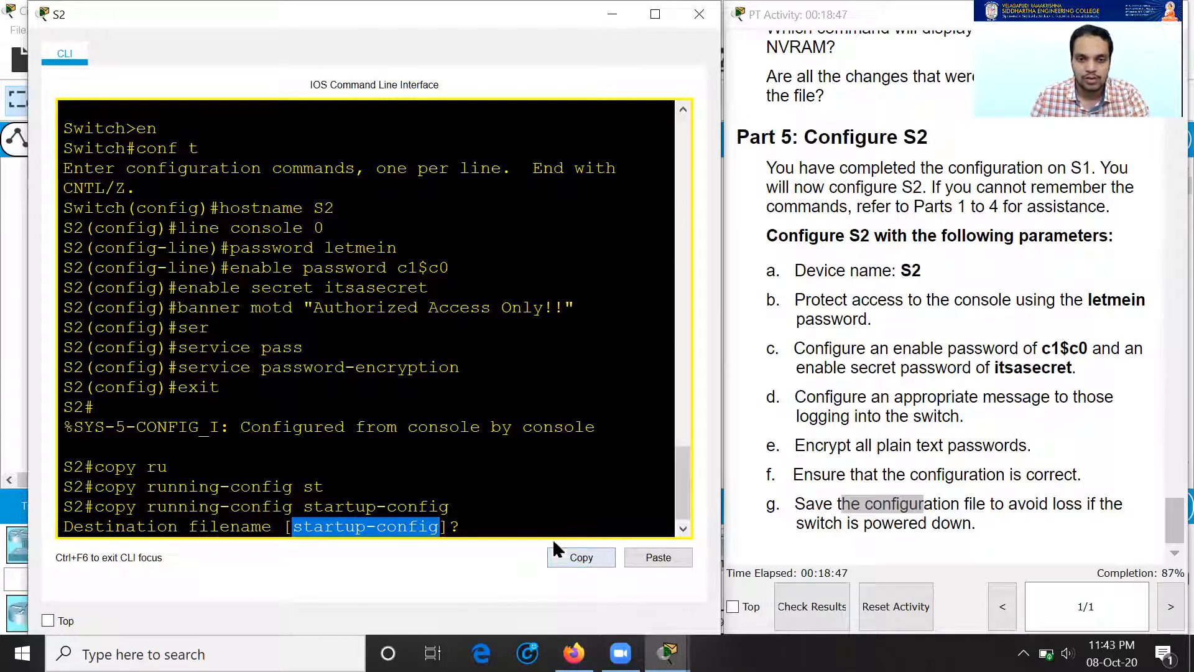
{"action": "key", "text": "Return"}
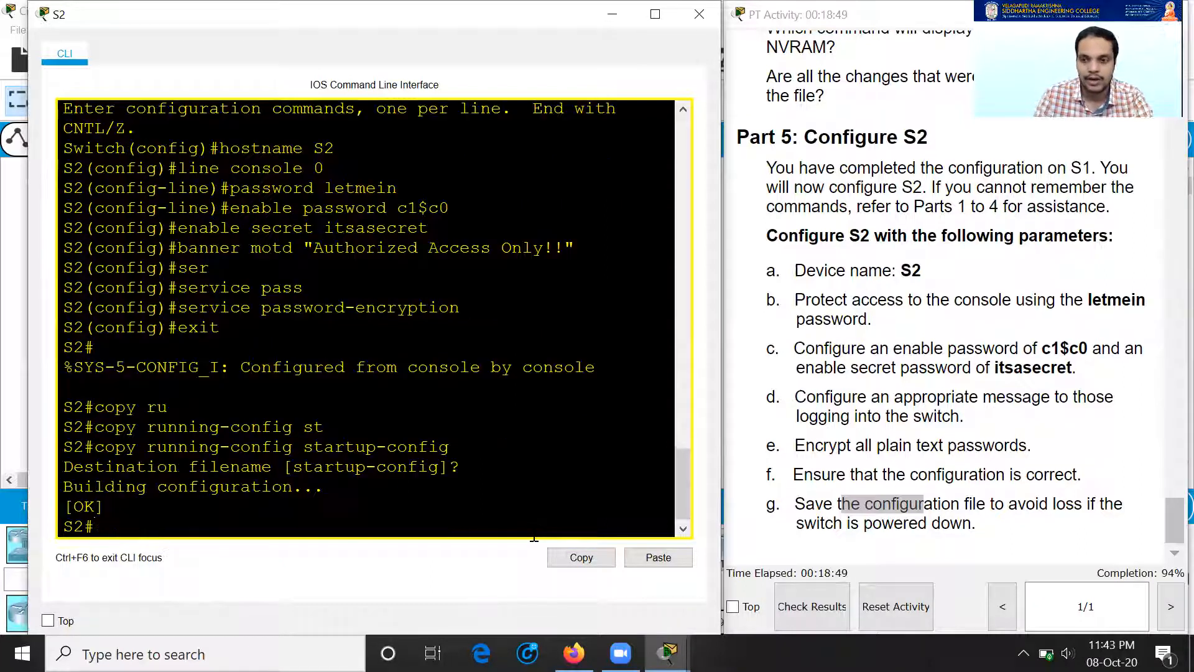
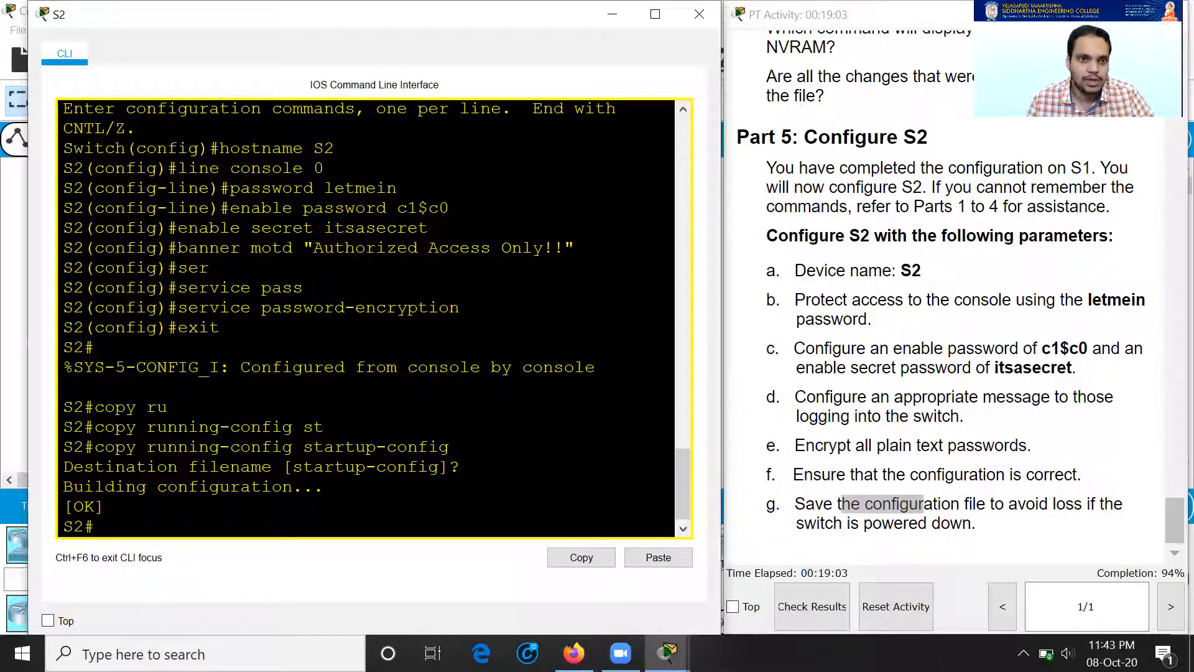
Step: Check the activity results, which report 94% completion
{"action": "left_click", "coordinate": [808, 603]}
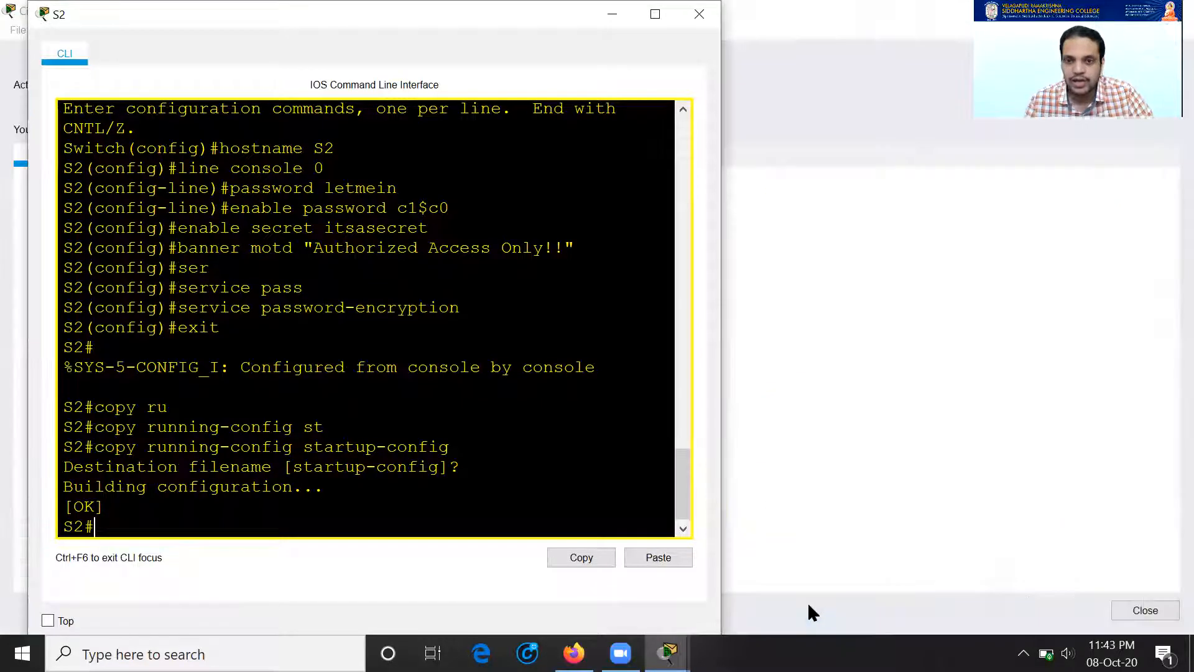
Step: Review the assessment items: 68/72, with S2's console line Login marked Incorrect
{"action": "left_click", "coordinate": [604, 14]}
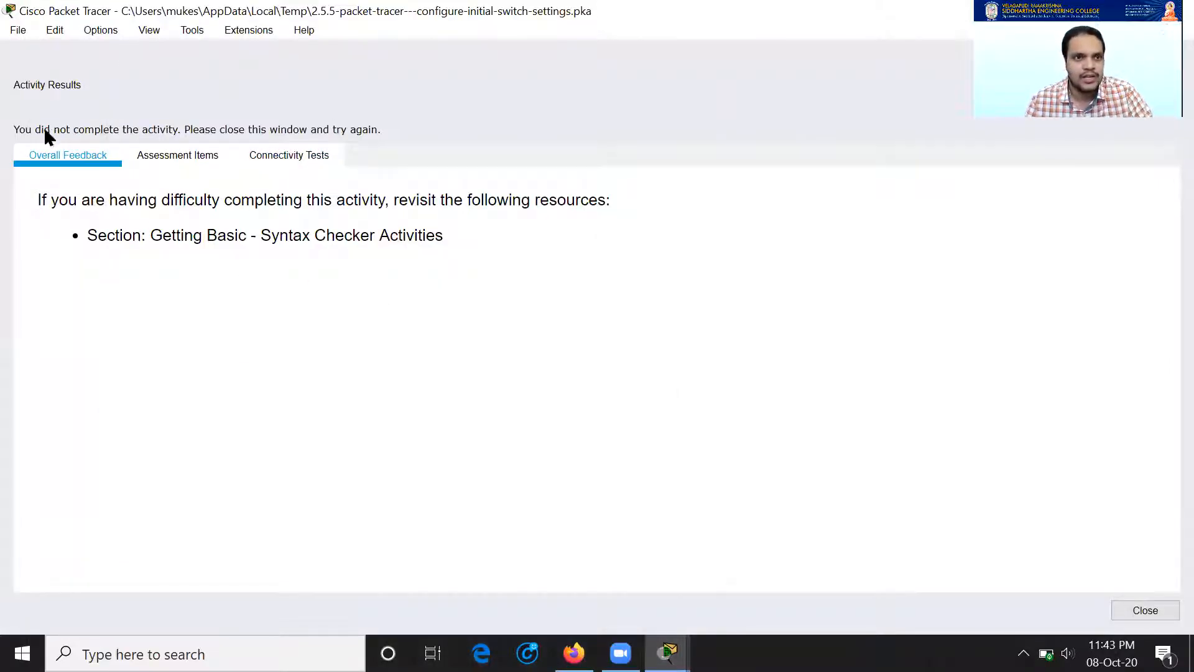
{"action": "left_click", "coordinate": [194, 154]}
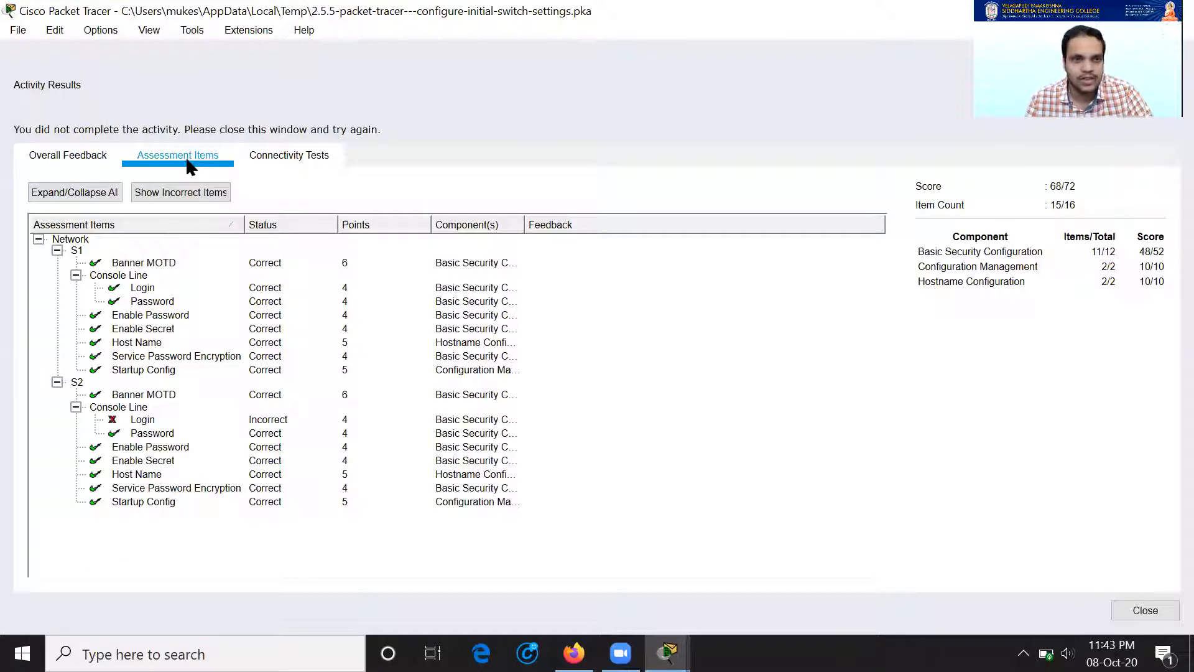
{"action": "left_click", "coordinate": [119, 420]}
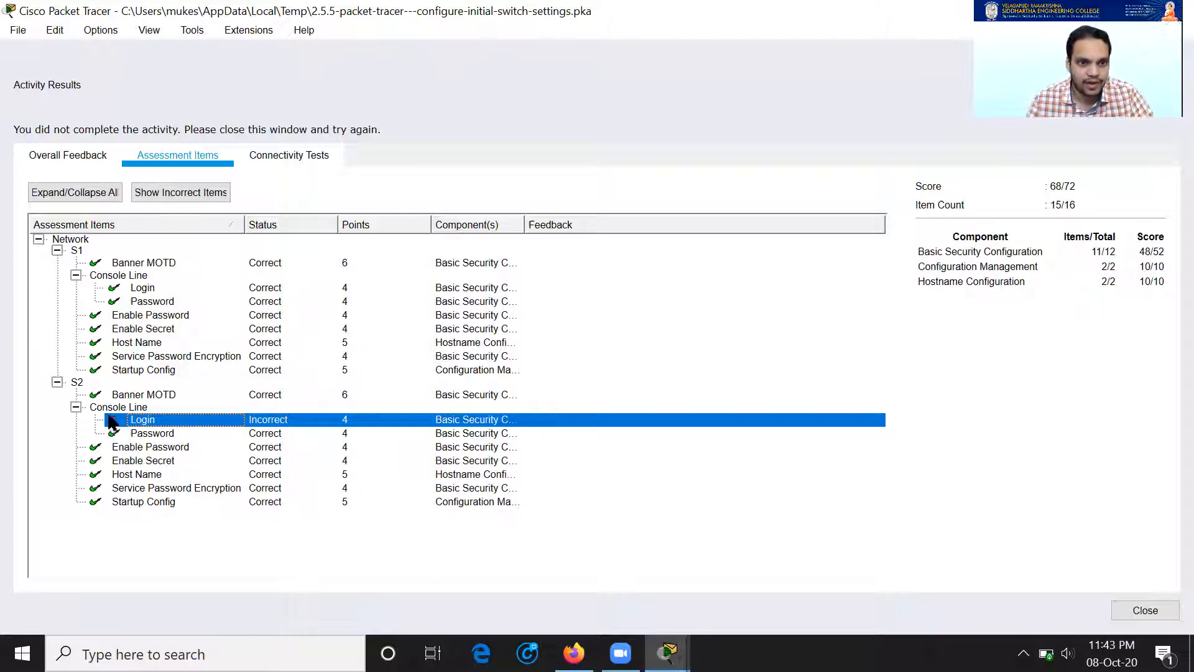
{"action": "left_click", "coordinate": [77, 384]}
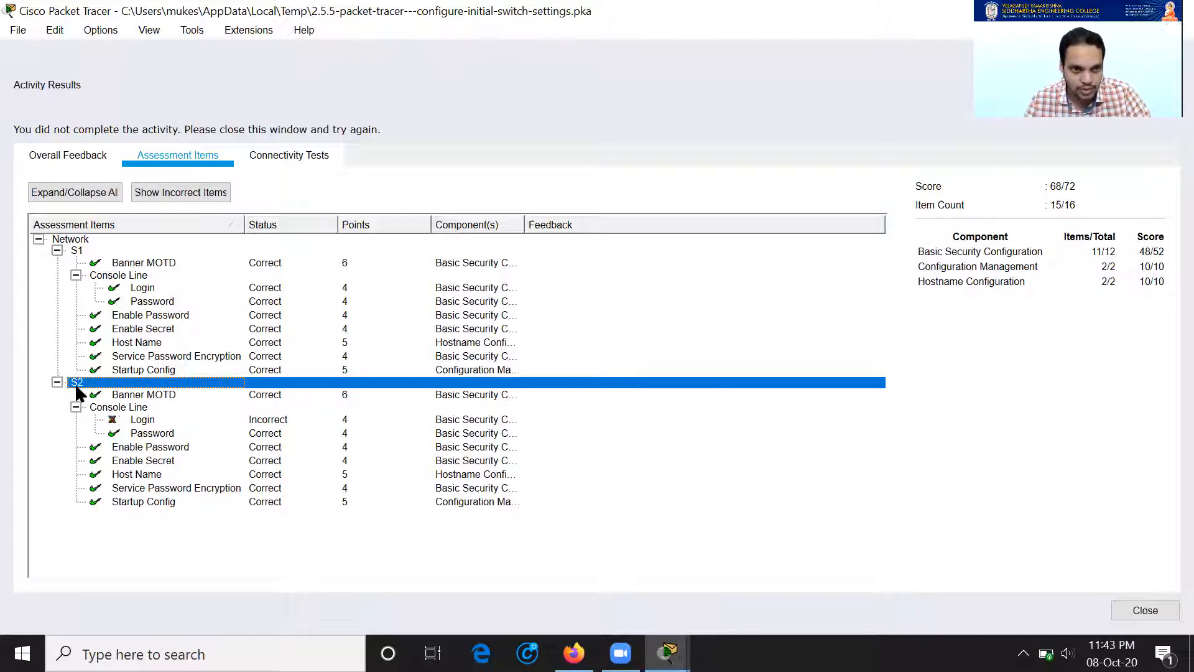
{"action": "left_click", "coordinate": [137, 421]}
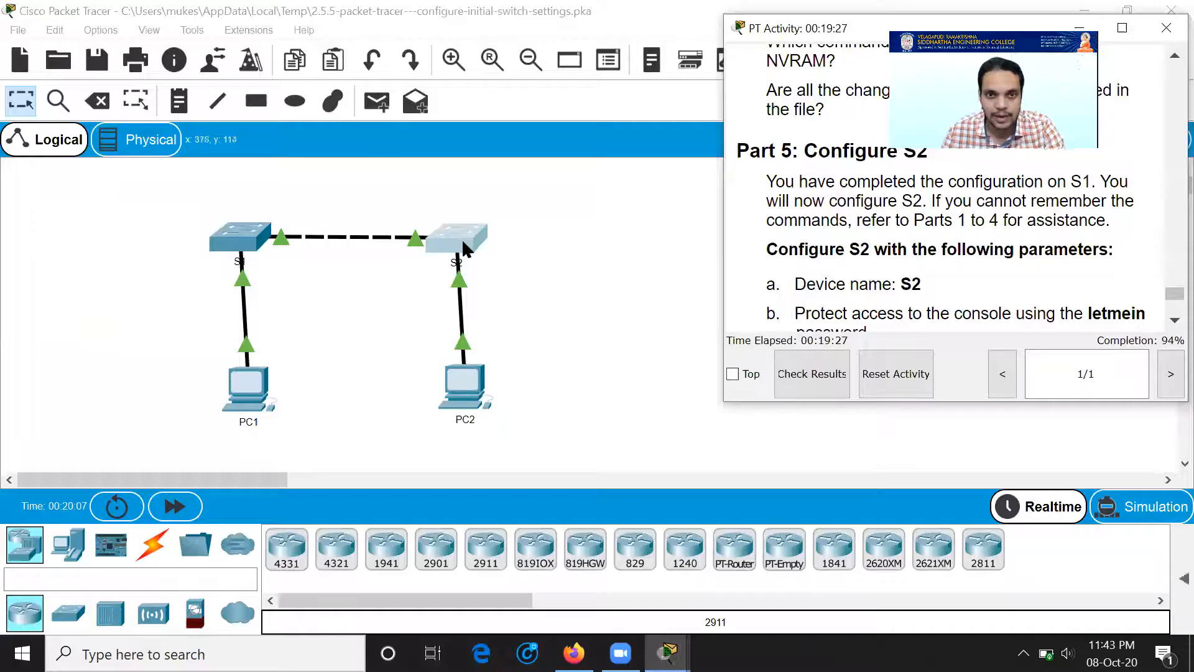
Step: Reopen S2's CLI and enter 'line console 0' at the S2# prompt
{"action": "left_click", "coordinate": [457, 239]}
{"action": "scroll", "coordinate": [366, 317], "scroll_direction": "up", "scroll_amount": 4}
{"action": "scroll", "coordinate": [370, 336], "scroll_direction": "down", "scroll_amount": 2}
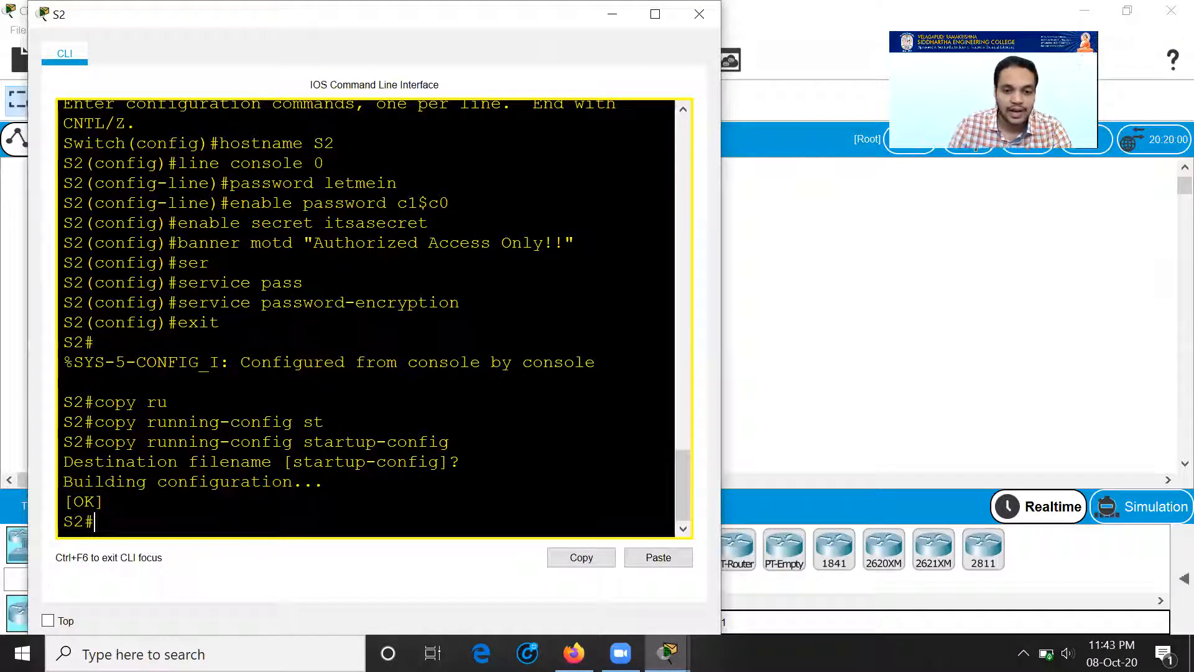
{"action": "type", "text": "line console"}
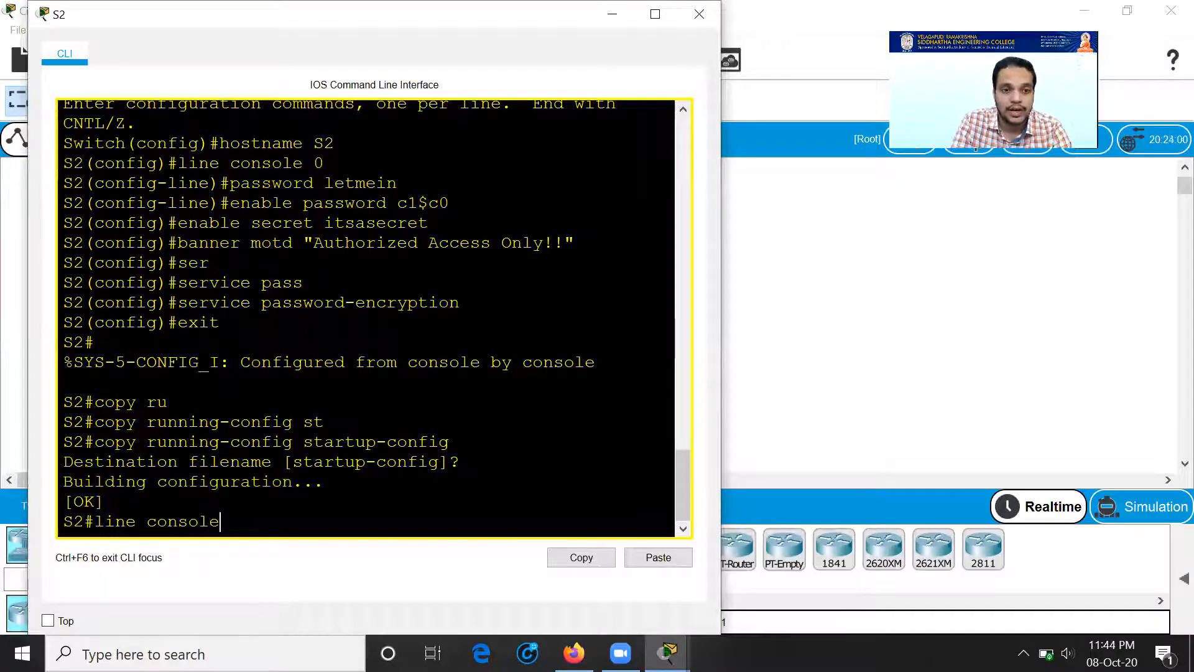
{"action": "type", "text": " 0"}
Step: Enter global configuration with conf t, then S2's line console 0 mode
{"action": "key", "text": "Return"}
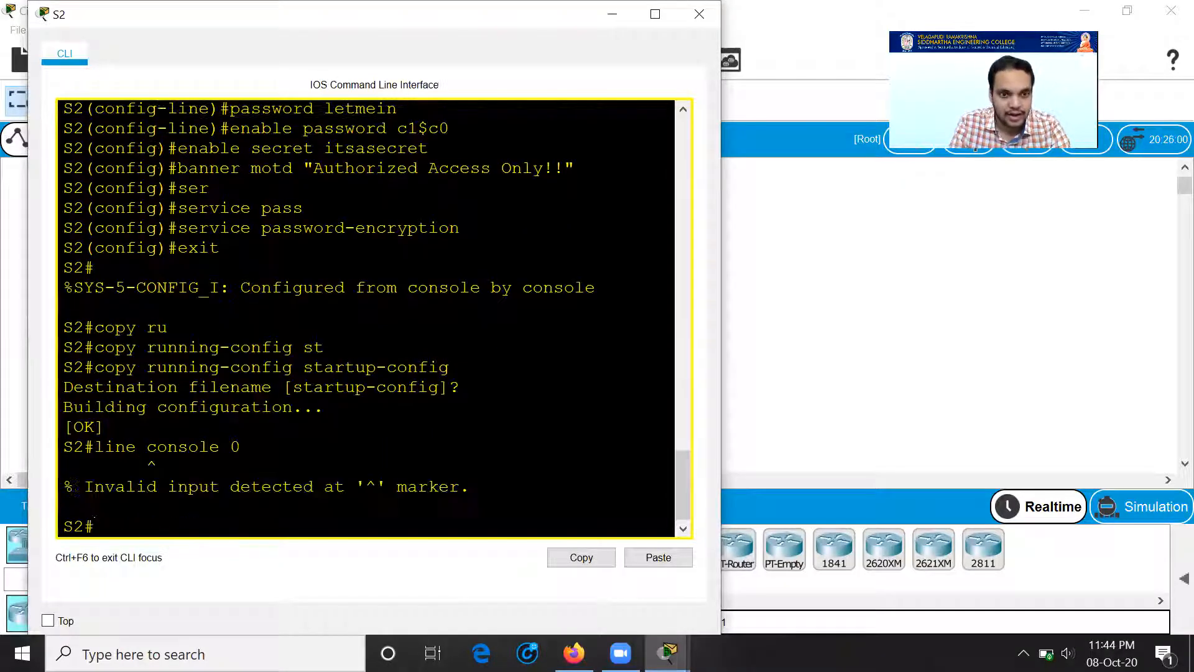
{"action": "type", "text": "conf t"}
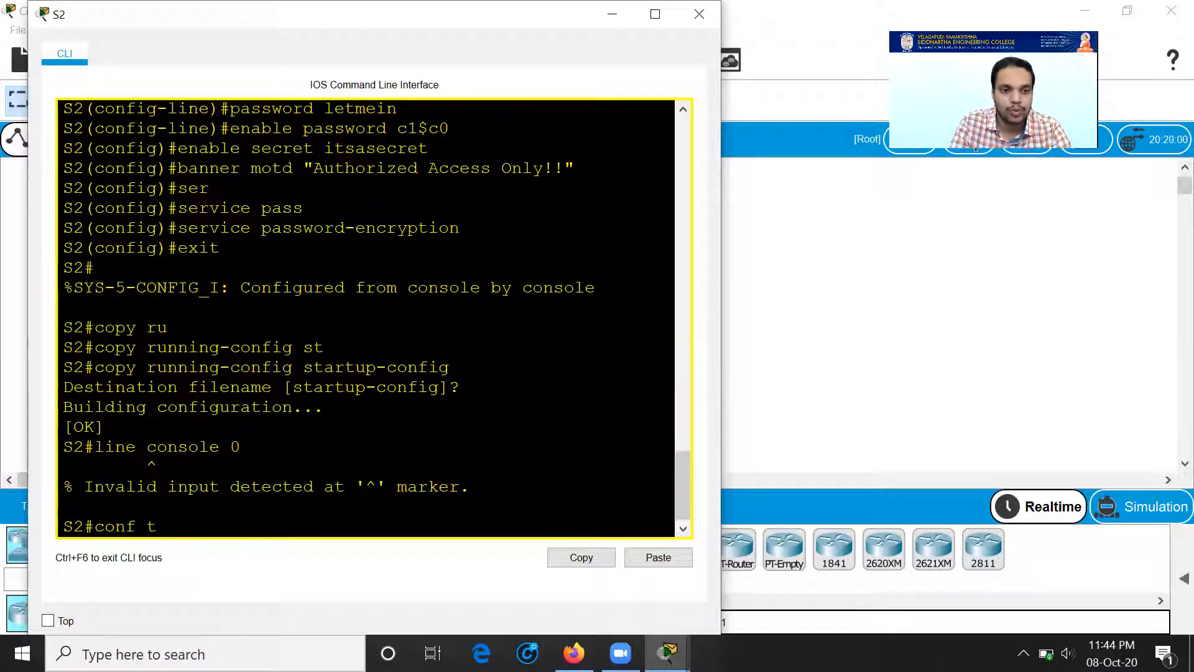
{"action": "key", "text": "Return"}
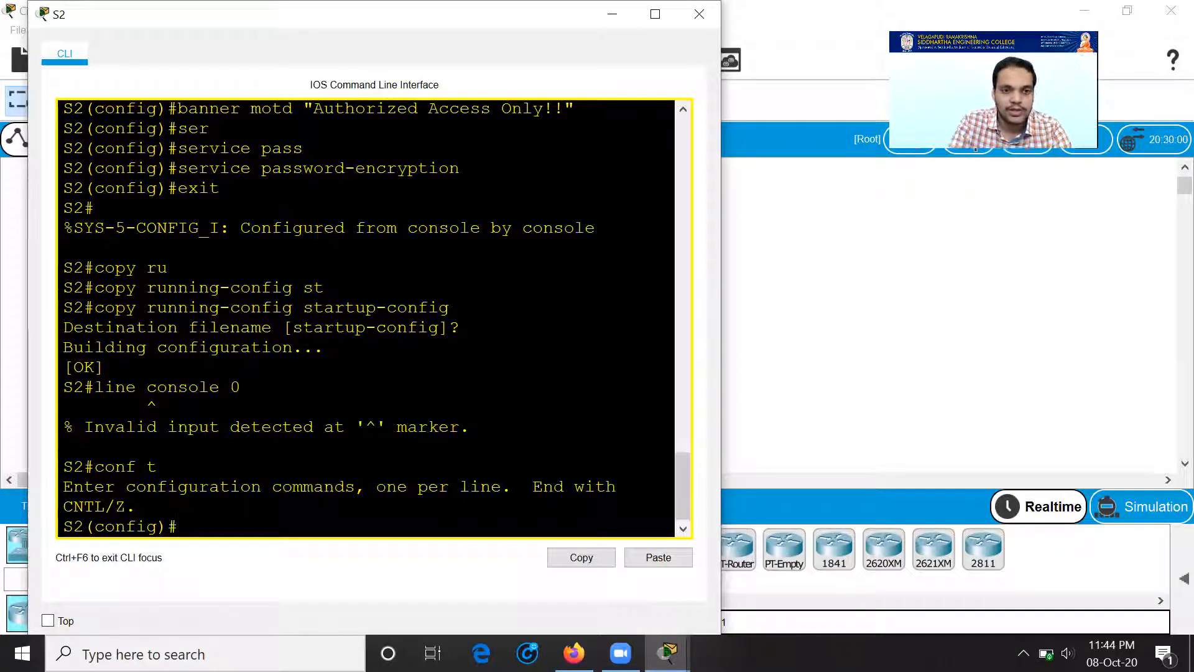
{"action": "key", "text": "Up"}
{"action": "key", "text": "Up"}
{"action": "key", "text": "Up"}
{"action": "key", "text": "Up"}
{"action": "key", "text": "Up"}
{"action": "key", "text": "Up"}
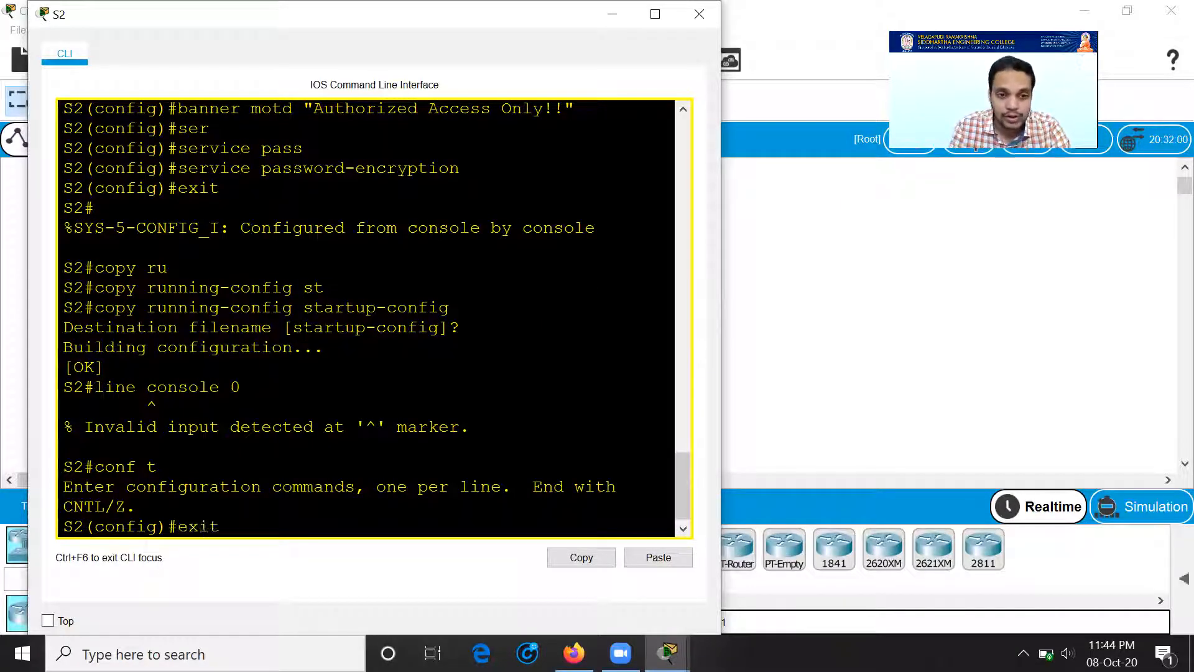
{"action": "key", "text": "Up"}
{"action": "key", "text": "Return"}
Step: Set the console line password and require login on S2's console
{"action": "key", "text": "Up"}
{"action": "key", "text": "Up"}
{"action": "key", "text": "Up"}
{"action": "key", "text": "Up"}
{"action": "key", "text": "Up"}
{"action": "key", "text": "Up"}
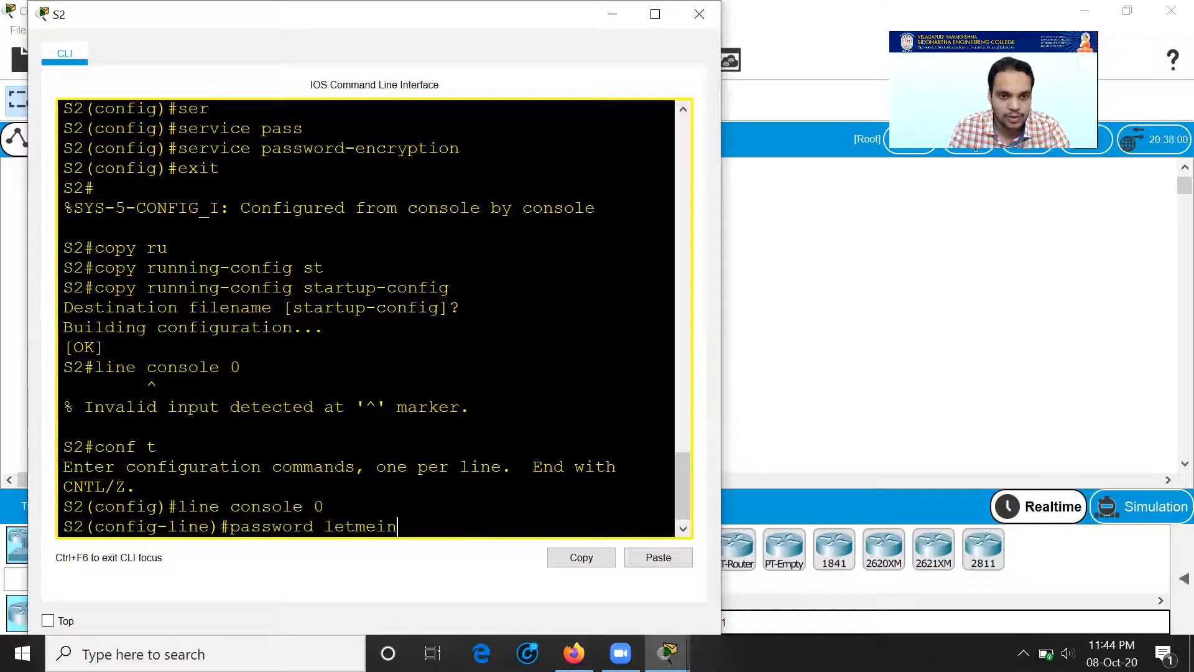
{"action": "key", "text": "Return"}
{"action": "type", "text": "login"}
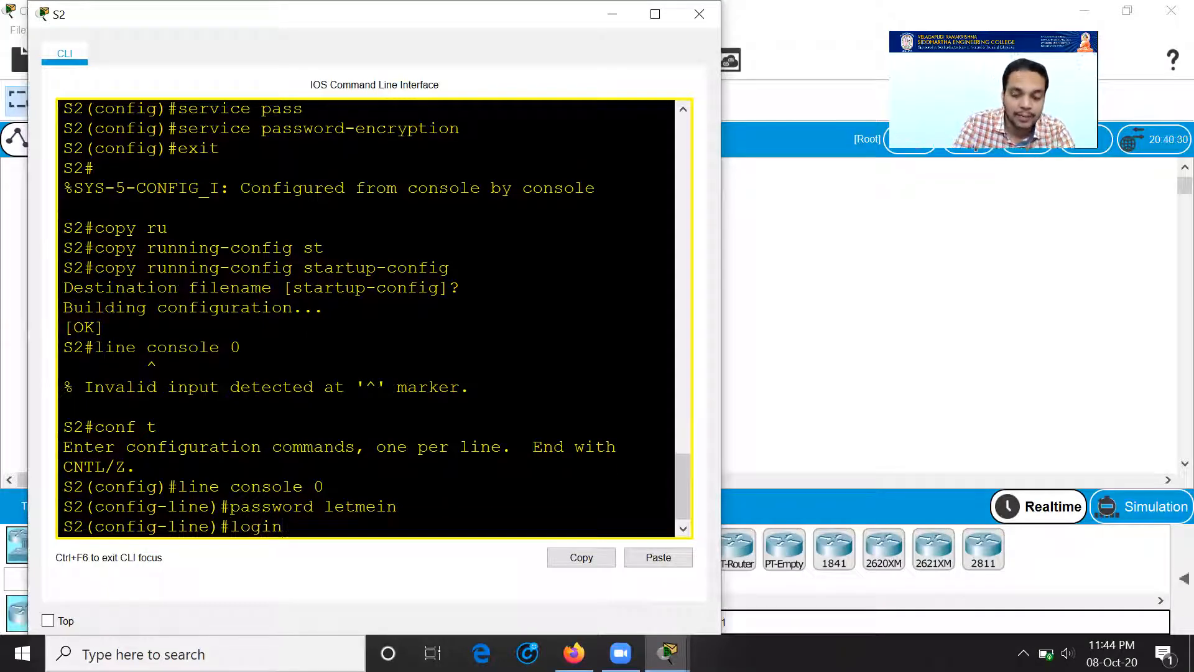
{"action": "key", "text": "Return"}
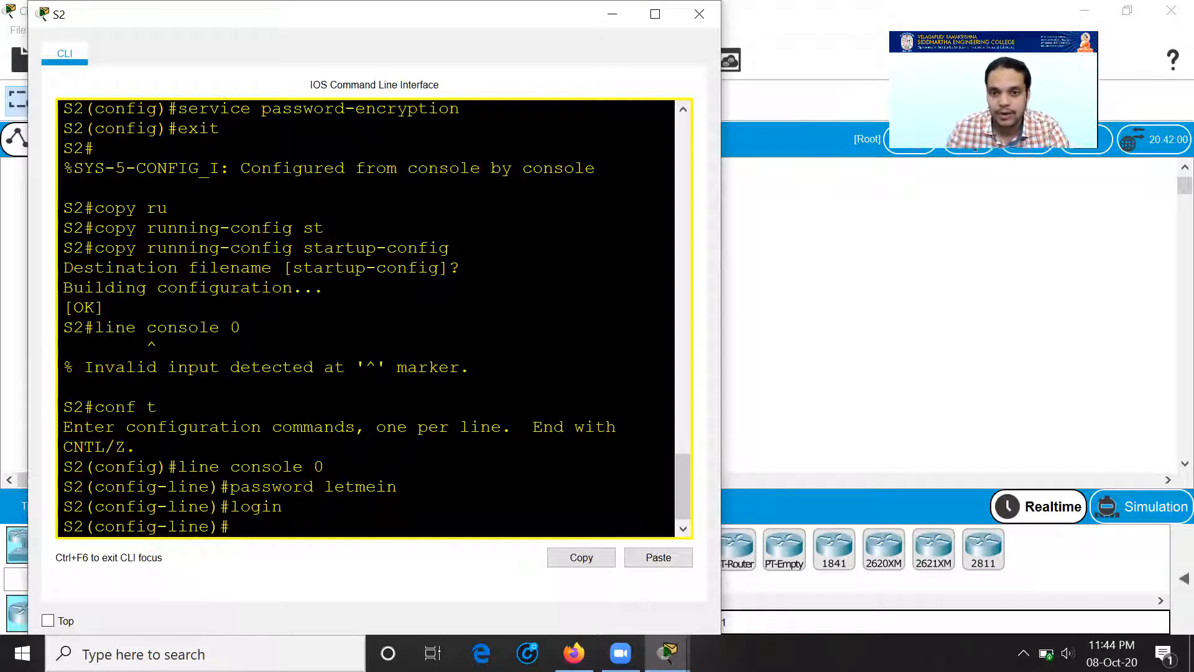
Step: Check the activity results again, now showing 100% completion
{"action": "mouse_move", "coordinate": [668, 653]}
{"action": "left_click", "coordinate": [809, 556]}
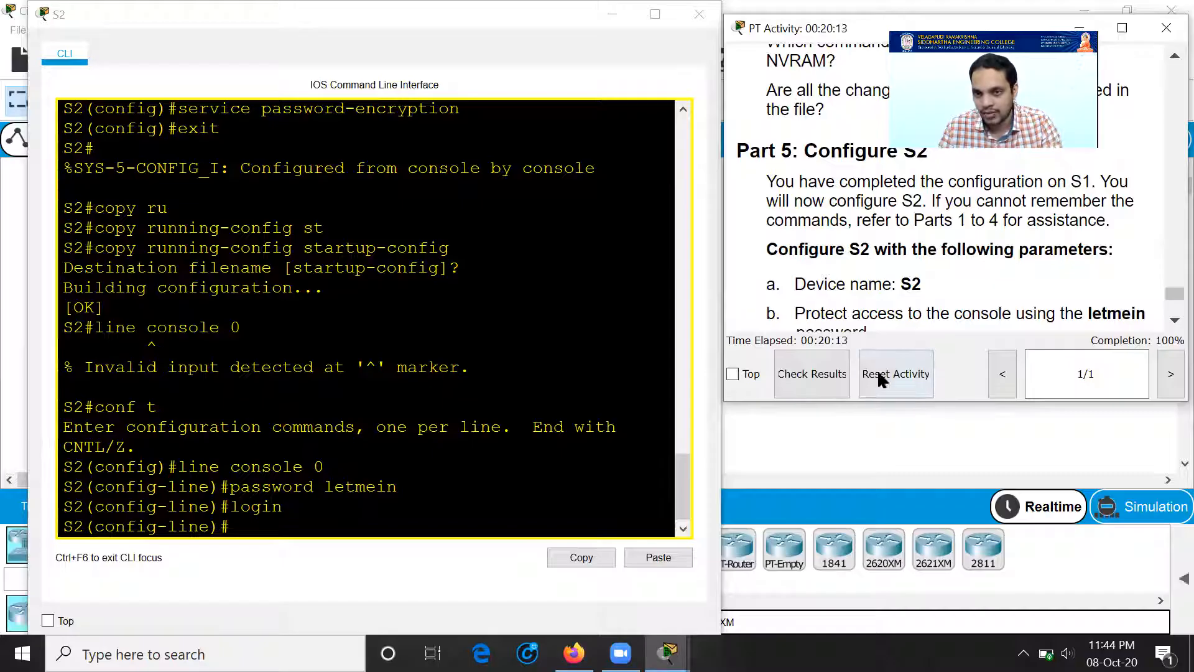
{"action": "left_click", "coordinate": [824, 375]}
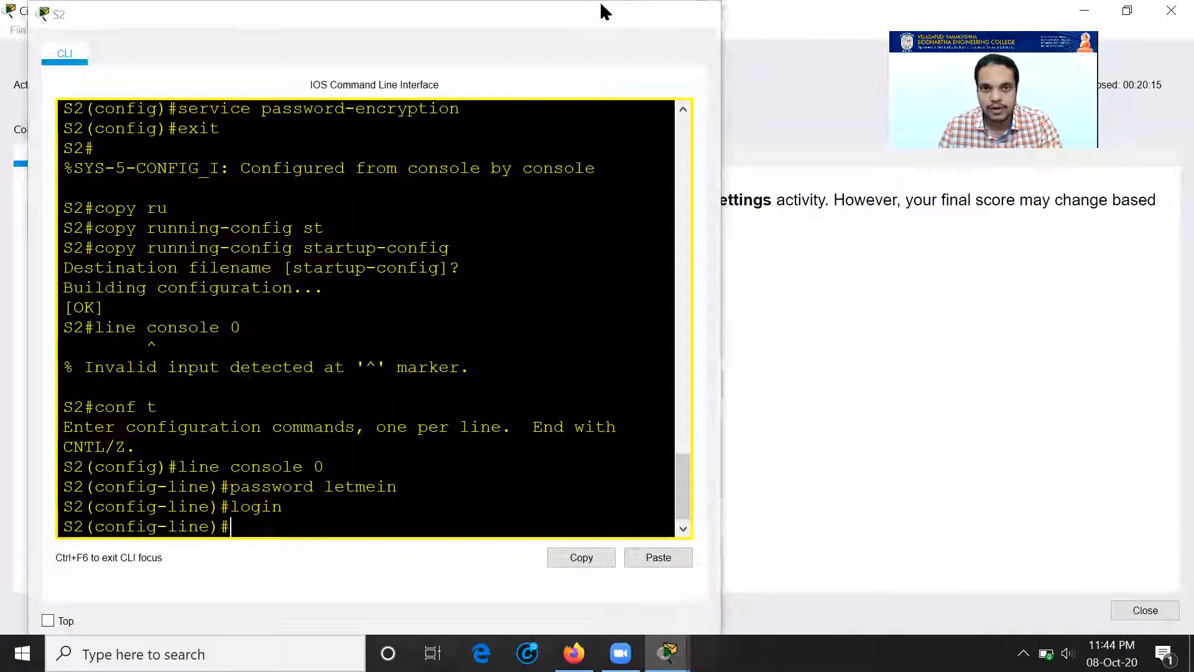
Step: Confirm all 16 assessment items are correct for 72/72, then close the results window
{"action": "left_click", "coordinate": [606, 11]}
{"action": "left_click", "coordinate": [175, 159]}
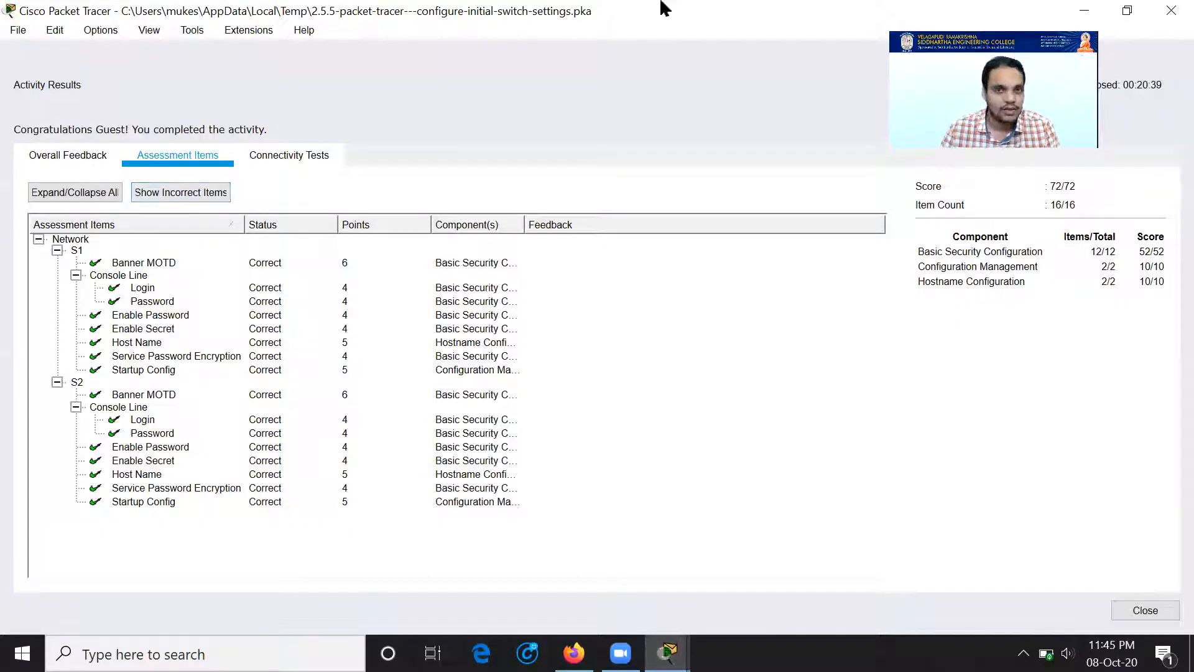
{"action": "left_click", "coordinate": [1163, 16]}
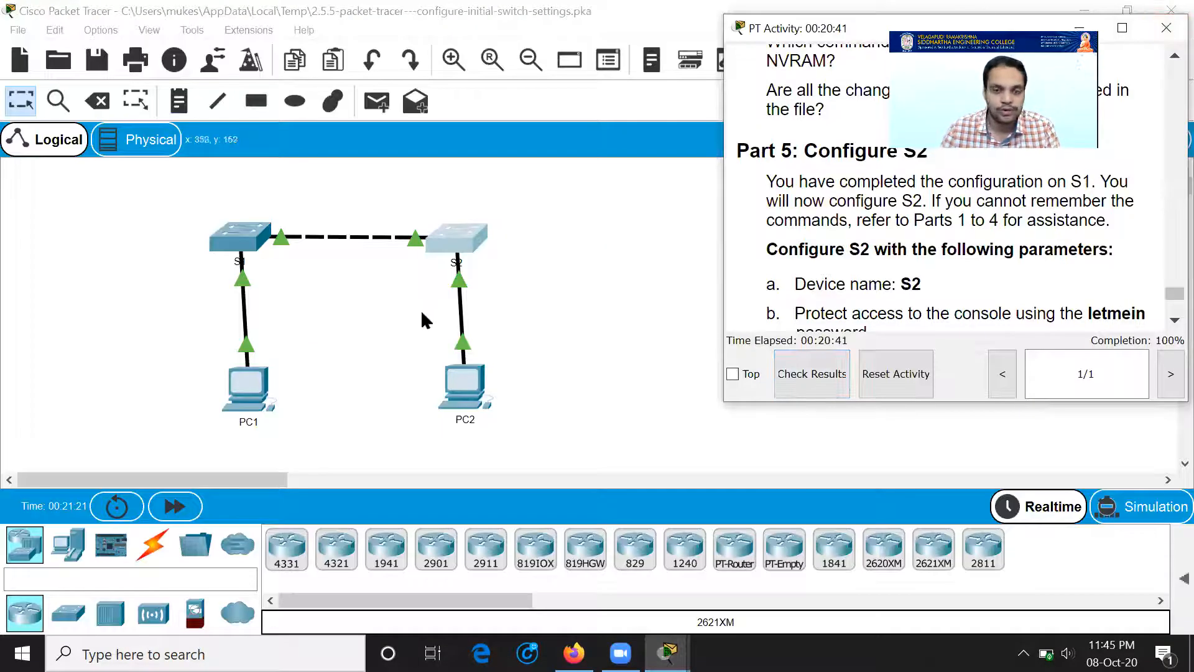
{"action": "left_click", "coordinate": [563, 281]}
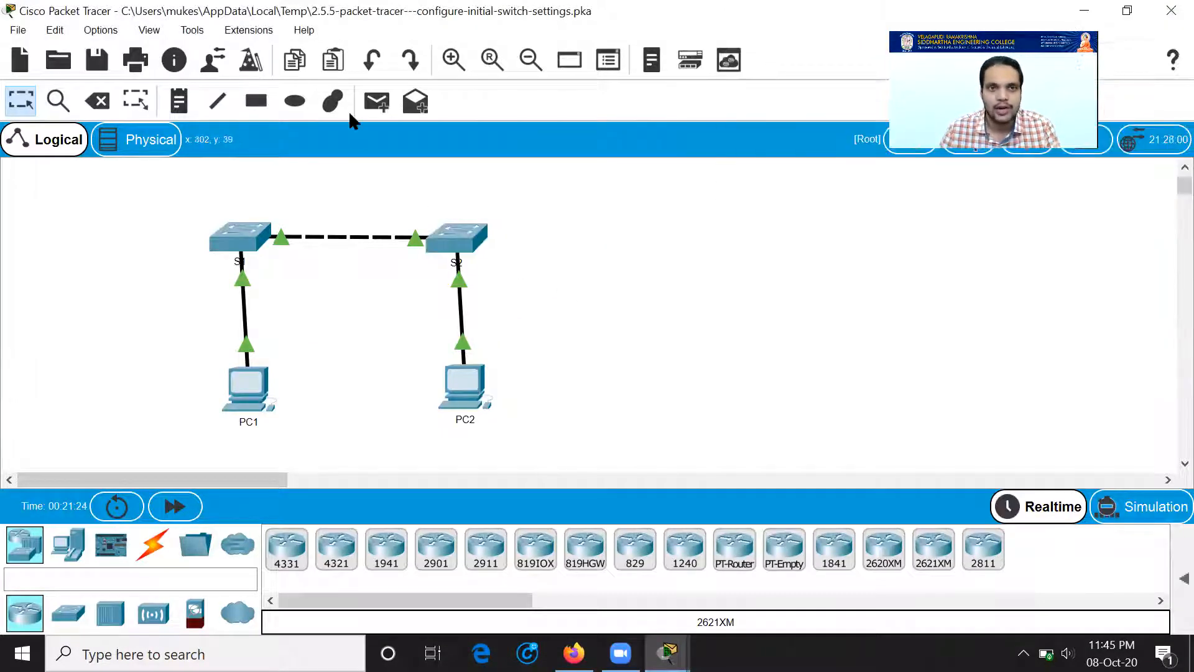